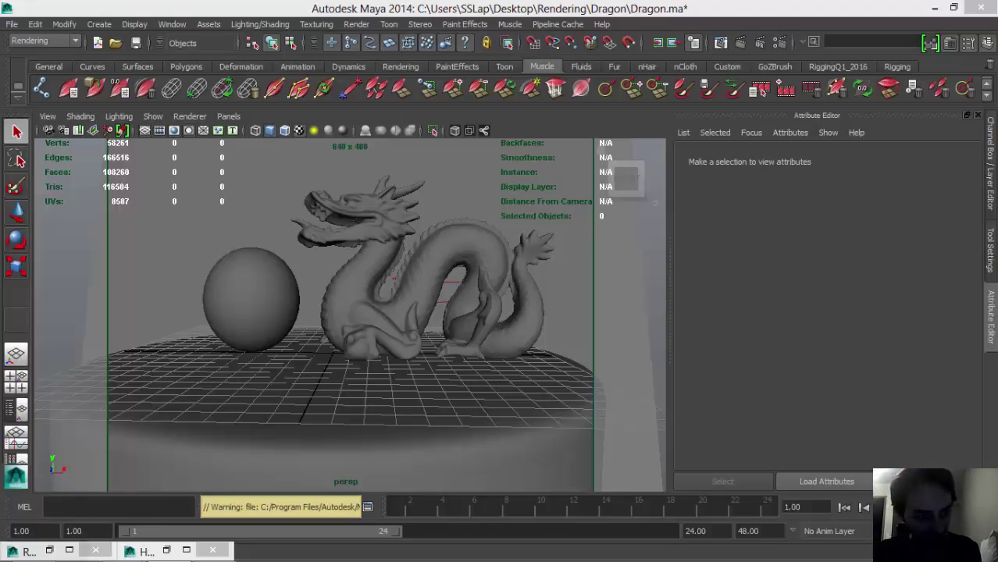
# Open Notepad and write "Sub Surface Scatter" with "SSS" on the line below it
pyautogui.click(4, 558)
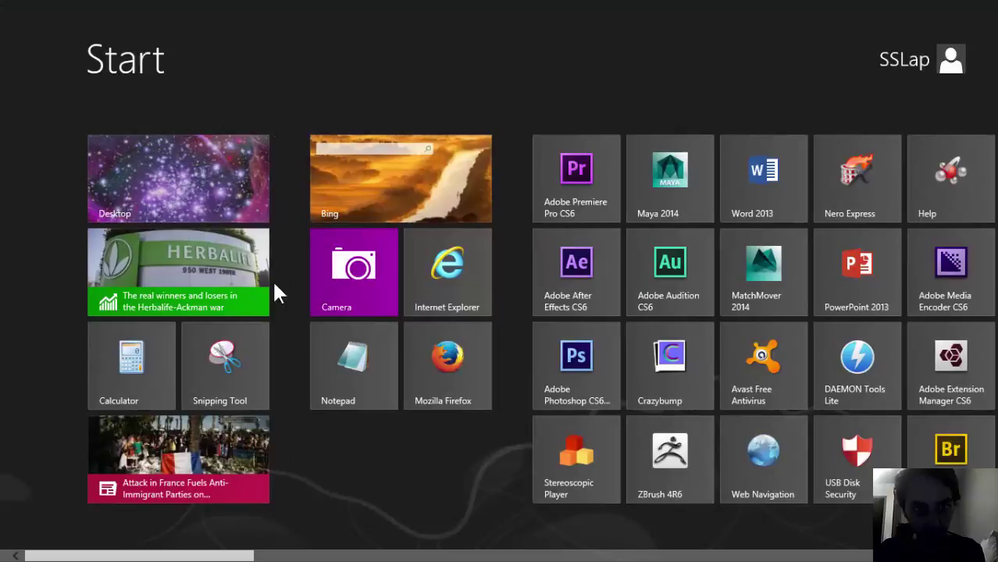
pyautogui.click(344, 369)
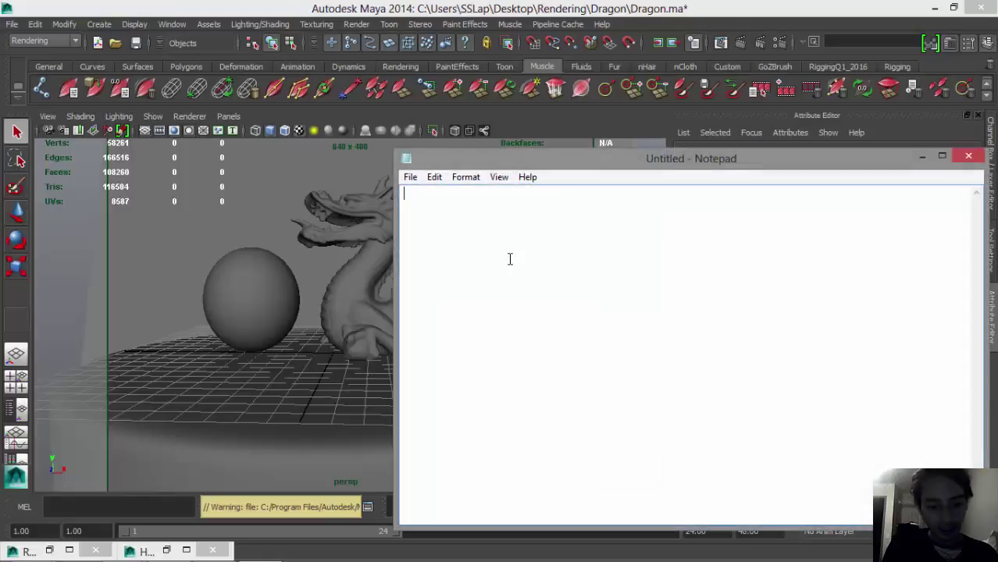
pyautogui.write('Sub Surface Scatte')
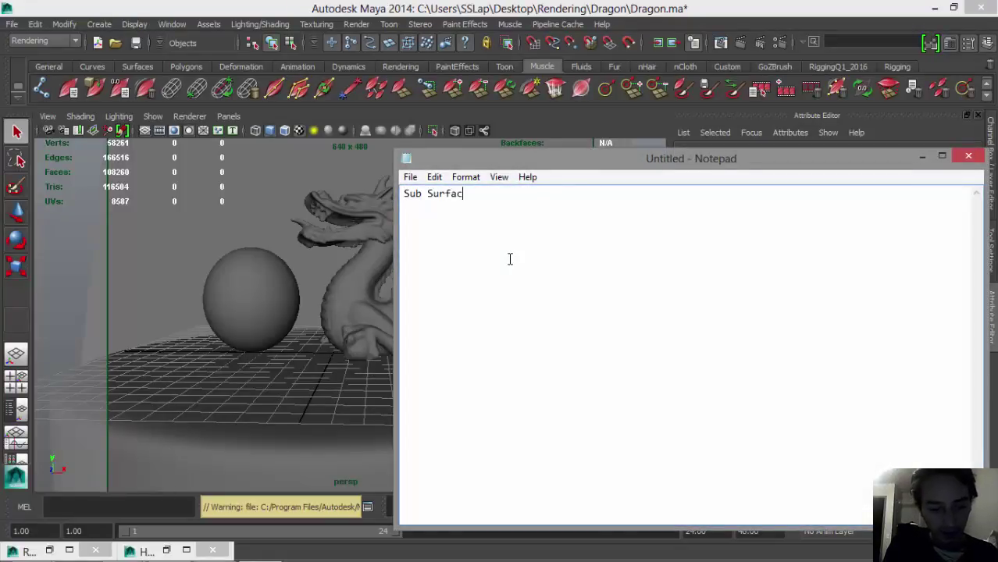
pyautogui.write('r')
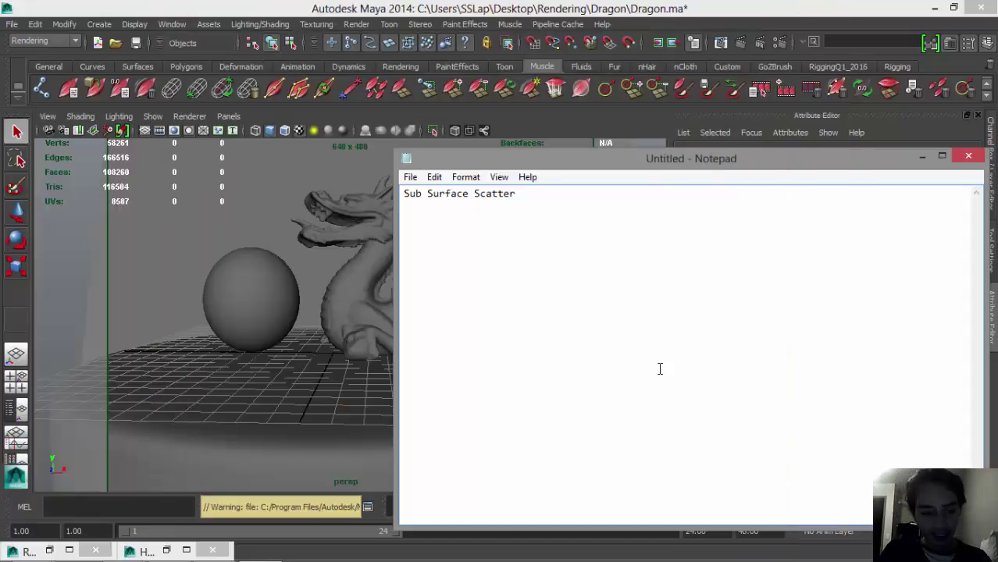
pyautogui.write('SSS')
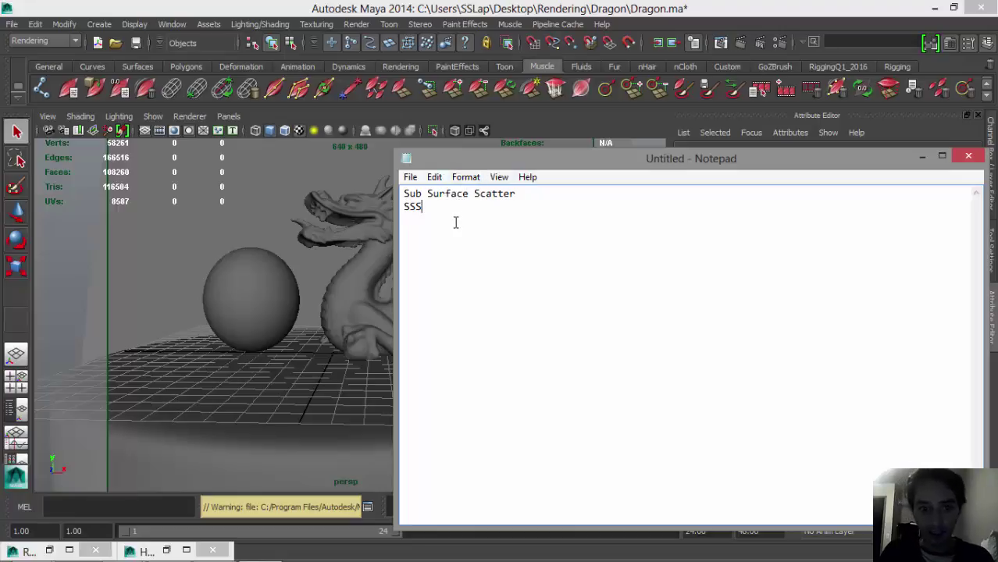
# Add a third line reading "Dispersion Sub-Superficie." to the note, then minimize Notepad to return to Maya
pyautogui.write('D')
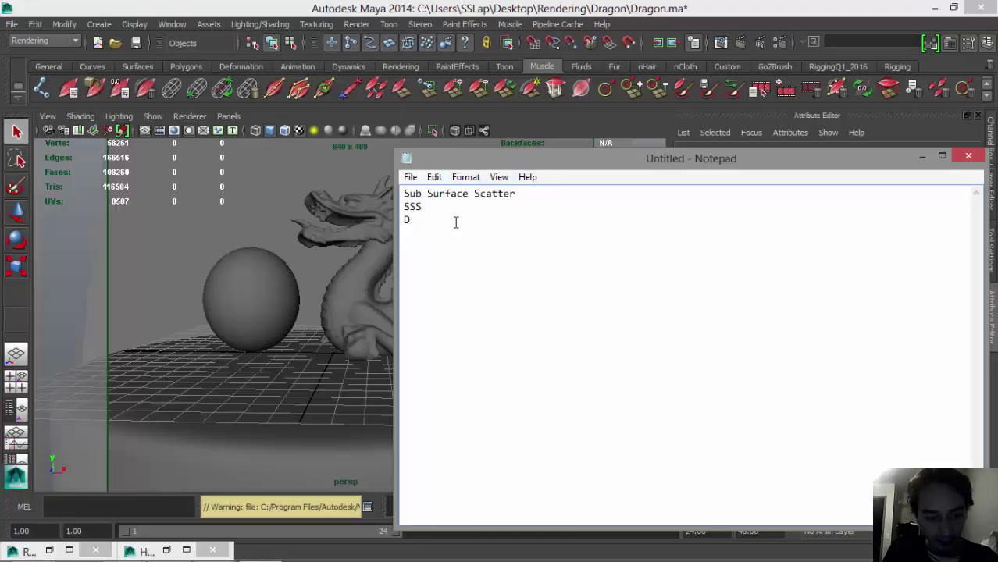
pyautogui.write('ispersion')
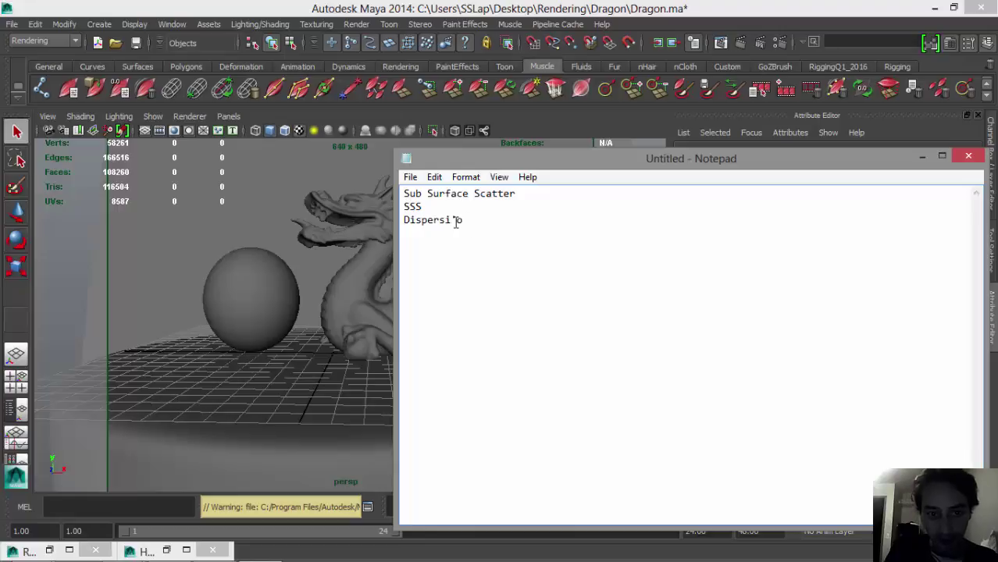
pyautogui.press('BackSpace')
pyautogui.press('BackSpace')
pyautogui.press('BackSpace')
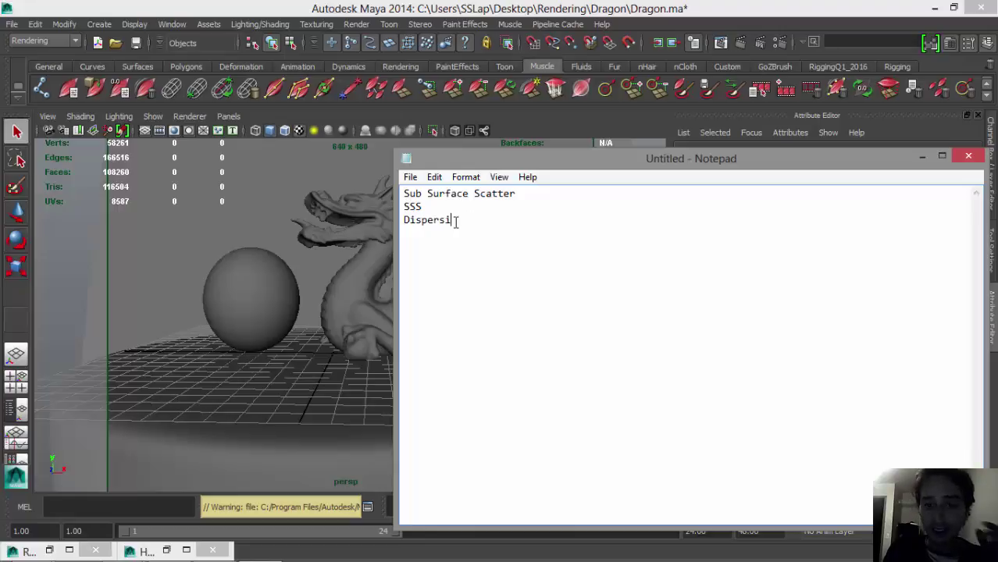
pyautogui.write('on')
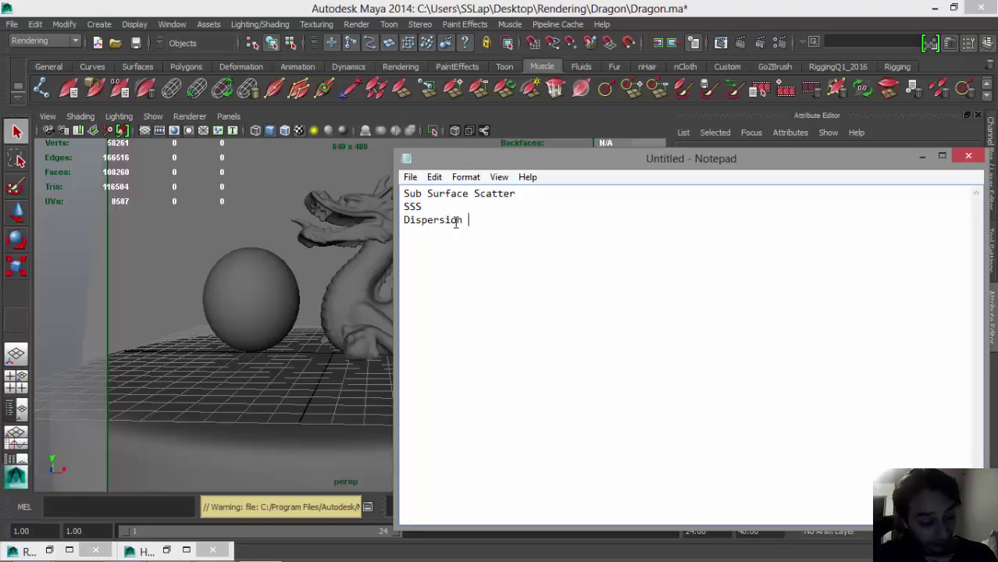
pyautogui.write(' Sub-')
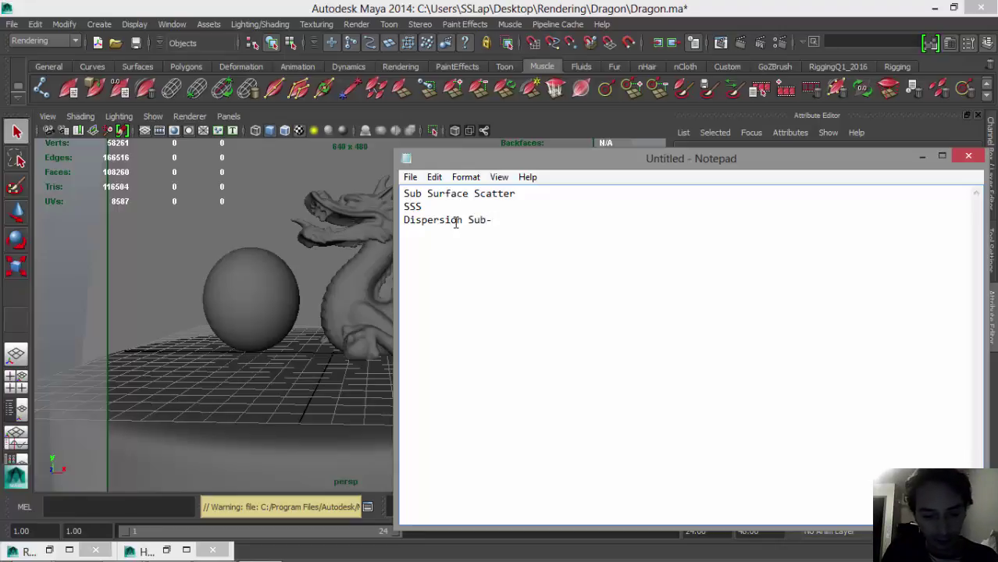
pyautogui.write('Superfi')
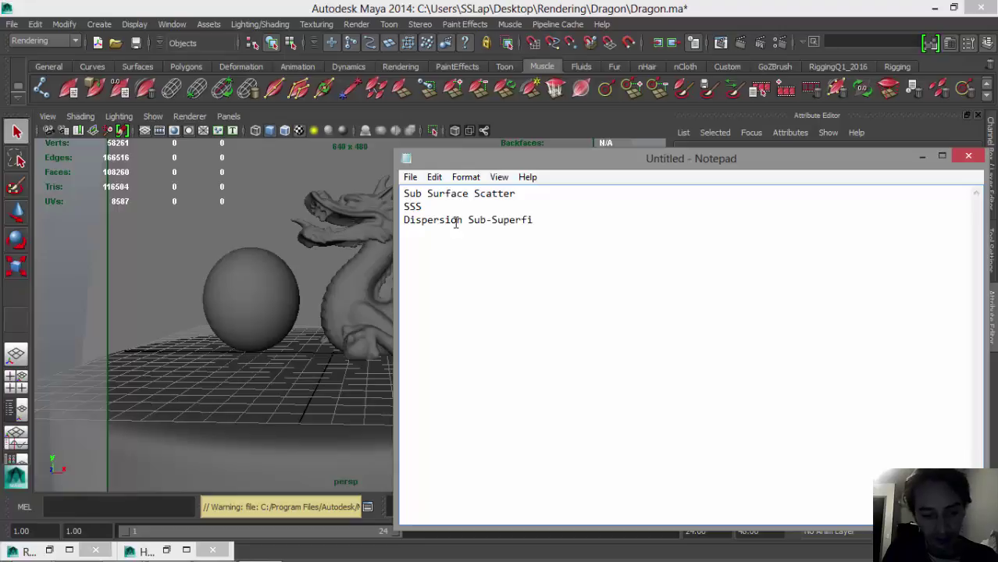
pyautogui.write('cie.')
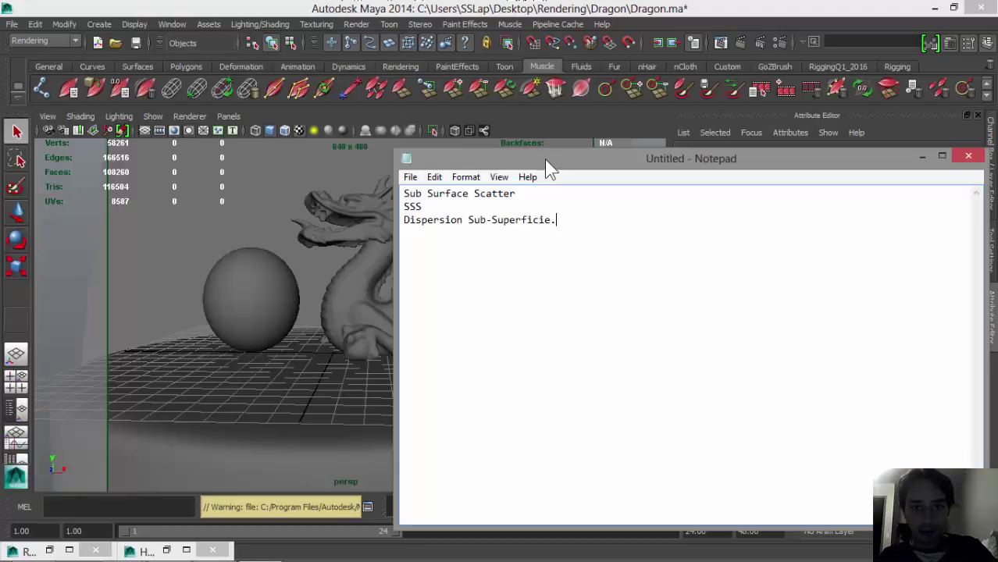
pyautogui.moveTo(546, 162); pyautogui.dragTo(384, 118)
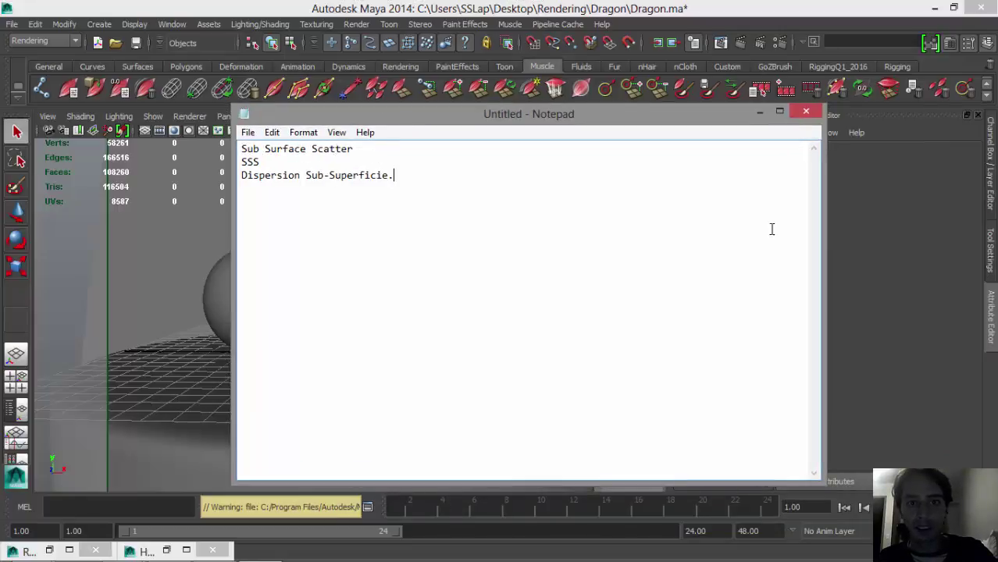
pyautogui.click(759, 112)
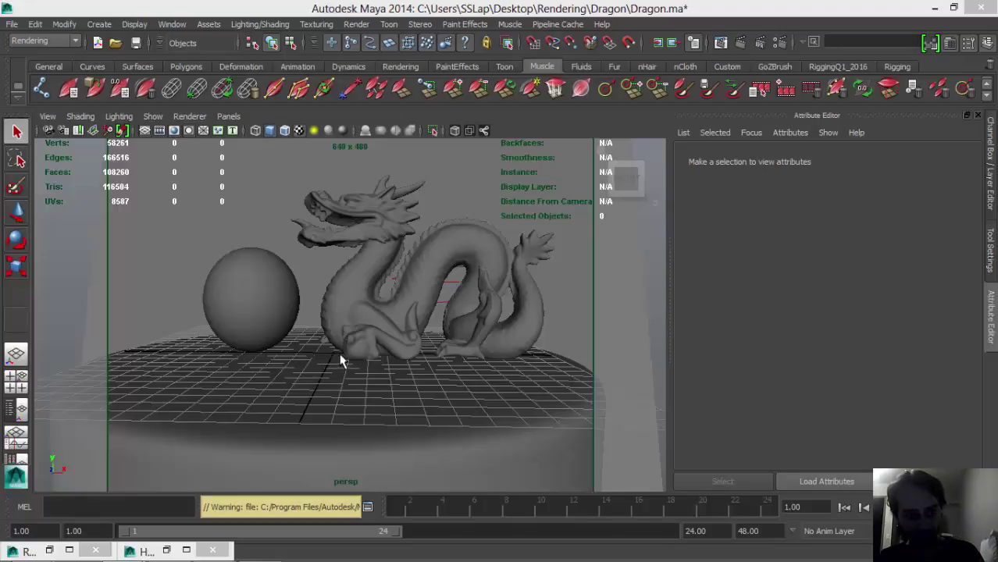
# Create a new perspective camera for the side view and maximize that view
pyautogui.hotkey('alt', 'Tab')
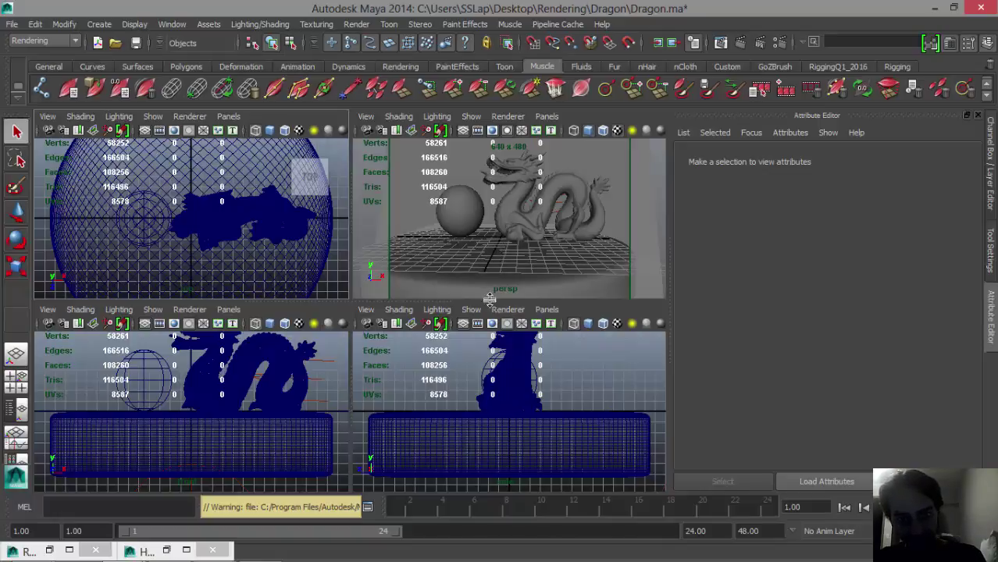
pyautogui.click(546, 309)
pyautogui.moveTo(634, 331)
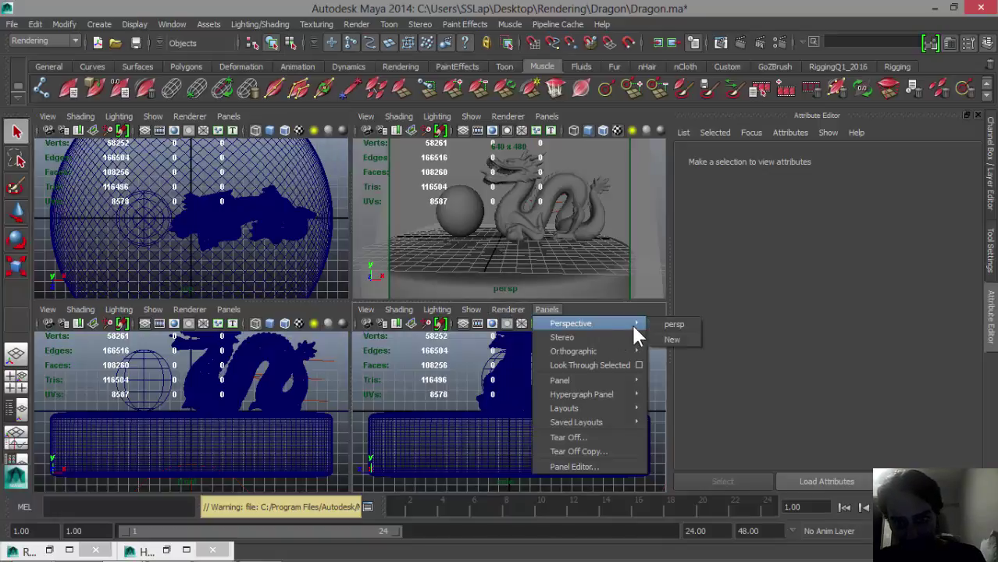
pyautogui.click(671, 341)
pyautogui.press('space')
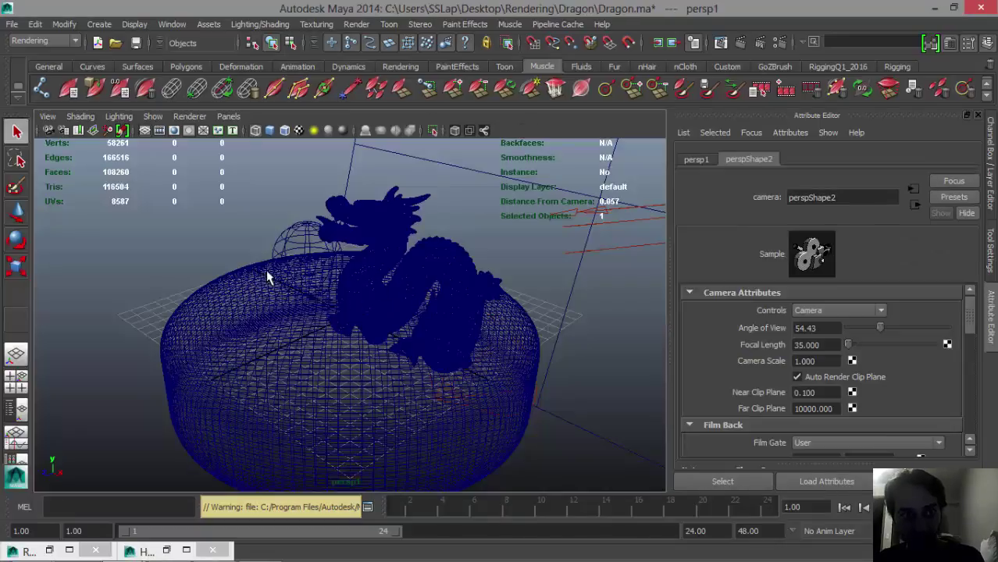
# Save the scene under the new name DragonSSS in the Dragon folder as Maya ASCII
pyautogui.click(13, 24)
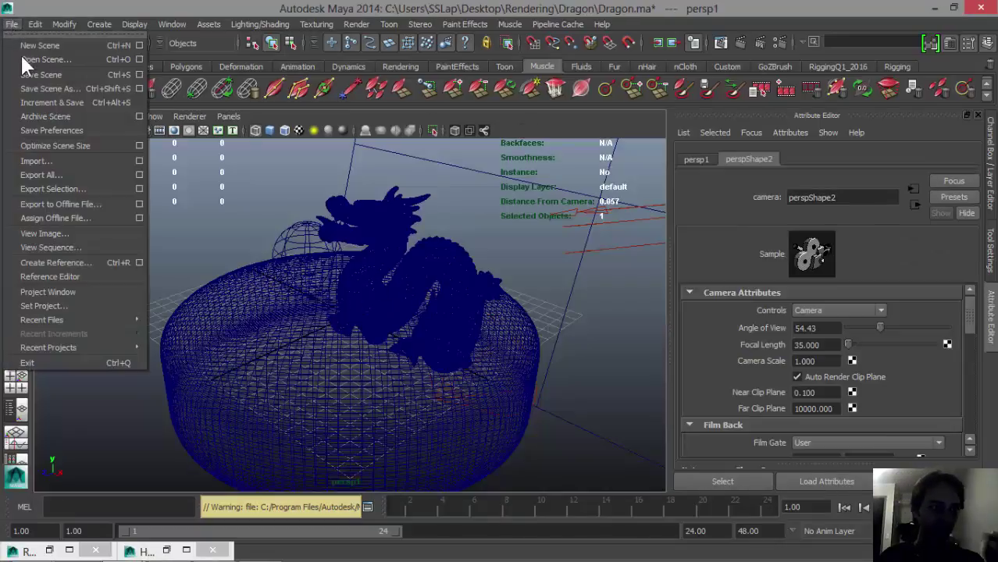
pyautogui.click(53, 86)
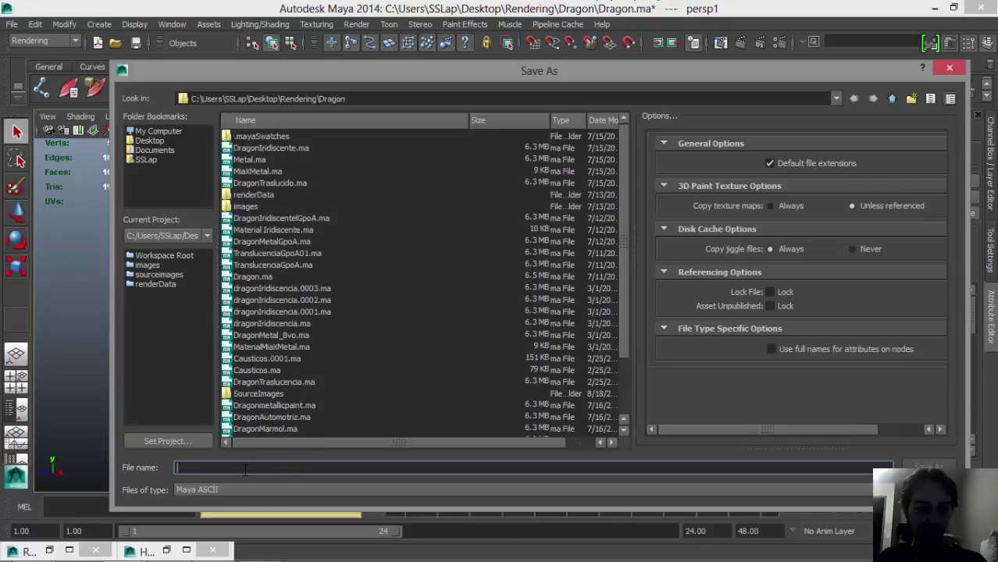
pyautogui.write('Dr')
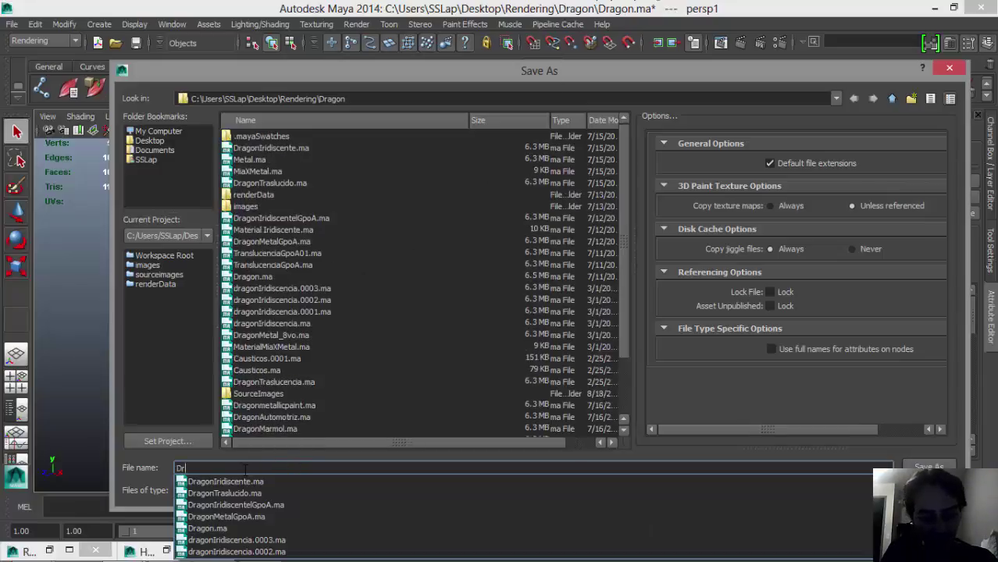
pyautogui.write('agonSSS')
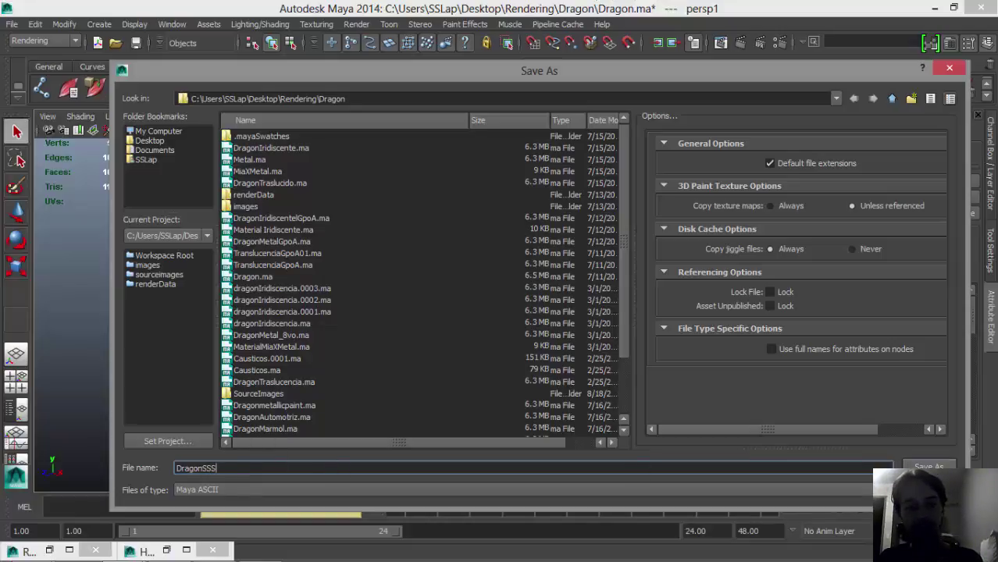
pyautogui.press('Return')
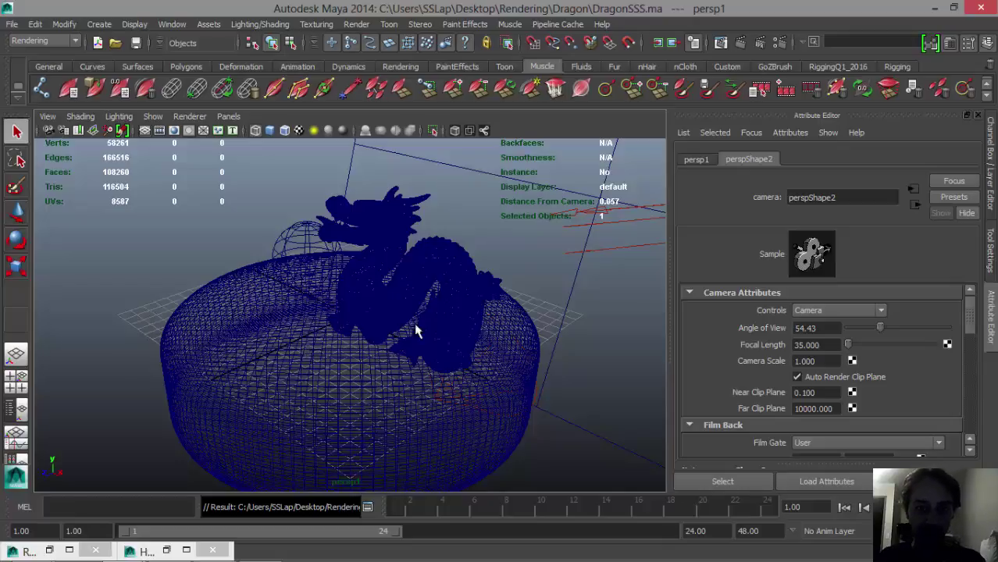
# Delete the light hanging high above the dragon's round platform, on the side away from the backdrop plane
pyautogui.keyDown('alt'); pyautogui.moveTo(374, 308); pyautogui.dragTo(335, 292); pyautogui.keyUp('alt')
pyautogui.scroll(-3, 346, 297)
pyautogui.scroll(-5, 347, 305)
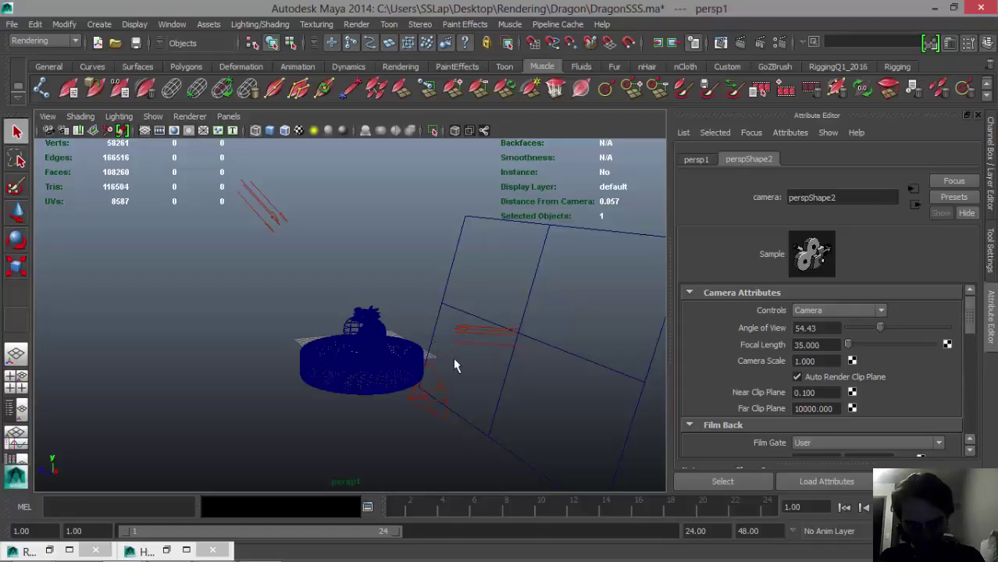
pyautogui.keyDown('alt'); pyautogui.moveTo(456, 363); pyautogui.dragTo(435, 396); pyautogui.keyUp('alt')
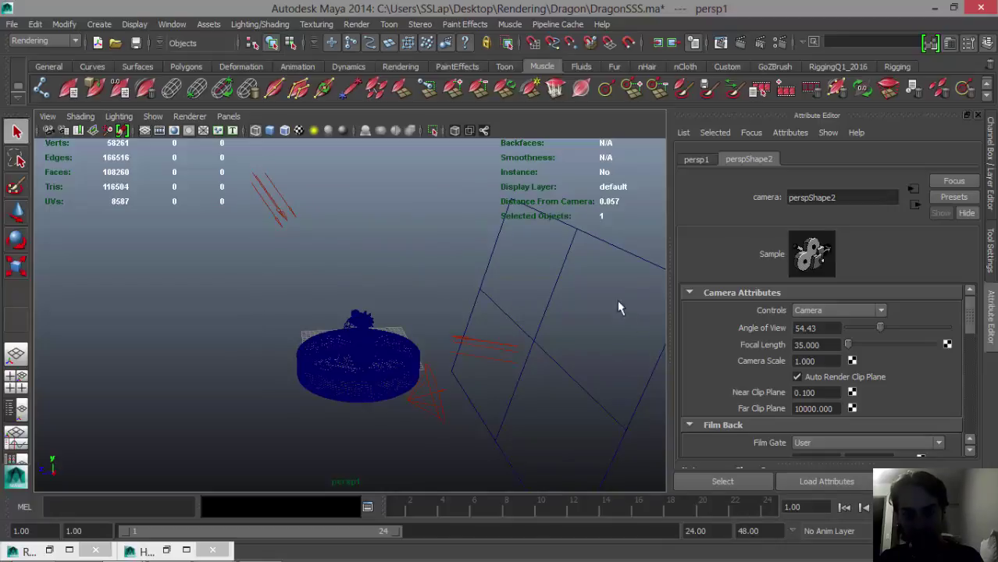
pyautogui.moveTo(380, 419)
pyautogui.keyDown('alt'); pyautogui.mouseDown()
pyautogui.moveTo(363, 409)
pyautogui.moveTo(381, 401)
pyautogui.moveTo(367, 408)
pyautogui.mouseUp(); pyautogui.keyUp('alt')
pyautogui.click(279, 221)
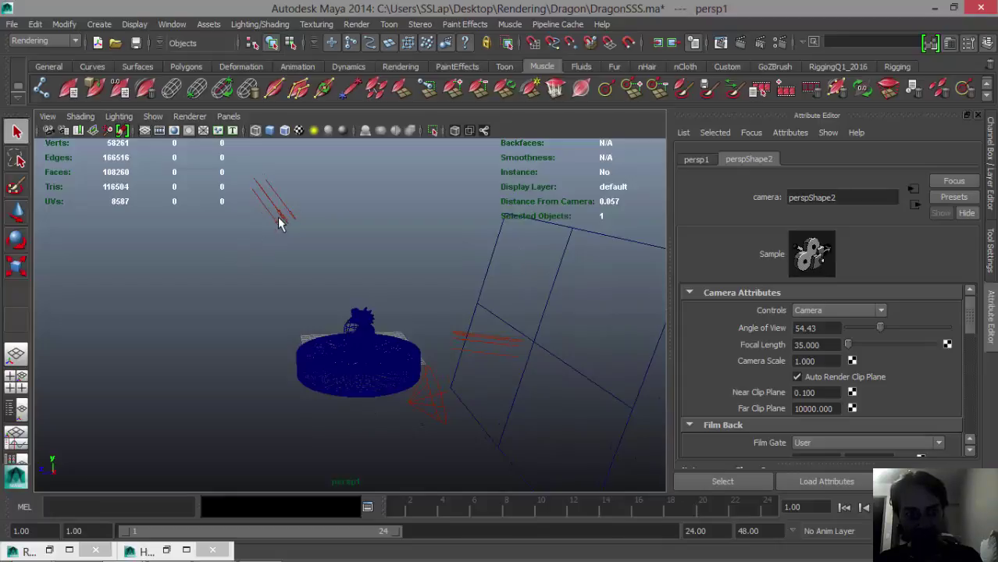
pyautogui.click(263, 262)
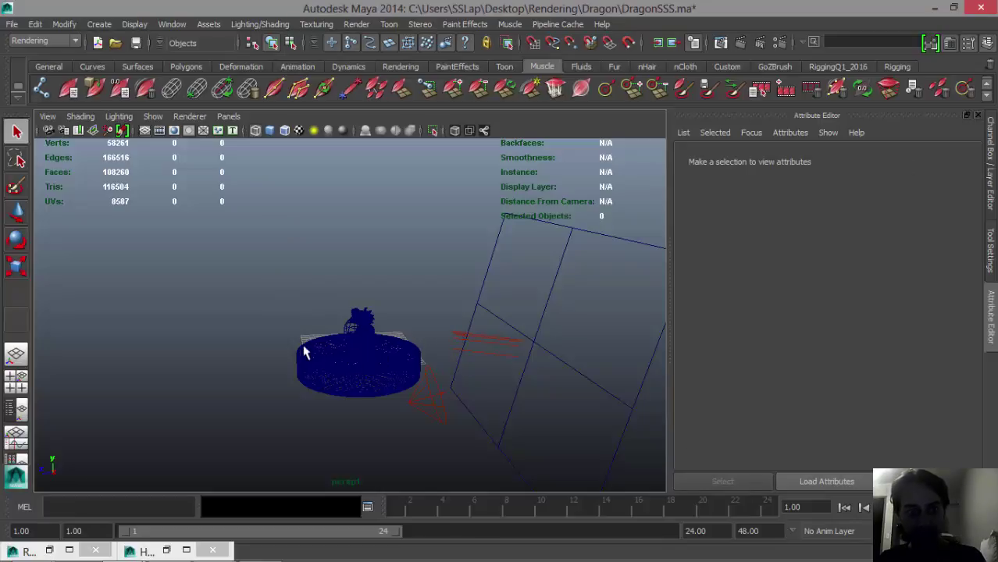
# Switch the view back to the persp camera and render the current frame
pyautogui.click(222, 118)
pyautogui.moveTo(266, 134)
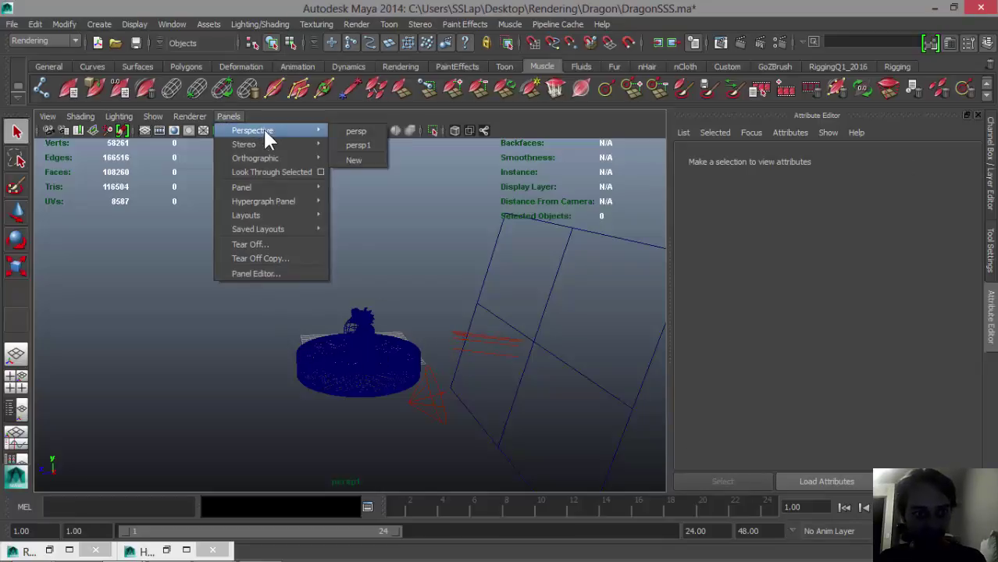
pyautogui.click(354, 134)
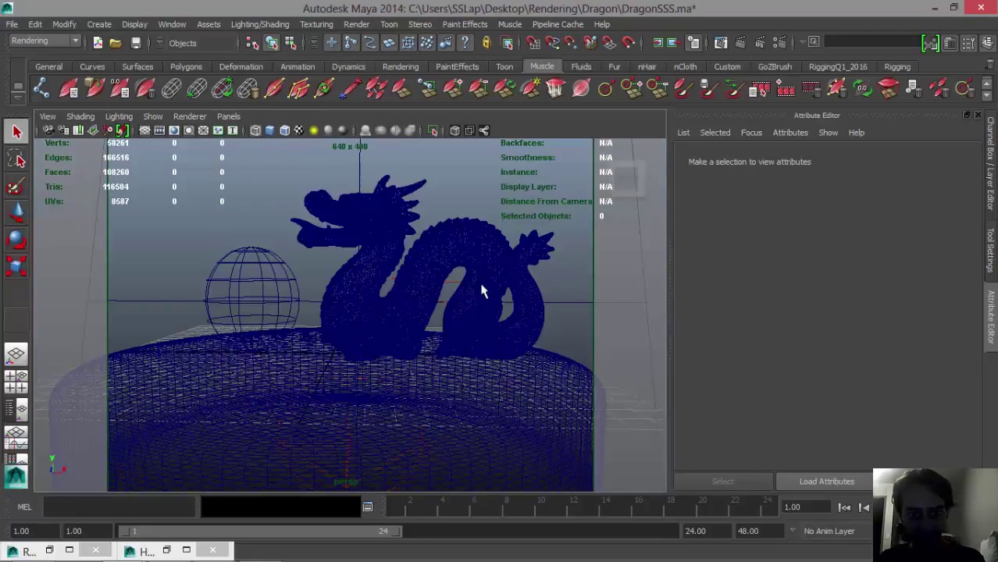
pyautogui.click(741, 44)
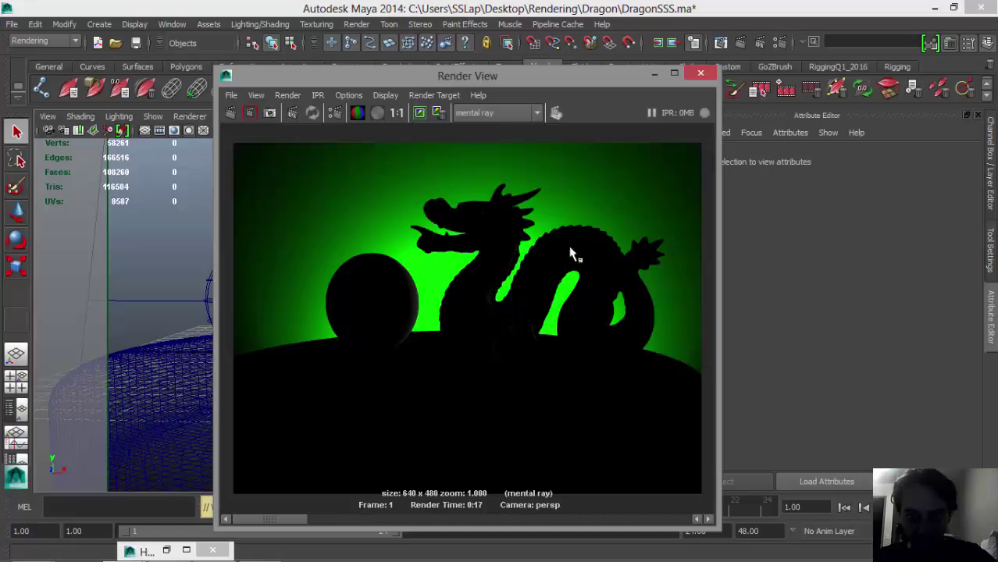
# Choose mental ray as the renderer, then close the Render View and Render Settings windows
pyautogui.click(537, 113)
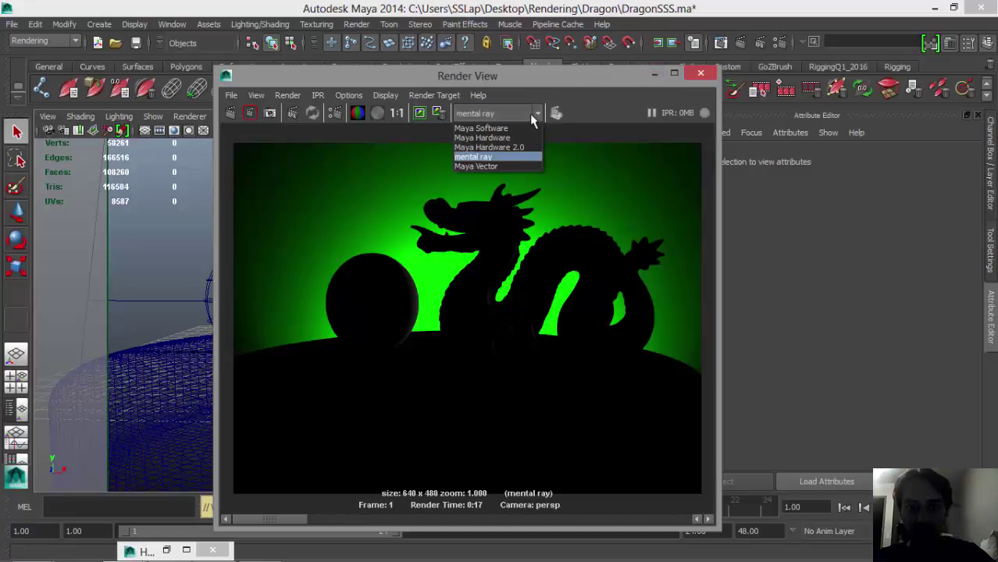
pyautogui.click(471, 152)
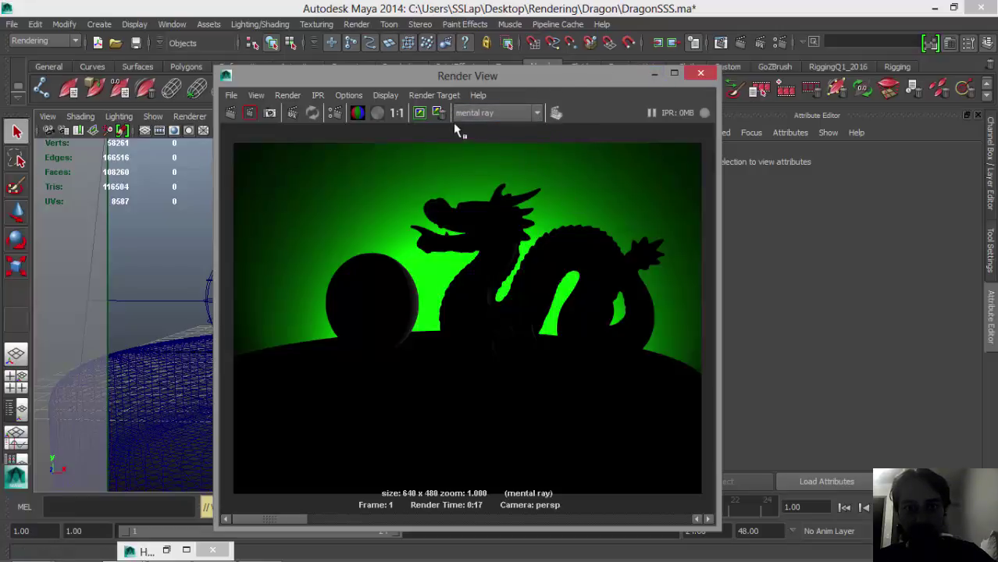
pyautogui.click(700, 73)
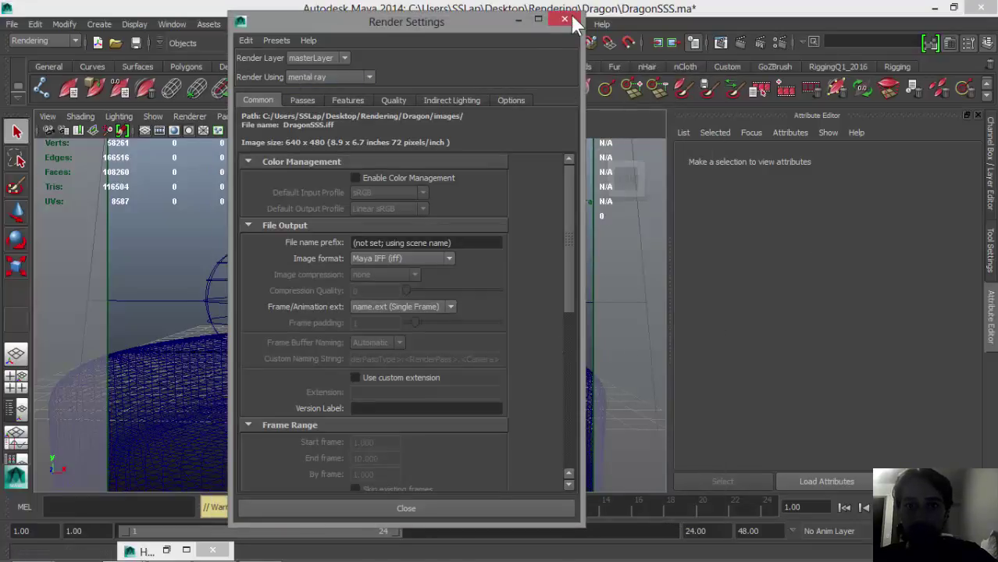
pyautogui.click(563, 19)
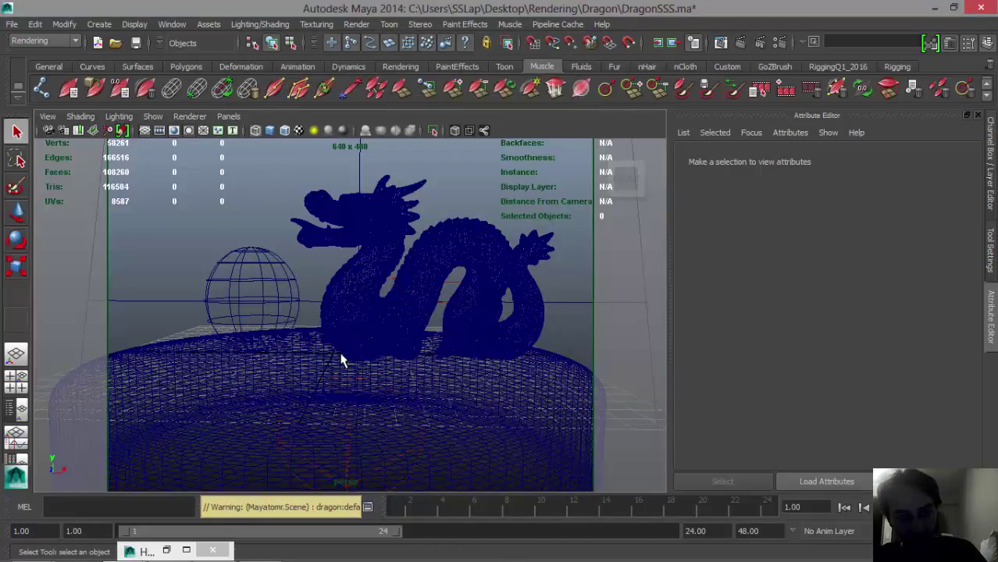
# Display the persp view smooth shaded and reopen the Render View with the dragon render
pyautogui.press('5')
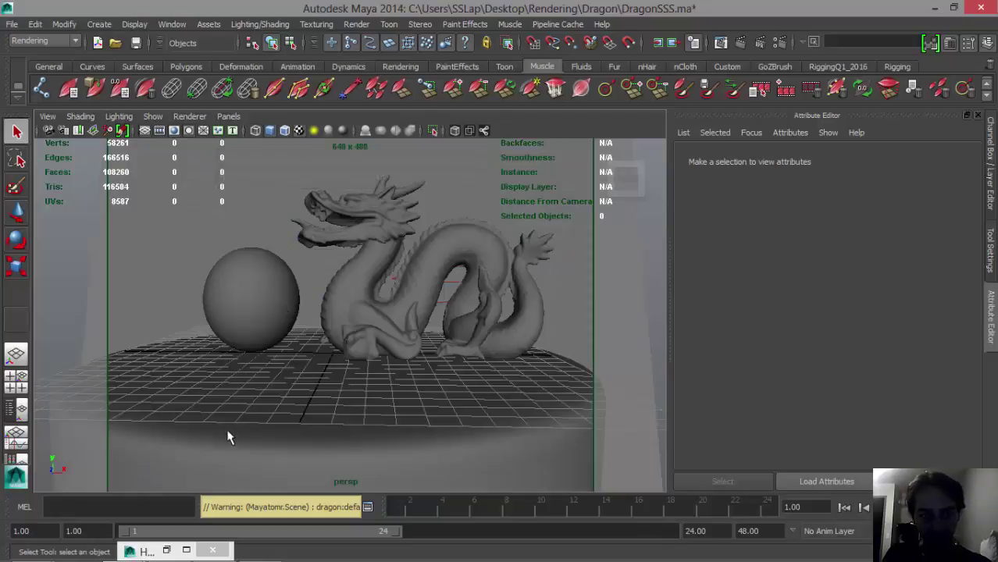
pyautogui.click(720, 44)
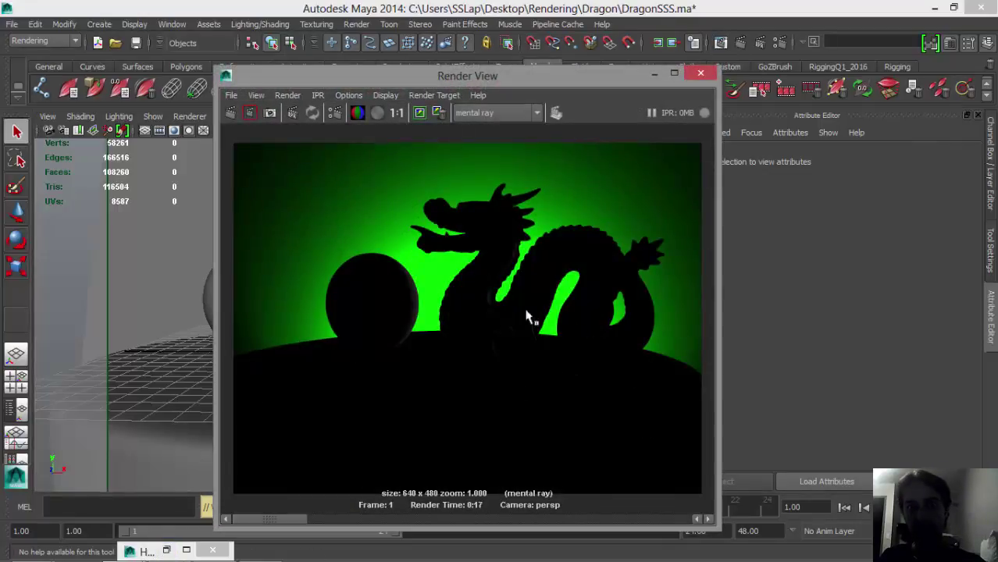
# Check the scene's materials in the Hypershade, look at the dragon render again, then close the Render View
pyautogui.click(657, 74)
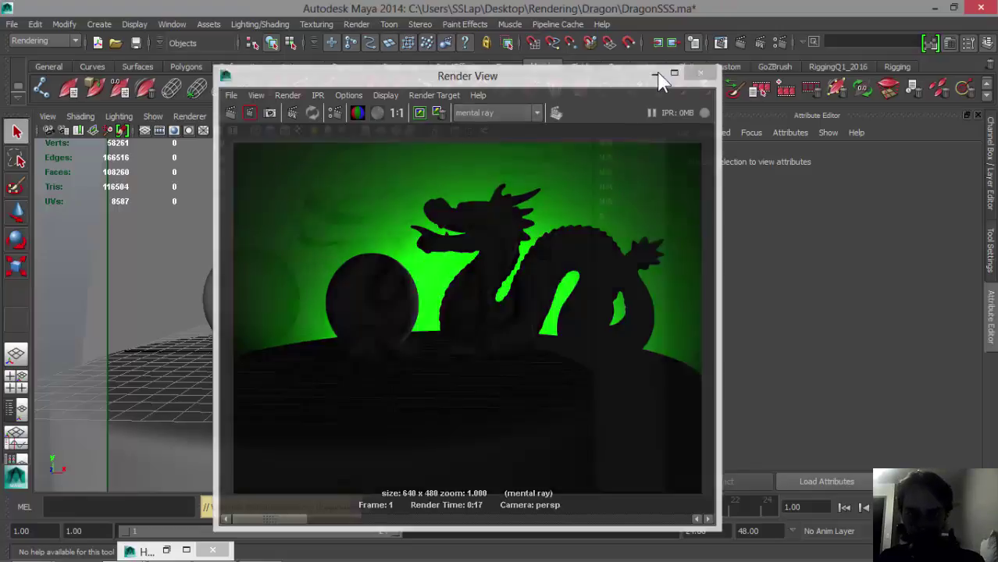
pyautogui.click(166, 551)
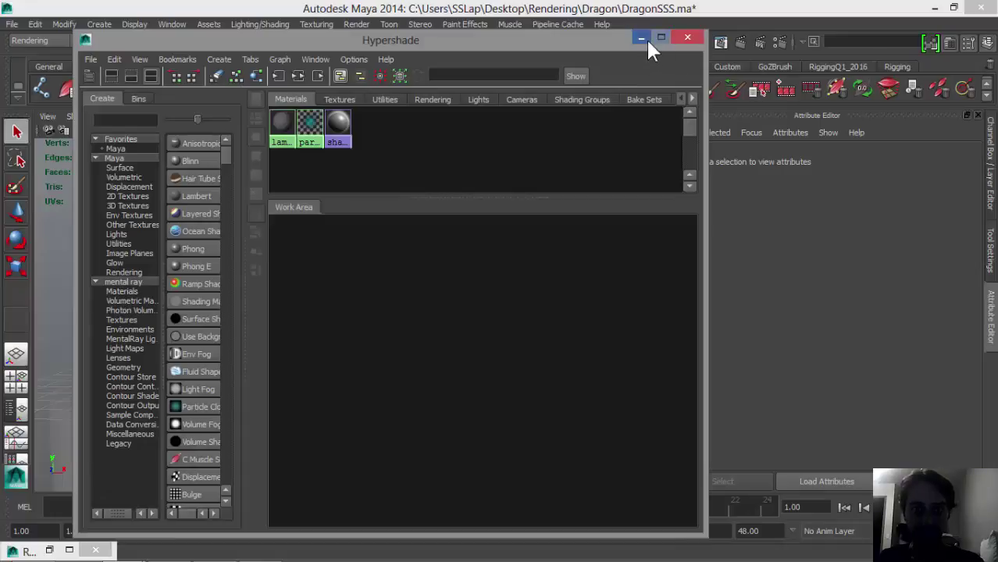
pyautogui.click(641, 37)
pyautogui.click(49, 551)
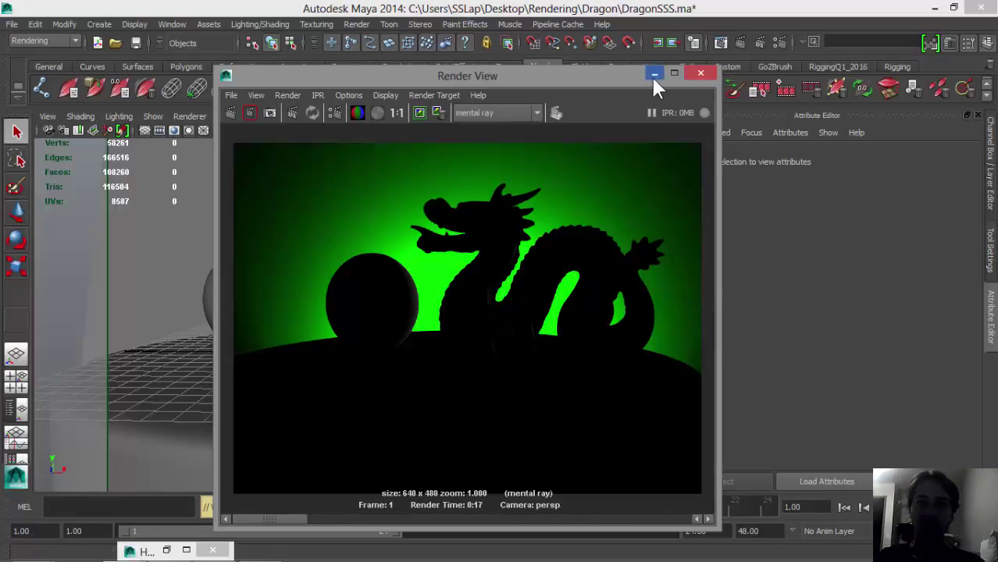
pyautogui.click(697, 72)
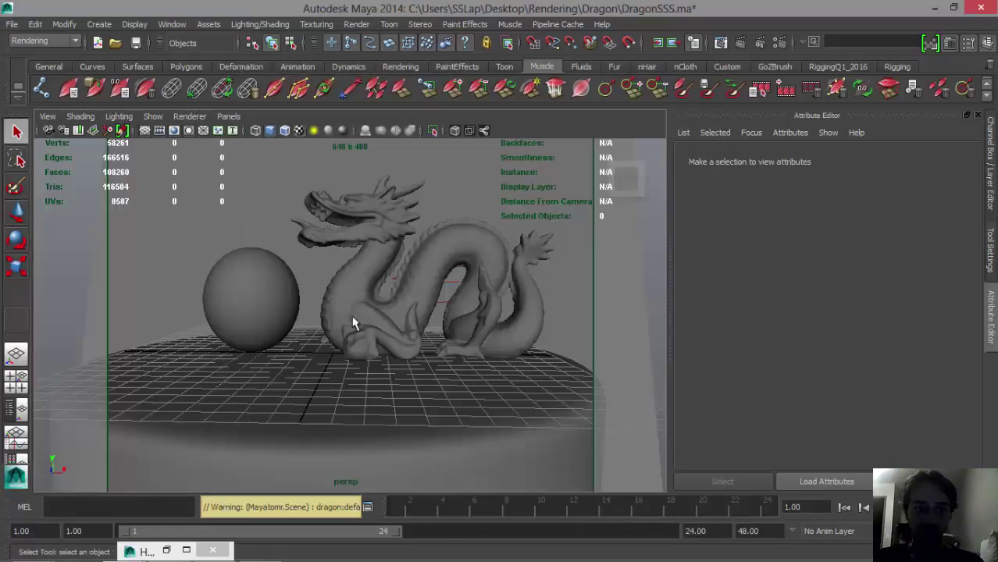
# Assign a new mental ray misss_fast_skin_maya material to the dragon and the sphere together
pyautogui.click(363, 262)
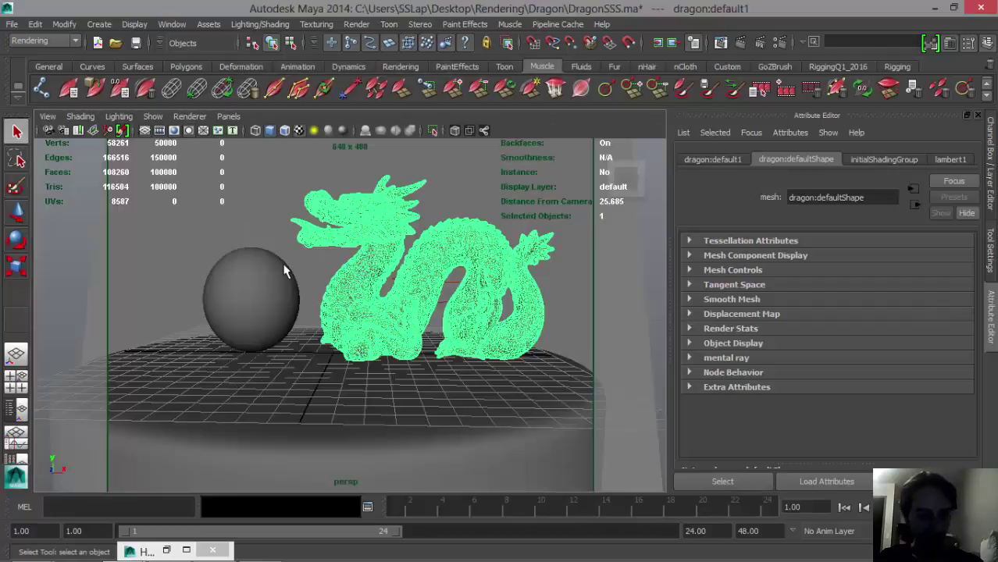
pyautogui.keyDown('shift'); pyautogui.click(300, 283); pyautogui.keyUp('shift')
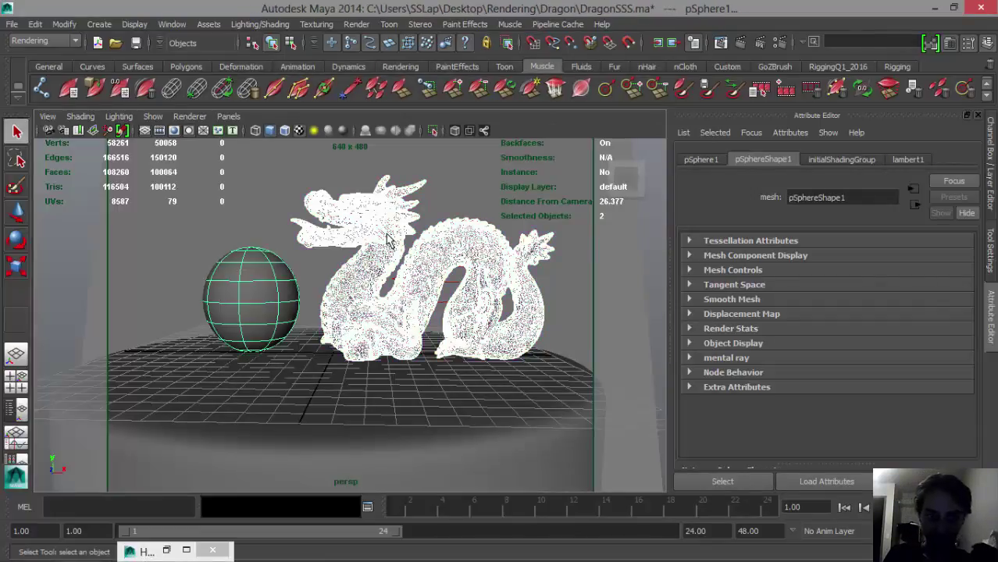
pyautogui.rightClick(387, 216)
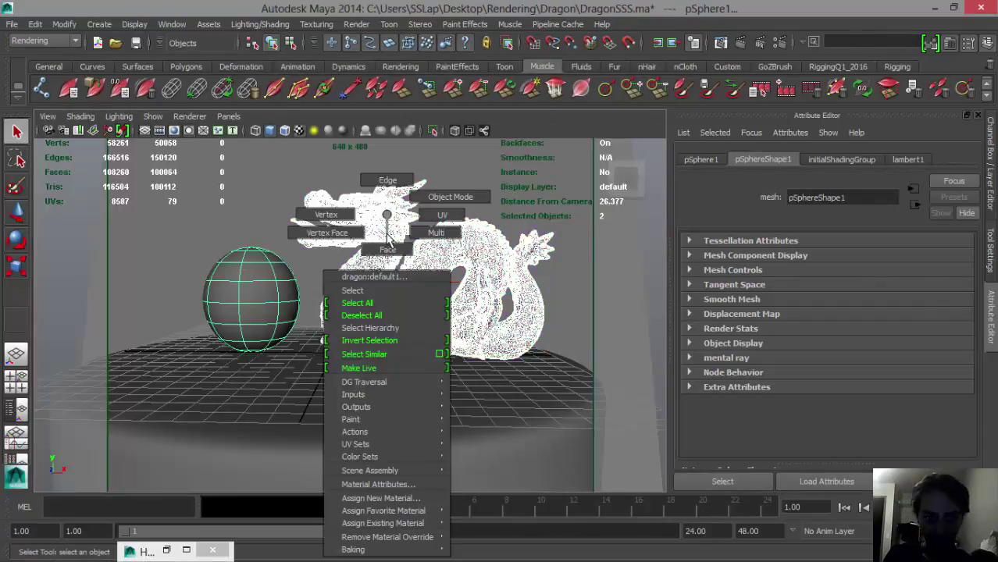
pyautogui.click(388, 500)
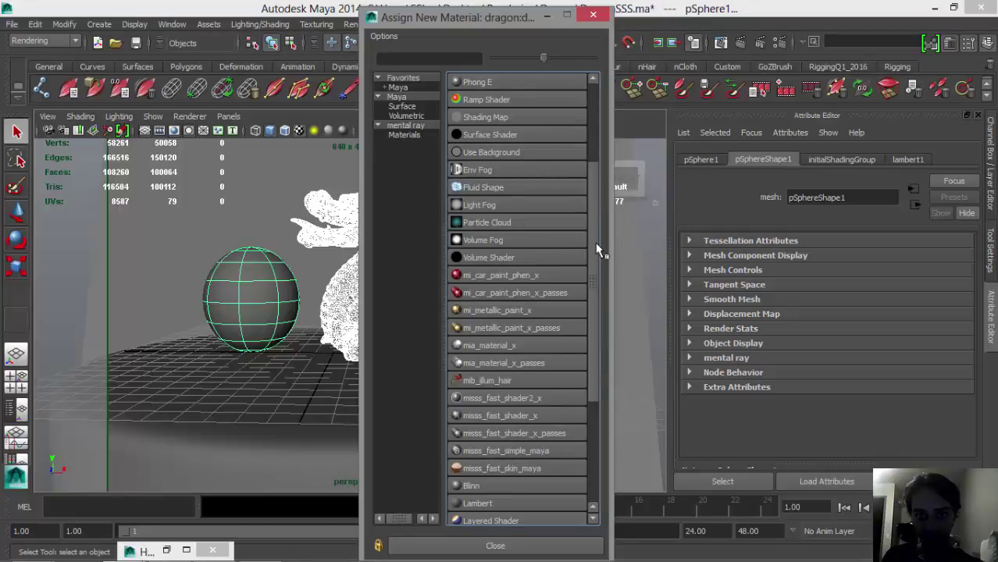
pyautogui.scroll(-1, 598, 250)
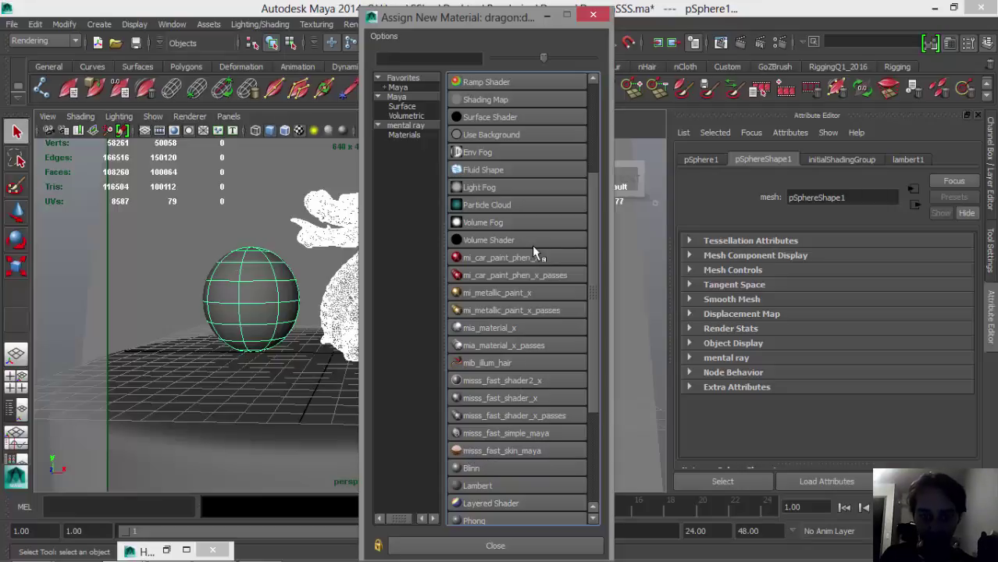
pyautogui.click(405, 126)
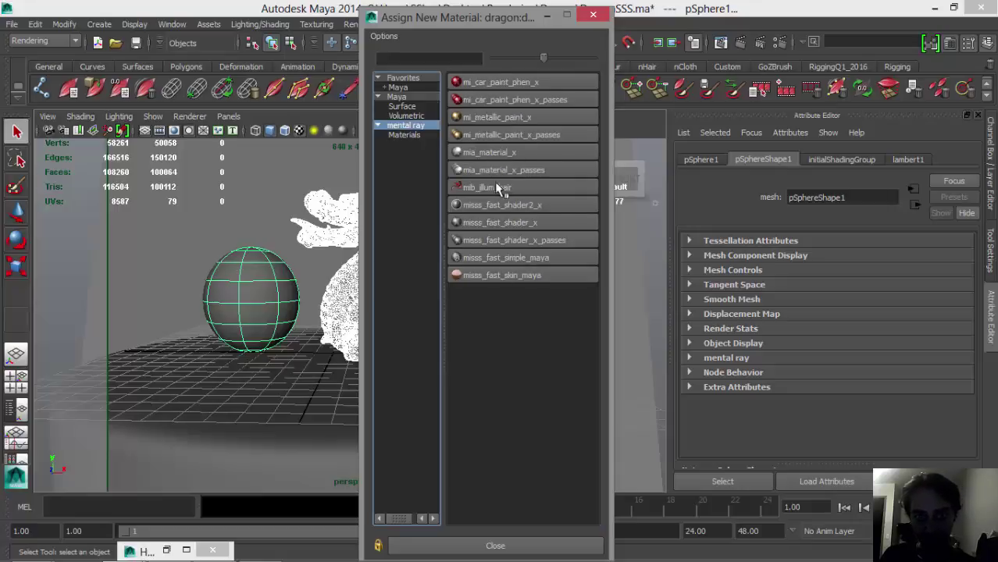
pyautogui.click(412, 135)
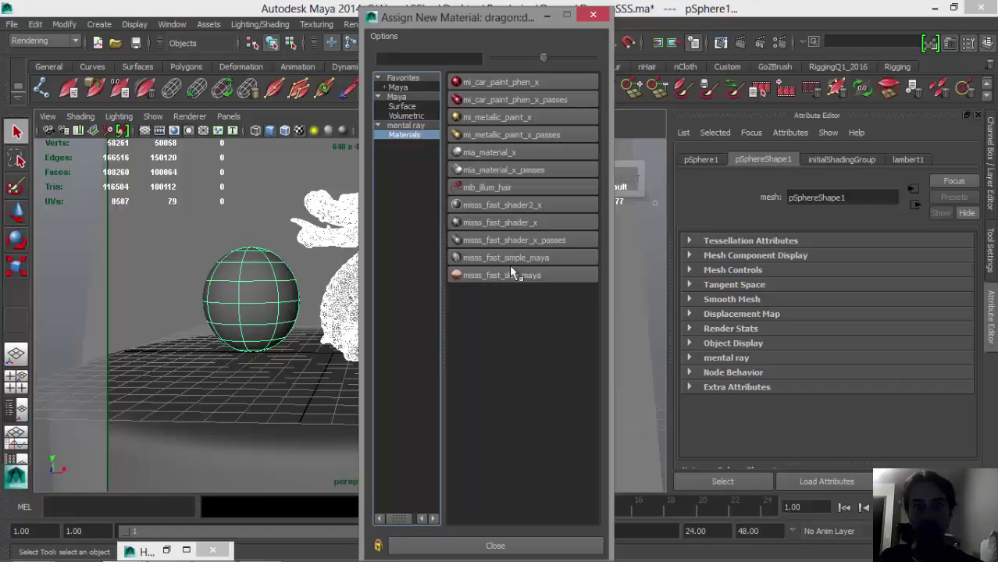
pyautogui.click(390, 163)
pyautogui.click(428, 59)
pyautogui.write('m')
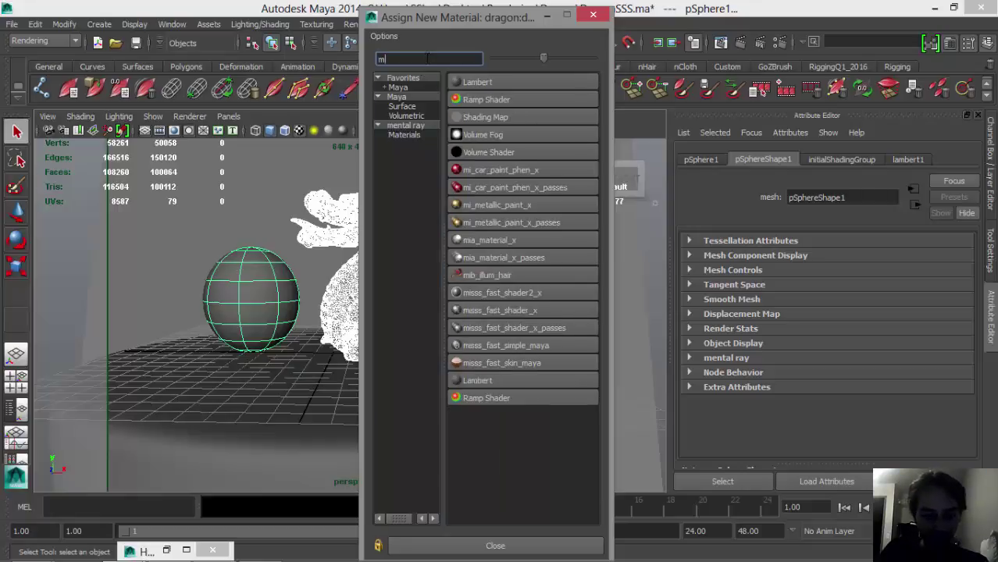
pyautogui.write('isss')
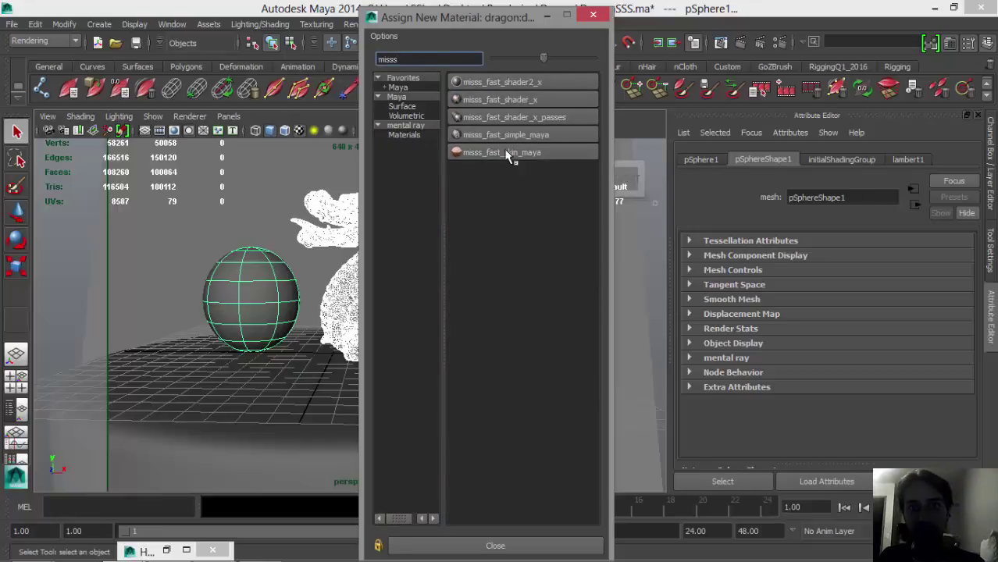
pyautogui.click(556, 152)
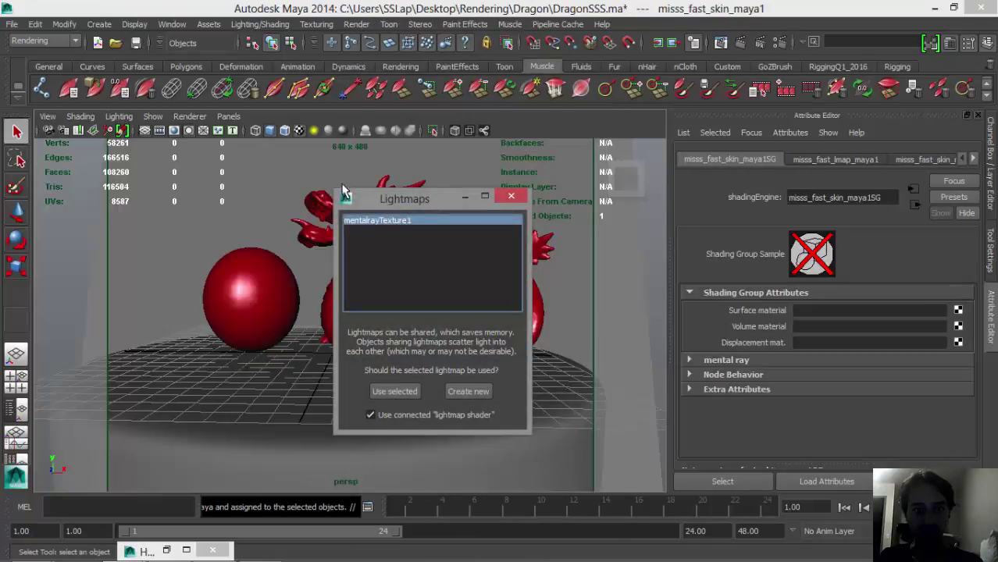
# Create a new lightmap for the skin material, then show that material's attributes for the dragon
pyautogui.moveTo(343, 192); pyautogui.dragTo(671, 99)
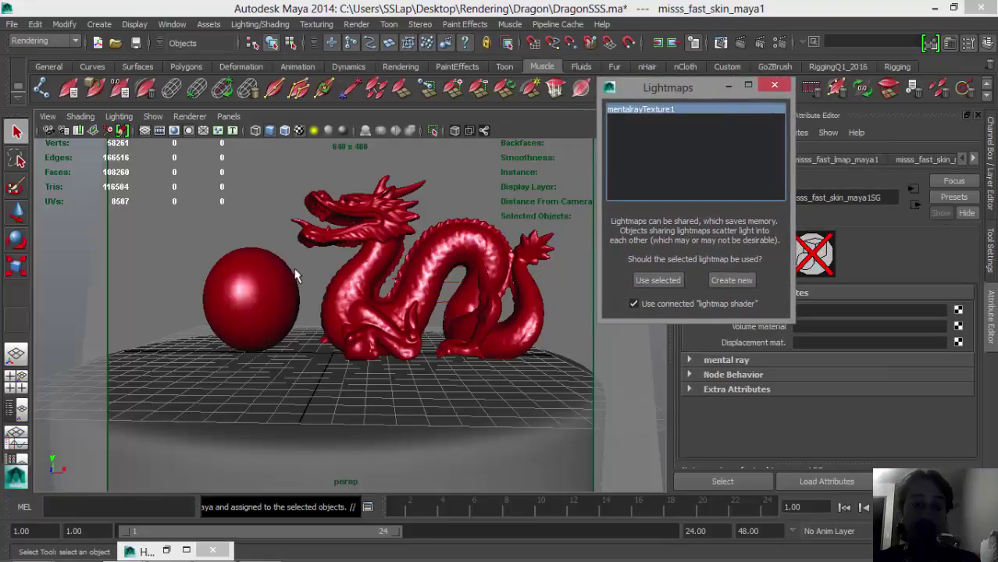
pyautogui.click(732, 281)
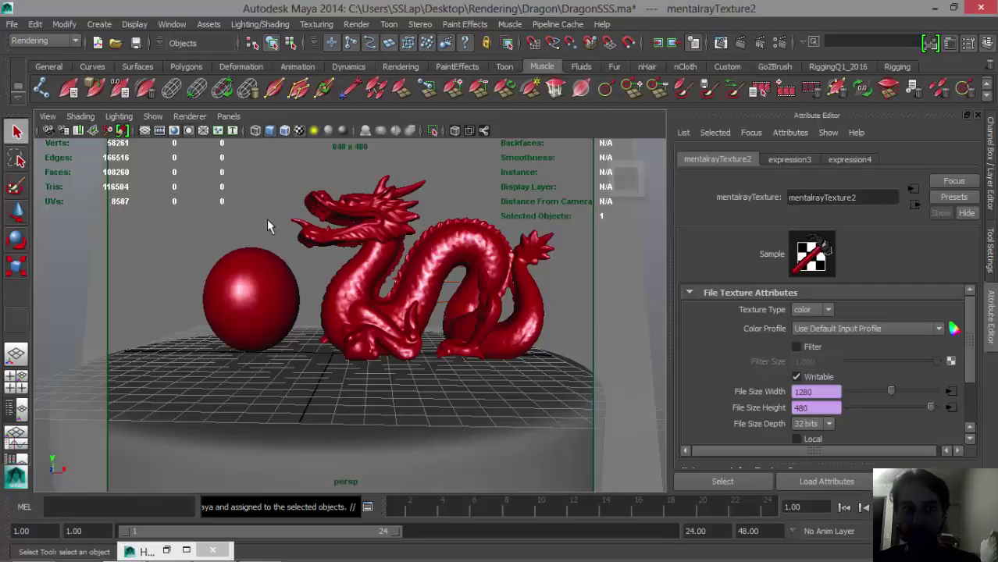
pyautogui.click(343, 231)
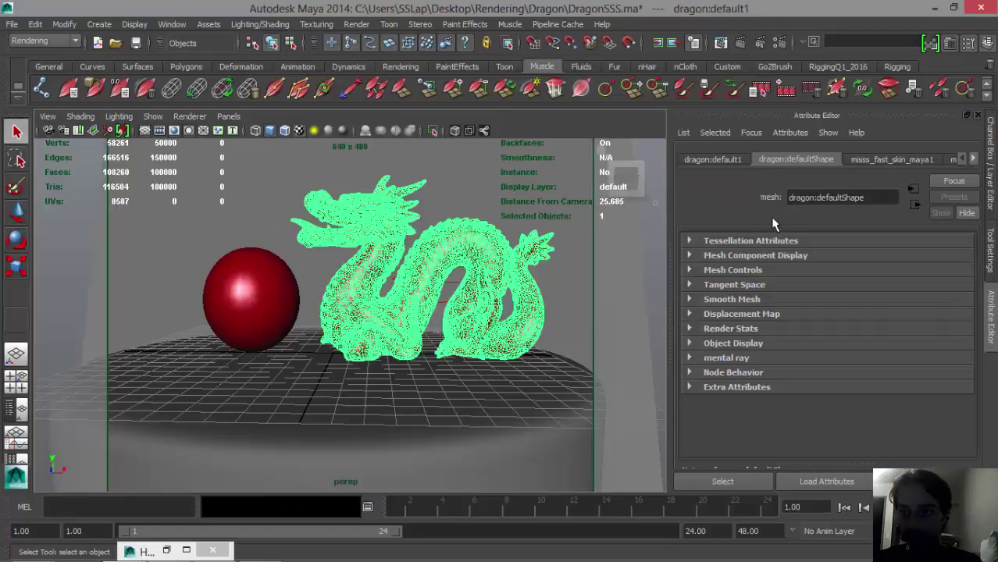
pyautogui.click(901, 159)
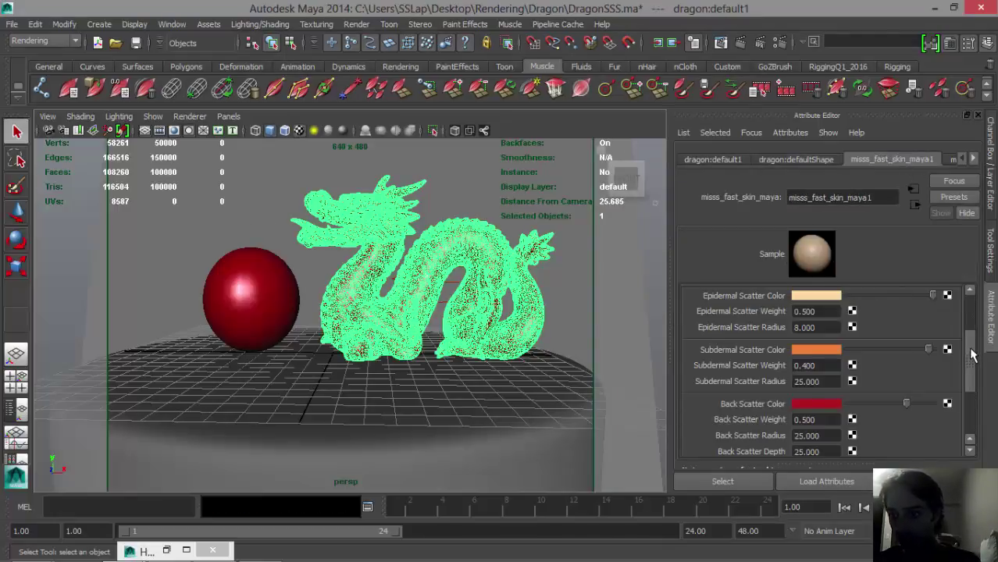
# Review the skin material's diffuse and subsurface scattering layers, then render the current frame
pyautogui.moveTo(972, 358); pyautogui.dragTo(968, 314)
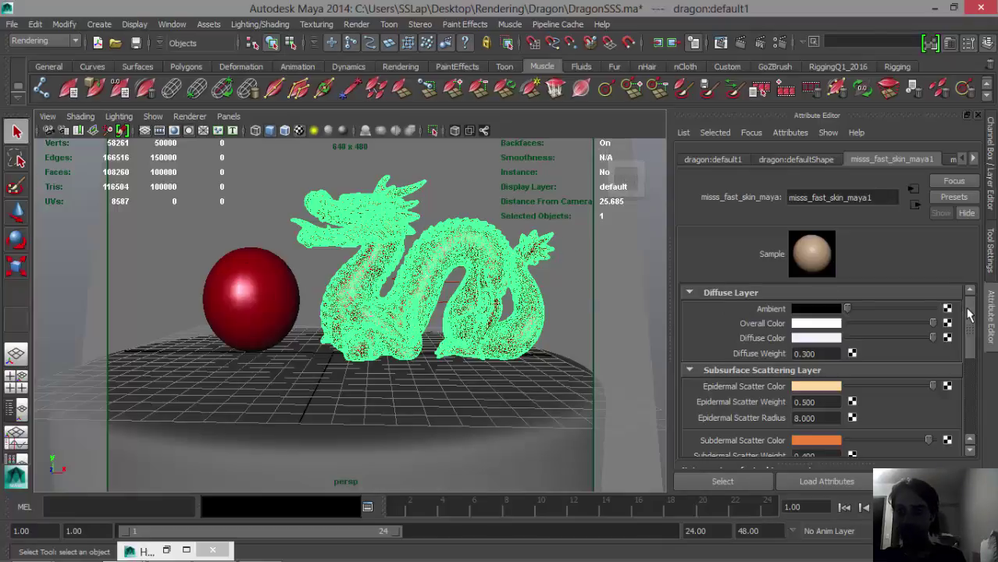
pyautogui.moveTo(968, 310); pyautogui.dragTo(973, 341)
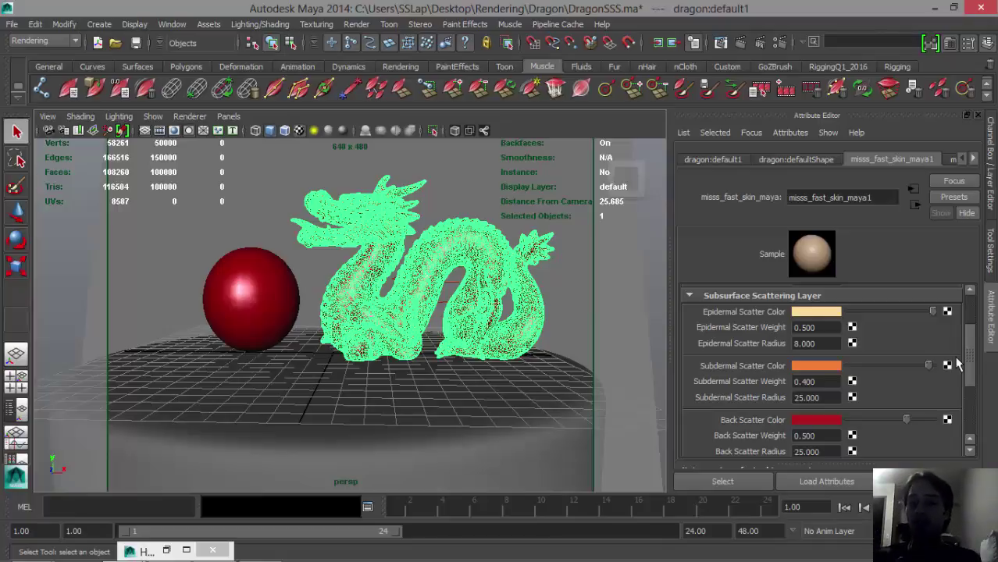
pyautogui.moveTo(974, 373); pyautogui.dragTo(974, 327)
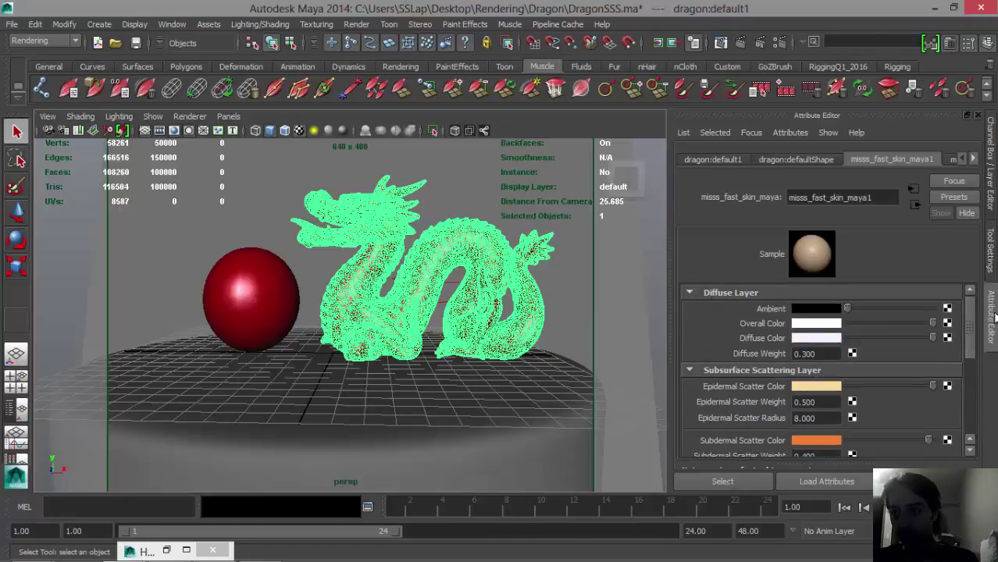
pyautogui.moveTo(972, 326); pyautogui.dragTo(970, 355)
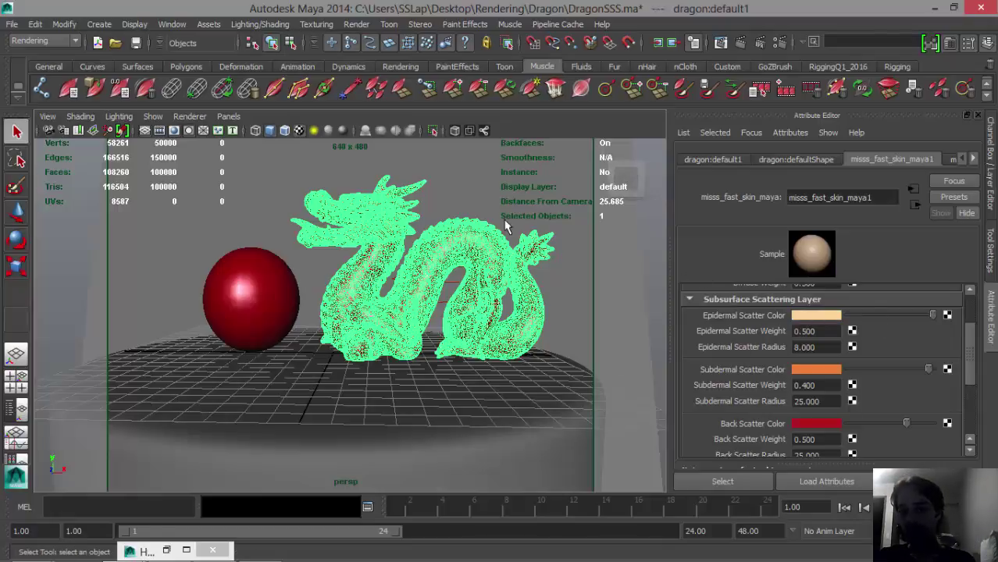
pyautogui.scroll(2, 972, 343)
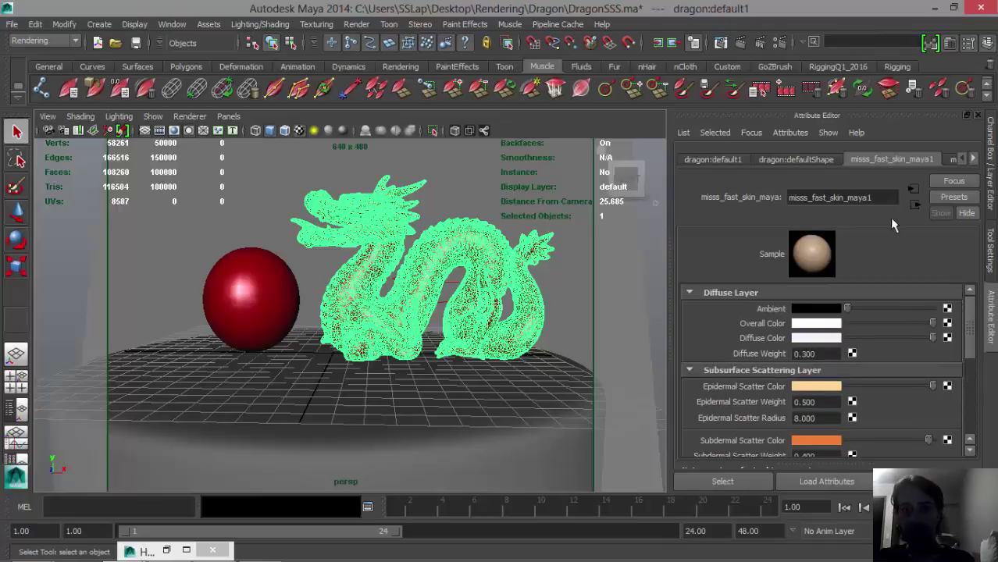
pyautogui.click(740, 44)
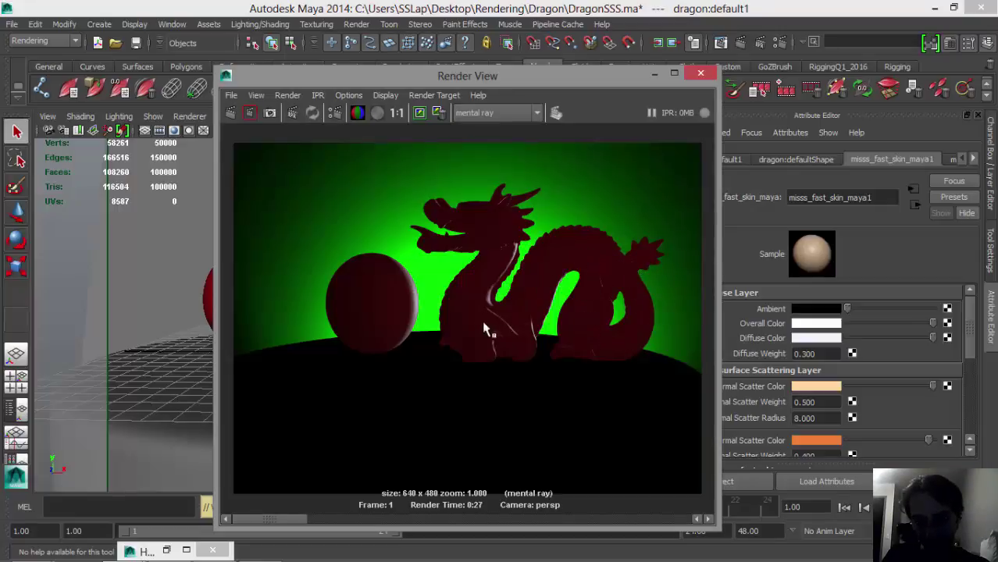
# Compare the finished render side by side with the skin material's scatter settings, then minimize the Render View
pyautogui.moveTo(971, 325); pyautogui.dragTo(972, 367)
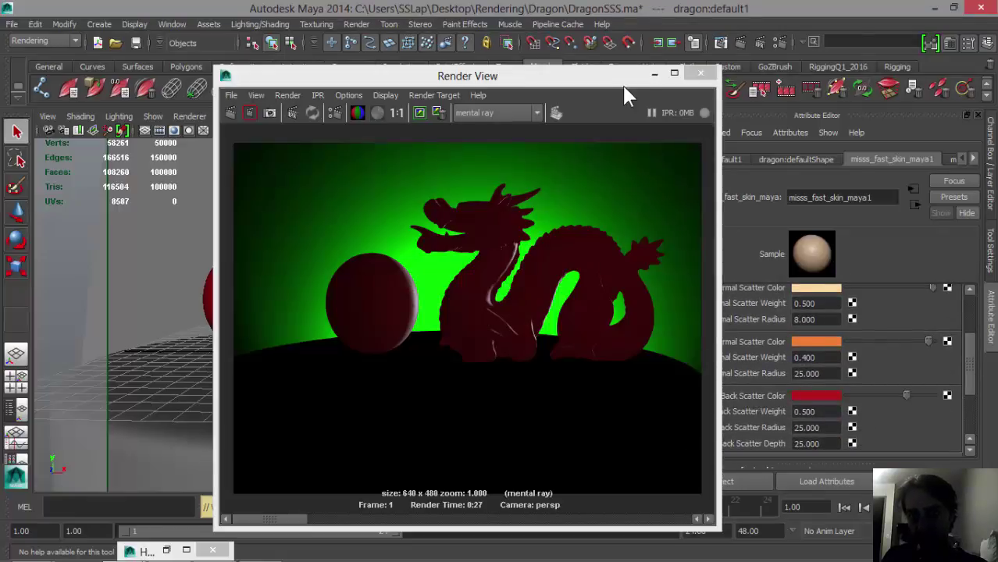
pyautogui.moveTo(621, 82); pyautogui.dragTo(568, 86)
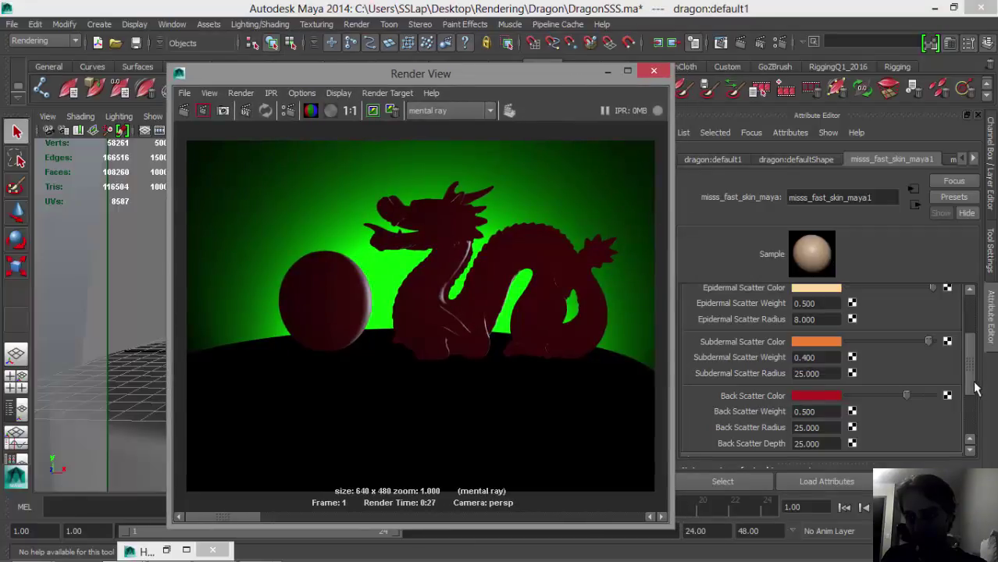
pyautogui.moveTo(972, 373); pyautogui.dragTo(972, 337)
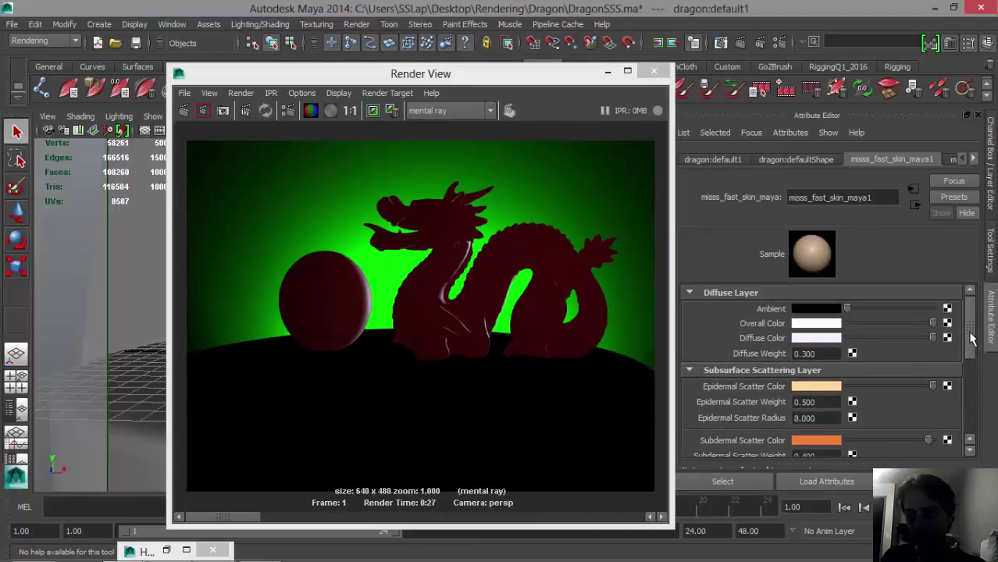
pyautogui.click(607, 71)
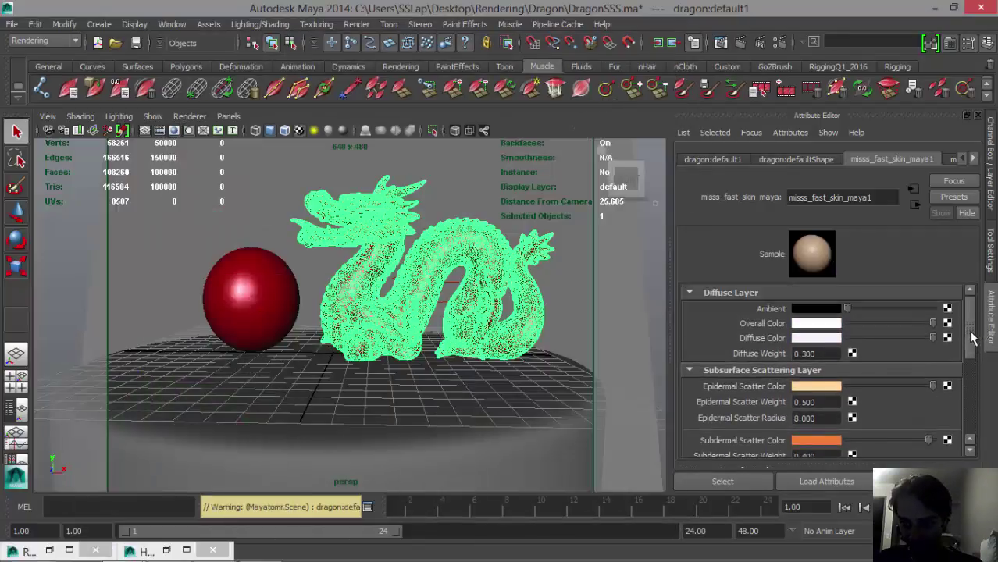
# Examine the skin material's diffuse weight and the weights and radii of its epidermal, subdermal and back scatter layers
pyautogui.moveTo(972, 337); pyautogui.dragTo(972, 345)
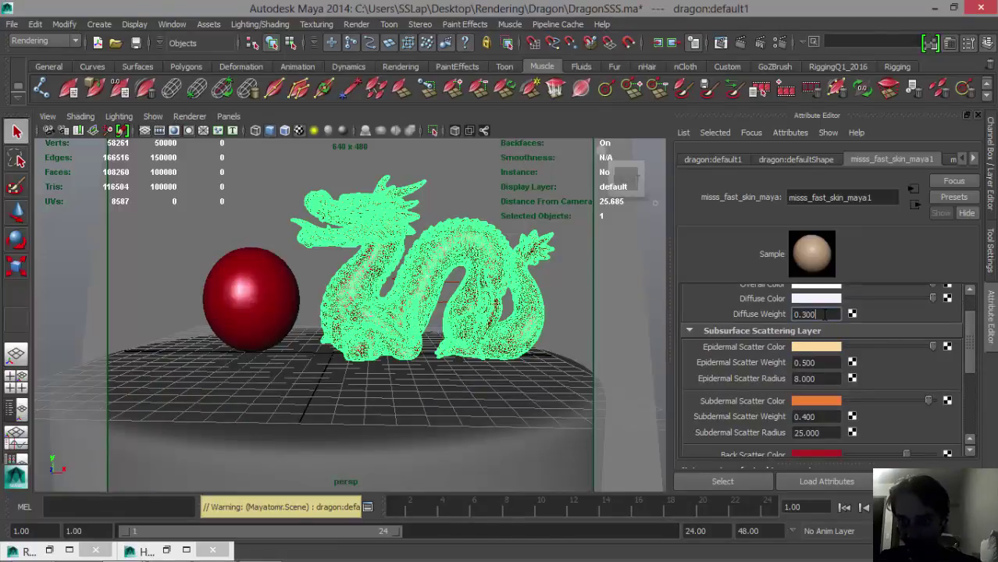
pyautogui.doubleClick(810, 314)
pyautogui.doubleClick(816, 363)
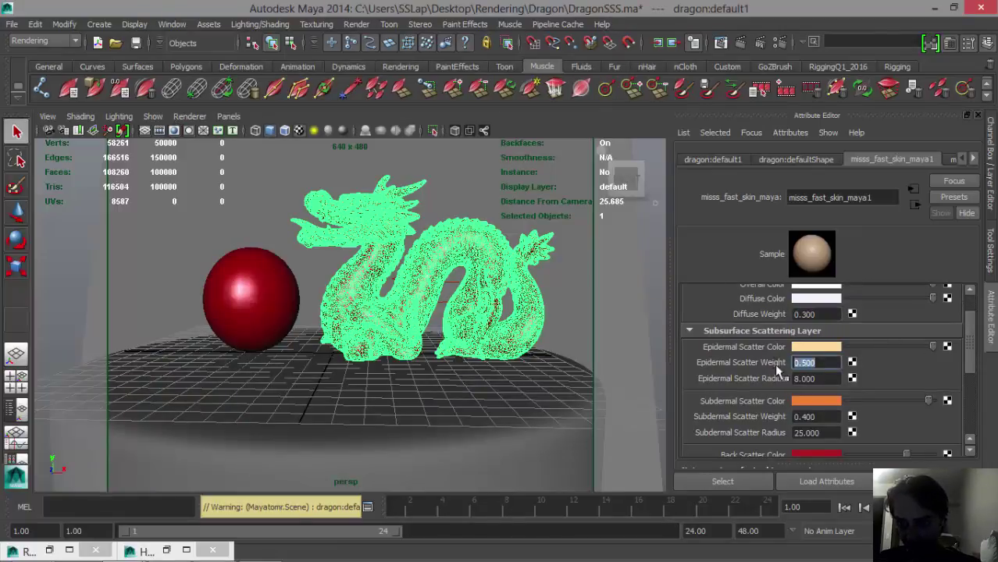
pyautogui.doubleClick(812, 416)
pyautogui.scroll(-2, 843, 422)
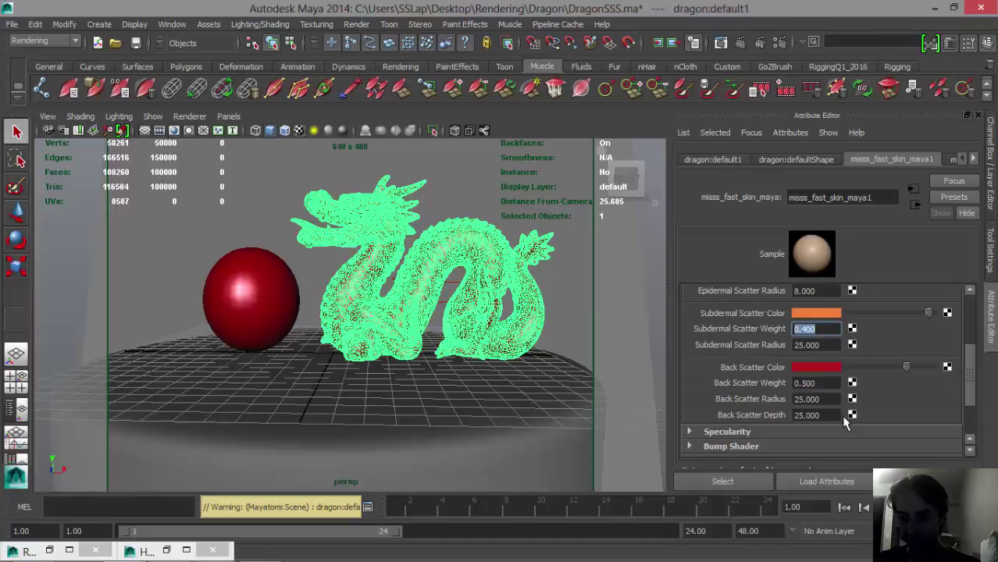
pyautogui.doubleClick(809, 381)
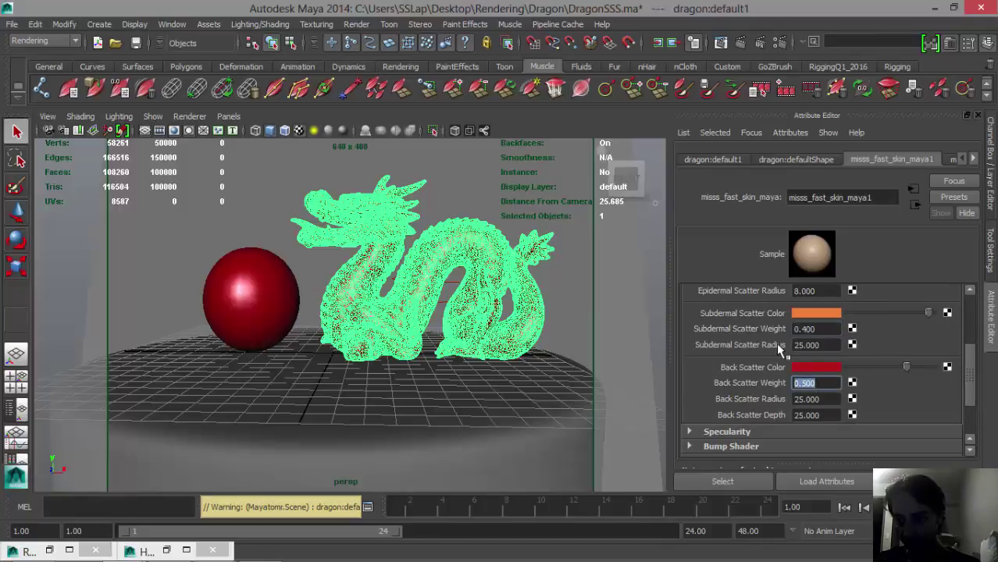
pyautogui.scroll(2, 780, 352)
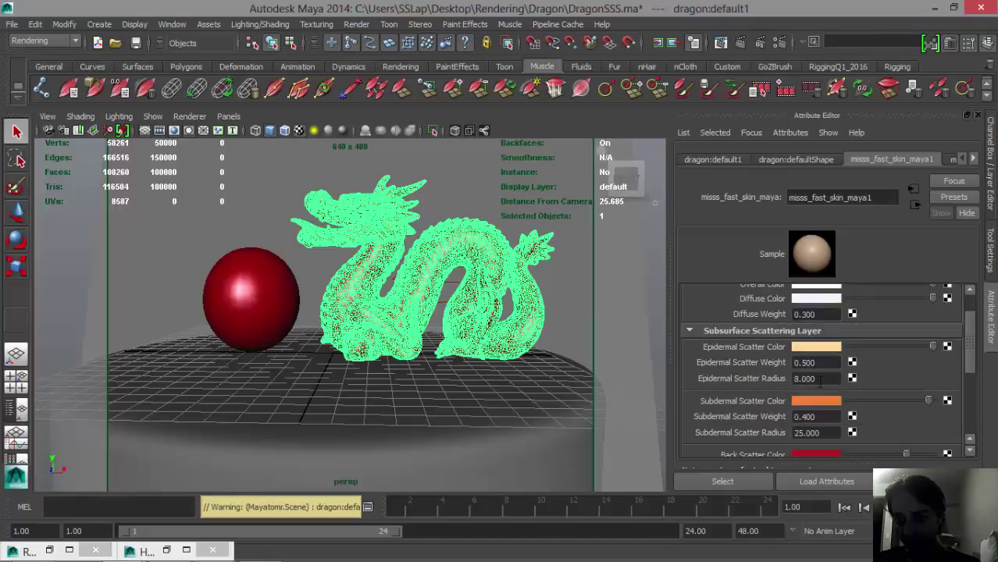
pyautogui.moveTo(819, 380); pyautogui.dragTo(788, 381)
pyautogui.scroll(-1, 806, 392)
pyautogui.doubleClick(808, 388)
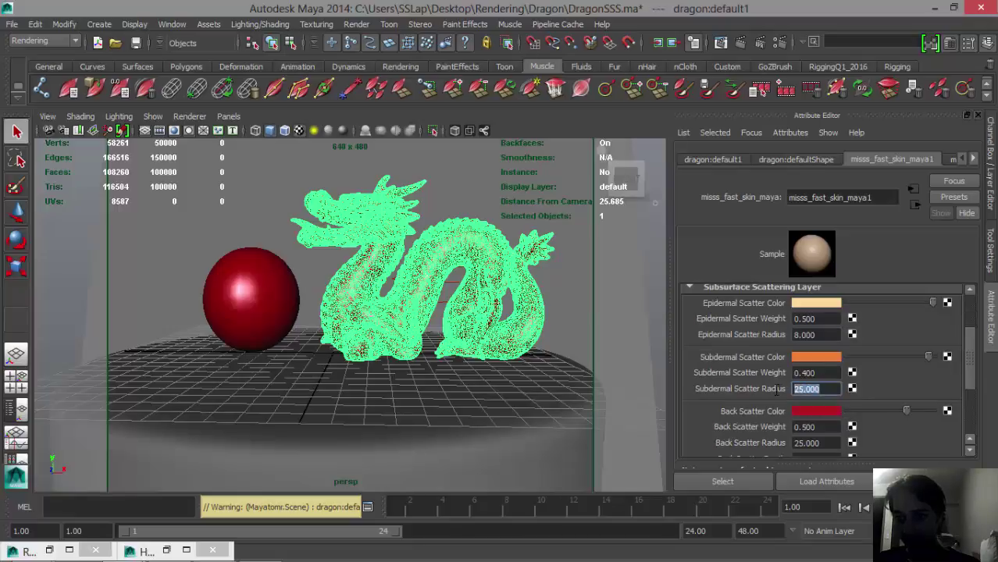
pyautogui.scroll(-1, 820, 398)
pyautogui.scroll(3, 823, 403)
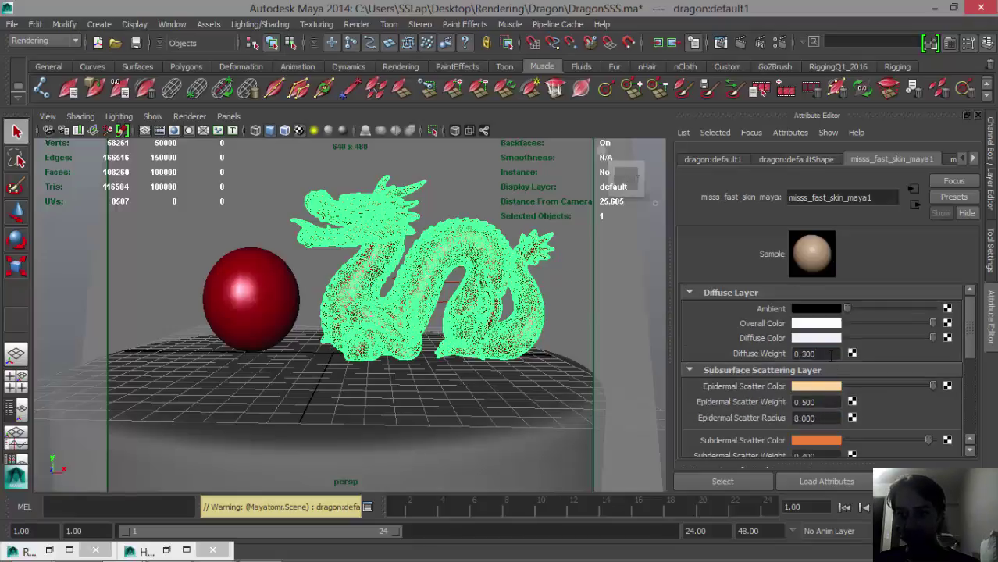
# Look through the persp1 camera to inspect the dragon, sphere and surrounding lights from other angles, then return to the persp camera
pyautogui.click(836, 354)
pyautogui.doubleClick(829, 418)
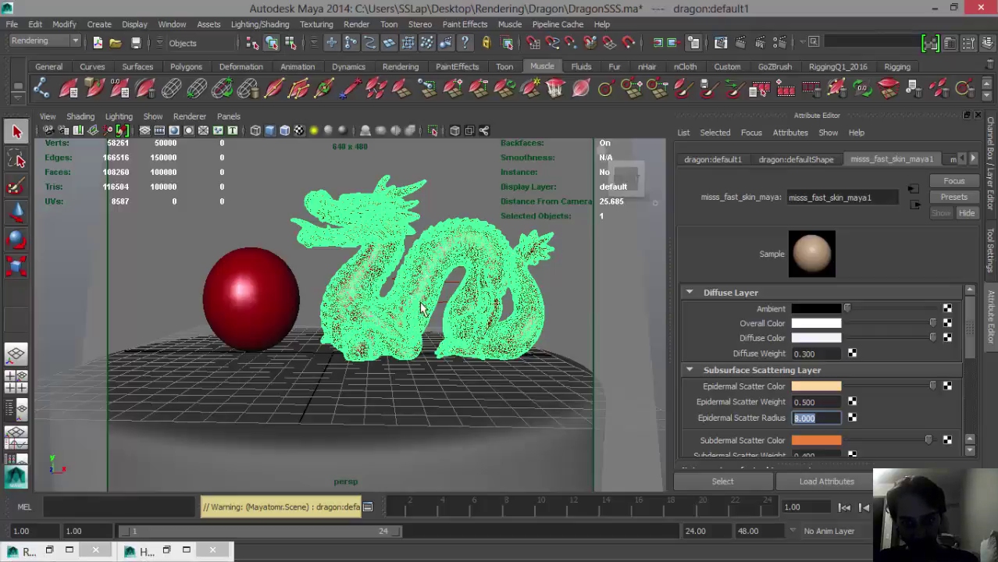
pyautogui.press('space')
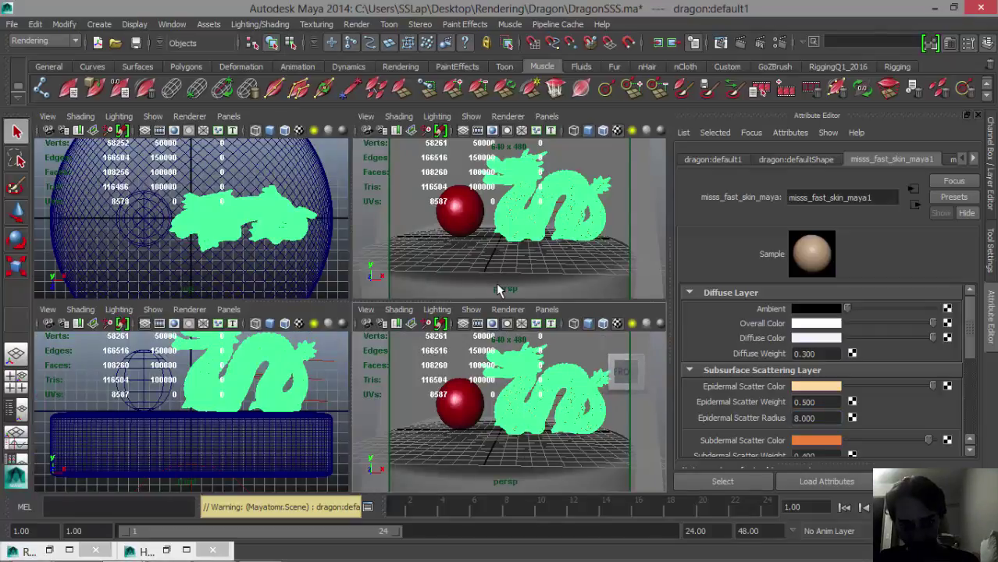
pyautogui.click(546, 310)
pyautogui.moveTo(578, 320)
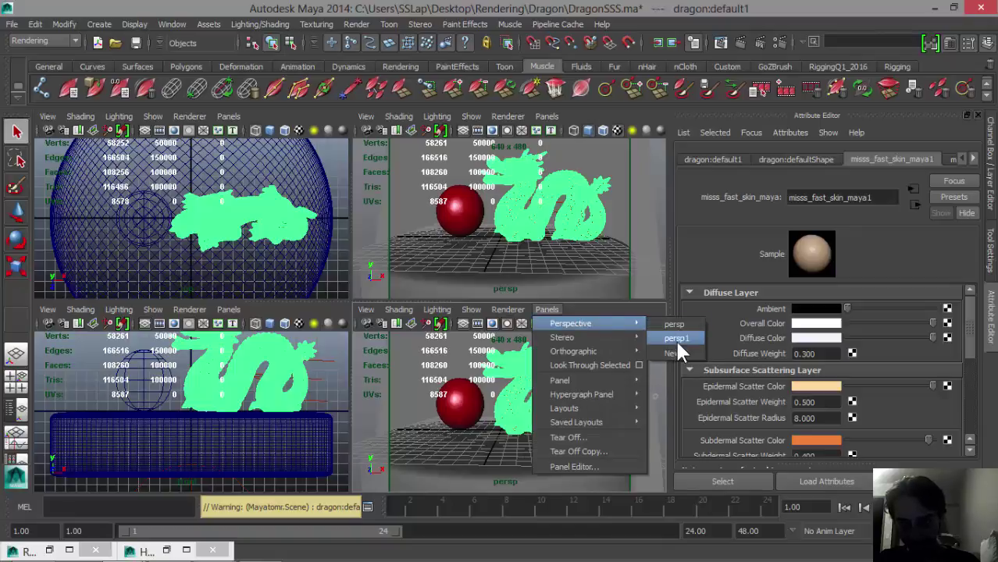
pyautogui.click(681, 344)
pyautogui.press('space')
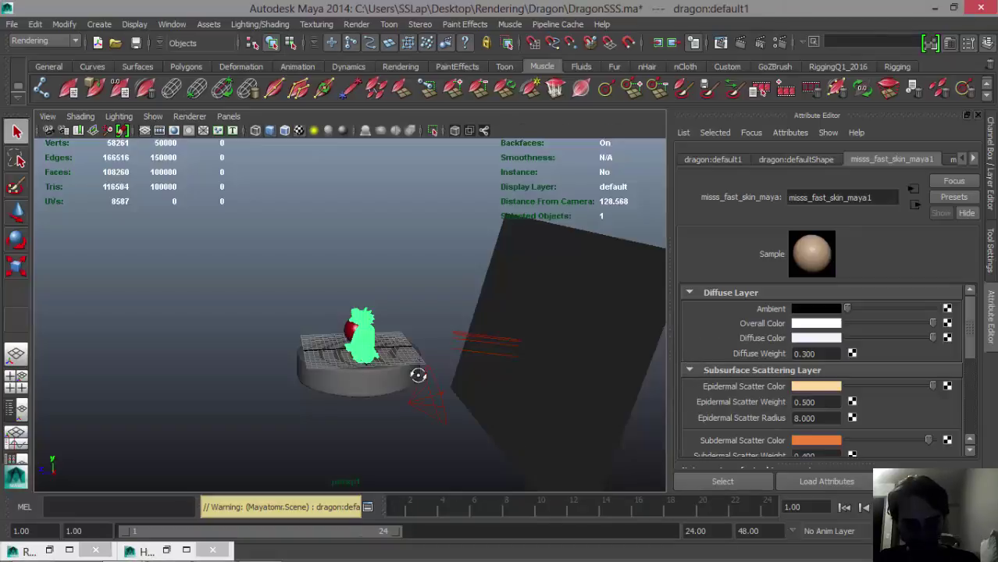
pyautogui.keyDown('alt'); pyautogui.moveTo(414, 374); pyautogui.dragTo(529, 435); pyautogui.keyUp('alt')
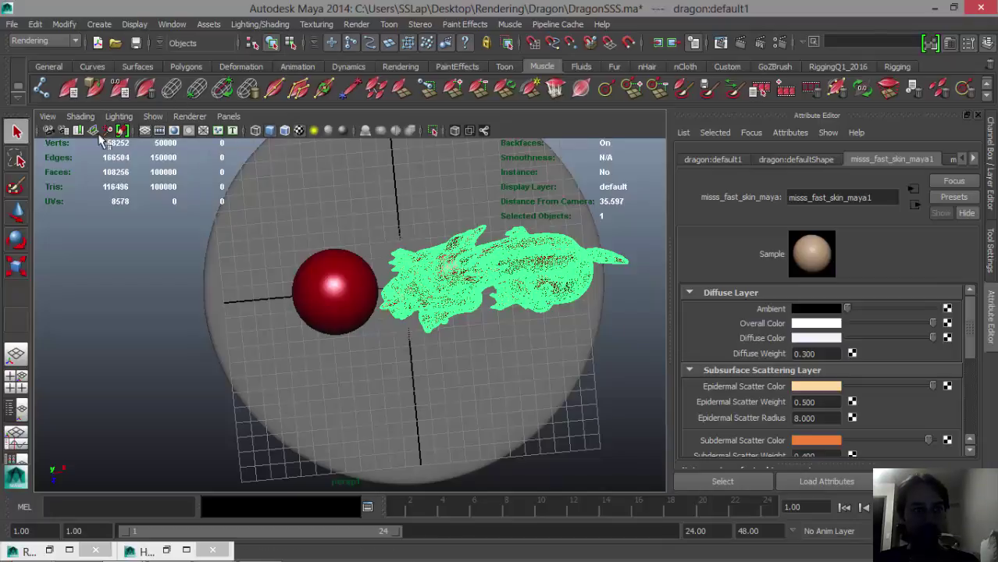
pyautogui.click(232, 116)
pyautogui.moveTo(273, 130)
pyautogui.click(355, 129)
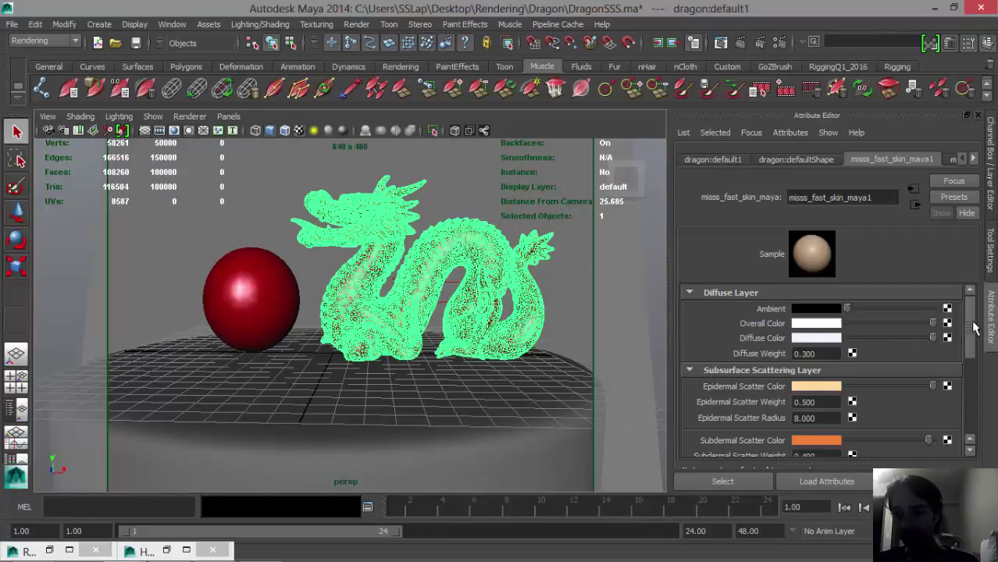
# Raise the saturation of the skin material's epidermal scatter color to 0.590
pyautogui.moveTo(973, 327); pyautogui.dragTo(974, 356)
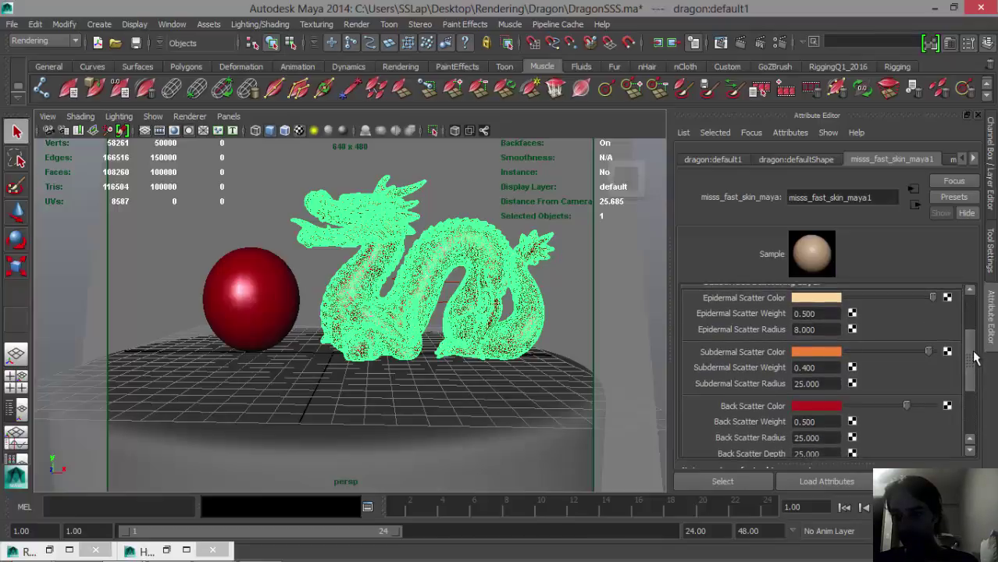
pyautogui.click(811, 297)
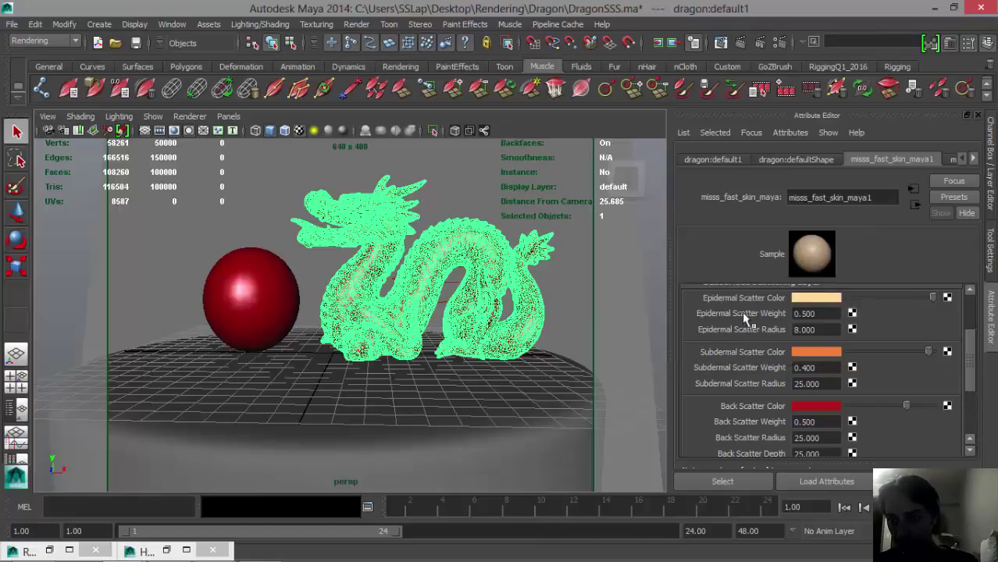
pyautogui.click(804, 298)
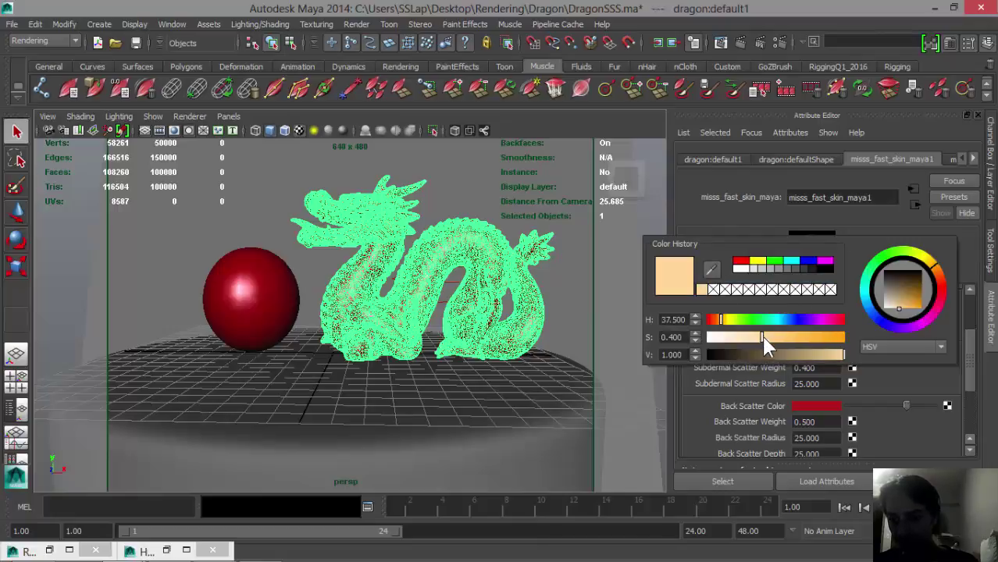
pyautogui.moveTo(766, 339); pyautogui.dragTo(791, 346)
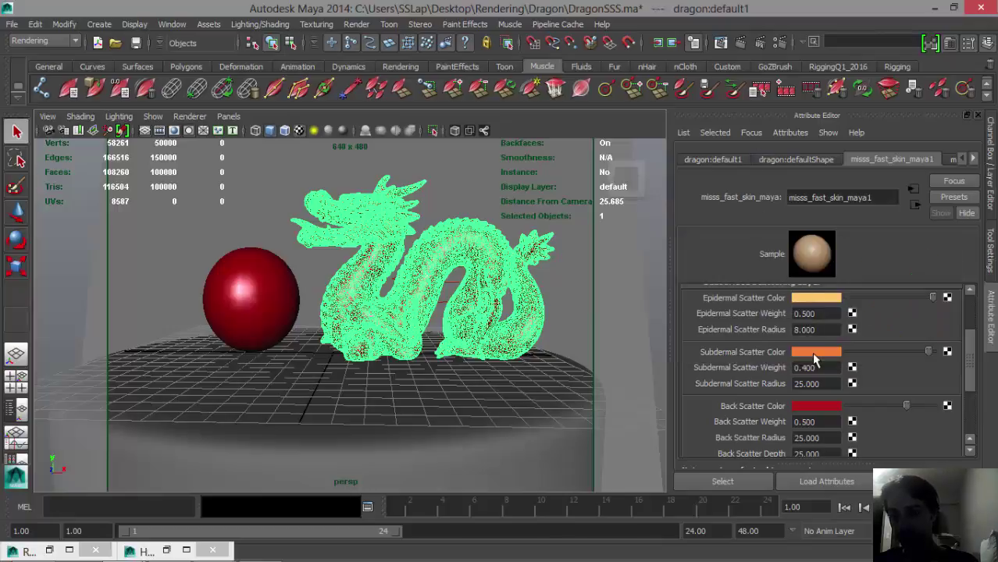
# Raise the saturation of the subdermal scatter color to 0.927 and of the back scatter color to 0.938
pyautogui.click(811, 352)
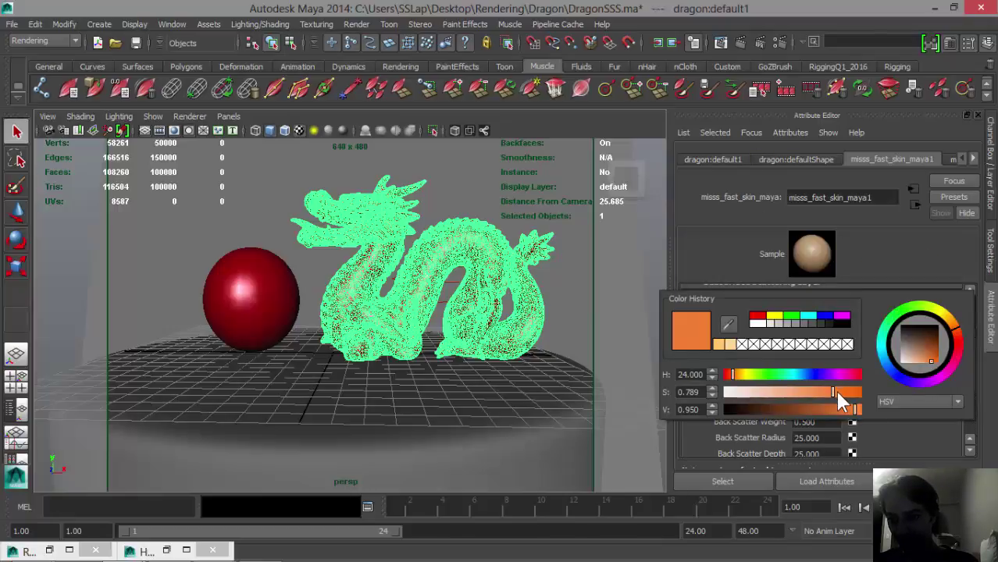
pyautogui.moveTo(837, 393); pyautogui.dragTo(851, 393)
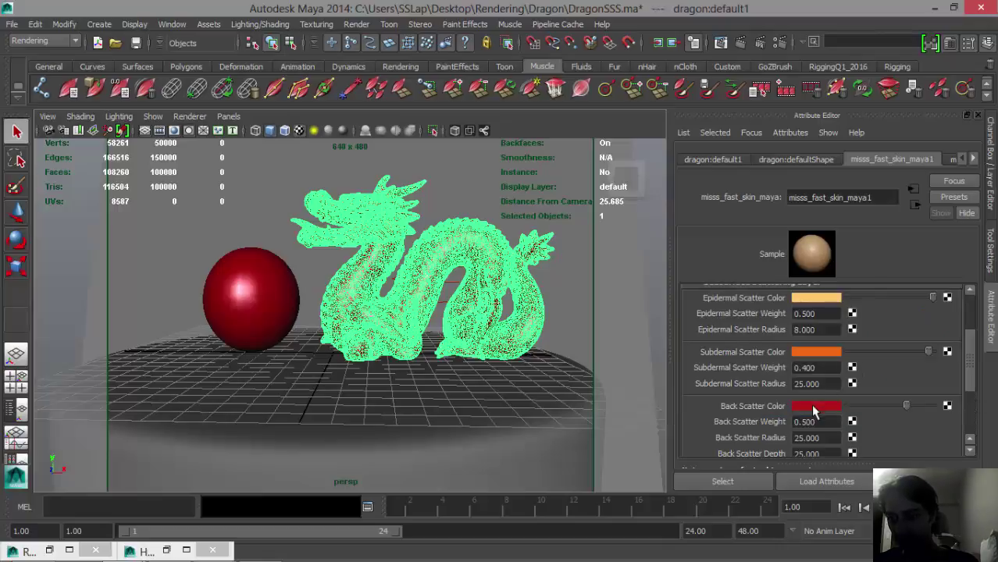
pyautogui.click(812, 407)
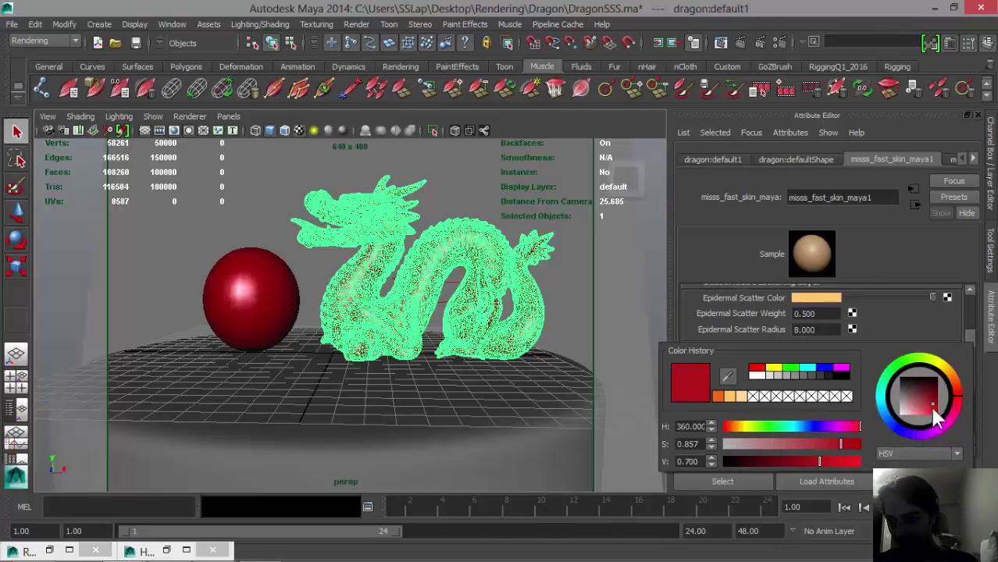
pyautogui.click(845, 443)
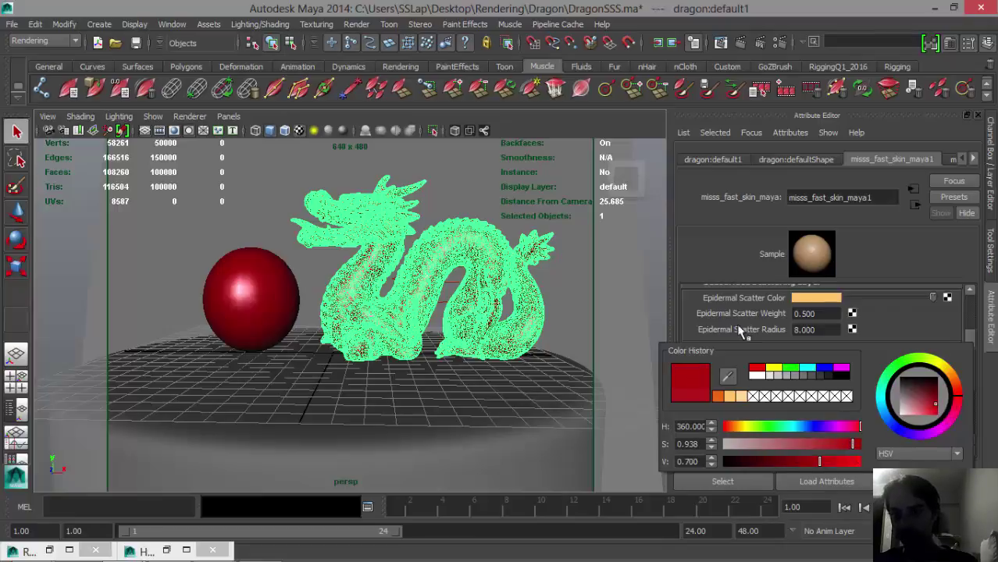
# Review the epidermal, subdermal and back scatter colors together with their weights and radii
pyautogui.click(820, 297)
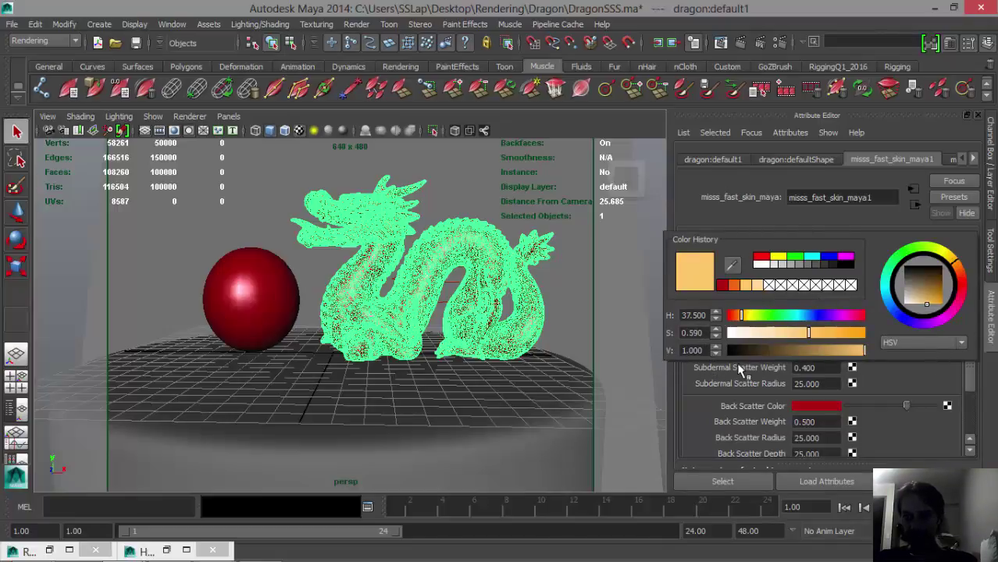
pyautogui.click(820, 353)
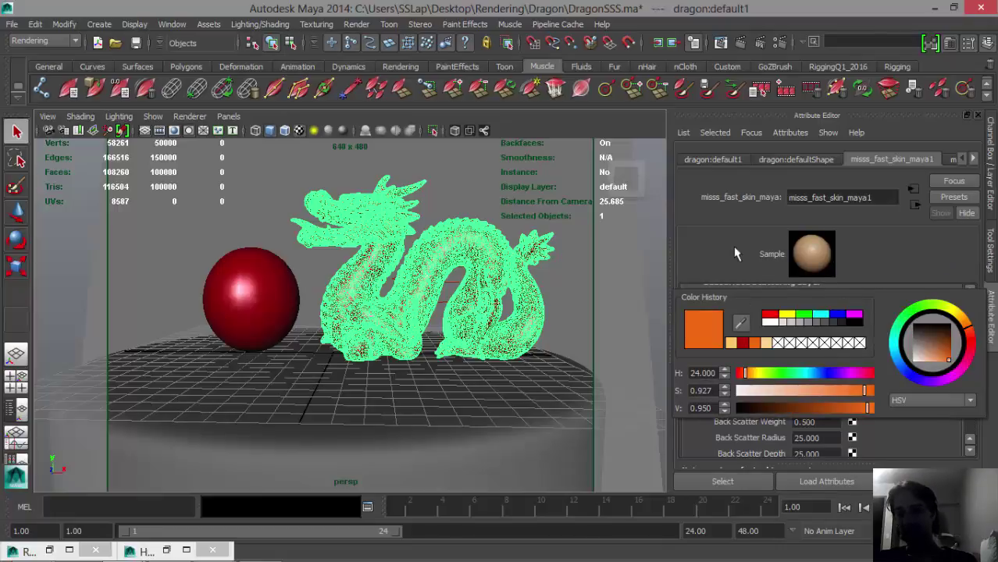
pyautogui.click(820, 408)
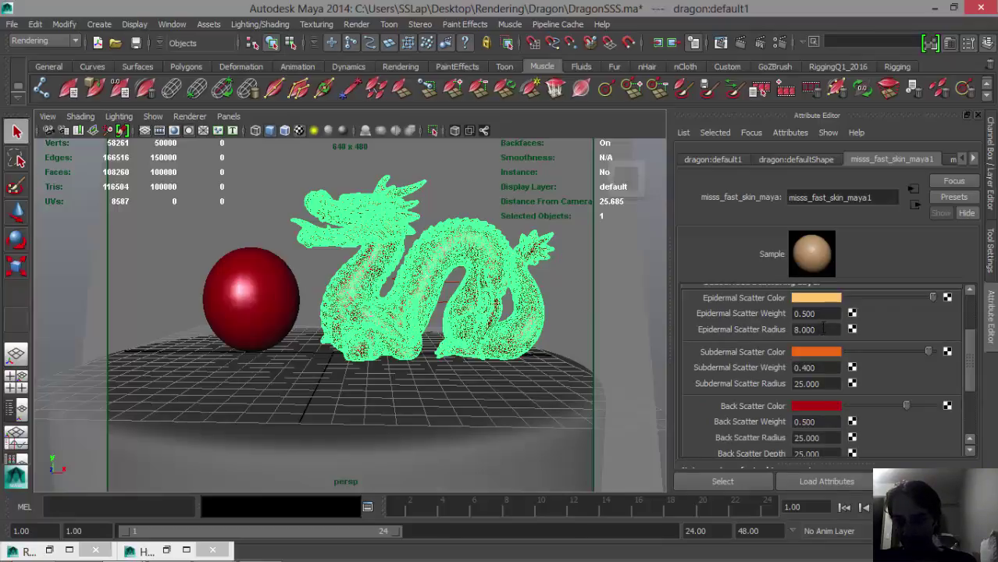
pyautogui.scroll(2, 822, 328)
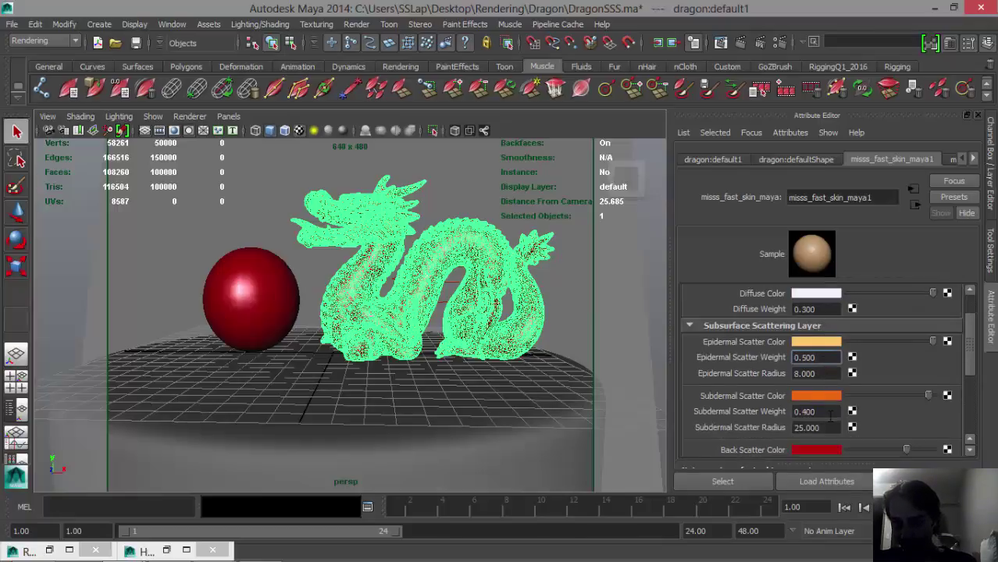
pyautogui.scroll(-2, 841, 418)
pyautogui.scroll(2, 826, 433)
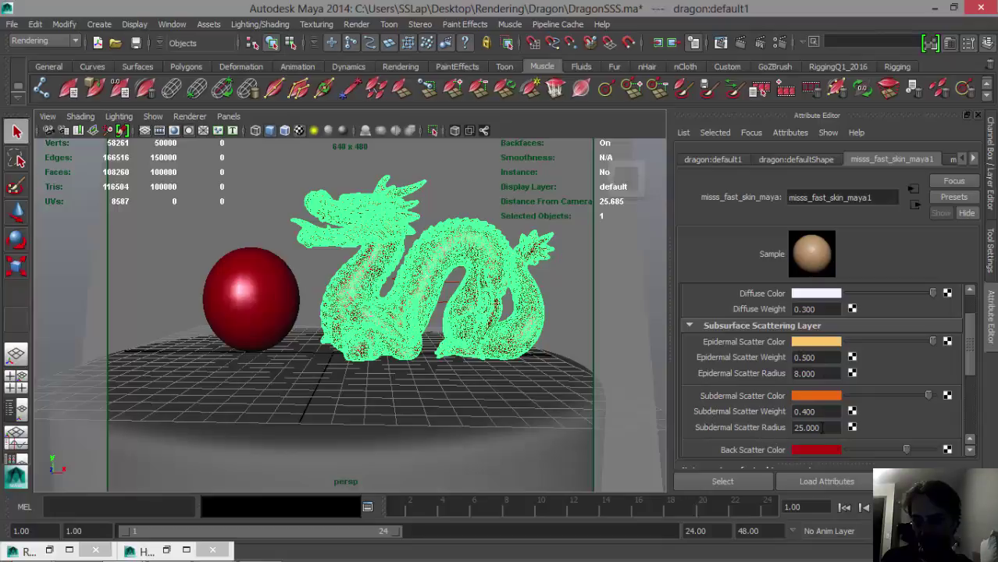
# Set the subdermal scatter radius to 3 and the subdermal scatter weight to 0.7
pyautogui.click(820, 428)
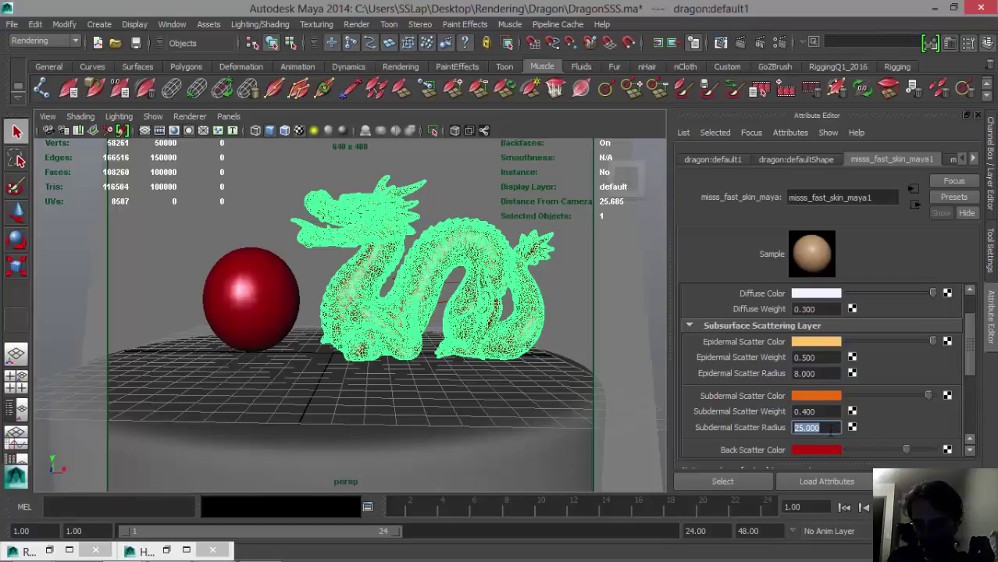
pyautogui.write('3')
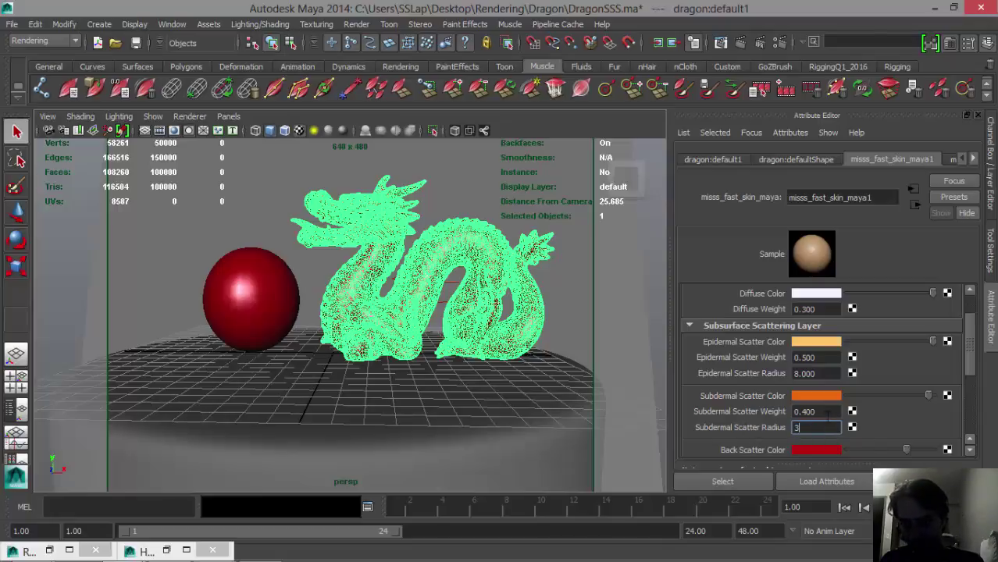
pyautogui.click(827, 411)
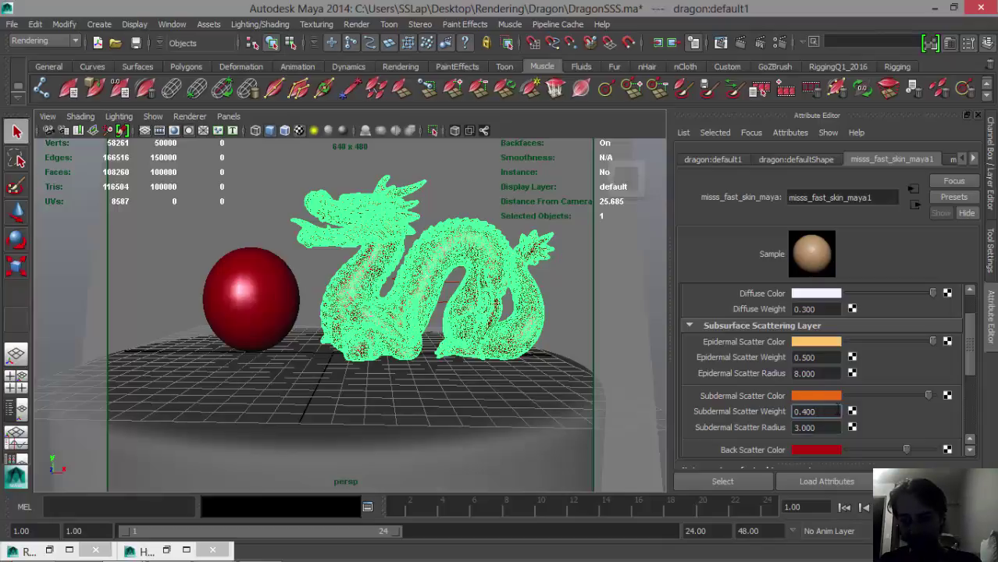
pyautogui.moveTo(836, 411); pyautogui.dragTo(776, 413)
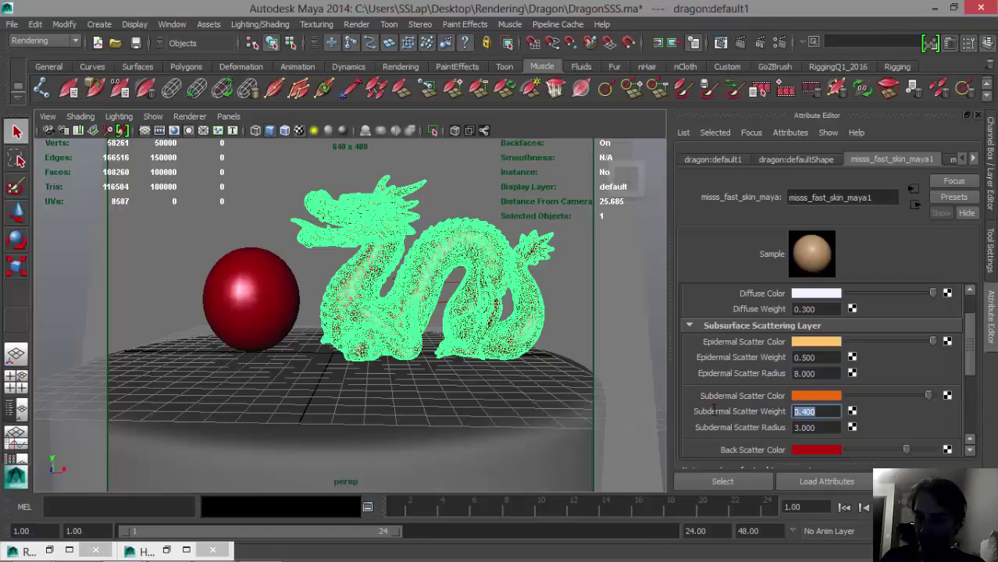
pyautogui.write('.7')
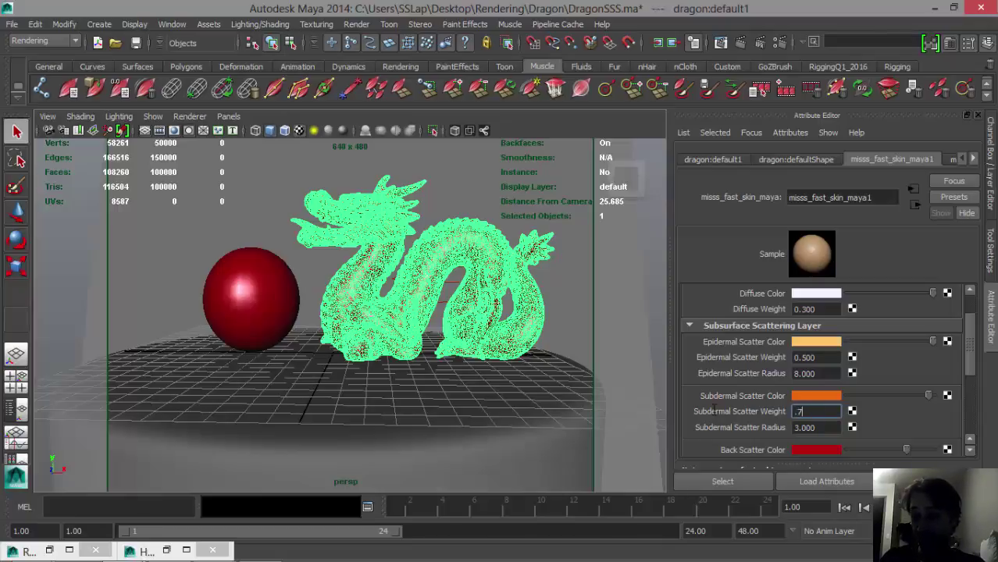
pyautogui.press('Return')
# Set the back scatter radius and depth to 3 and the back scatter weight to 0.7
pyautogui.scroll(-2, 742, 380)
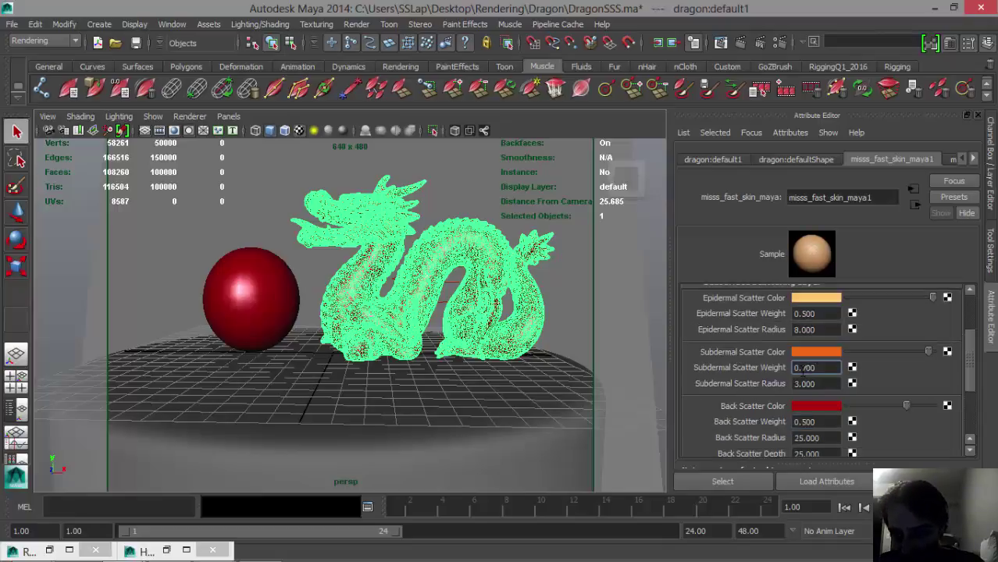
pyautogui.scroll(-2, 816, 373)
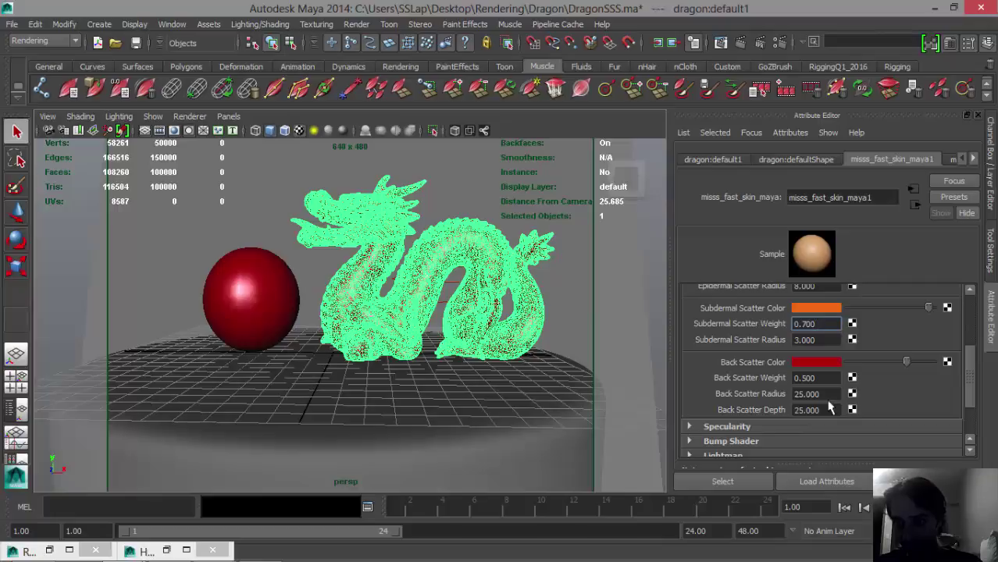
pyautogui.doubleClick(807, 393)
pyautogui.write('3')
pyautogui.press('Tab')
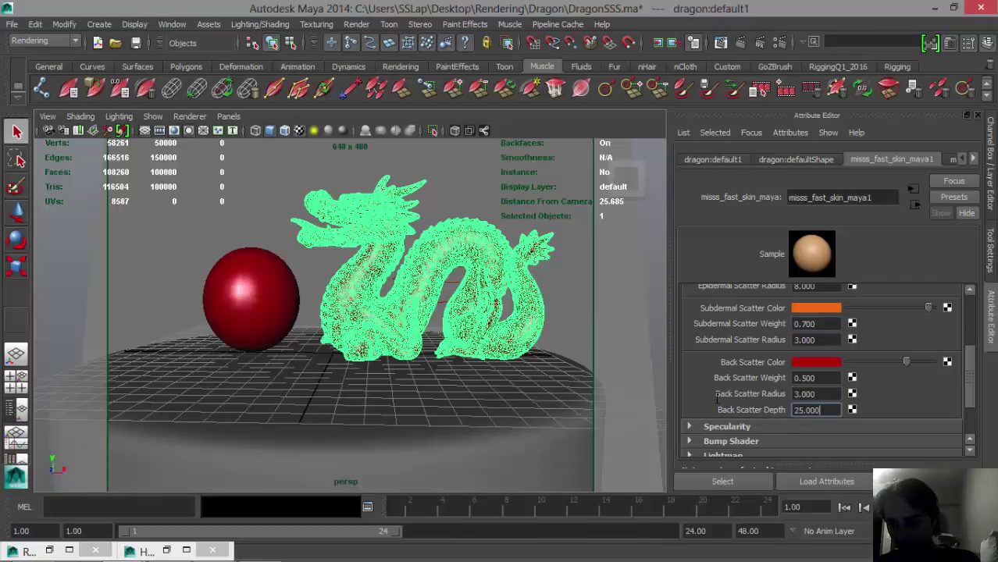
pyautogui.doubleClick(821, 408)
pyautogui.write('3')
pyautogui.doubleClick(812, 377)
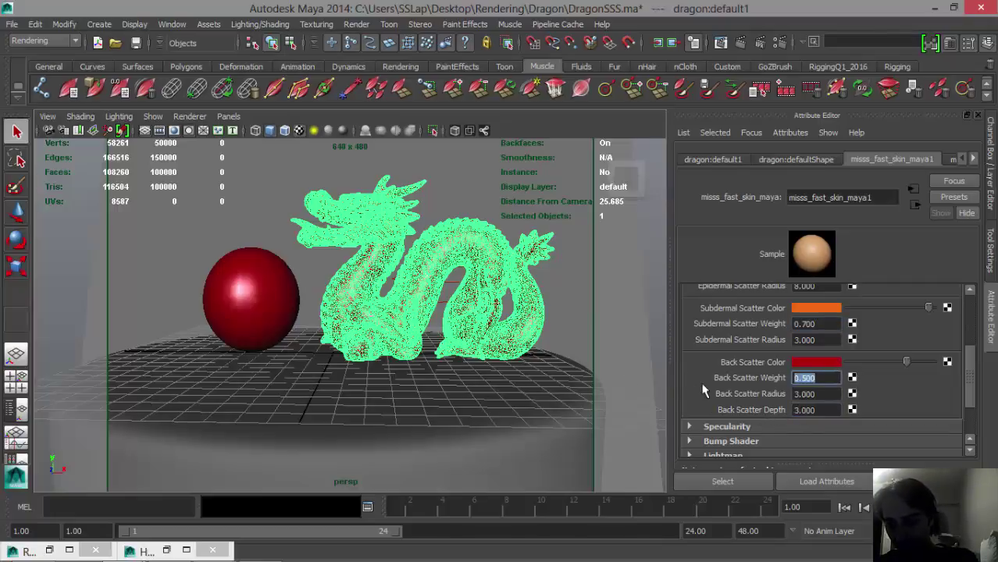
pyautogui.write('.7')
pyautogui.click(817, 340)
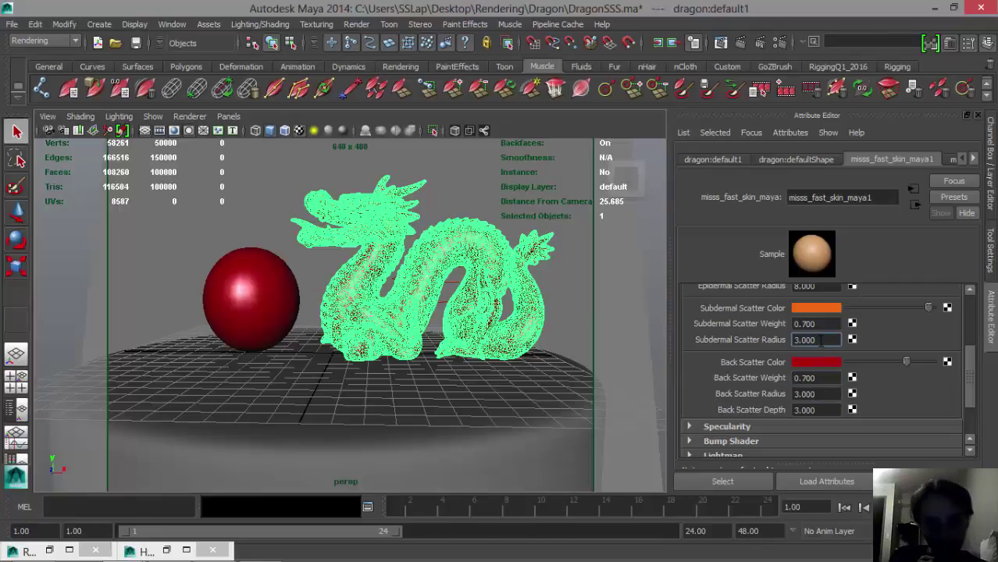
# Set the subdermal scatter radius to 0.5 and the subdermal scatter weight to 0.3
pyautogui.doubleClick(793, 344)
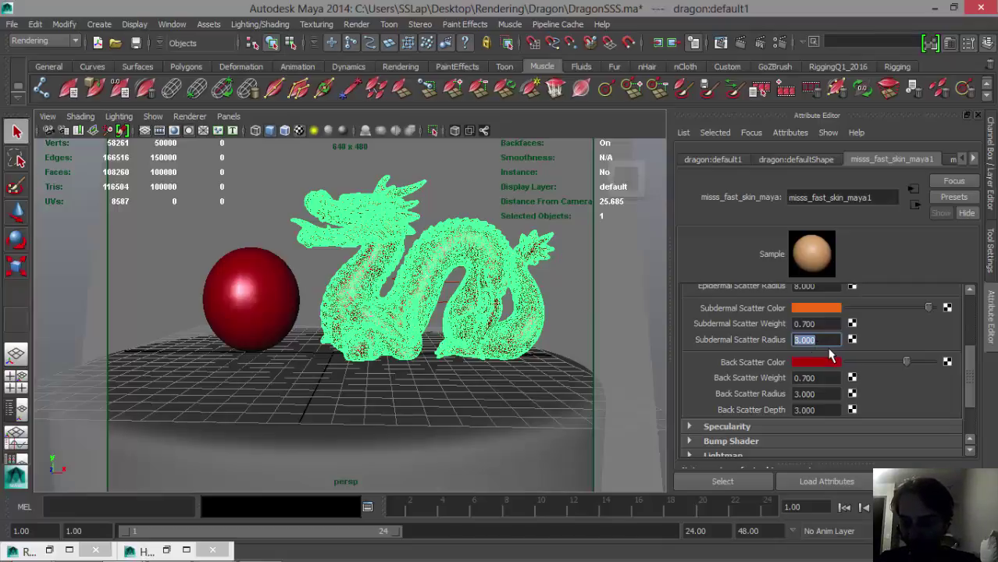
pyautogui.write('.')
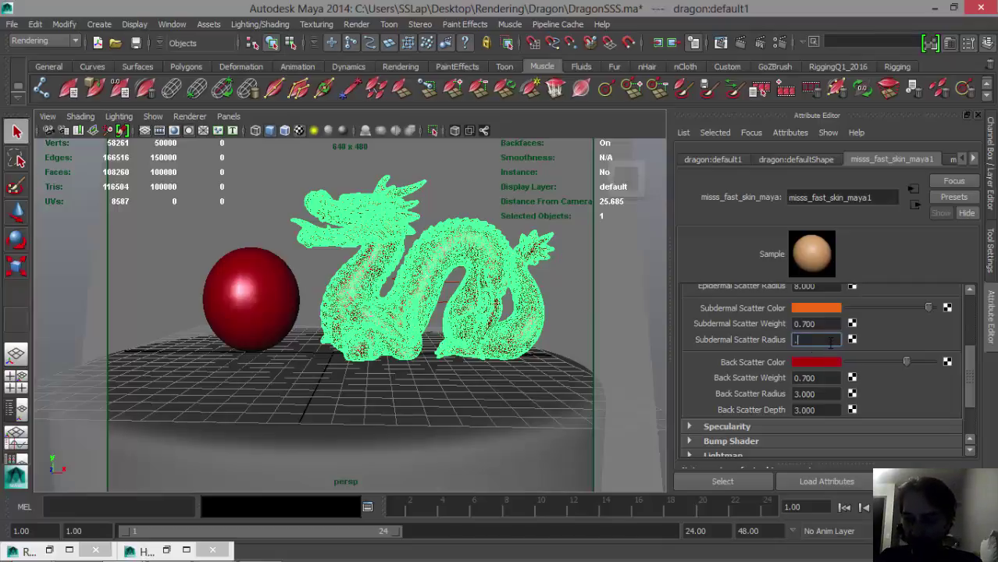
pyautogui.write('5')
pyautogui.click(819, 325)
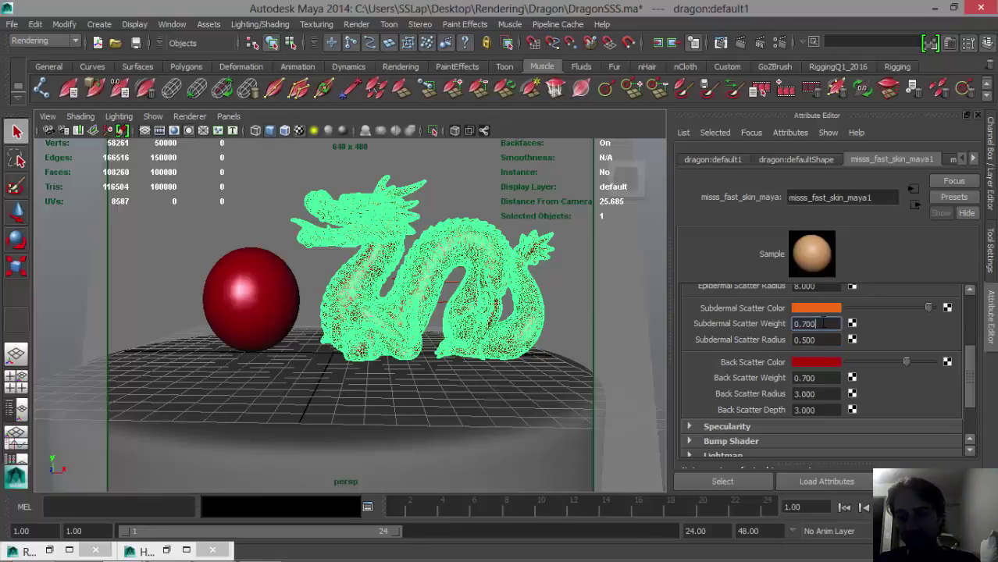
pyautogui.moveTo(815, 323); pyautogui.dragTo(770, 323)
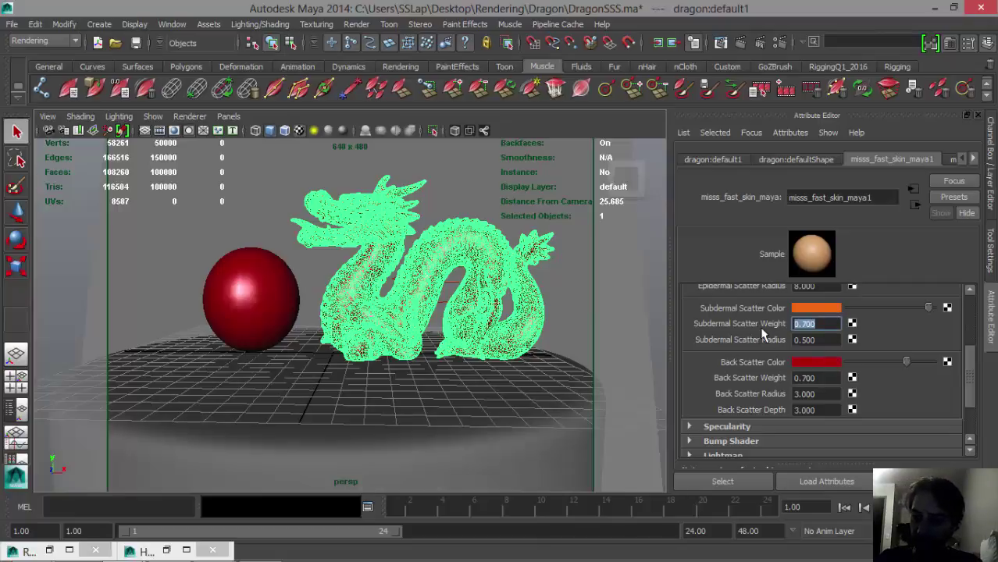
pyautogui.write('.')
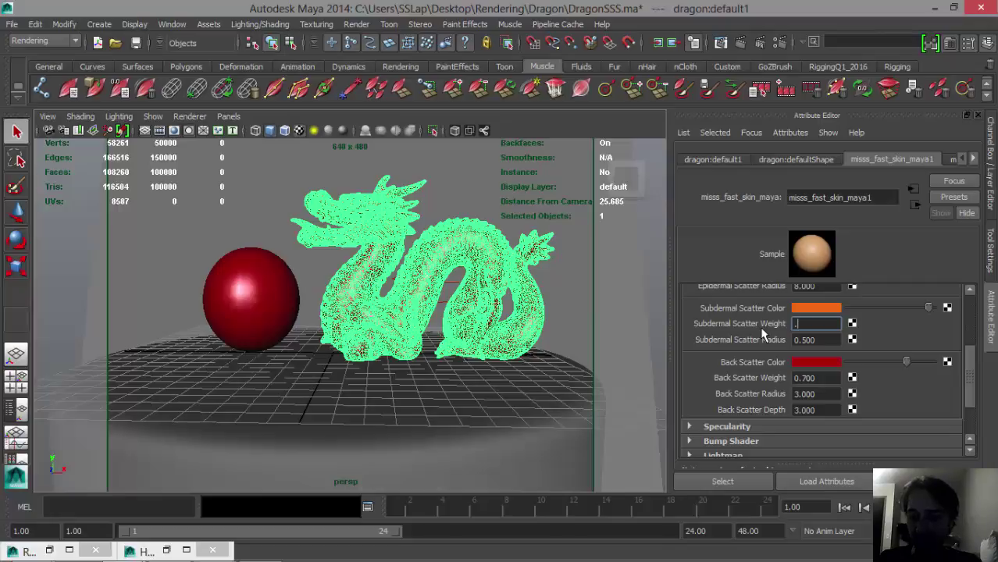
pyautogui.write('3')
pyautogui.press('Return')
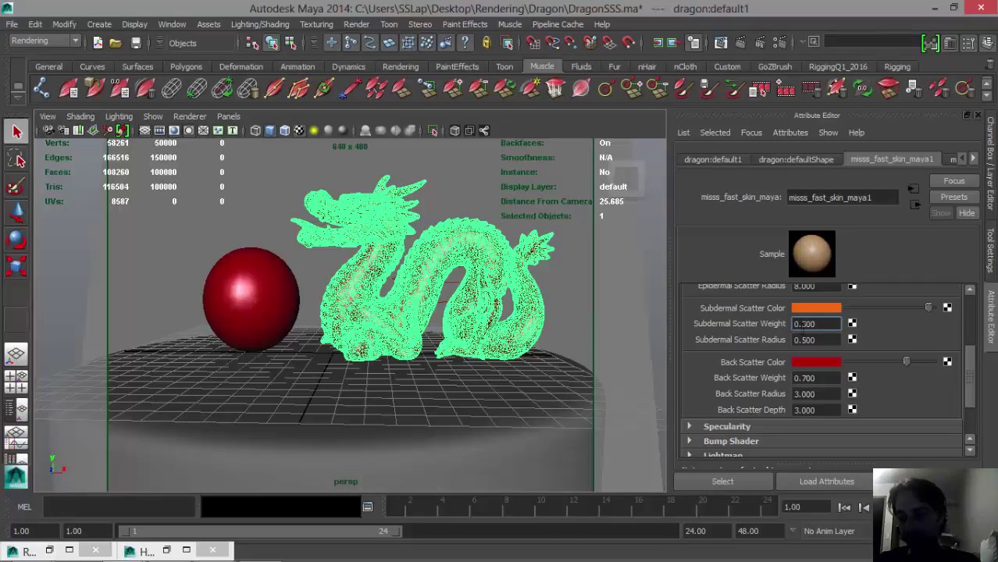
# Set the epidermal scatter radius to 0.3 and the epidermal scatter weight to 0.3
pyautogui.scroll(2, 948, 365)
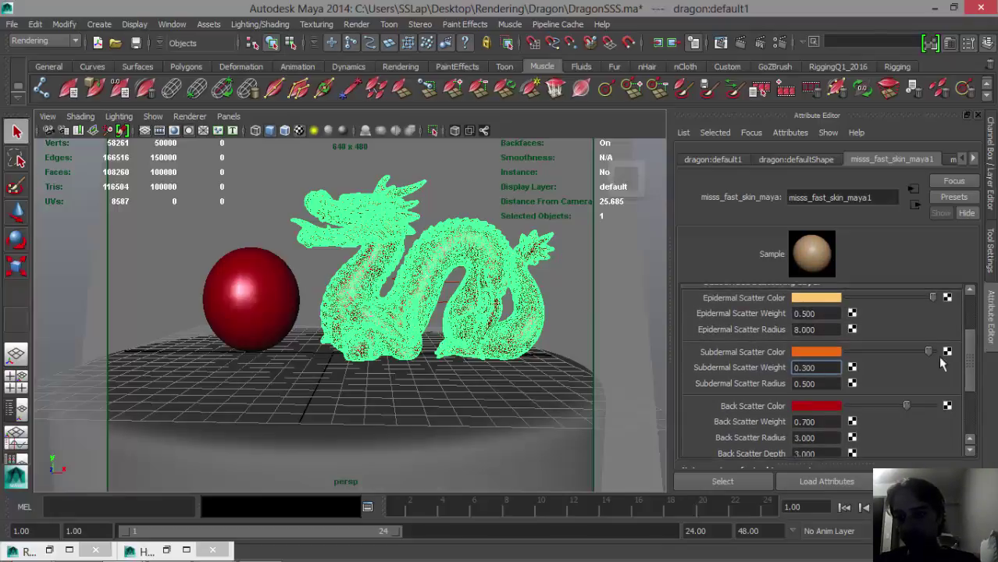
pyautogui.doubleClick(804, 329)
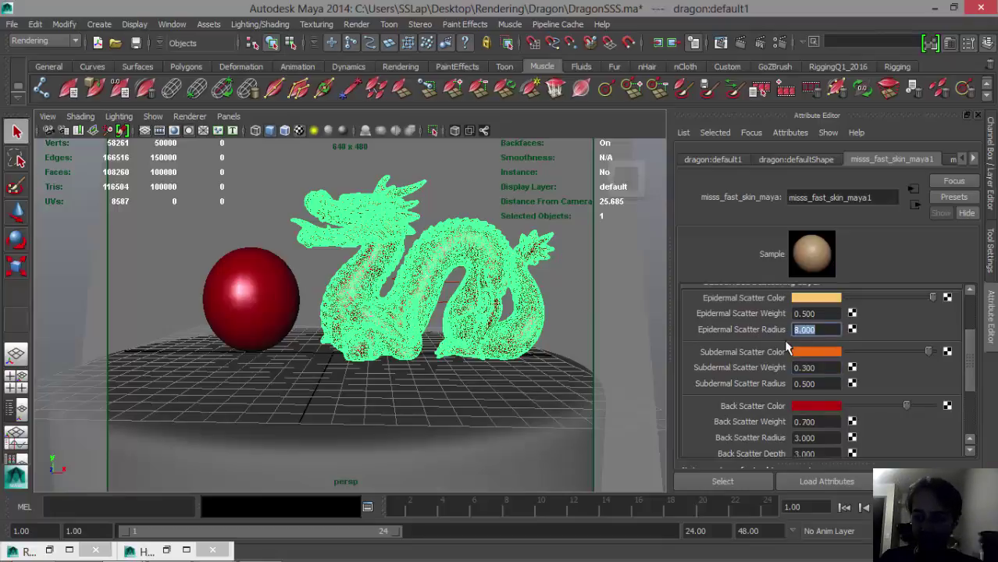
pyautogui.write('.3')
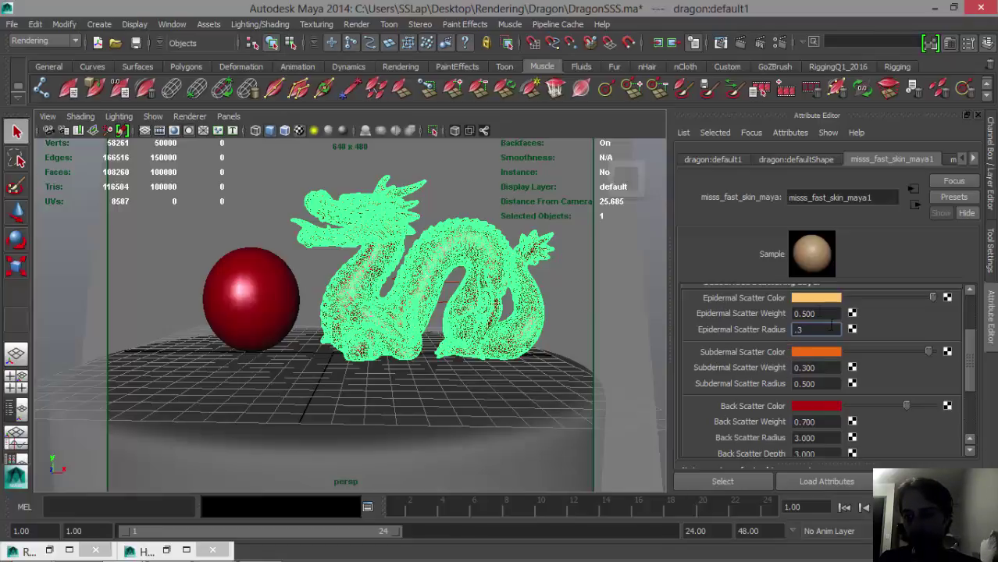
pyautogui.hotkey('shift', 'Tab')
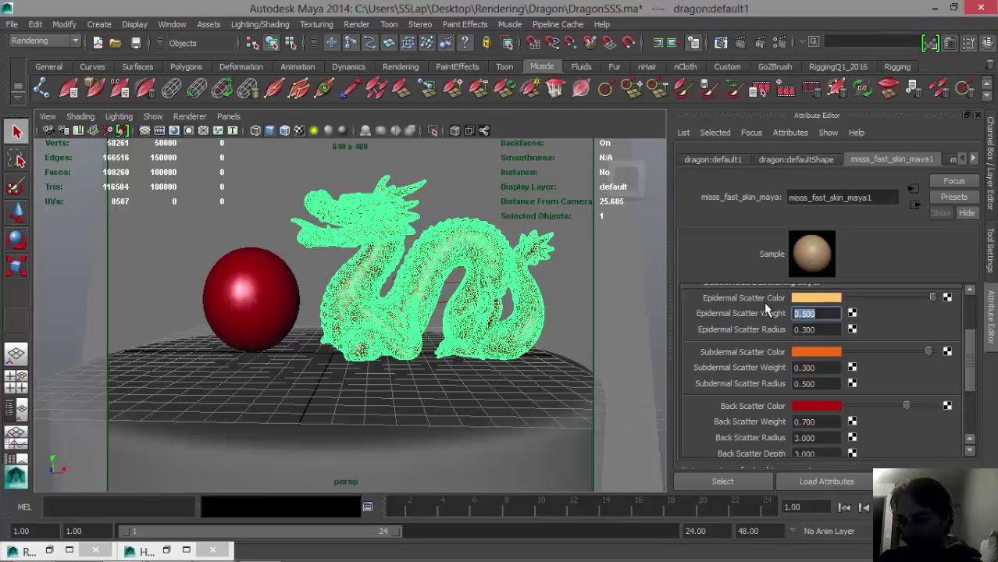
pyautogui.write('.3')
pyautogui.press('Return')
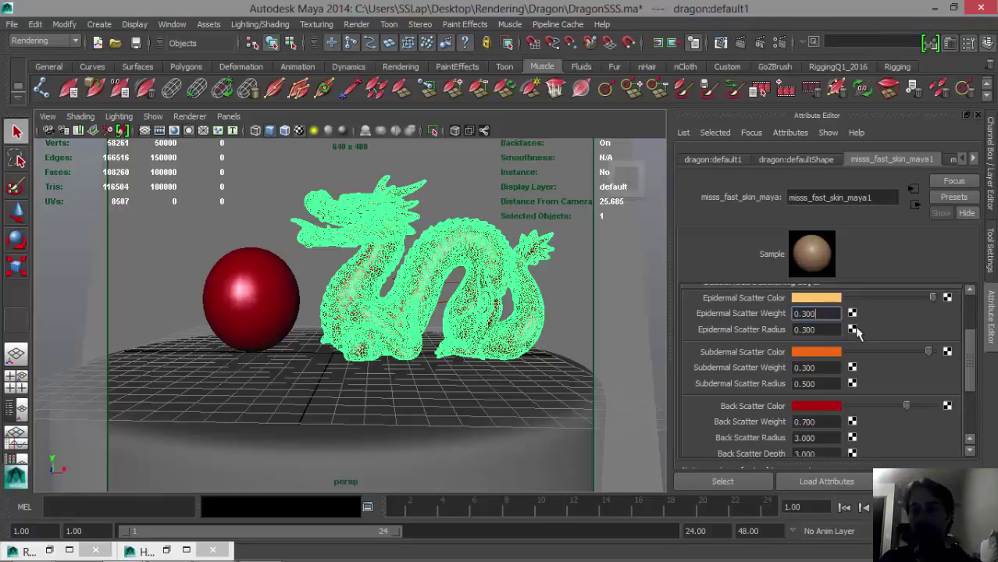
# Keep the existing image in the Render View, render the scene with the reduced epidermal scatter values and compare the two renders
pyautogui.moveTo(969, 347); pyautogui.dragTo(973, 410)
pyautogui.click(719, 42)
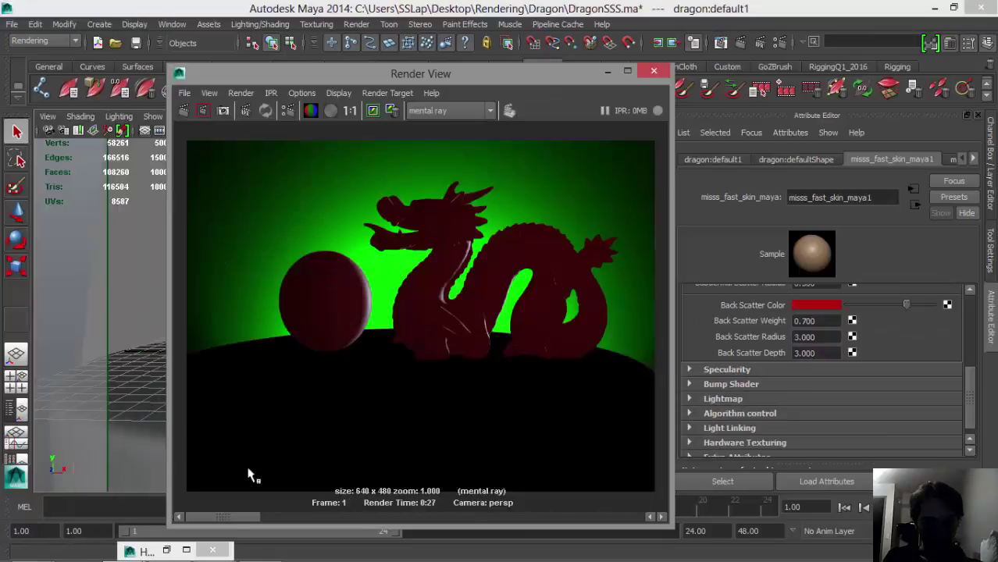
pyautogui.click(373, 112)
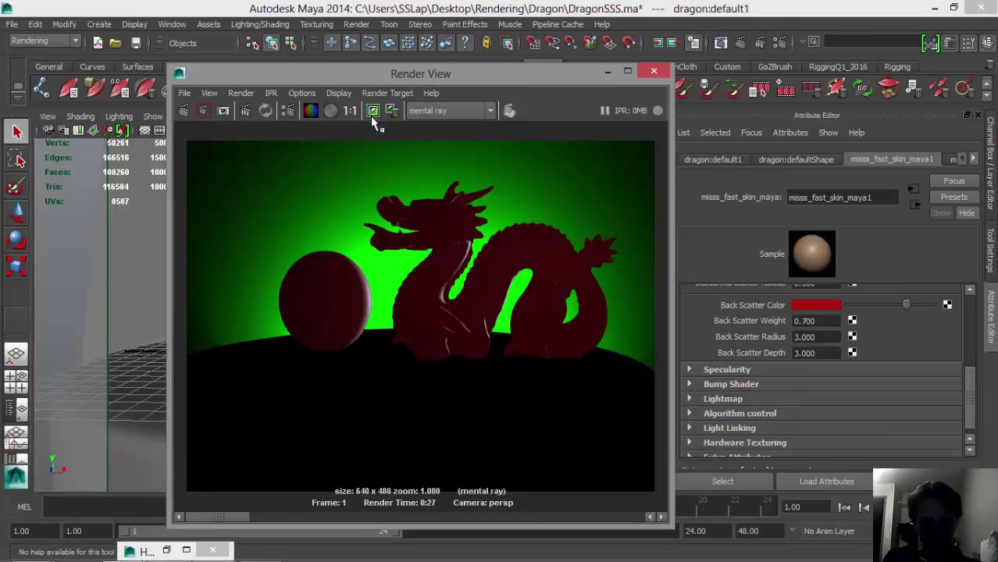
pyautogui.click(184, 113)
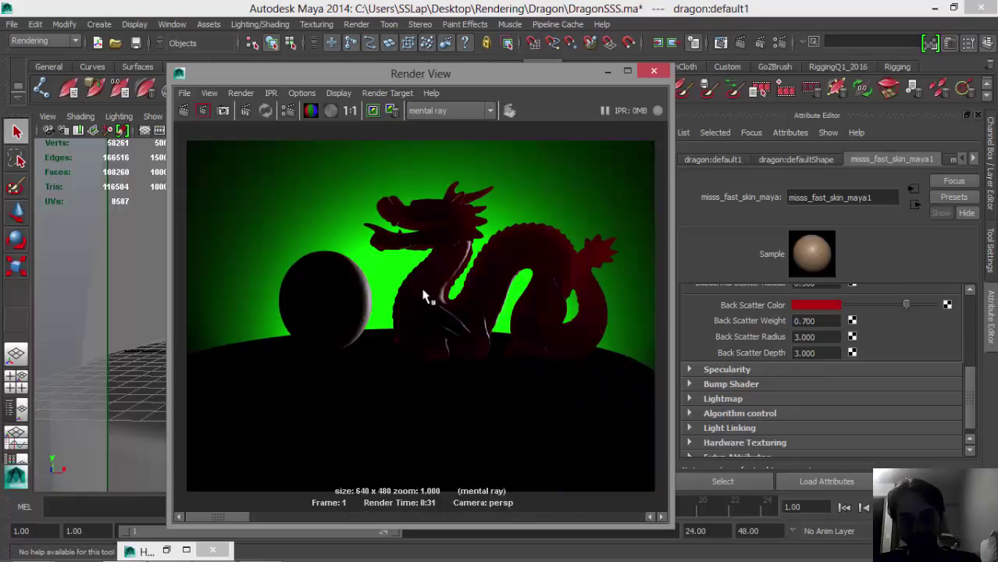
pyautogui.moveTo(234, 515)
pyautogui.mouseDown()
pyautogui.moveTo(245, 511)
pyautogui.moveTo(230, 514)
pyautogui.mouseUp()
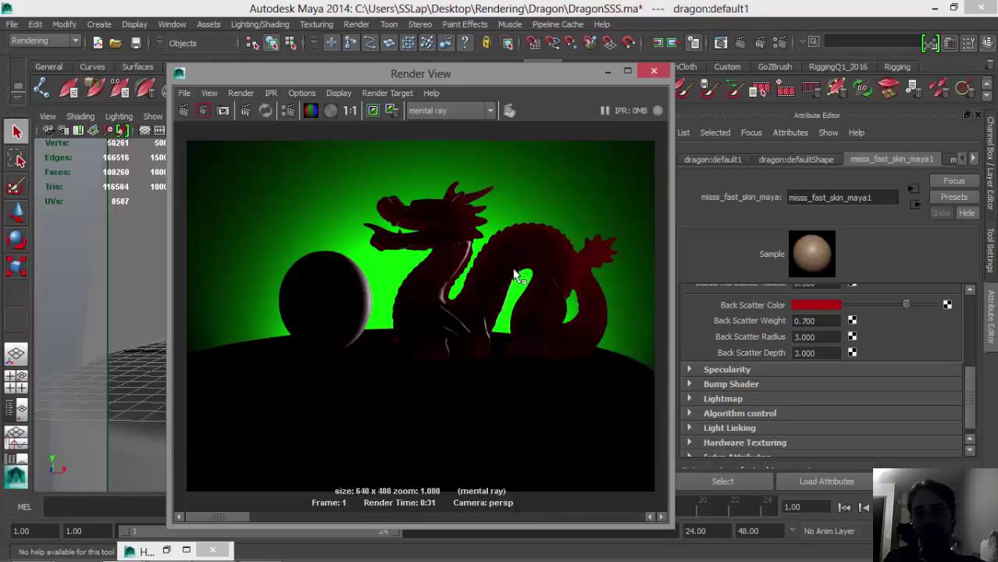
# Set the back scatter radius and the back scatter depth to 5
pyautogui.moveTo(972, 401); pyautogui.dragTo(977, 369)
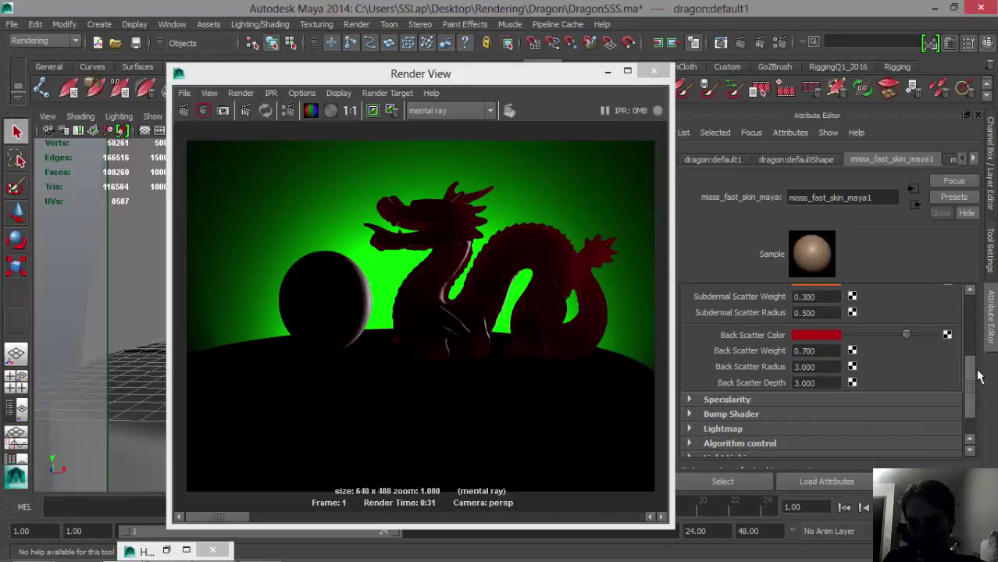
pyautogui.click(830, 366)
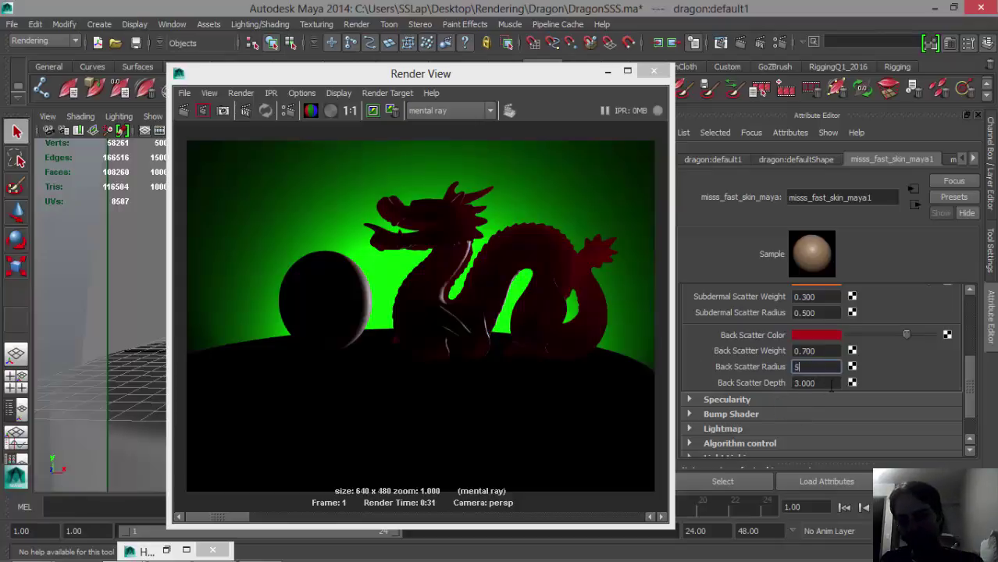
pyautogui.press('Return')
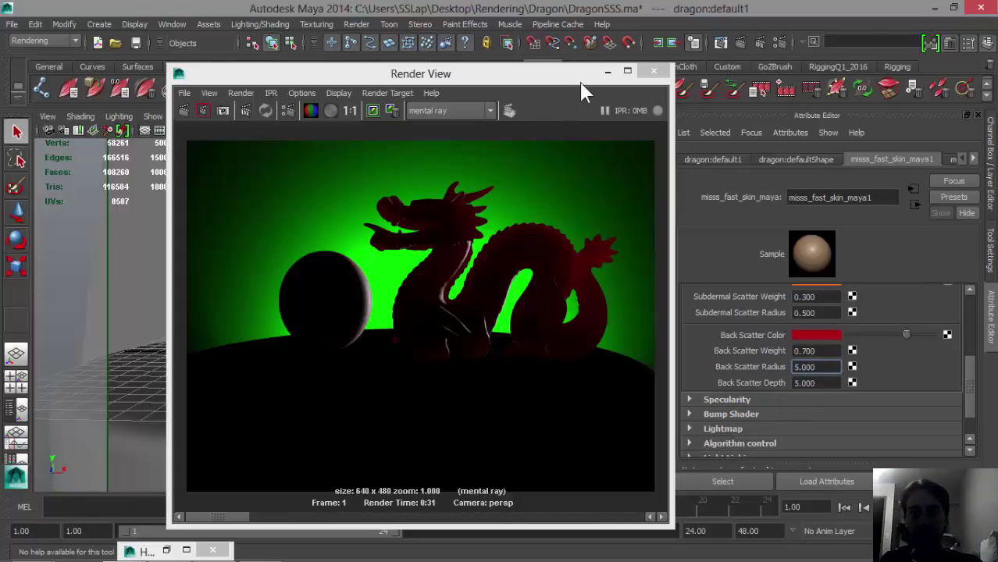
# Store the current render, render the scene with the larger back scatter values and compare it against the previous image
pyautogui.click(372, 110)
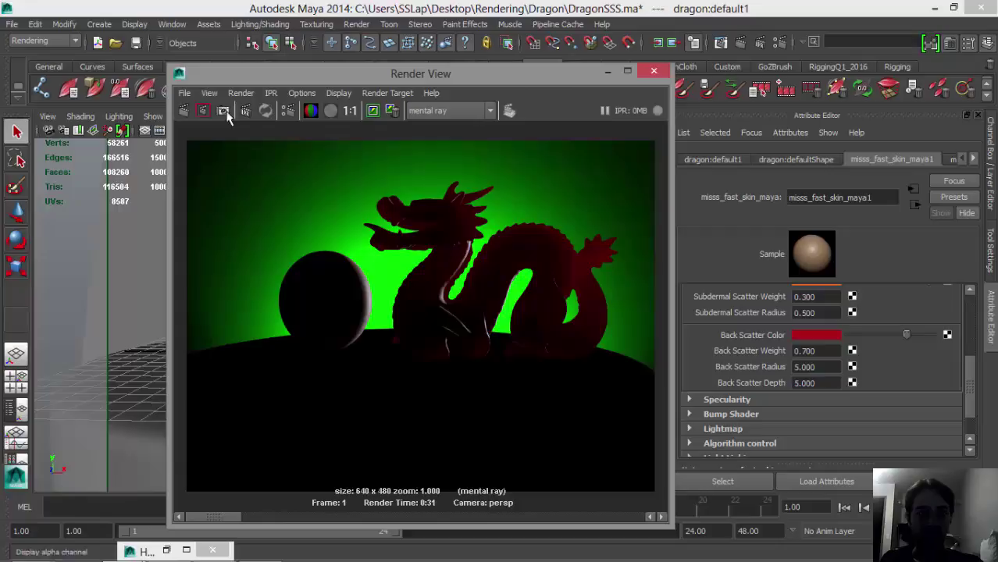
pyautogui.click(184, 109)
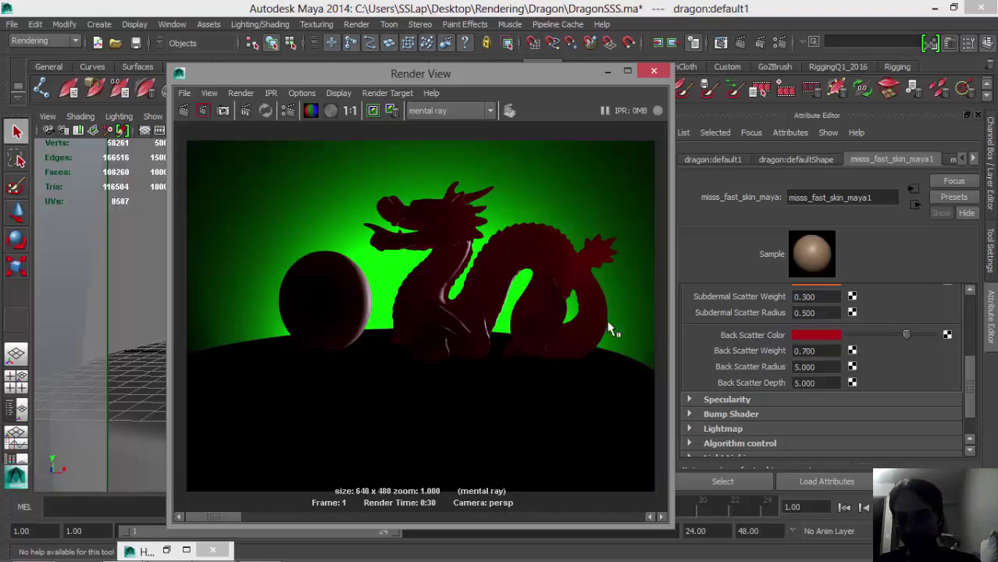
pyautogui.click(812, 367)
pyautogui.doubleClick(808, 367)
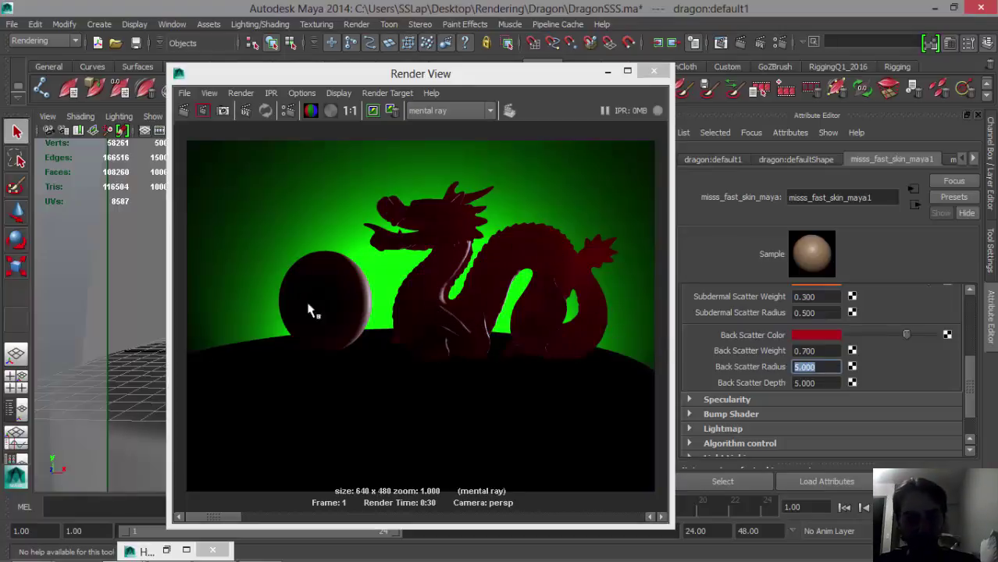
pyautogui.click(334, 310)
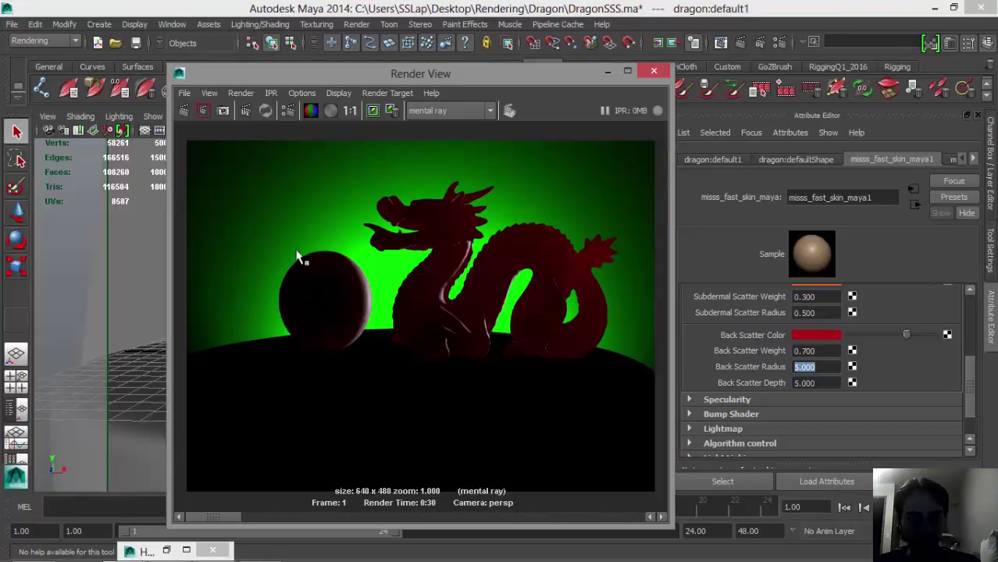
pyautogui.click(260, 520)
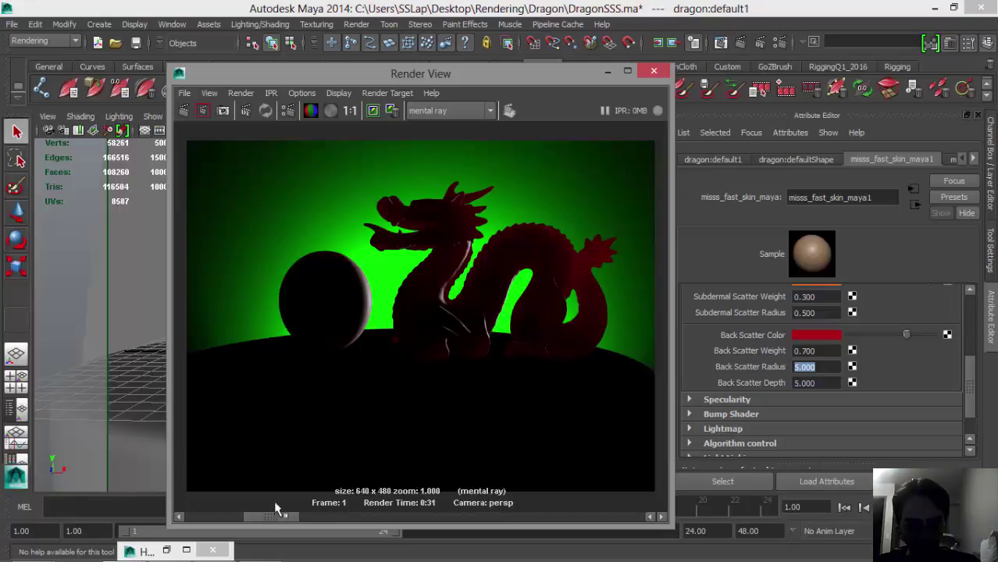
pyautogui.click(241, 516)
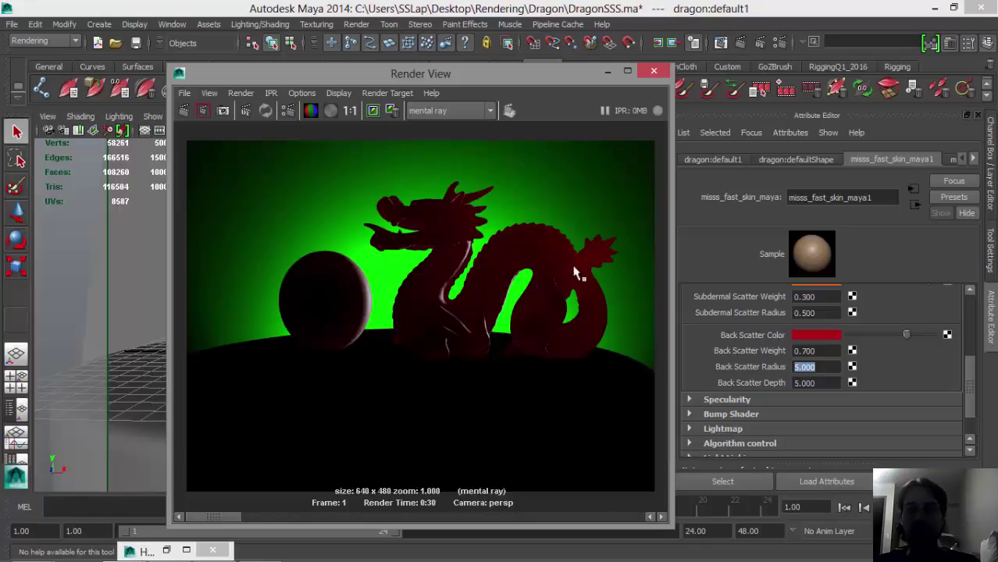
pyautogui.moveTo(213, 517); pyautogui.dragTo(266, 517)
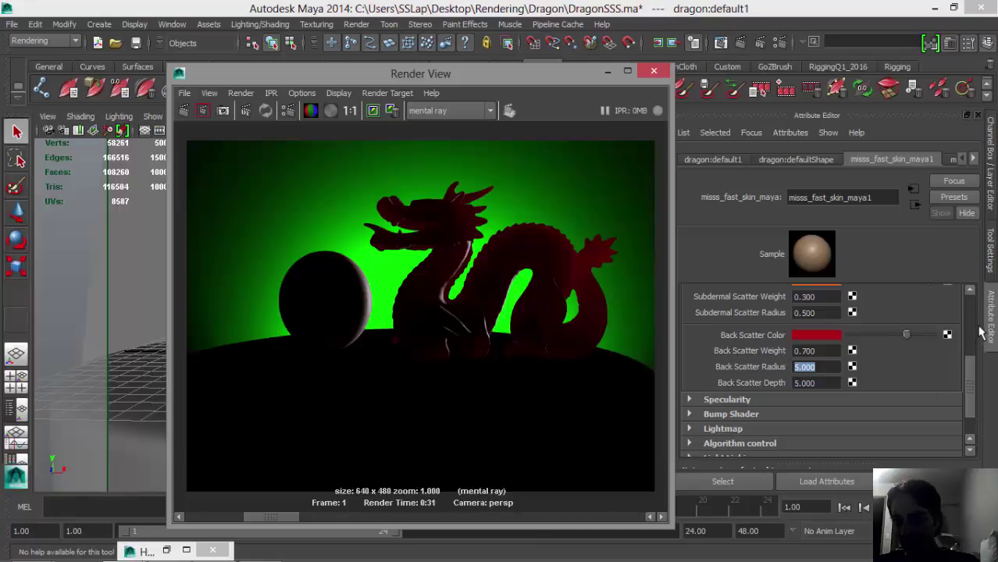
# Check the skin material's preset options and review its diffuse, epidermal, subdermal and back scatter attributes
pyautogui.scroll(5, 972, 336)
pyautogui.click(954, 197)
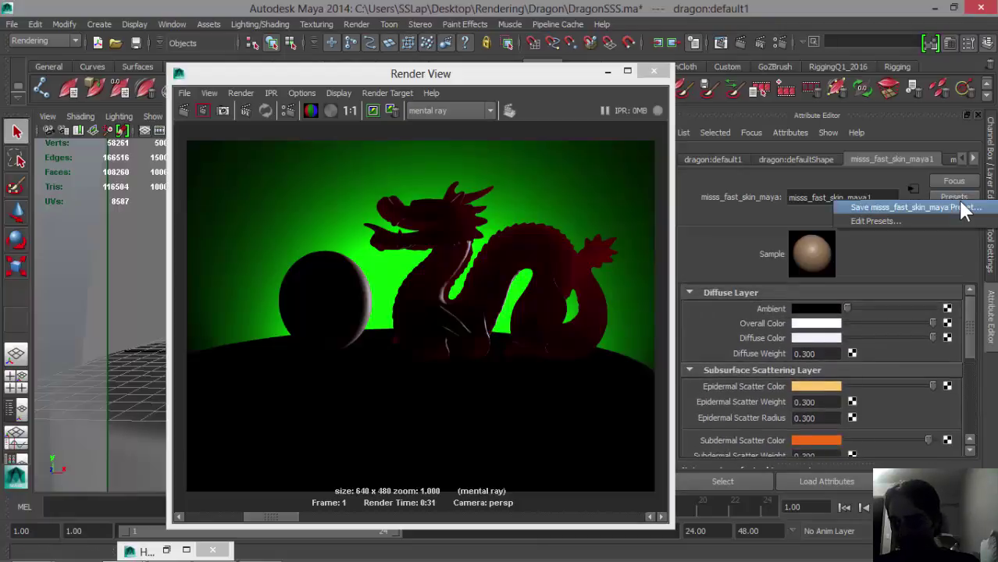
pyautogui.click(934, 256)
pyautogui.scroll(-2, 972, 335)
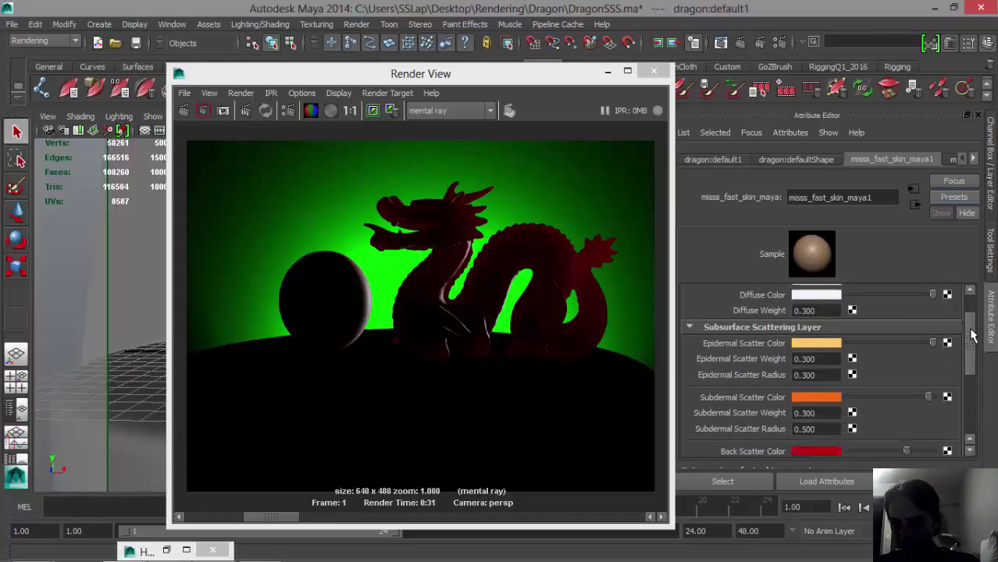
pyautogui.scroll(-3, 971, 336)
pyautogui.scroll(4, 971, 329)
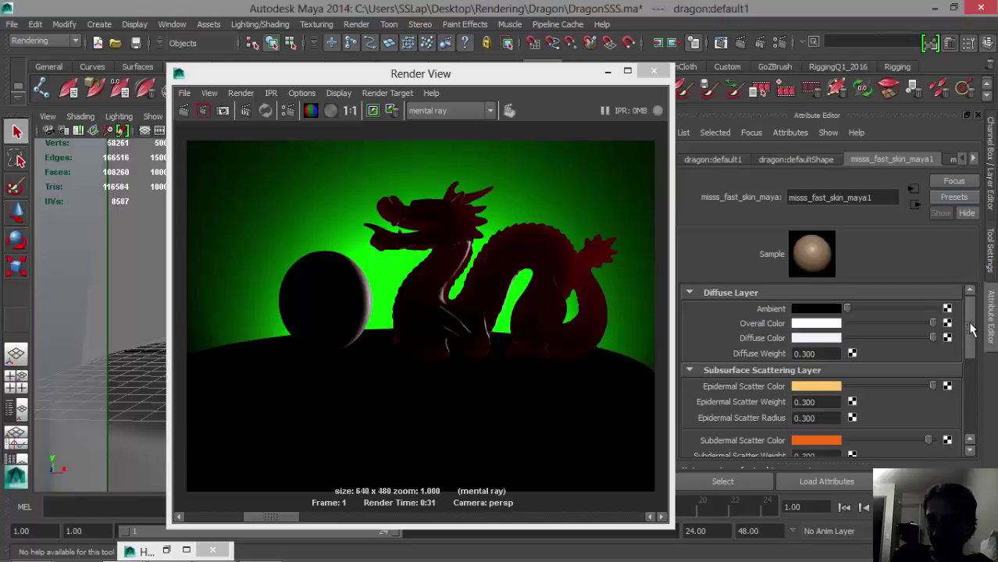
pyautogui.scroll(-5, 971, 330)
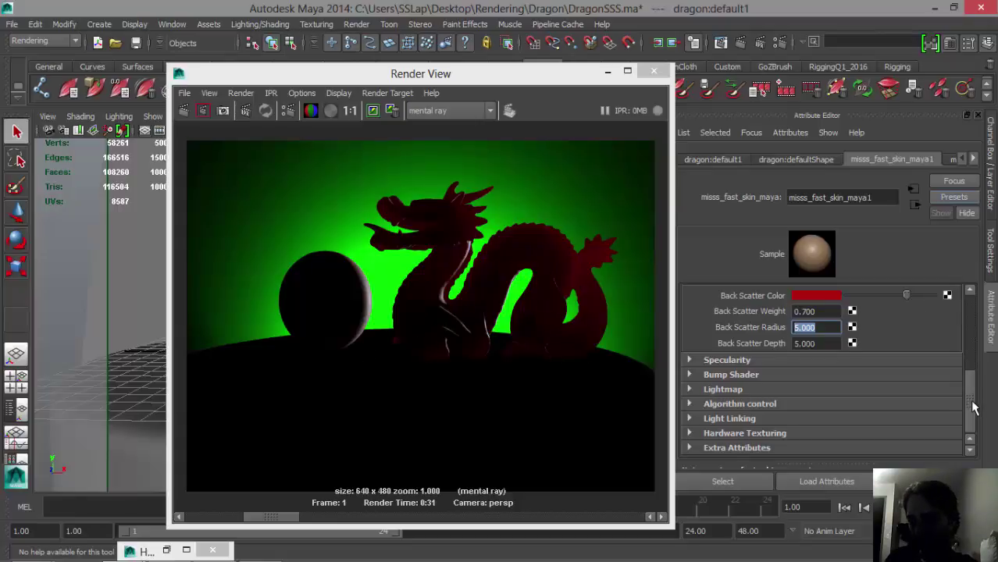
pyautogui.scroll(5, 971, 398)
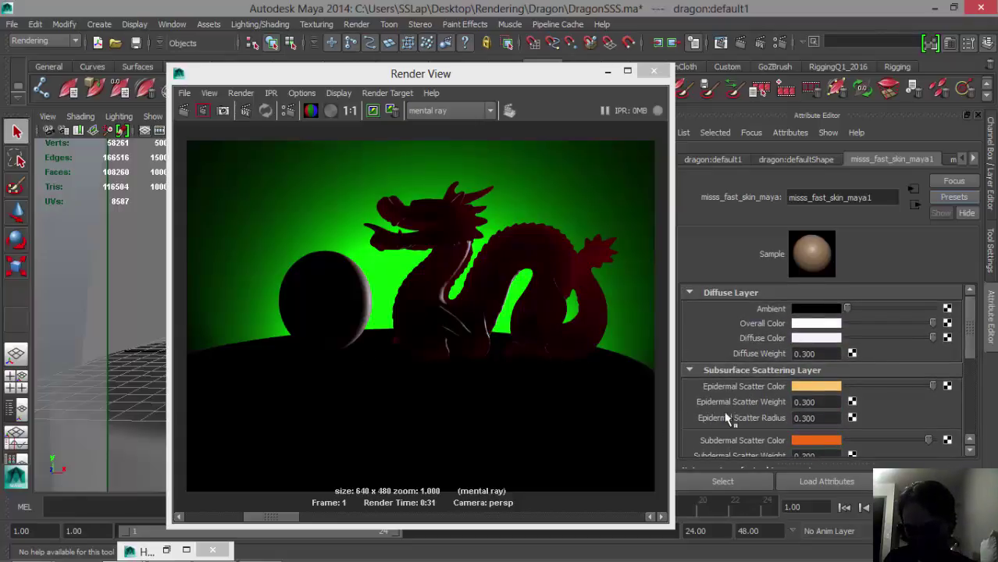
# Set the epidermal scatter color to pure green (H 120, S 1, V 1)
pyautogui.click(807, 388)
pyautogui.click(822, 388)
pyautogui.click(821, 386)
pyautogui.click(811, 387)
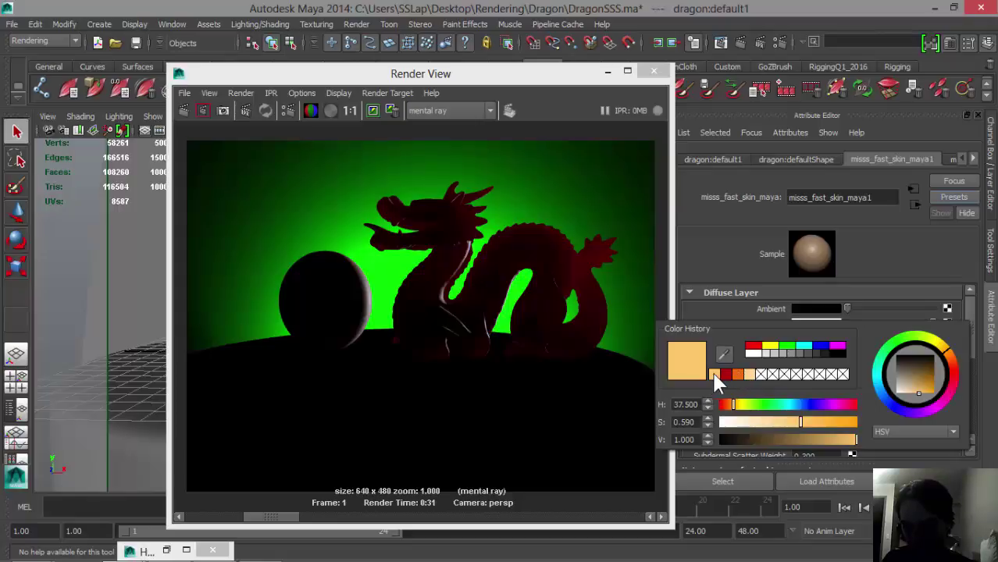
pyautogui.click(815, 442)
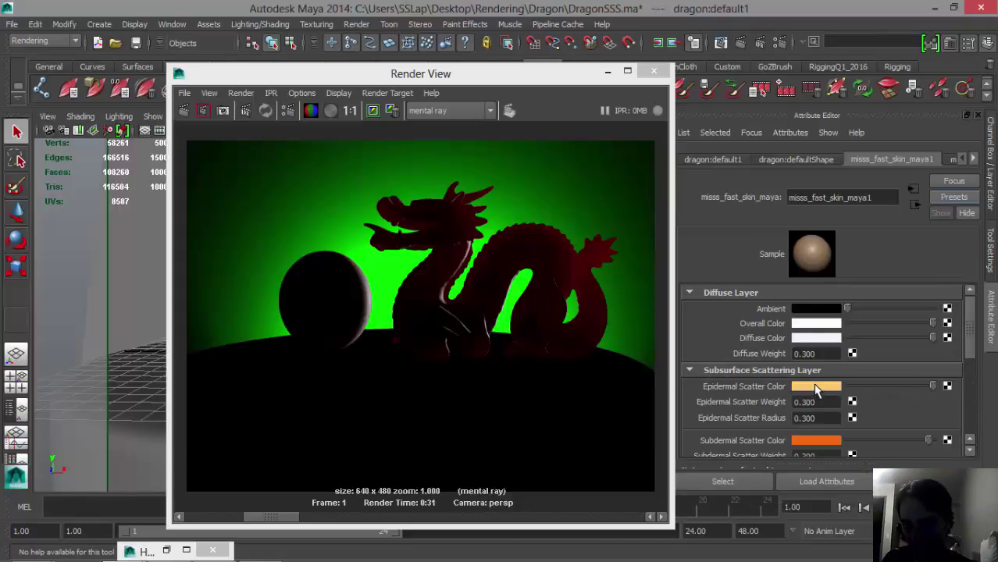
pyautogui.click(815, 386)
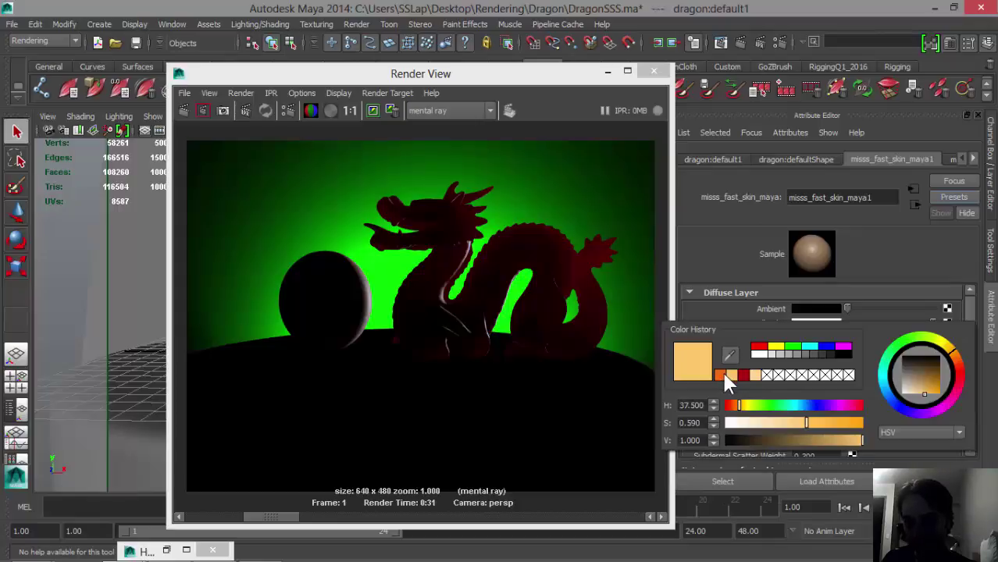
pyautogui.click(792, 347)
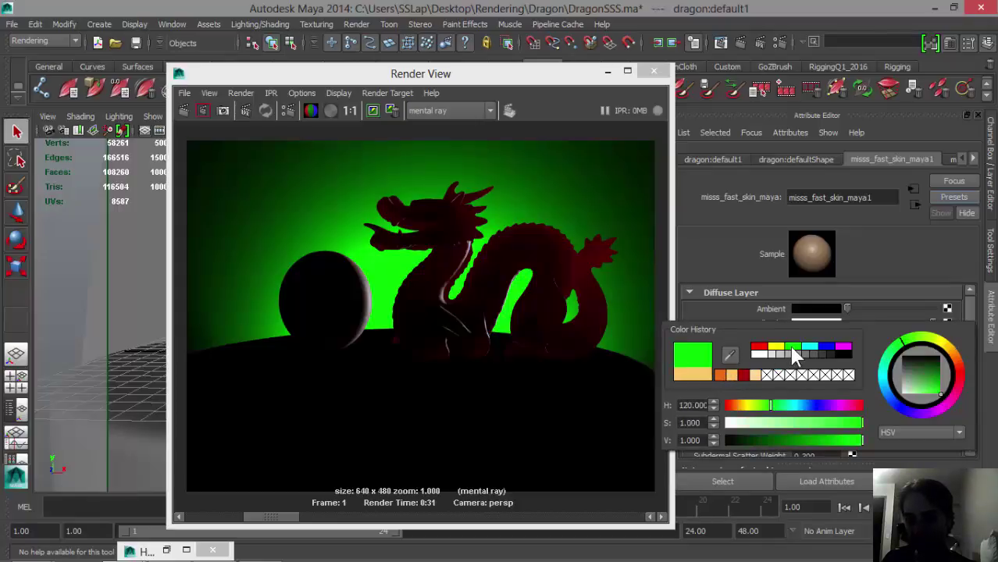
# Keep the current image, render the scene with the green epidermal scatter color and minimize the Render View
pyautogui.click(372, 111)
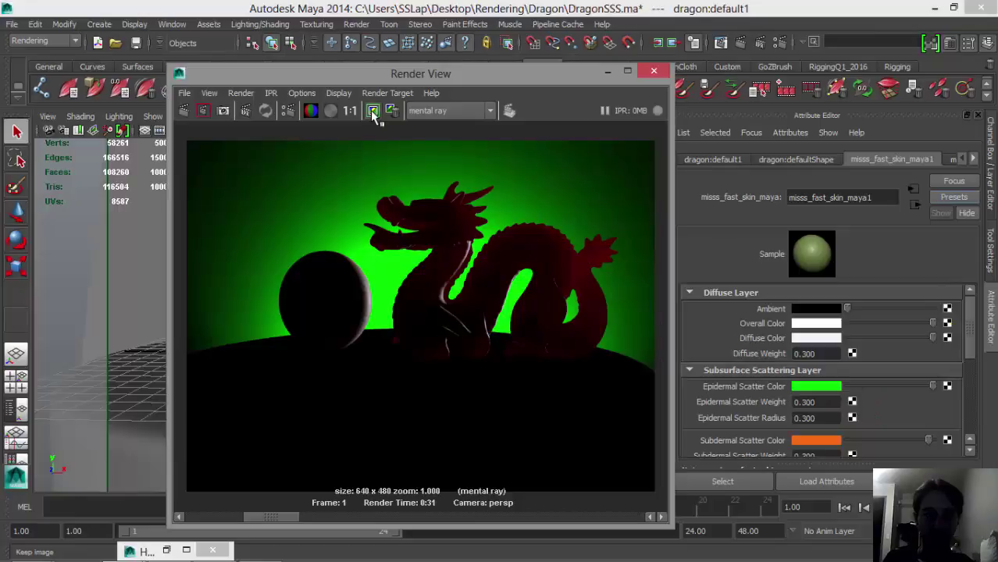
pyautogui.click(183, 112)
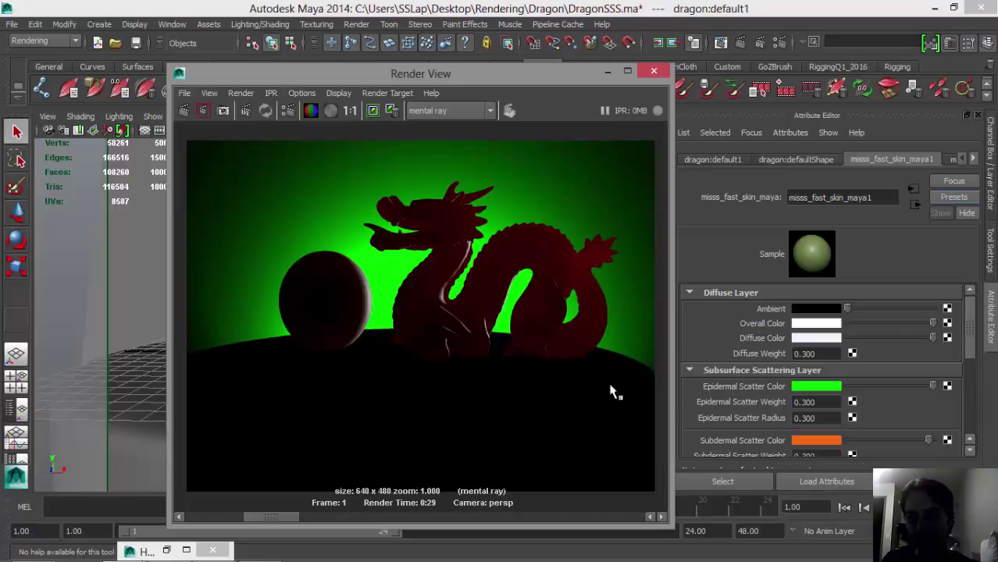
pyautogui.click(608, 71)
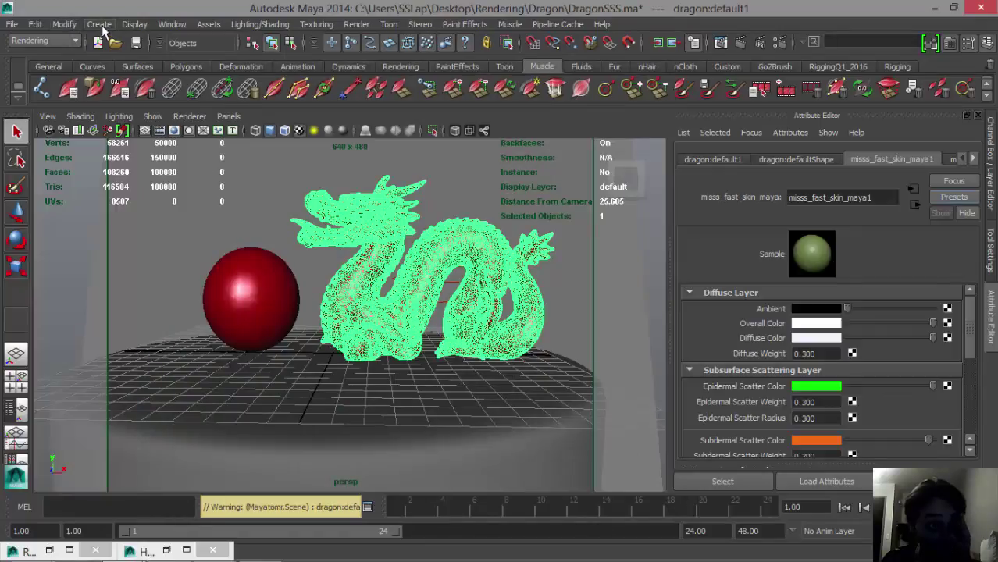
pyautogui.click(100, 25)
pyautogui.moveTo(133, 88)
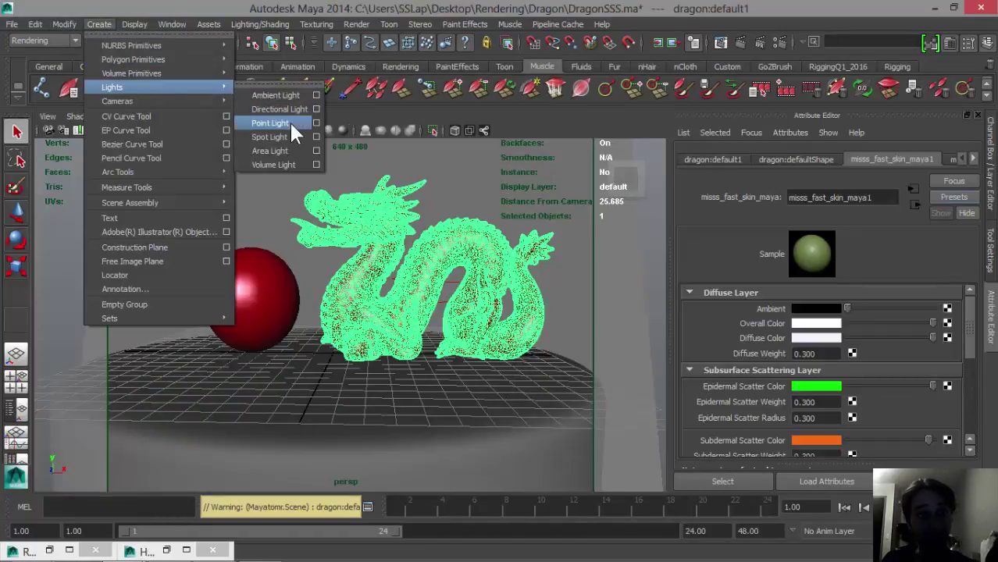
pyautogui.press('Escape')
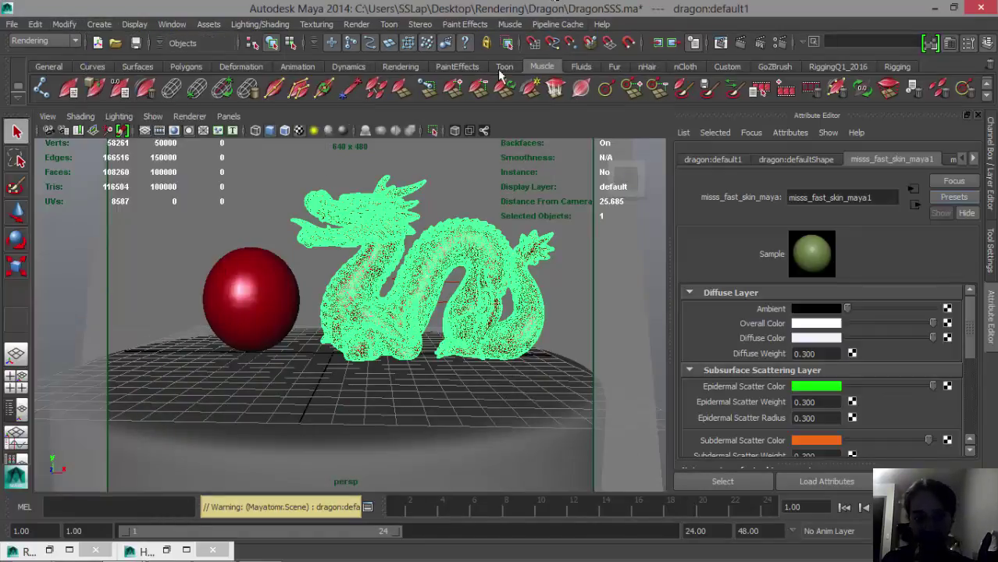
pyautogui.click(49, 550)
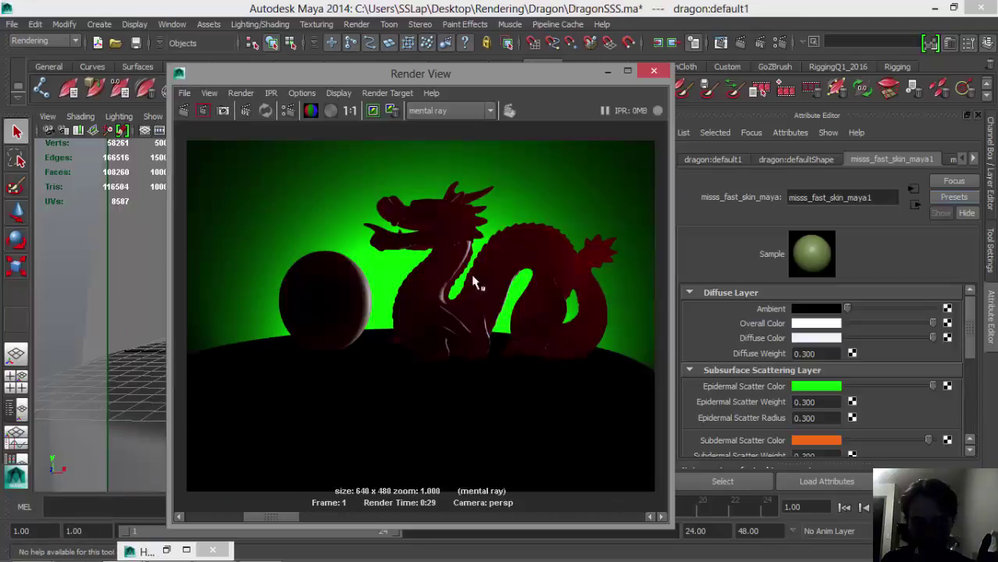
pyautogui.click(607, 71)
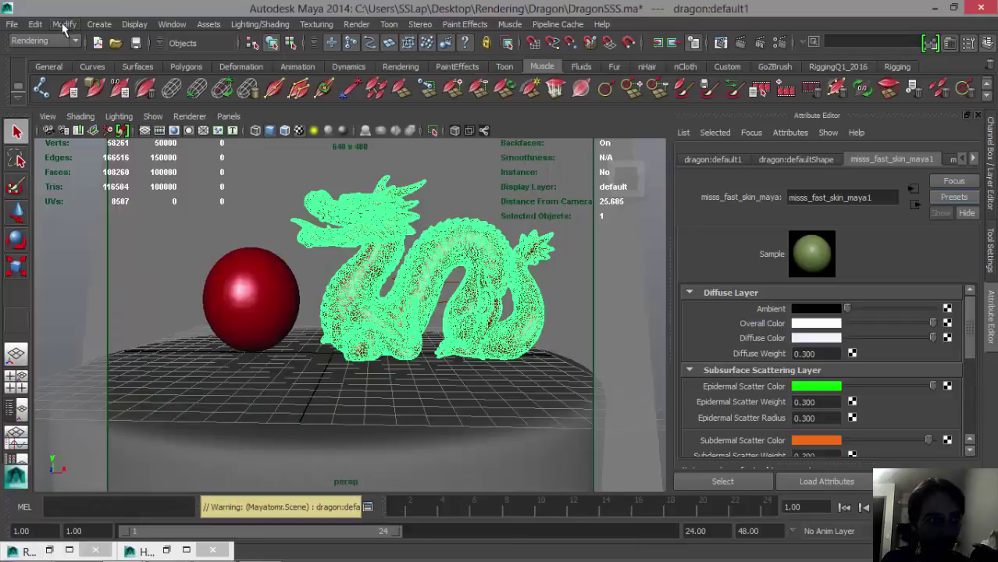
# Create a directional light and look through it in the perspective view
pyautogui.click(99, 24)
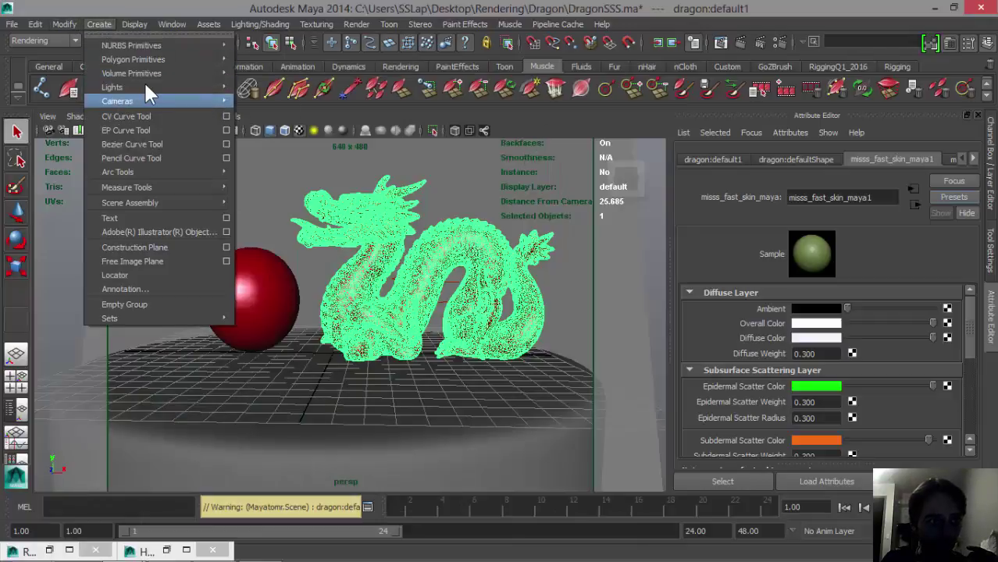
pyautogui.moveTo(171, 85)
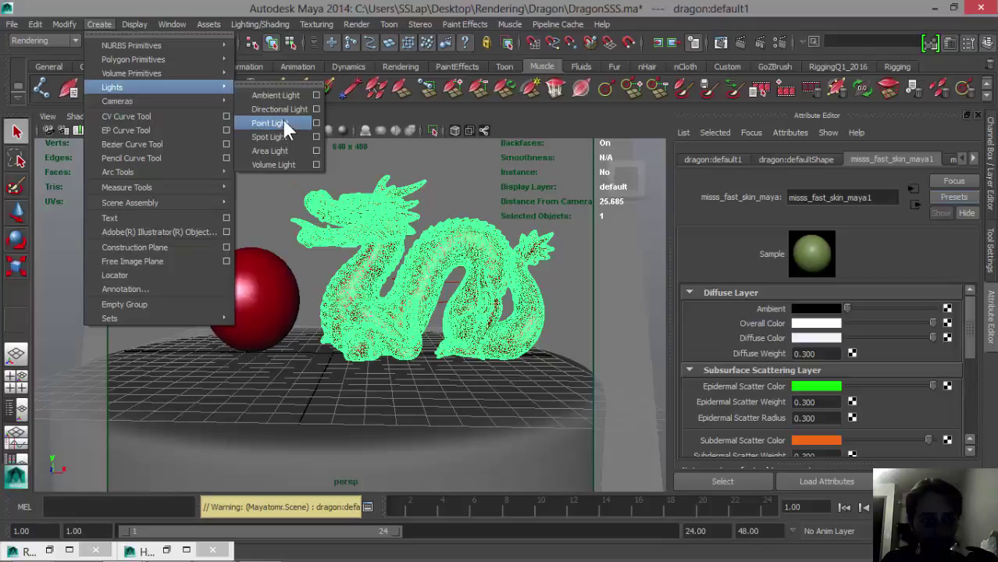
pyautogui.click(279, 109)
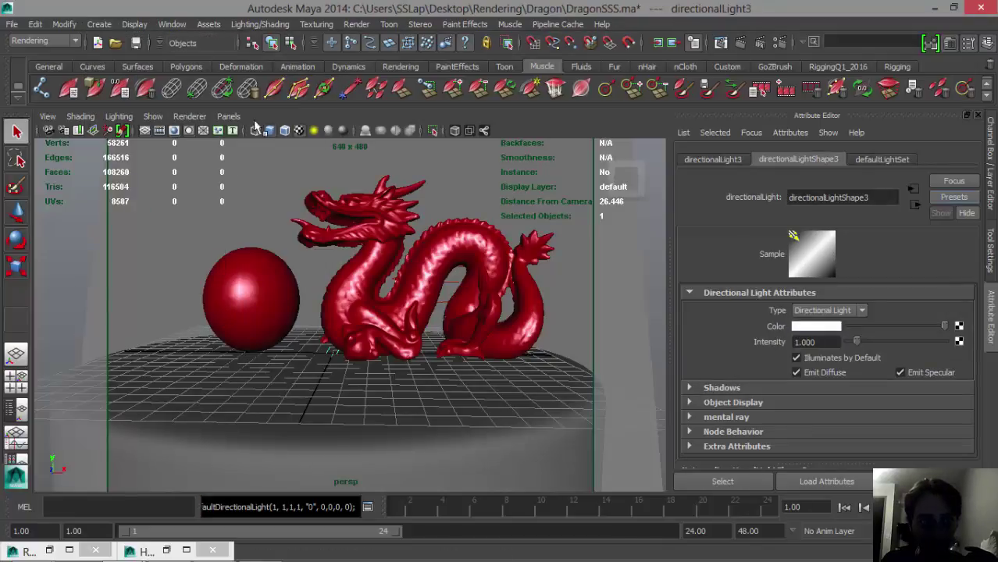
pyautogui.click(228, 116)
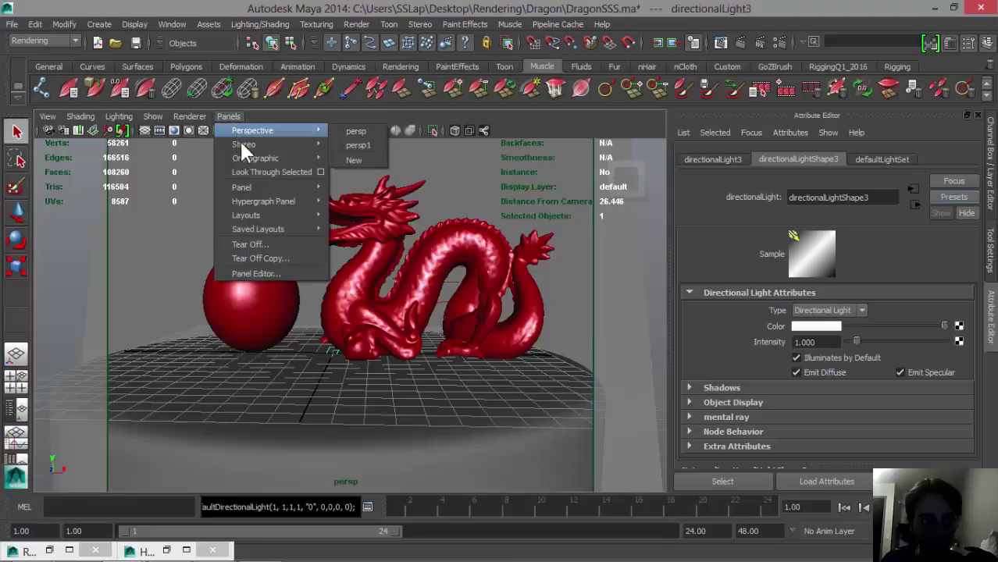
pyautogui.click(278, 173)
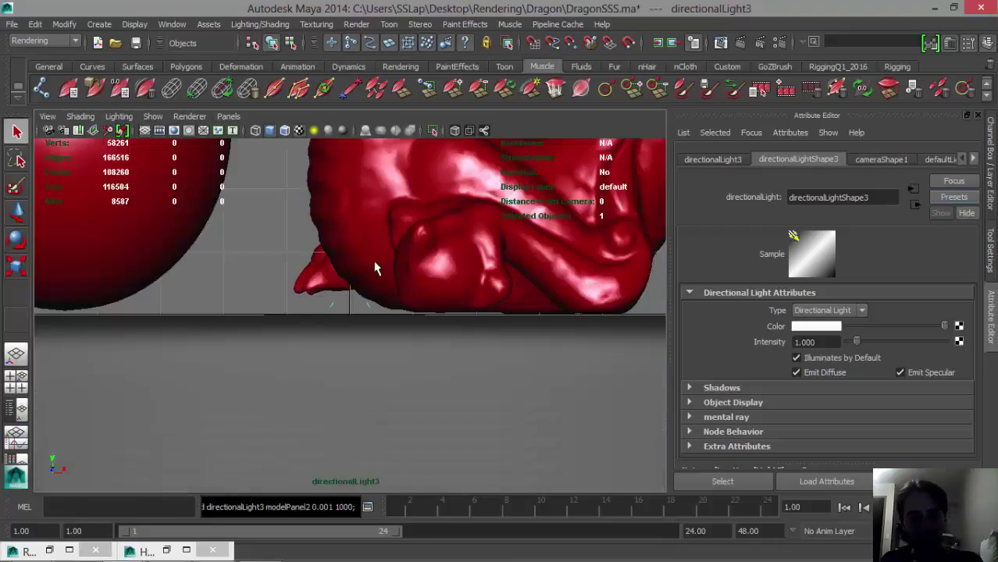
# Aim the new directional light obliquely down at the sphere and dragon by adjusting the view through the light
pyautogui.keyDown('alt'); pyautogui.moveTo(374, 265); pyautogui.dragTo(373, 320); pyautogui.keyUp('alt')
pyautogui.scroll(-10, 373, 320)
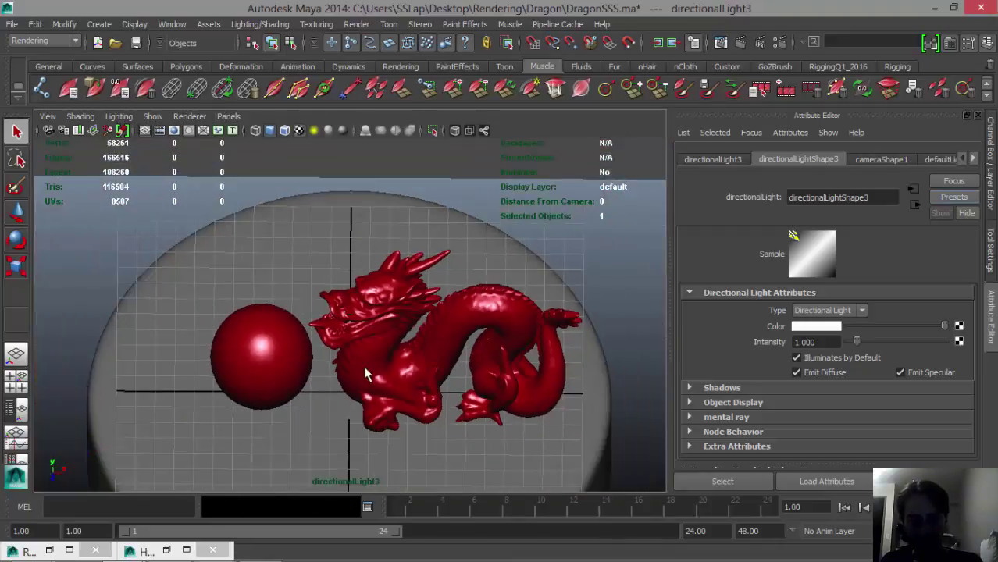
pyautogui.keyDown('alt'); pyautogui.moveTo(383, 354); pyautogui.dragTo(399, 319); pyautogui.keyUp('alt')
pyautogui.scroll(-8, 403, 341)
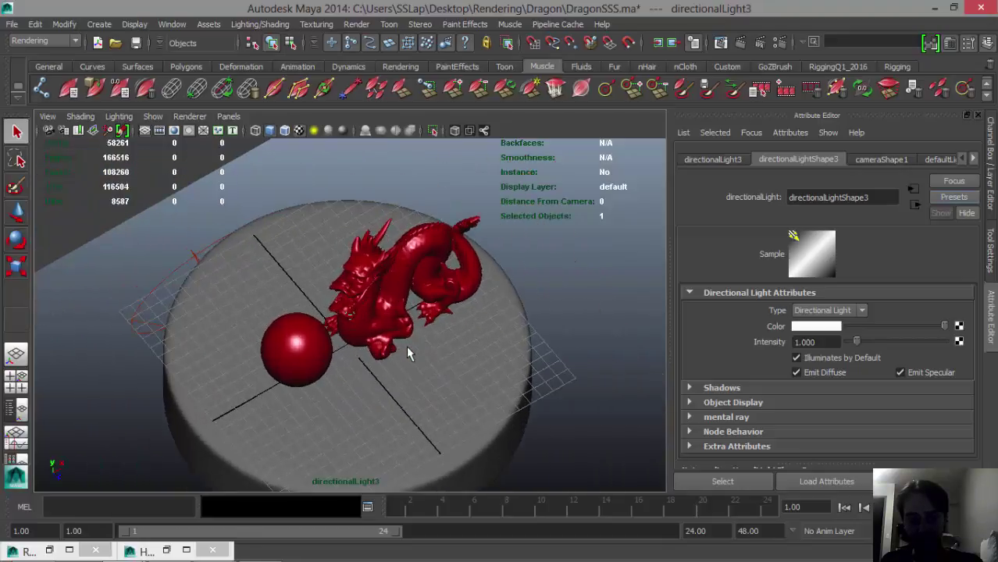
pyautogui.scroll(6, 407, 352)
pyautogui.scroll(-2, 408, 352)
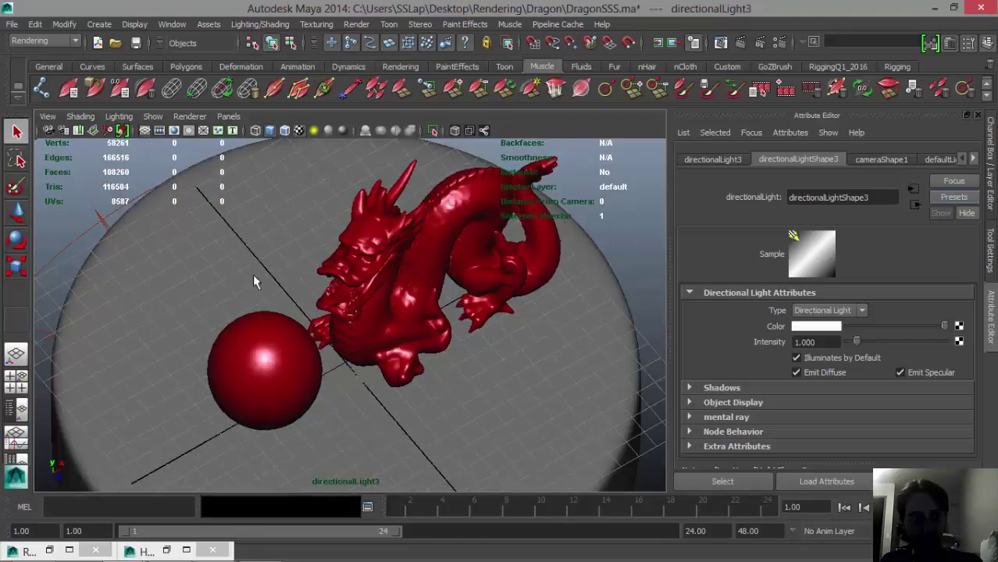
# Switch to the four-view layout and re-aim the light from above the front, about X 3.5, Y 27.1, Z 28.4, rotated about -42, 2.8, 0
pyautogui.click(17, 214)
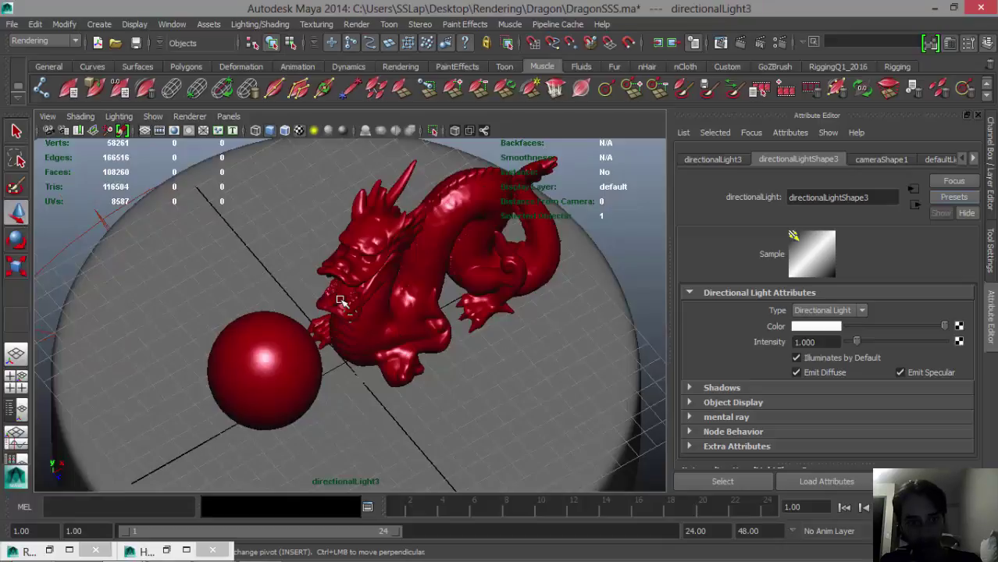
pyautogui.press('space')
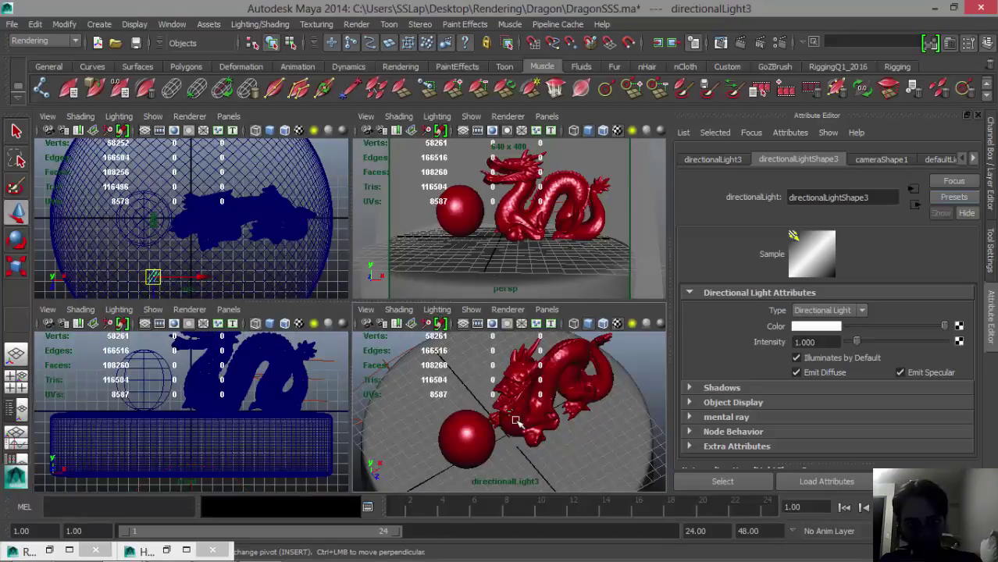
pyautogui.scroll(-3, 503, 411)
pyautogui.keyDown('alt'); pyautogui.moveTo(504, 412); pyautogui.dragTo(391, 391); pyautogui.keyUp('alt')
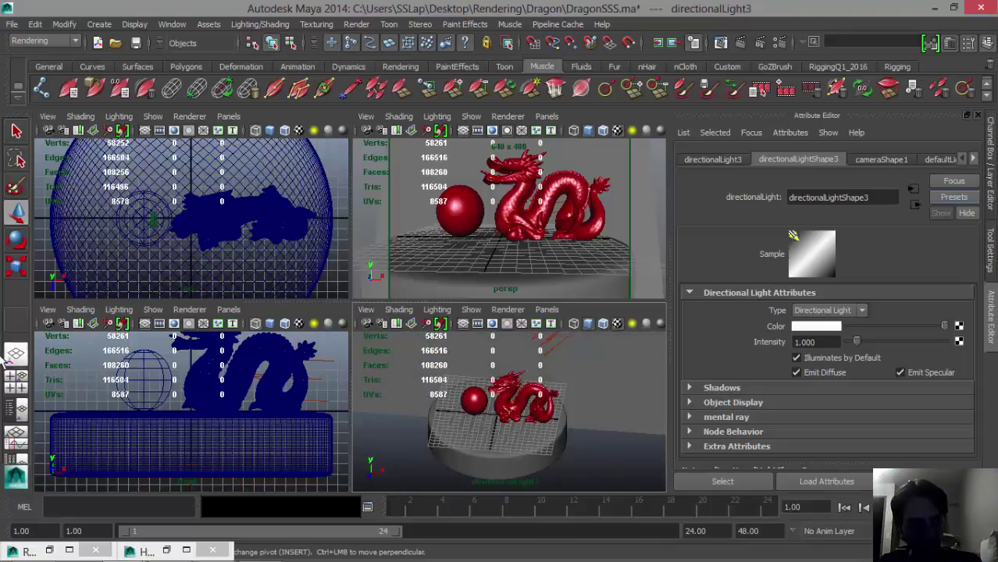
pyautogui.click(18, 212)
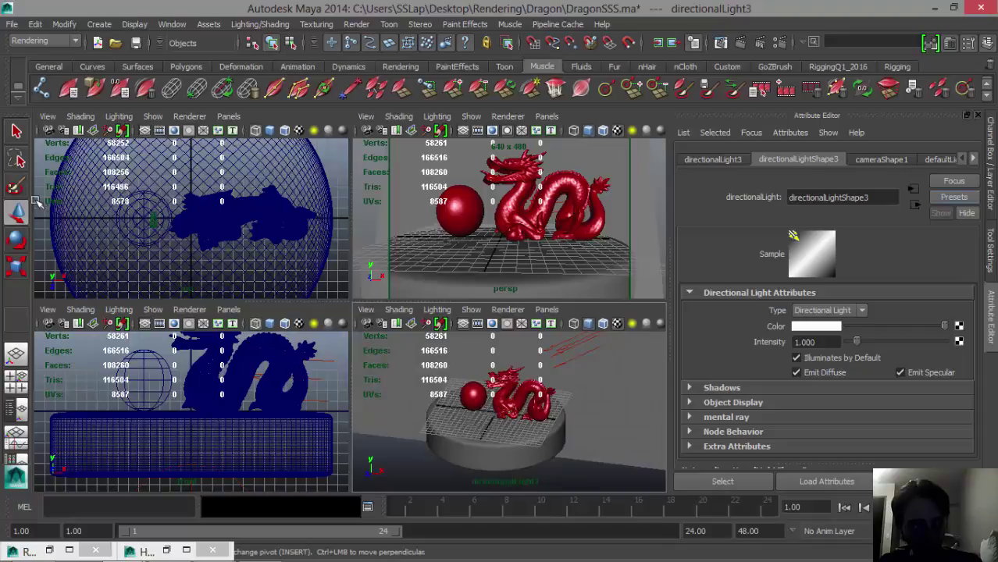
pyautogui.keyDown('alt'); pyautogui.moveTo(526, 409); pyautogui.dragTo(528, 429); pyautogui.keyUp('alt')
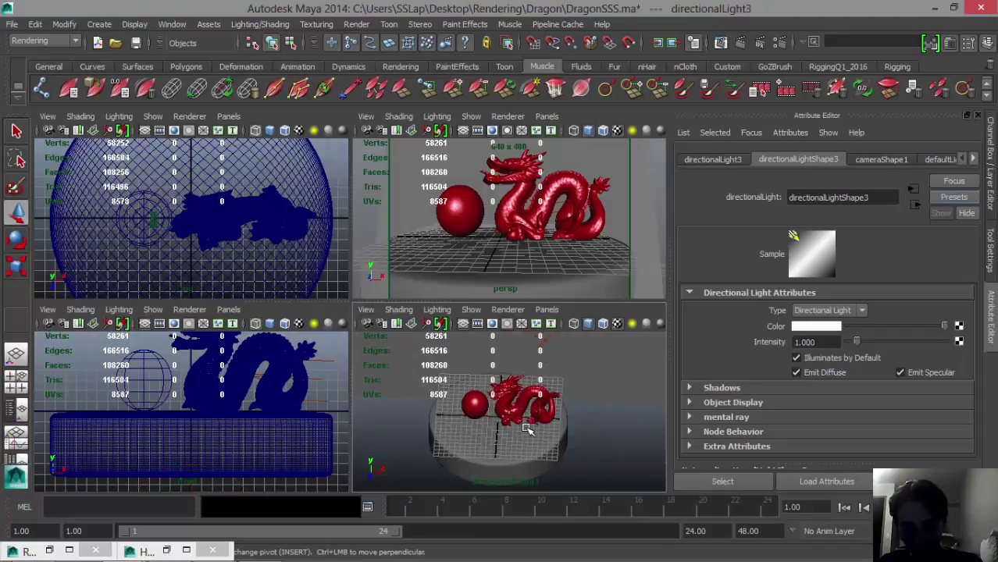
# Switch the light's view to the persp1 camera and frame the sphere, dragon and lights from the side
pyautogui.click(547, 310)
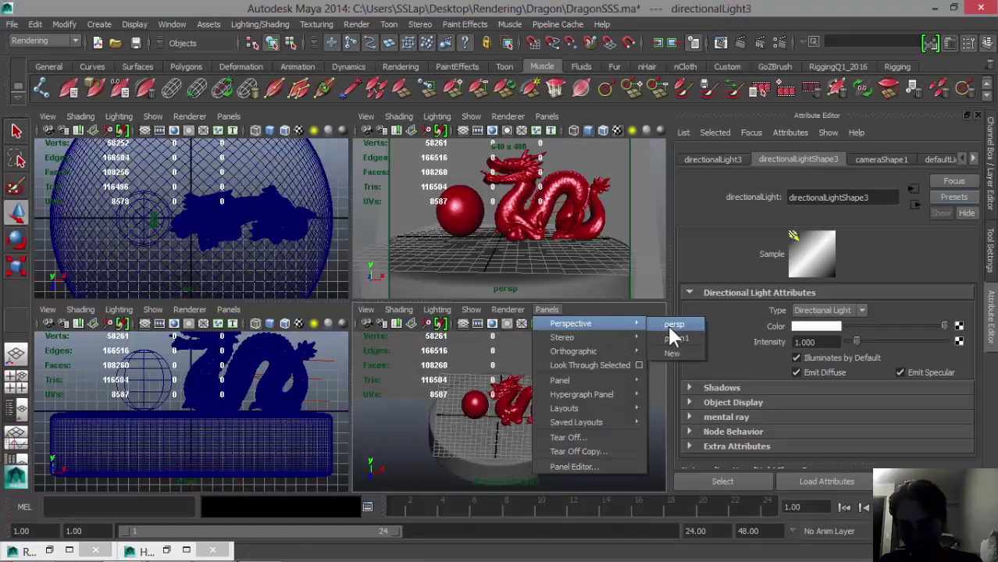
pyautogui.click(672, 326)
pyautogui.keyDown('alt'); pyautogui.moveTo(659, 335); pyautogui.dragTo(482, 364); pyautogui.keyUp('alt')
pyautogui.keyDown('alt'); pyautogui.moveTo(486, 349); pyautogui.dragTo(417, 359); pyautogui.keyUp('alt')
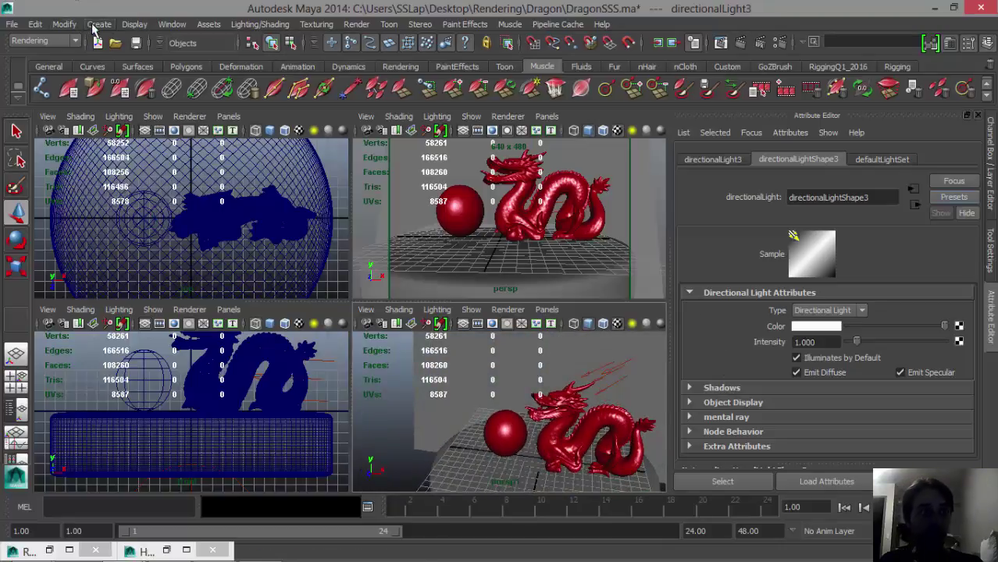
# Open the Outliner, select directionalLight3 and minimize the Outliner
pyautogui.click(99, 24)
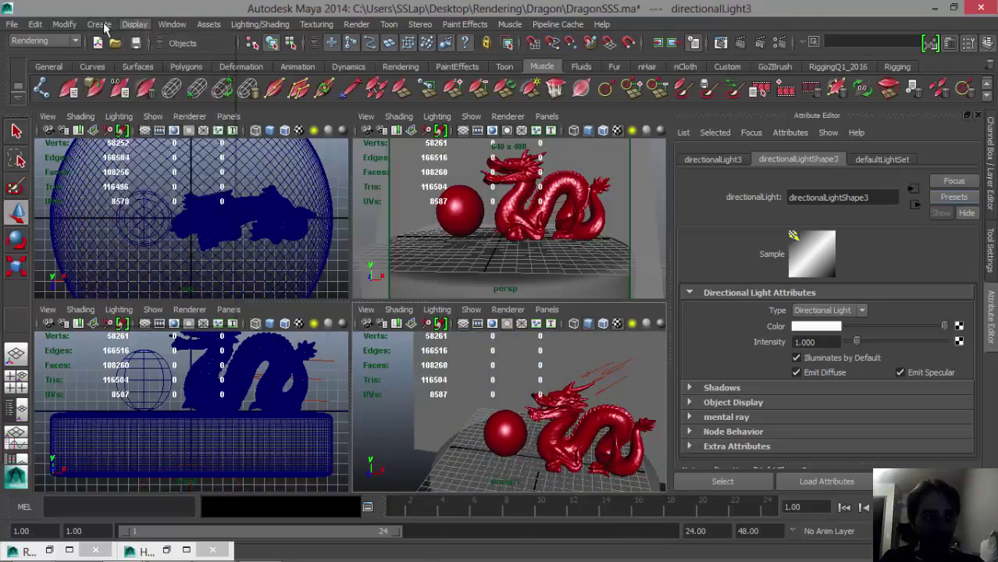
pyautogui.click(172, 25)
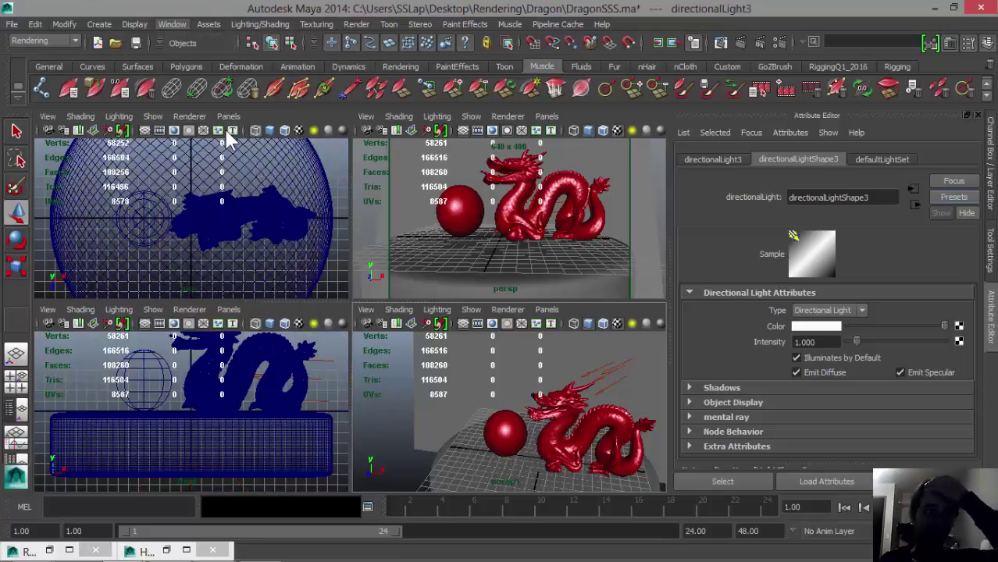
pyautogui.click(199, 144)
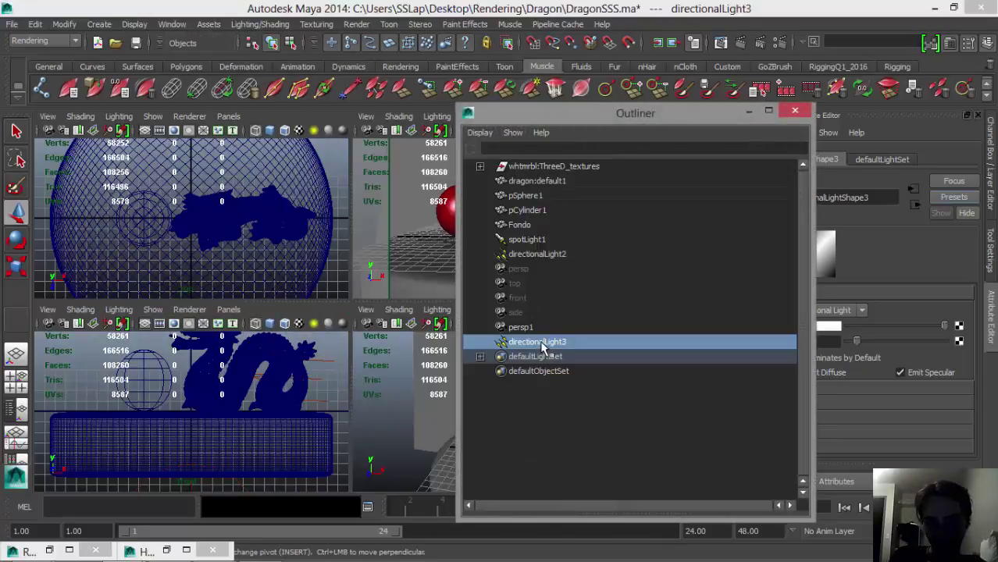
pyautogui.moveTo(617, 111); pyautogui.dragTo(802, 102)
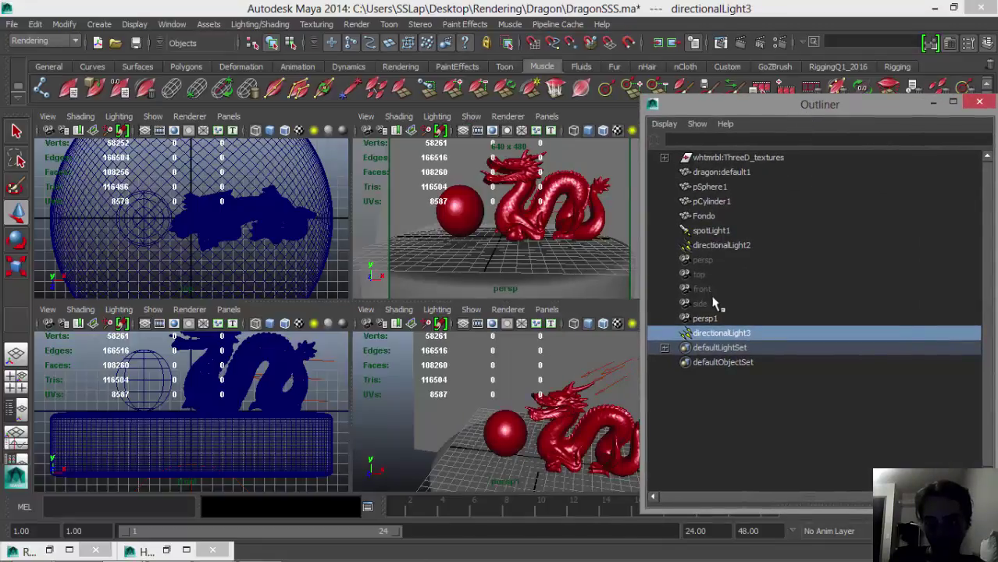
pyautogui.click(717, 244)
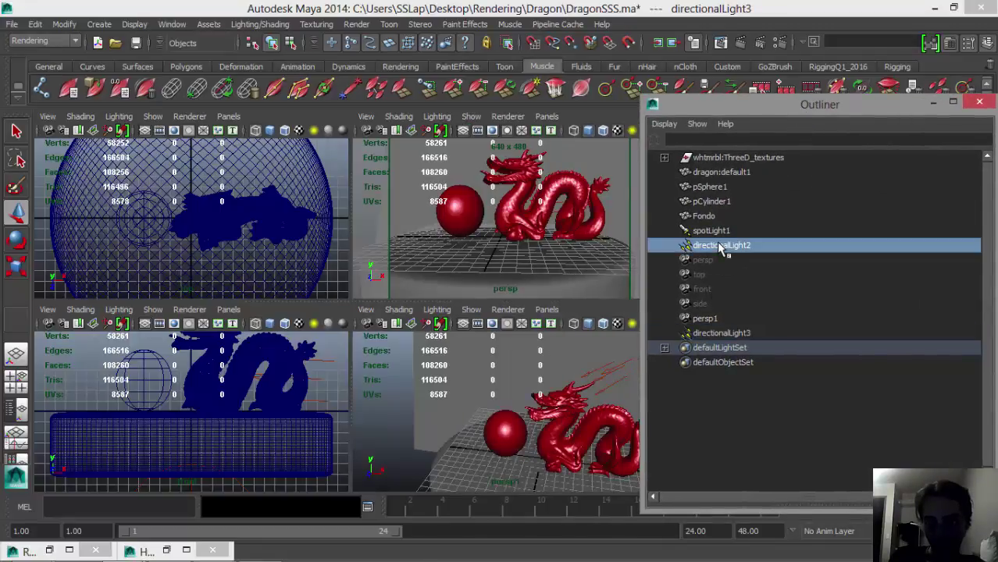
pyautogui.click(709, 334)
pyautogui.click(930, 102)
pyautogui.hotkey('ctrl', 'a')
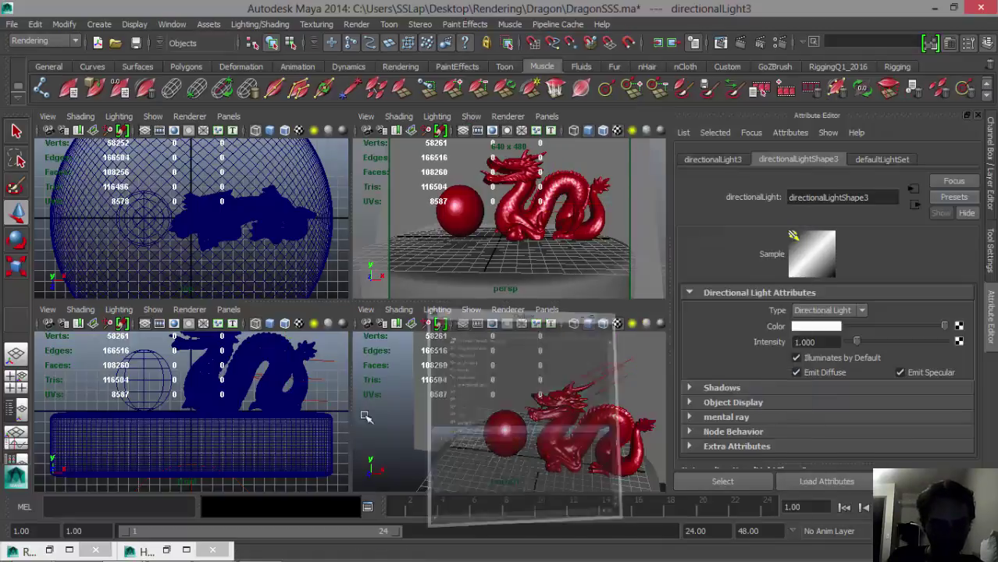
# Show directionalLight3's transform channels and scale the light uniformly to about 14.88 in the front view
pyautogui.scroll(-3, 251, 403)
pyautogui.scroll(-3, 251, 403)
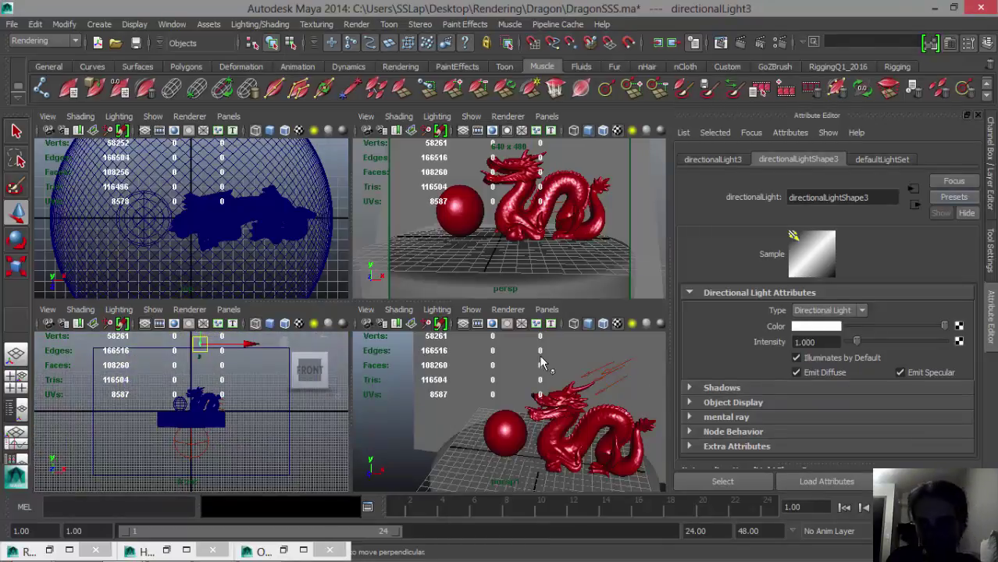
pyautogui.click(992, 187)
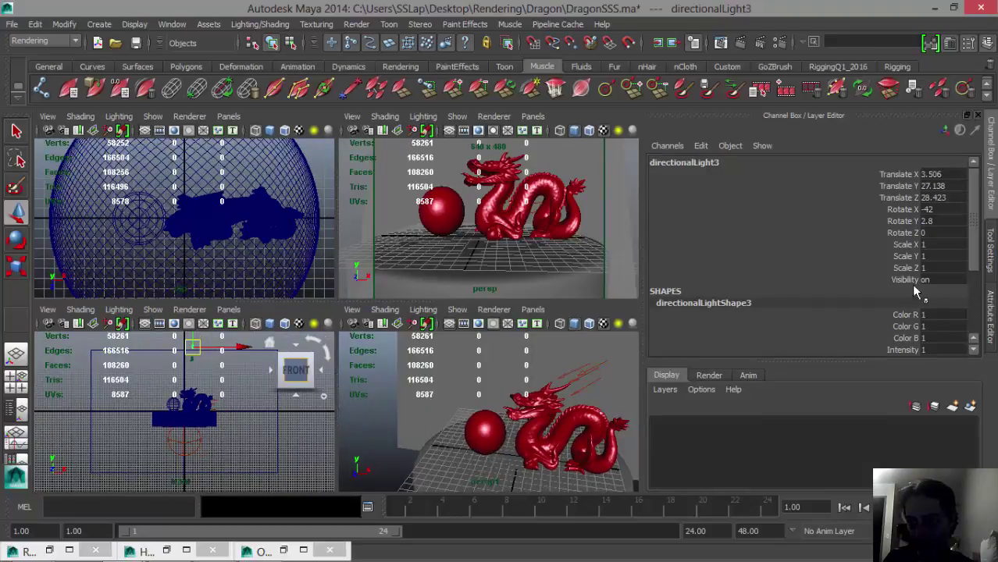
pyautogui.click(16, 266)
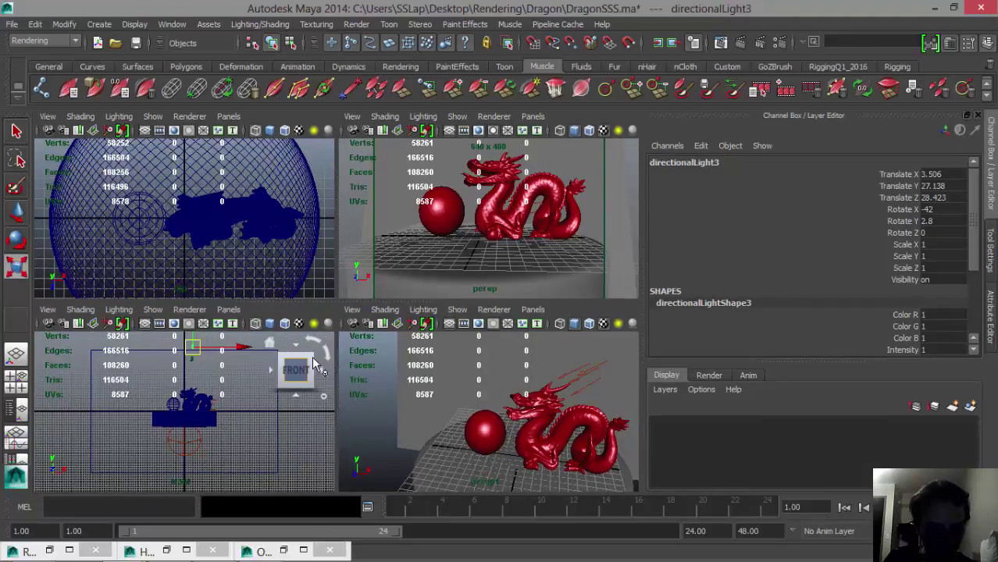
pyautogui.moveTo(192, 348); pyautogui.dragTo(240, 324)
# Render the persp camera view with the added directional light and minimize the Render View
pyautogui.click(636, 130)
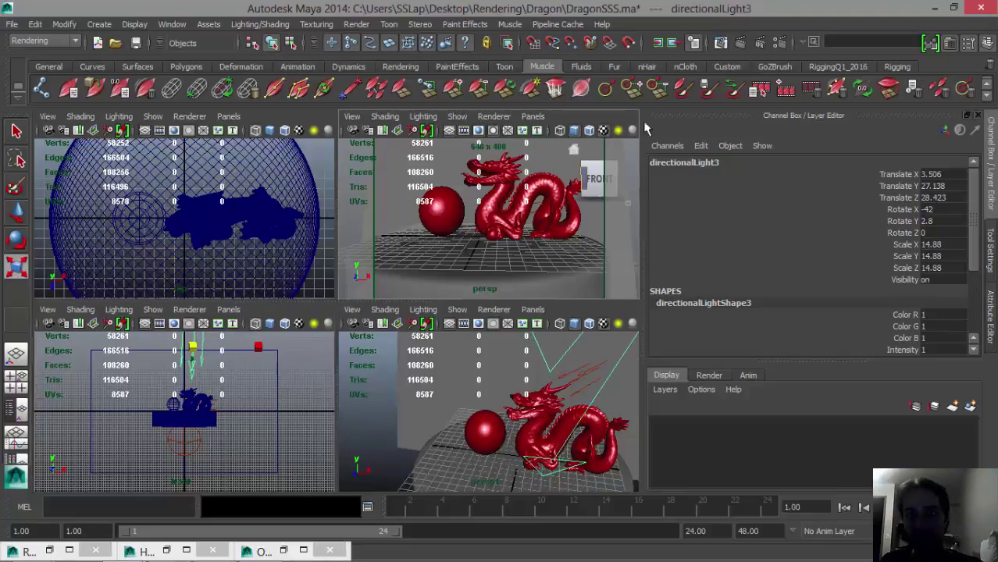
pyautogui.click(742, 42)
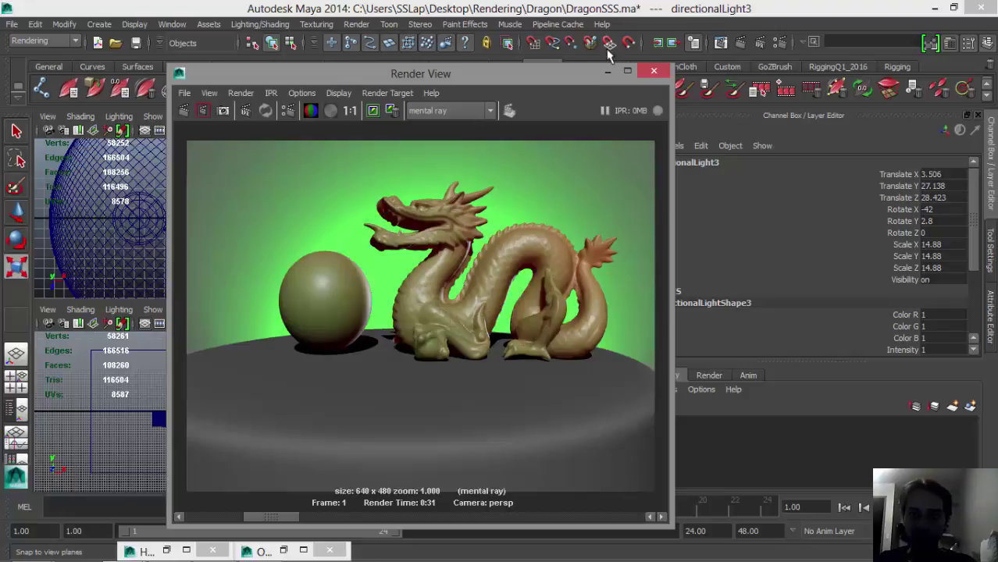
pyautogui.click(608, 71)
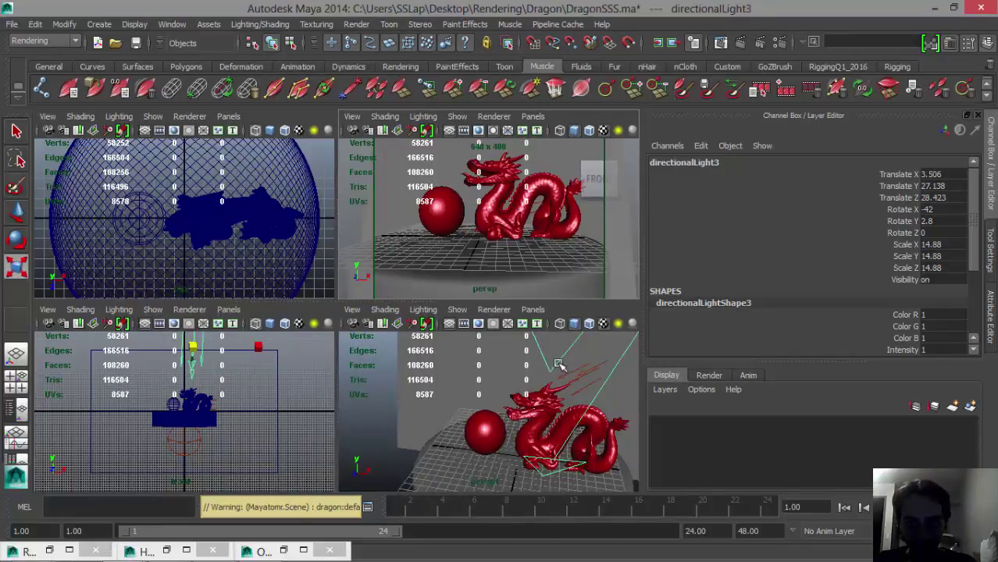
# Delete the new directional light and undo the deletion
pyautogui.click(559, 364)
pyautogui.click(524, 231)
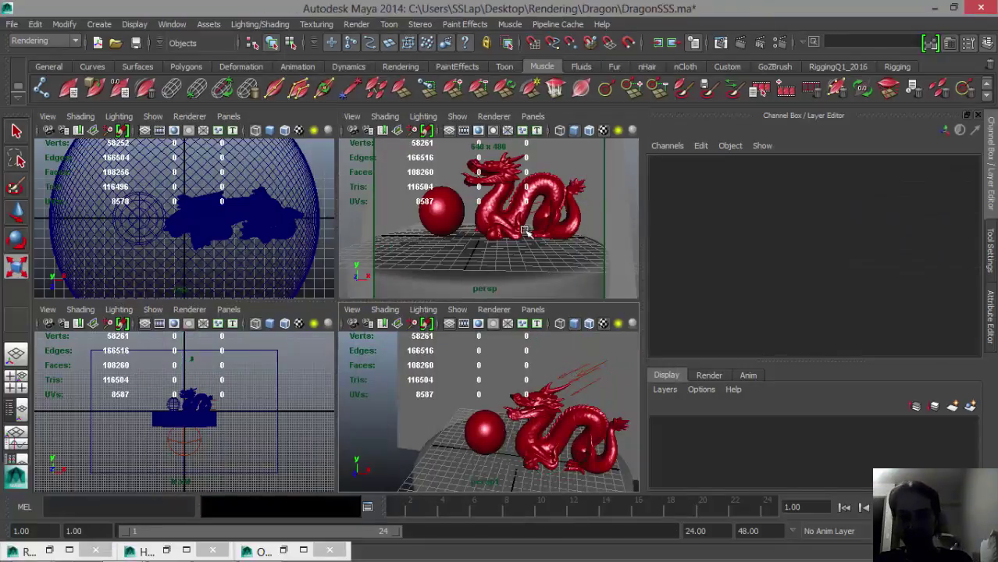
pyautogui.hotkey('ctrl', 'z')
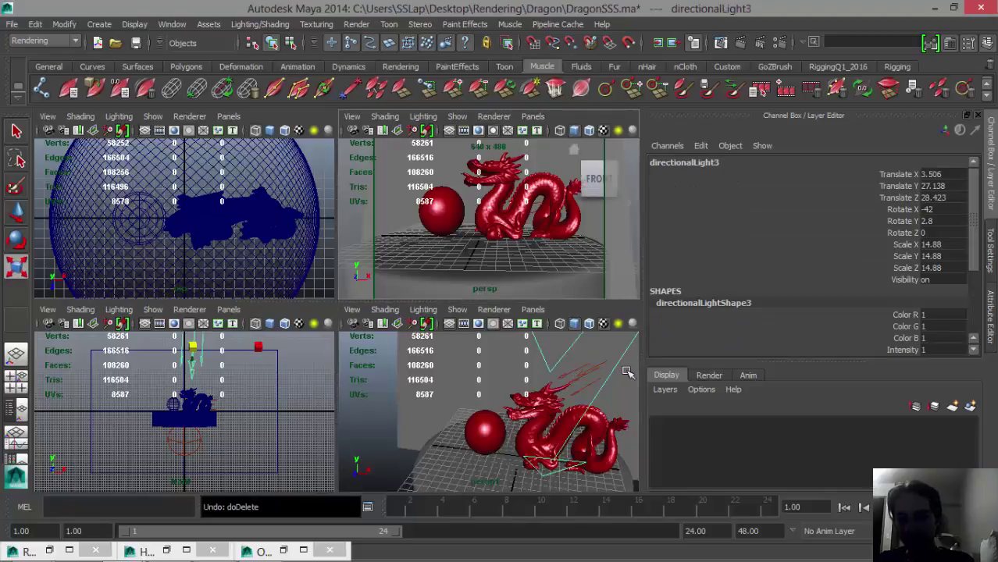
# Turn off Illuminates by Default, Emit Diffuse and Emit Specular for directionalLight3
pyautogui.click(992, 312)
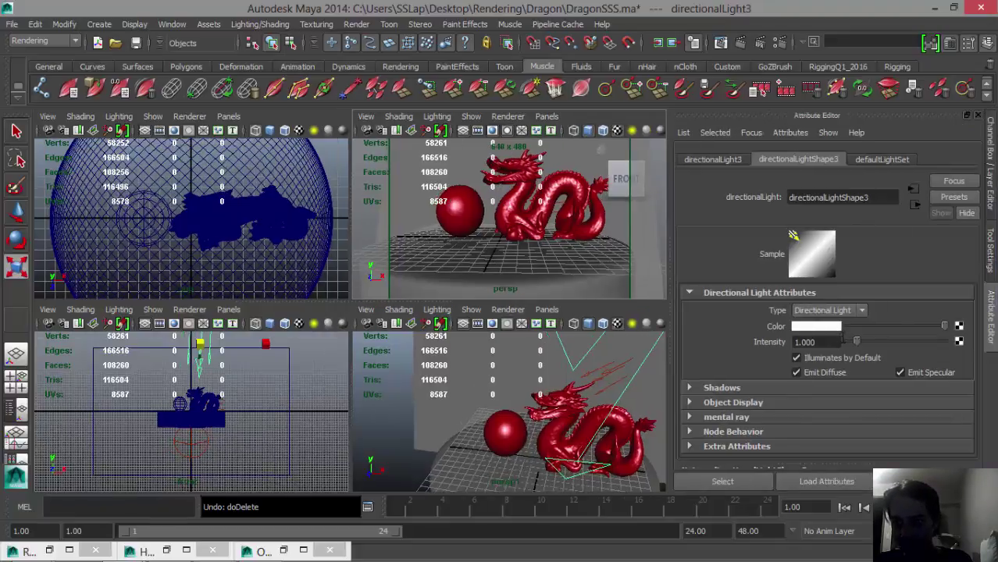
pyautogui.click(796, 357)
pyautogui.click(796, 372)
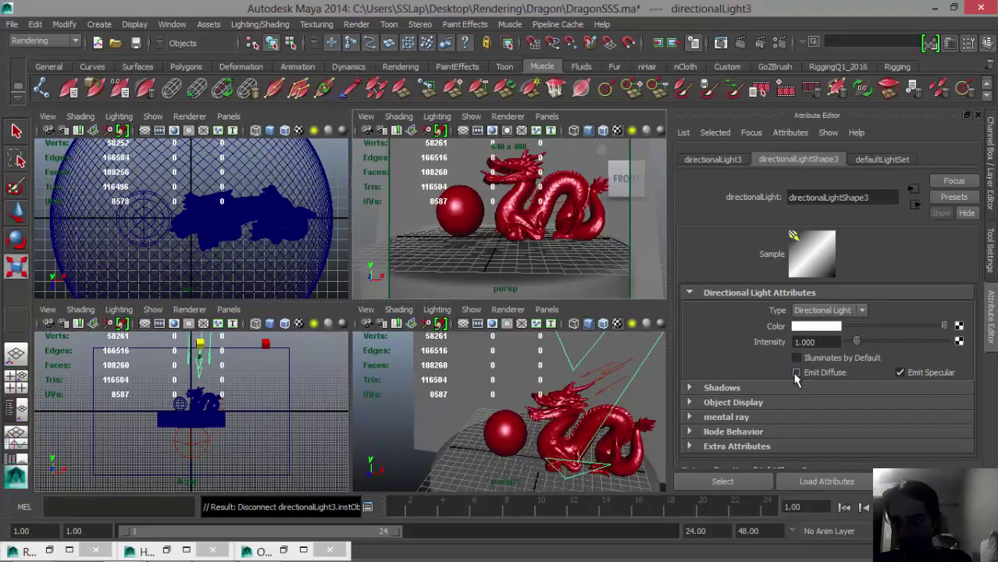
pyautogui.click(899, 372)
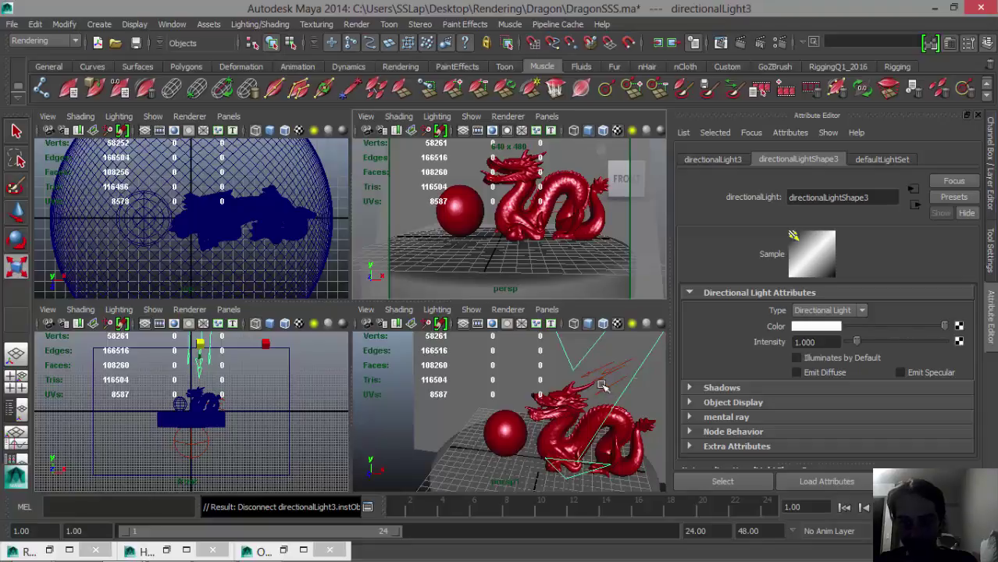
# Select the dragon and set its misss_fast_skin_maya1 Epidermal Scatter Color to the light orange from the color history
pyautogui.click(569, 178)
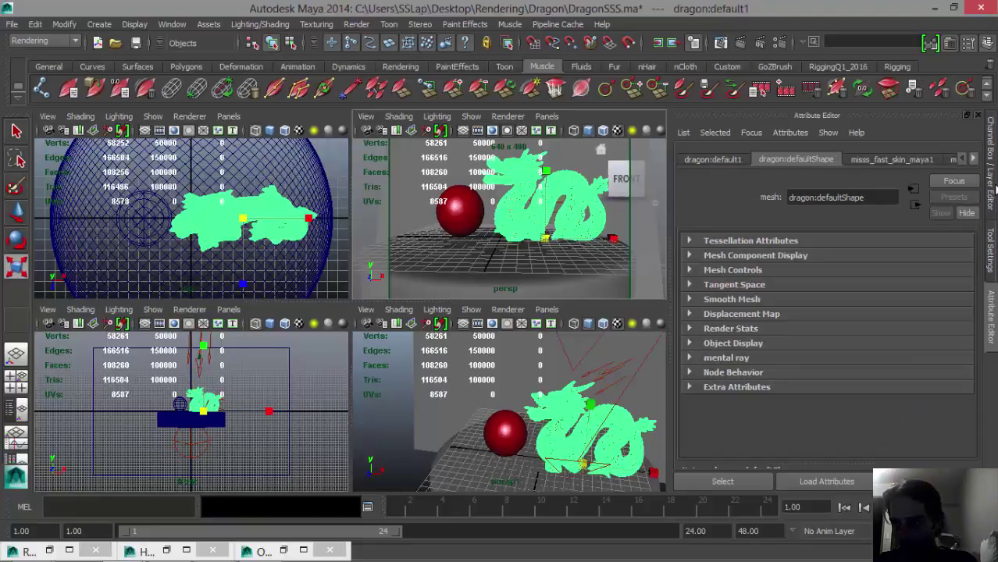
pyautogui.click(930, 160)
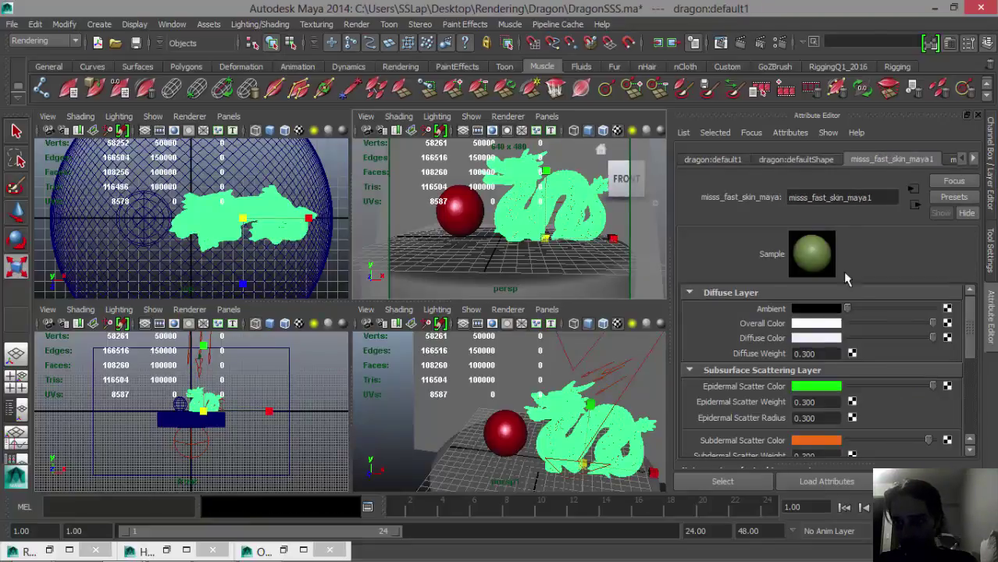
pyautogui.scroll(-2, 819, 375)
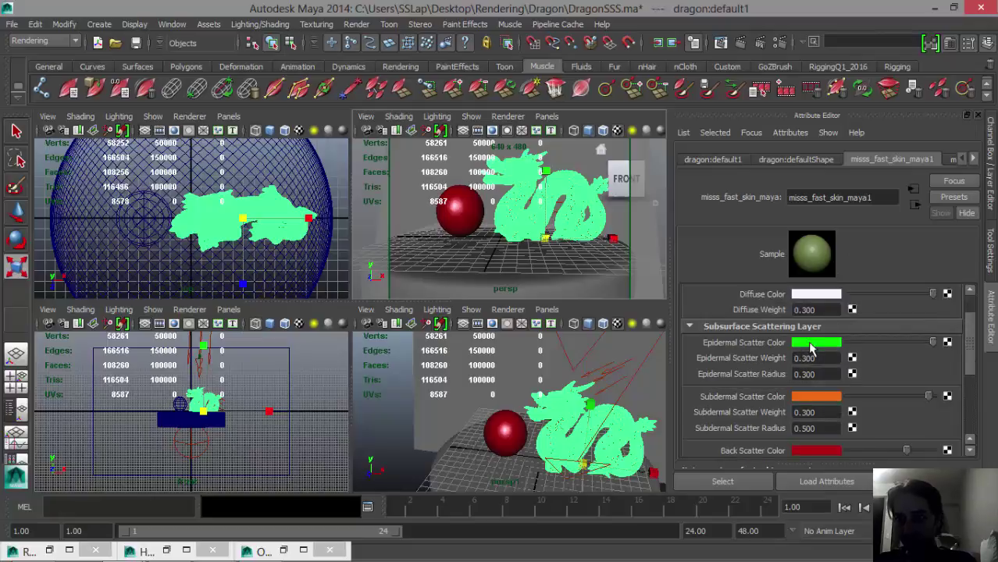
pyautogui.click(810, 344)
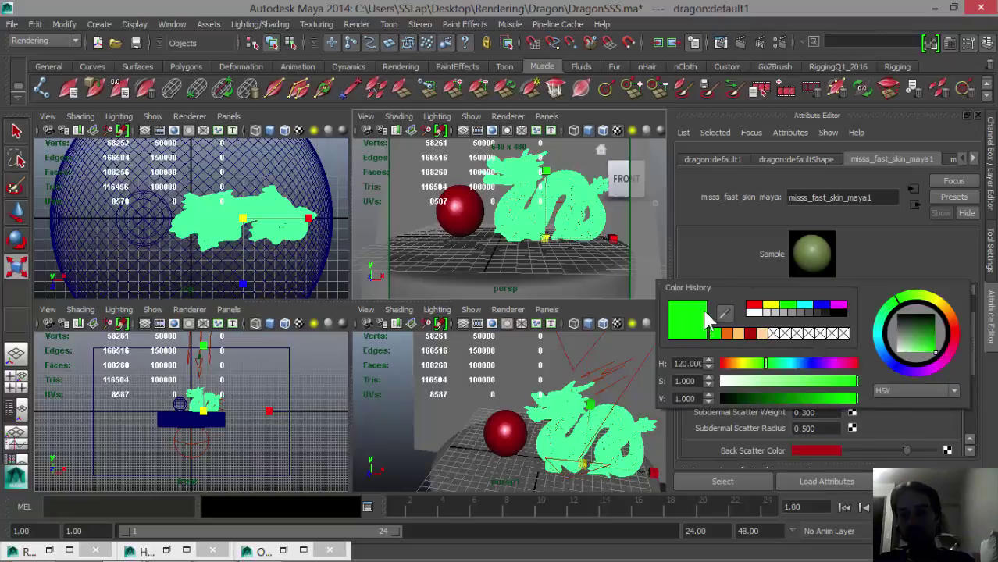
pyautogui.click(738, 334)
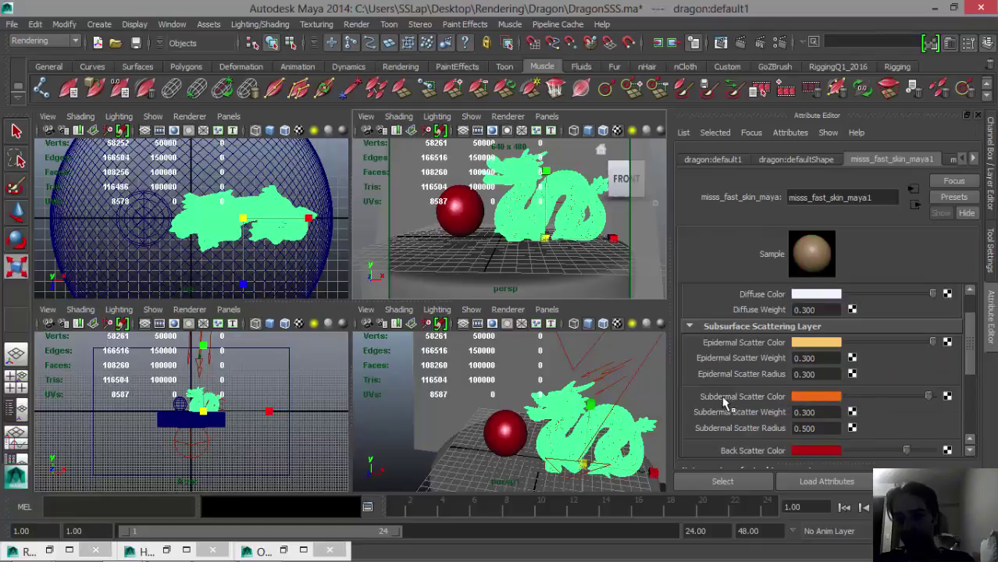
# Set the Subdermal Scatter Color to pure green, render the persp view and minimize the Render View
pyautogui.click(810, 398)
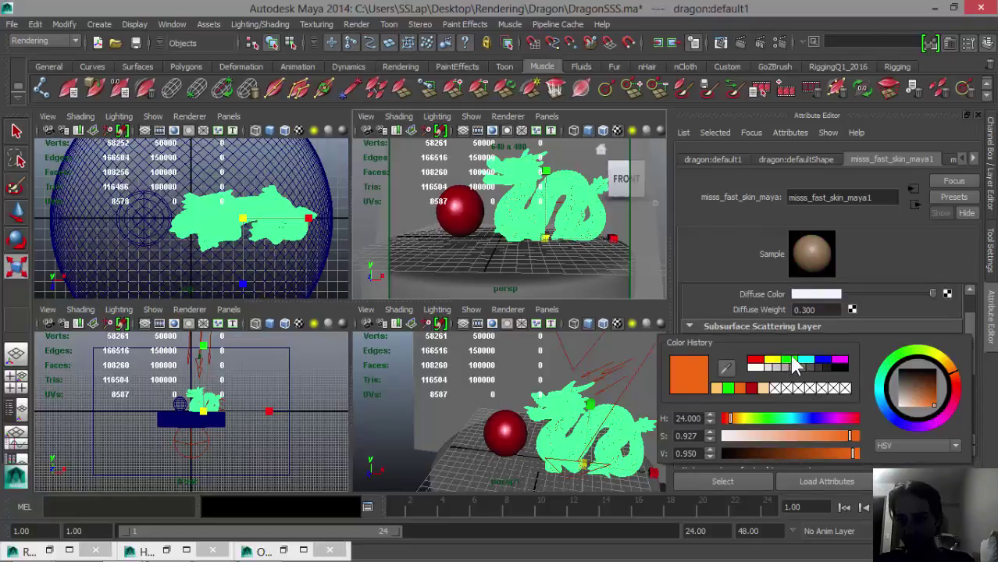
pyautogui.click(790, 359)
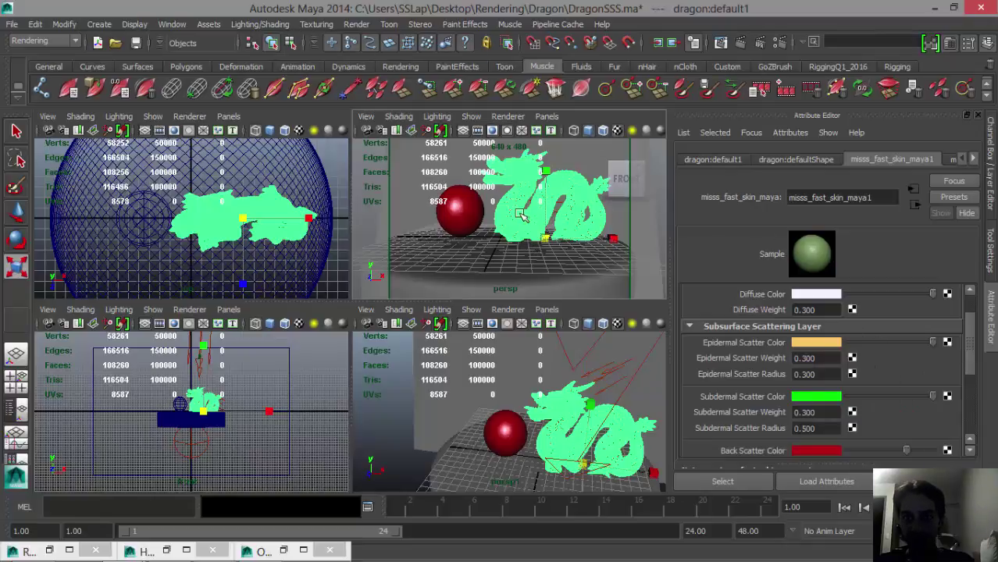
pyautogui.click(741, 43)
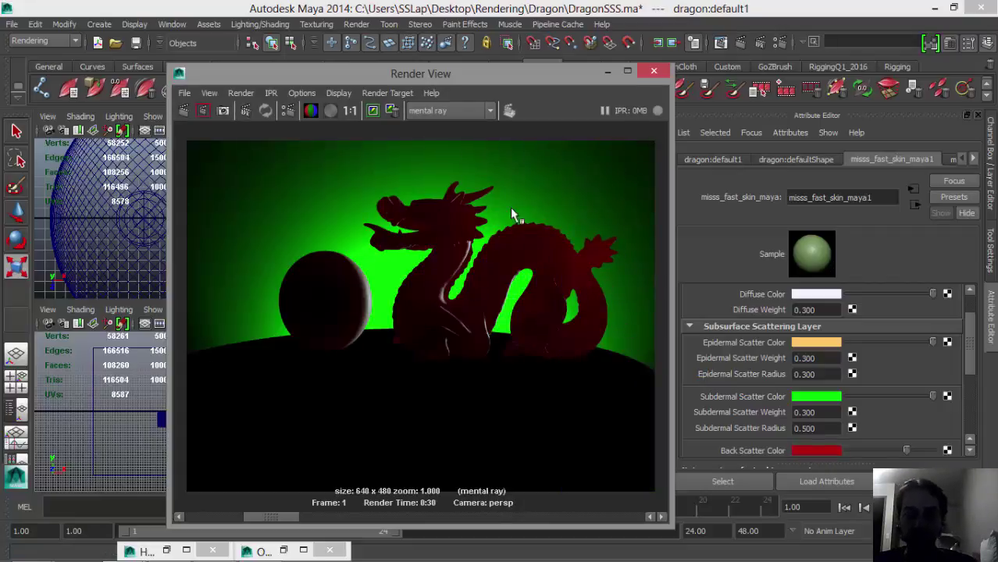
pyautogui.click(607, 71)
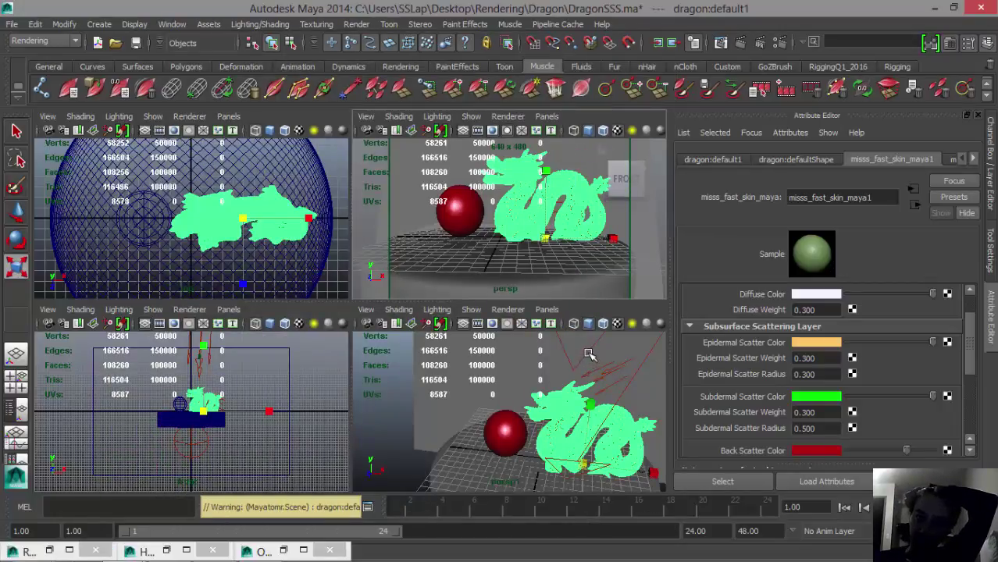
# Turn on Illuminates by Default, Emit Diffuse and Emit Specular for directionalLight3
pyautogui.press('g')
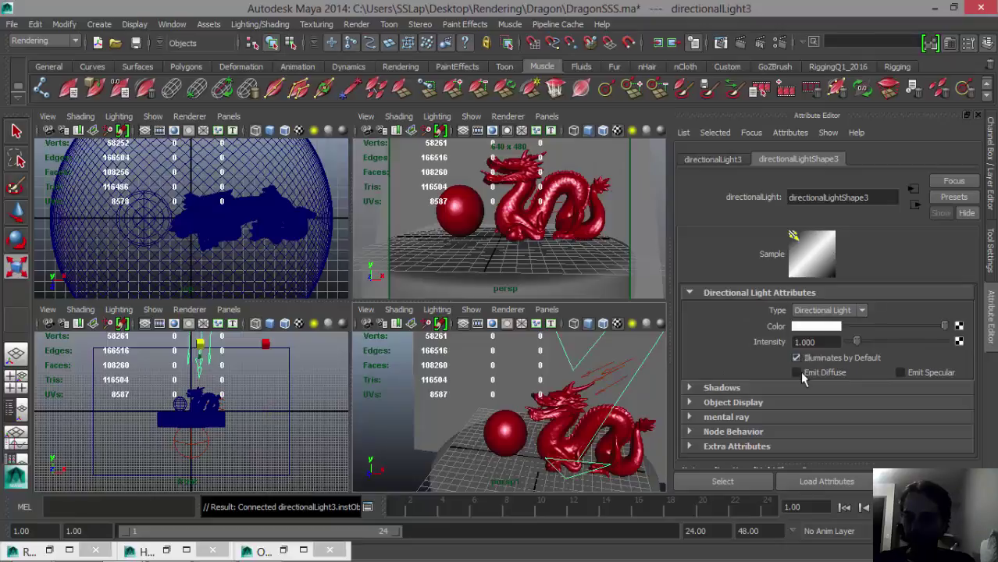
pyautogui.click(797, 372)
pyautogui.click(900, 372)
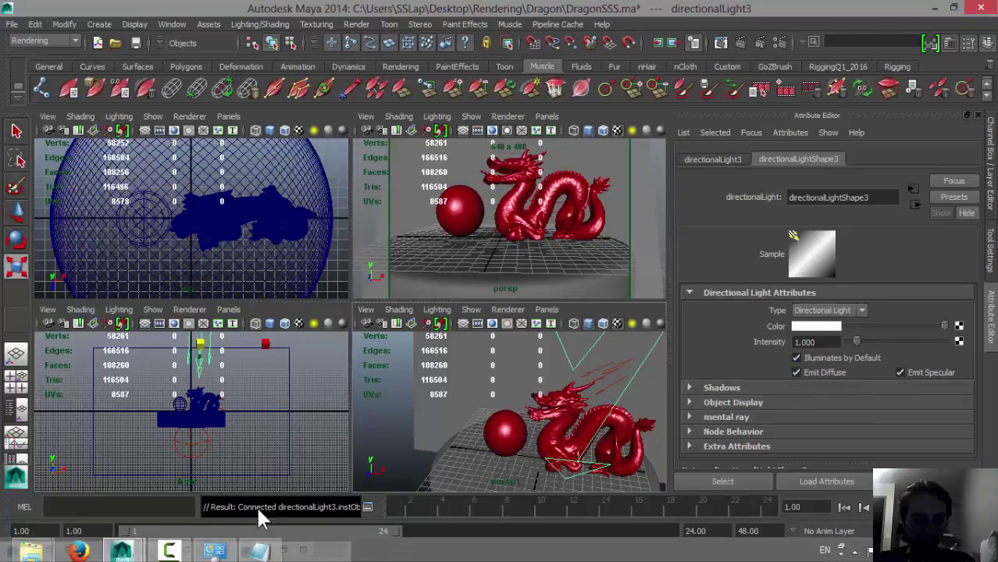
# Close the Hypershade and bring up the mental ray render of the persp camera with directionalLight3 active
pyautogui.click(166, 550)
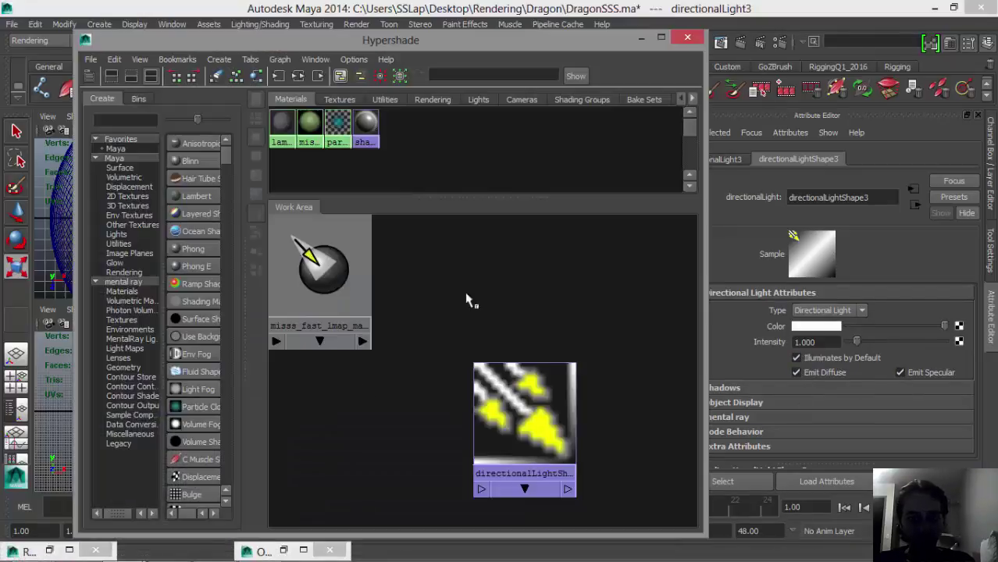
pyautogui.click(687, 37)
pyautogui.click(55, 554)
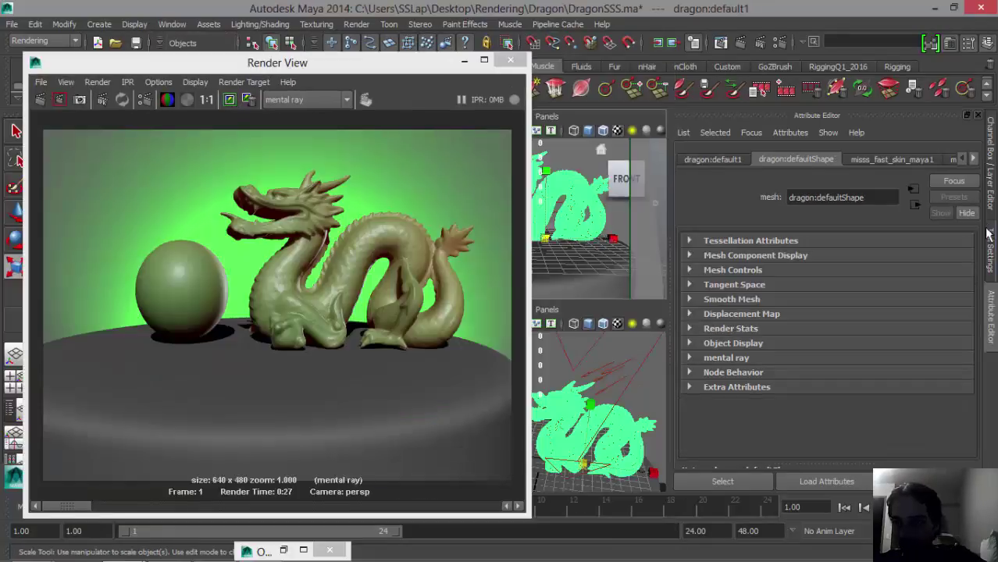
# Set the dragon material's Subdermal Scatter Color to the orange from the color history and its Back Scatter Color to pure green
pyautogui.click(910, 160)
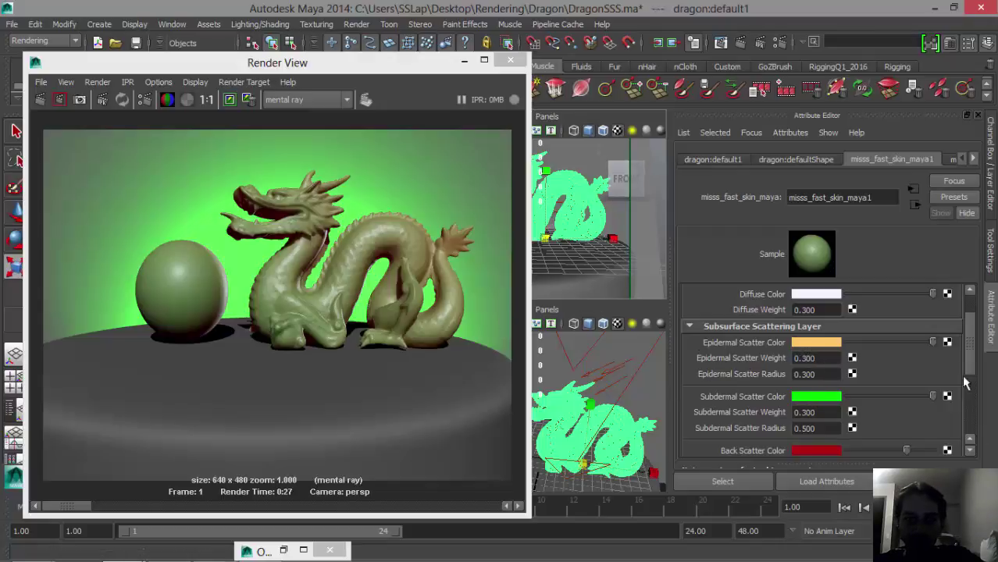
pyautogui.click(819, 400)
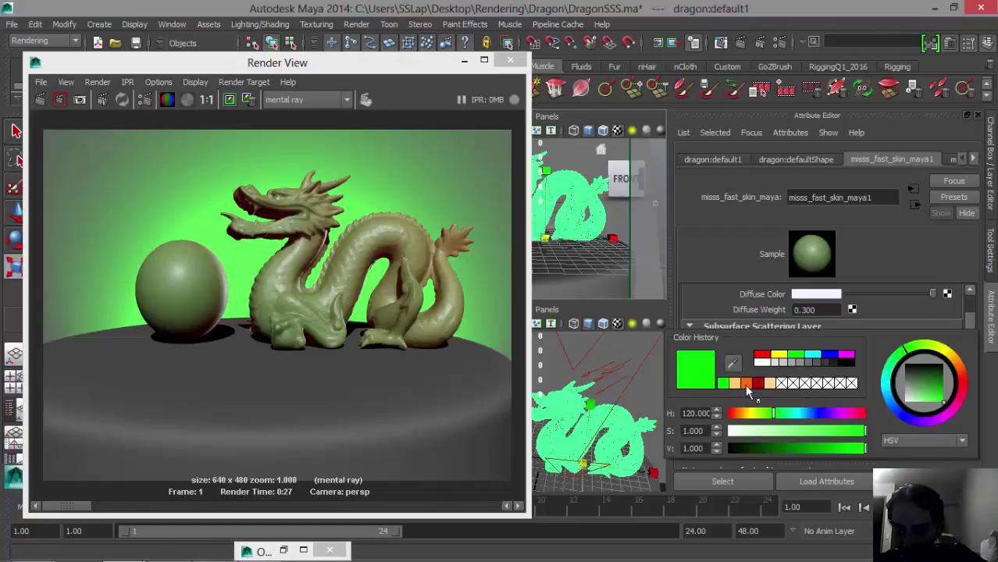
pyautogui.click(744, 383)
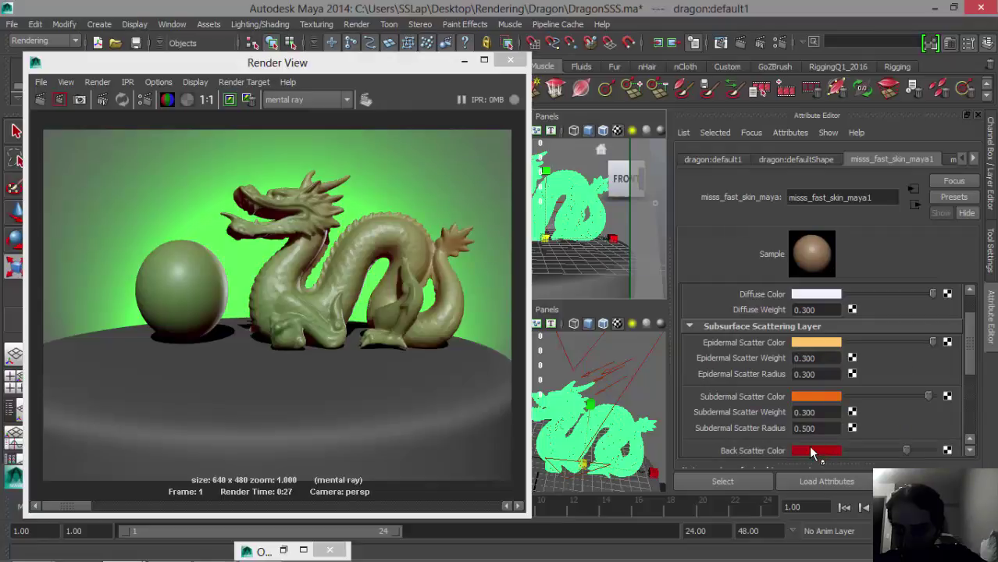
pyautogui.click(811, 452)
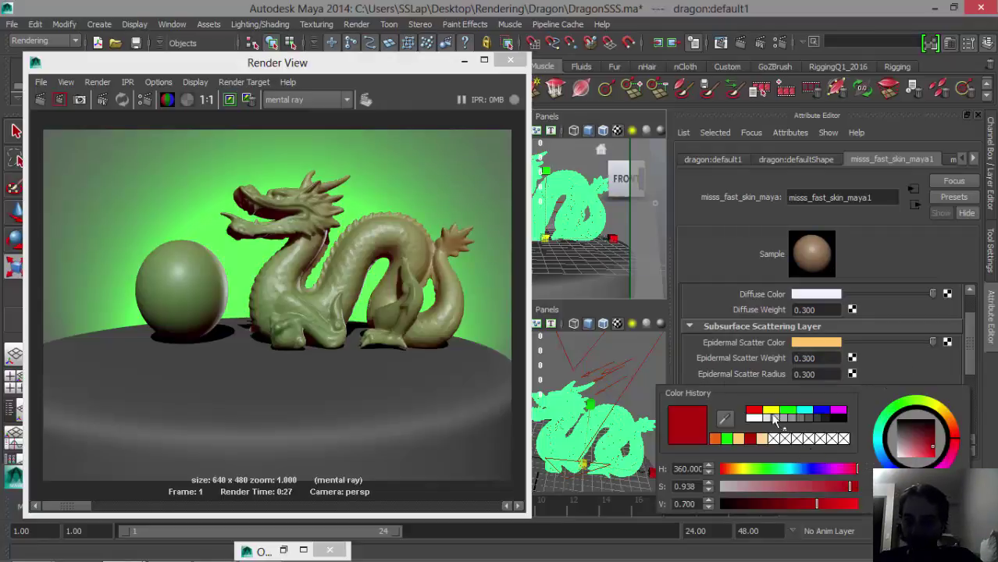
pyautogui.click(813, 451)
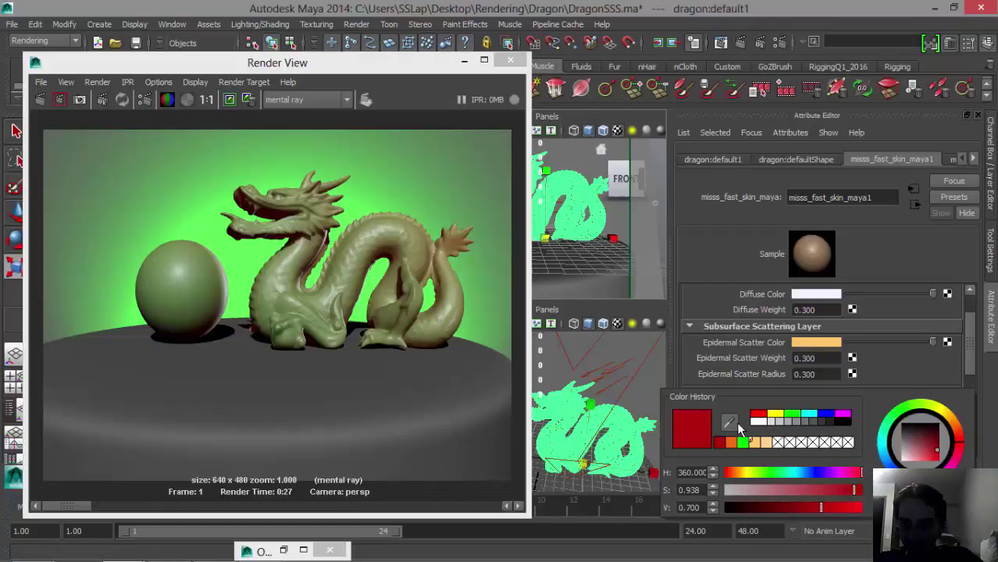
pyautogui.click(790, 414)
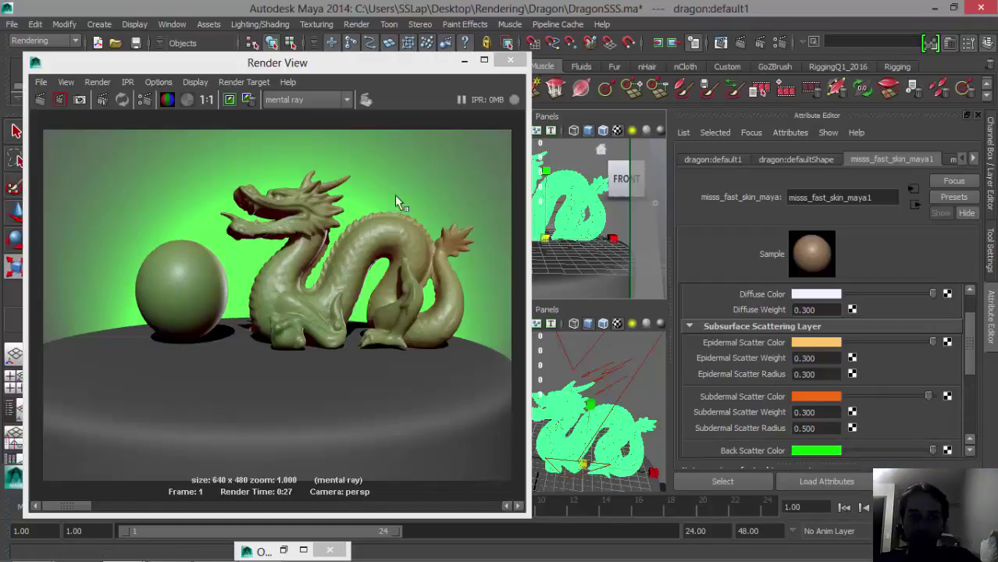
# Turn off Illuminates by Default, Emit Diffuse and Emit Specular for directionalLight3, then render the persp view
pyautogui.click(583, 366)
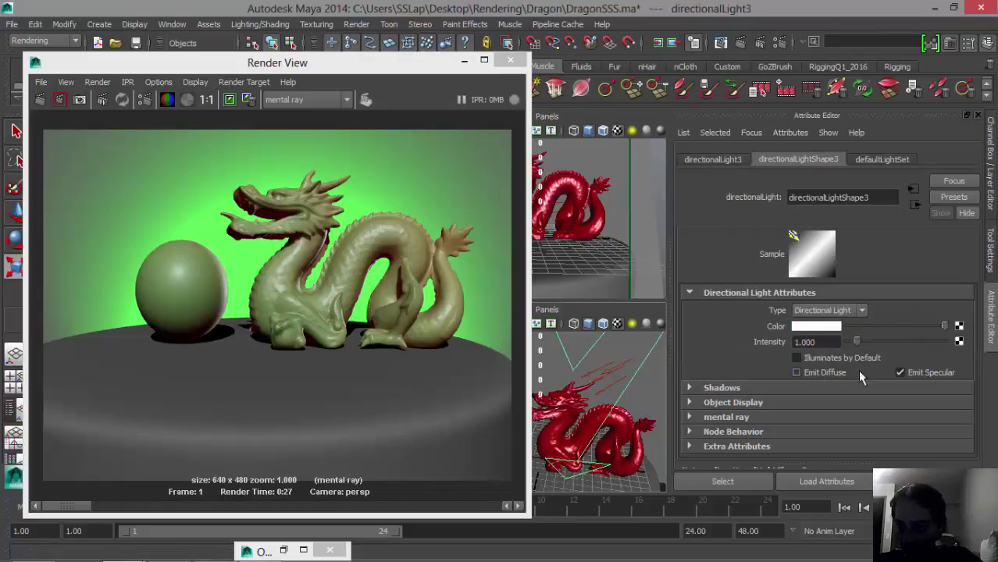
pyautogui.click(900, 372)
pyautogui.moveTo(374, 62); pyautogui.dragTo(490, 50)
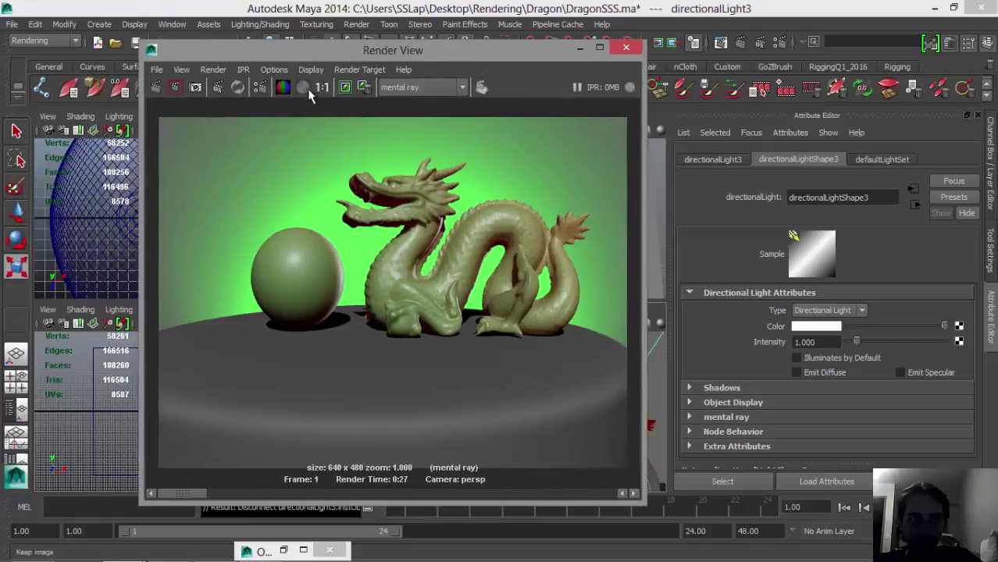
pyautogui.click(157, 87)
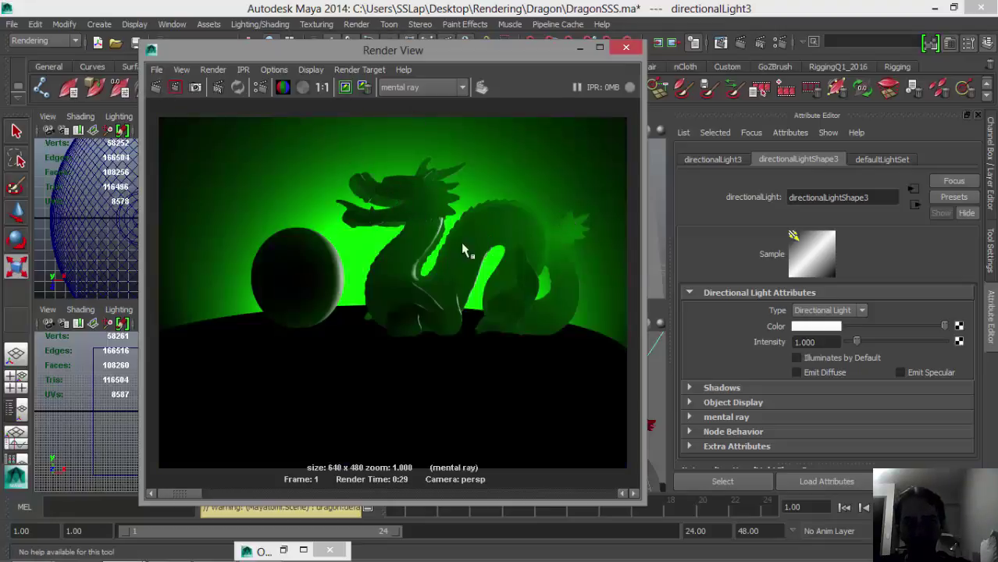
pyautogui.click(345, 88)
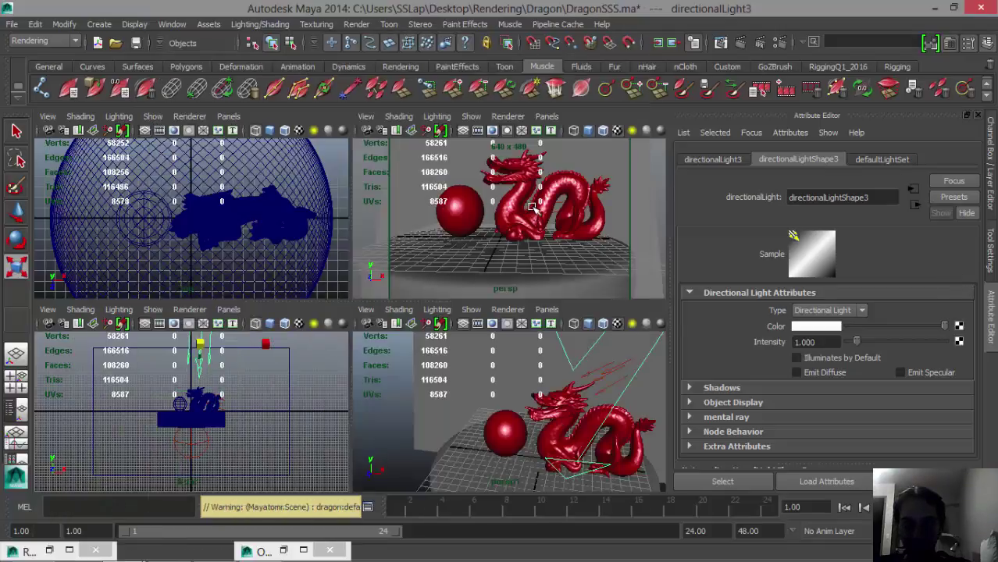
# Select the dragon and set its skin material's Back Scatter Color to the dark red from the color history
pyautogui.click(533, 205)
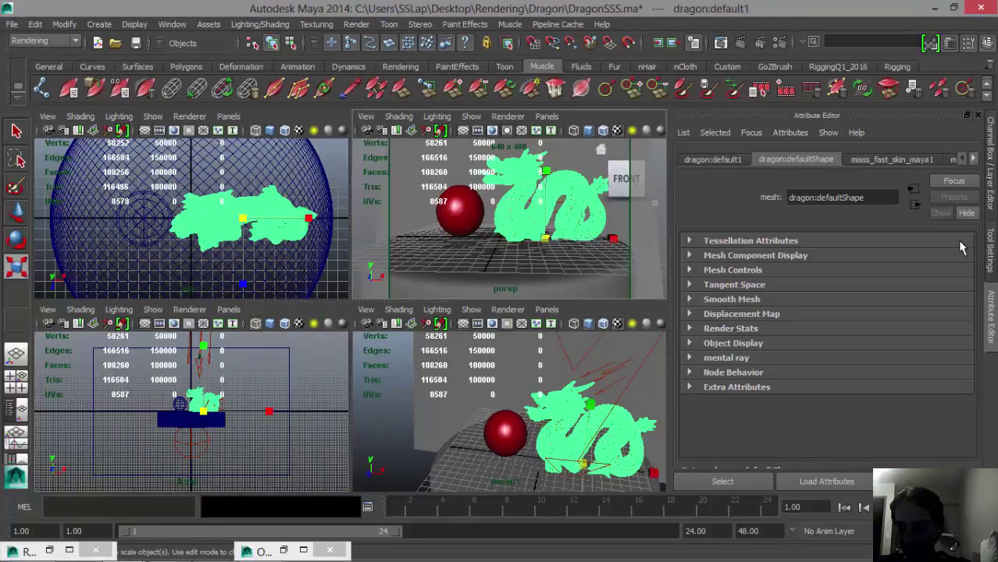
pyautogui.click(906, 159)
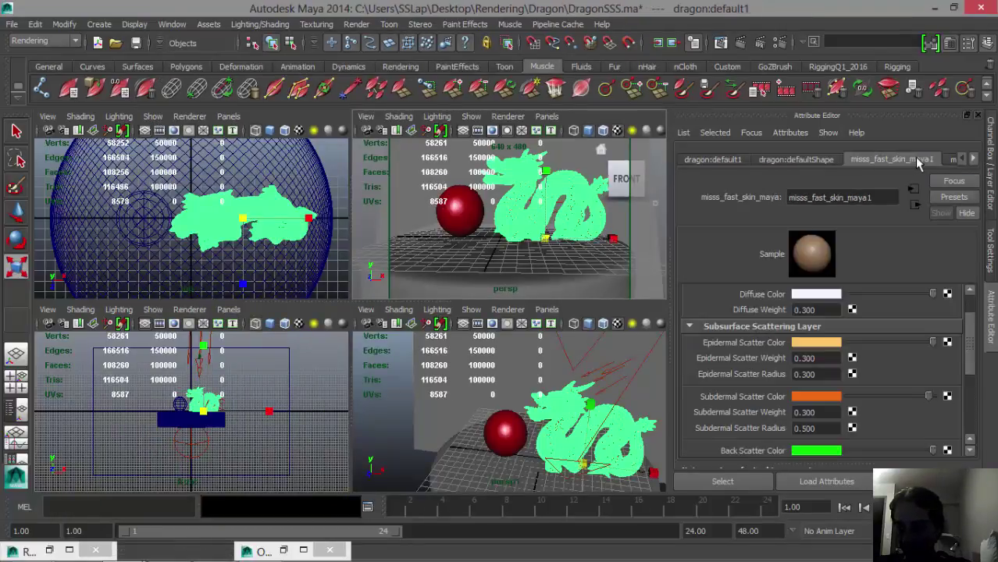
pyautogui.click(819, 451)
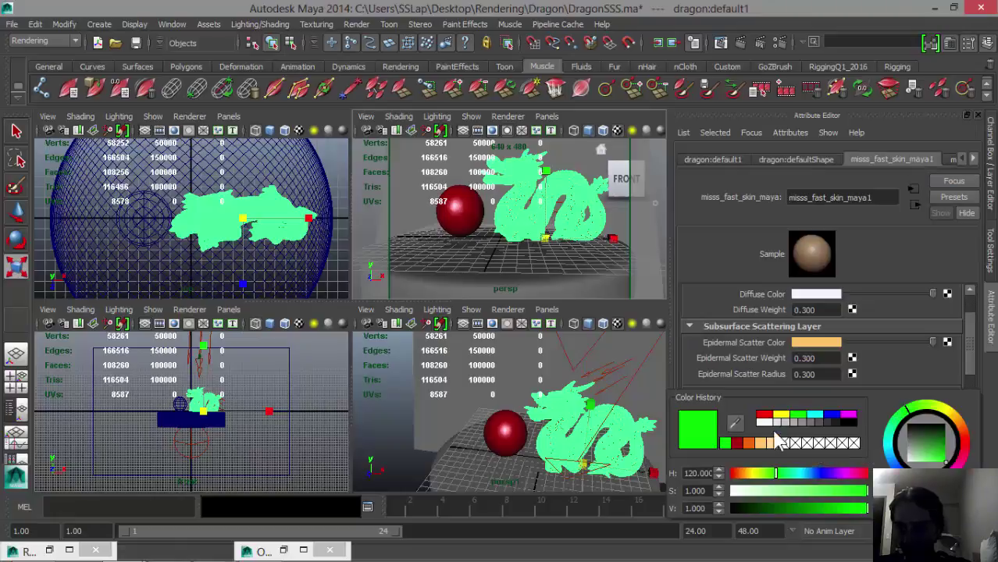
pyautogui.click(733, 441)
# Set the skin material's Back Scatter Radius to 3 and Back Scatter Depth to 3
pyautogui.scroll(-3, 854, 401)
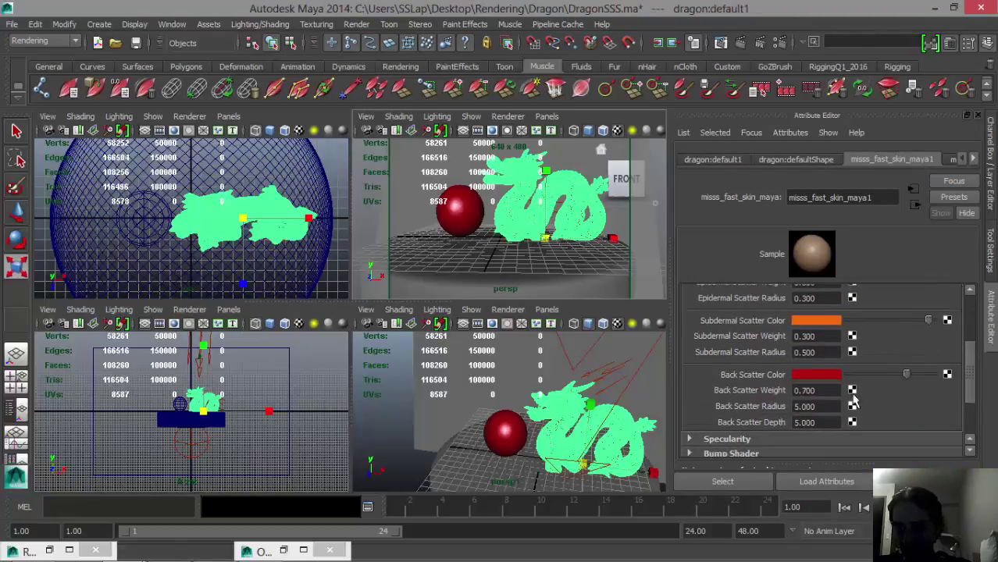
pyautogui.doubleClick(812, 406)
pyautogui.write('3')
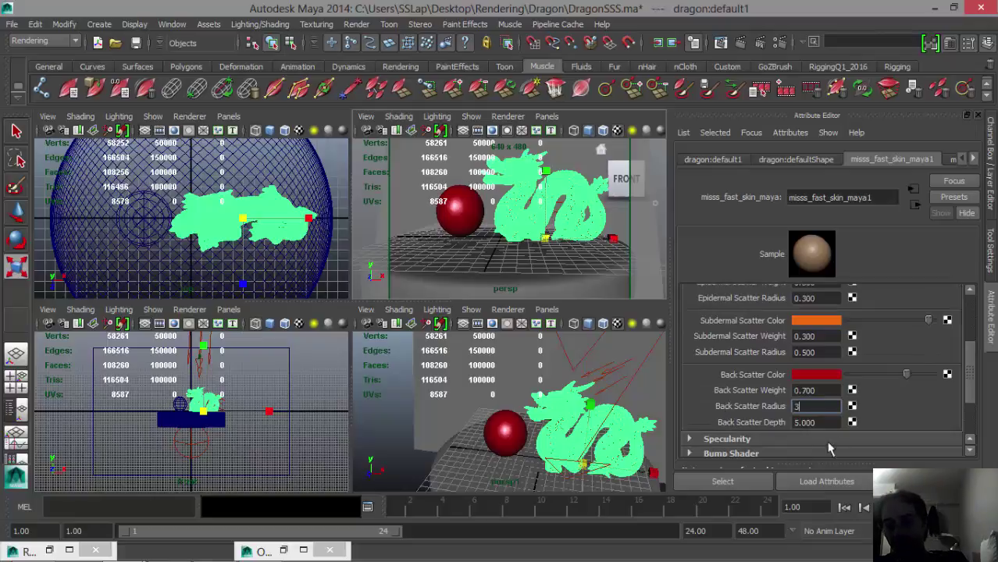
pyautogui.click(832, 422)
pyautogui.doubleClick(832, 422)
pyautogui.write('3')
pyautogui.click(827, 406)
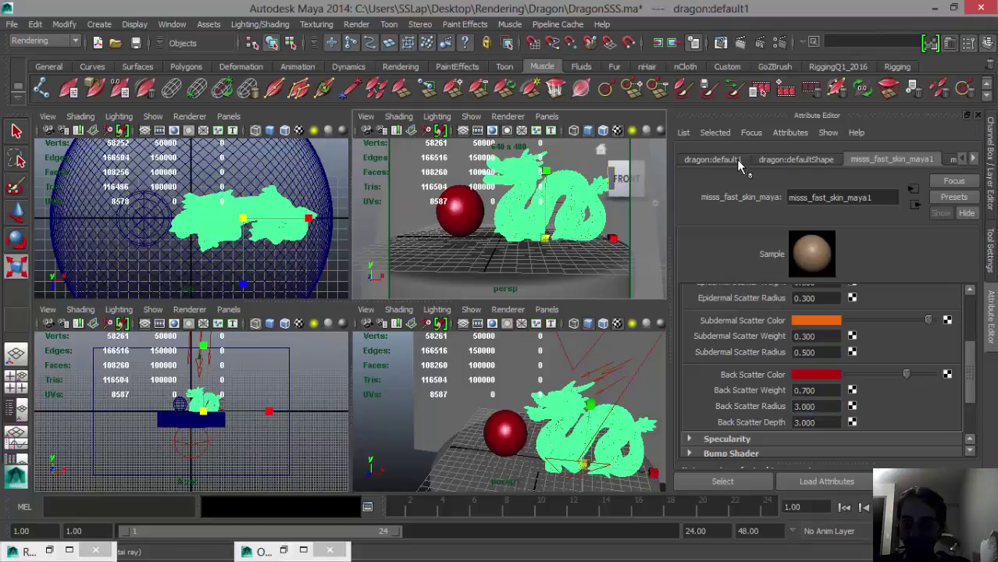
# Set the Back Scatter Color to pure green and render the persp view again
pyautogui.click(796, 375)
pyautogui.click(773, 334)
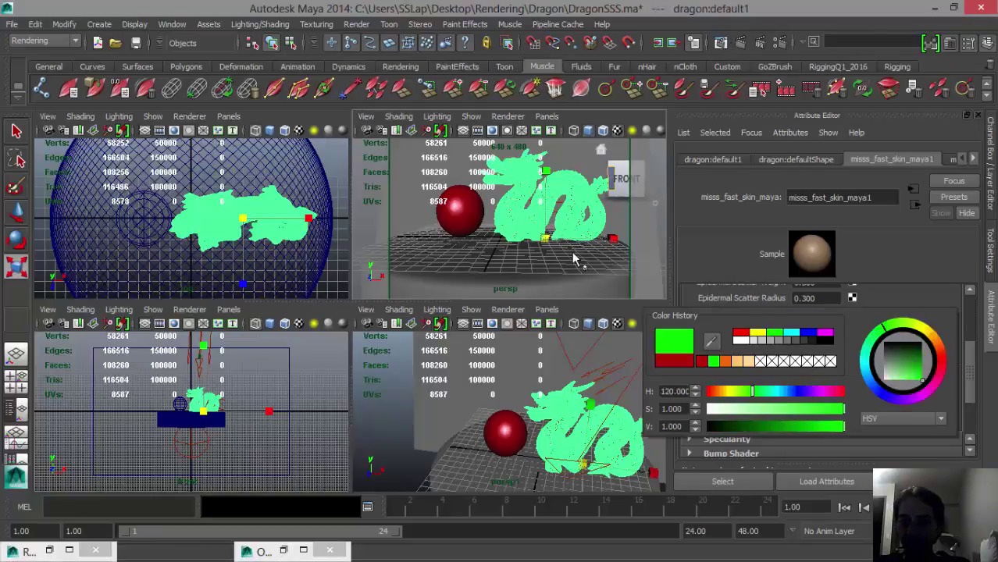
pyautogui.click(724, 44)
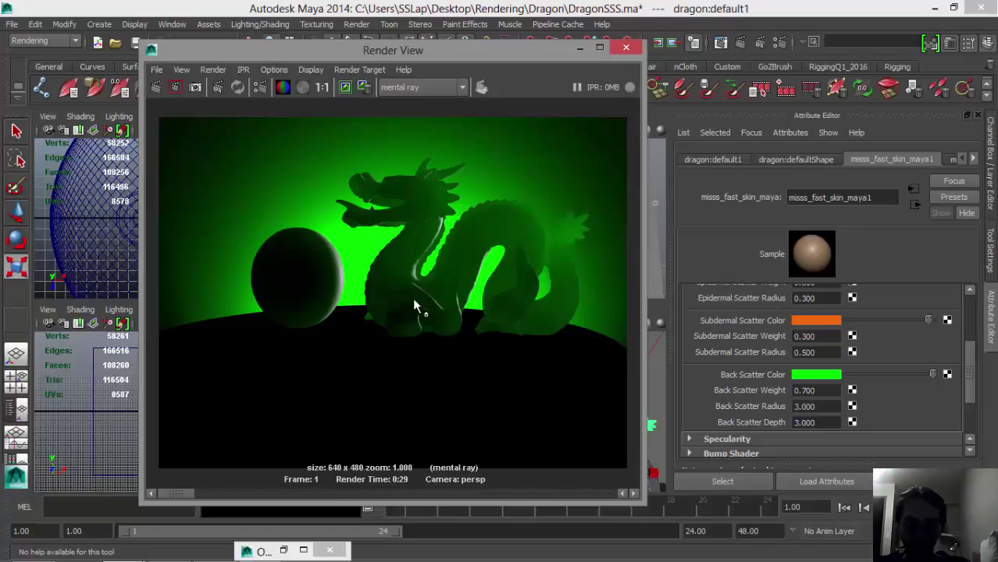
pyautogui.click(158, 87)
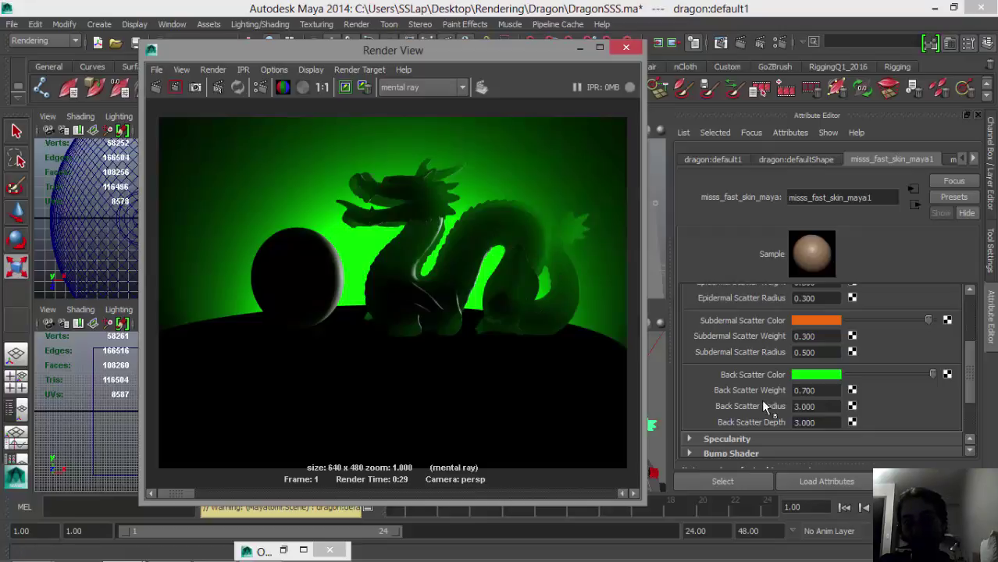
# Set the skin material's Back Scatter Color back to the dark red swatch from the color history
pyautogui.click(816, 407)
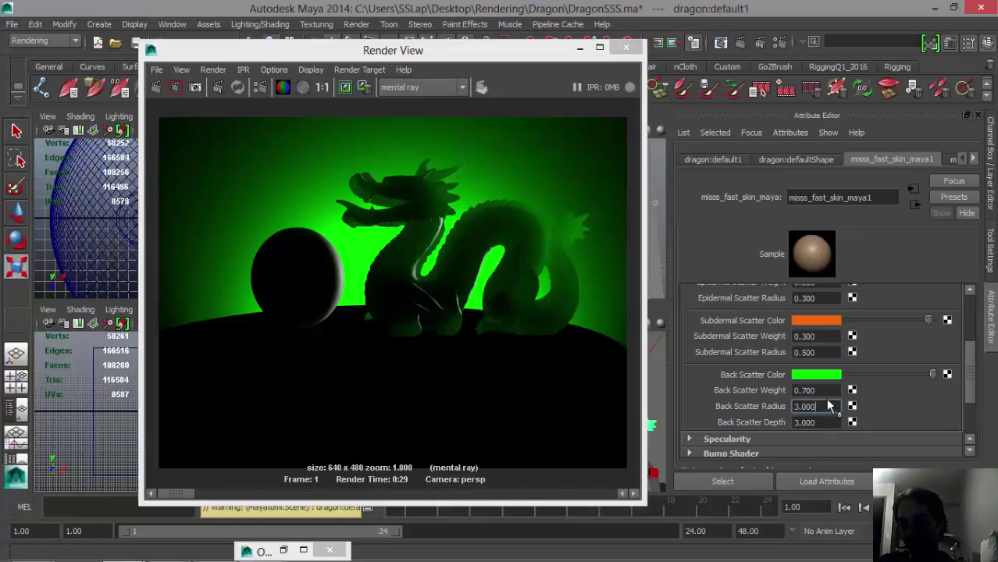
pyautogui.click(827, 340)
pyautogui.scroll(3, 821, 355)
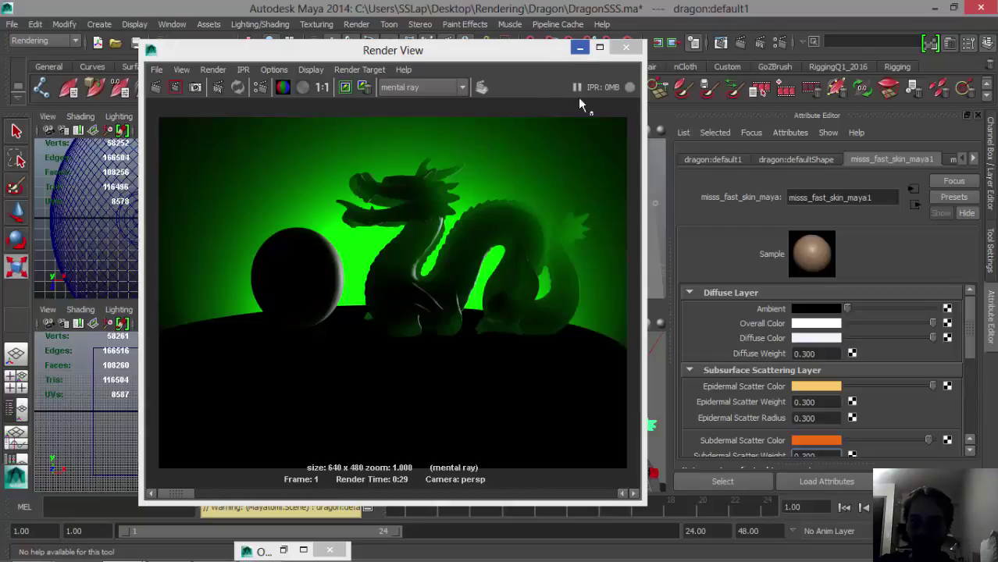
pyautogui.scroll(-5, 812, 390)
pyautogui.click(812, 404)
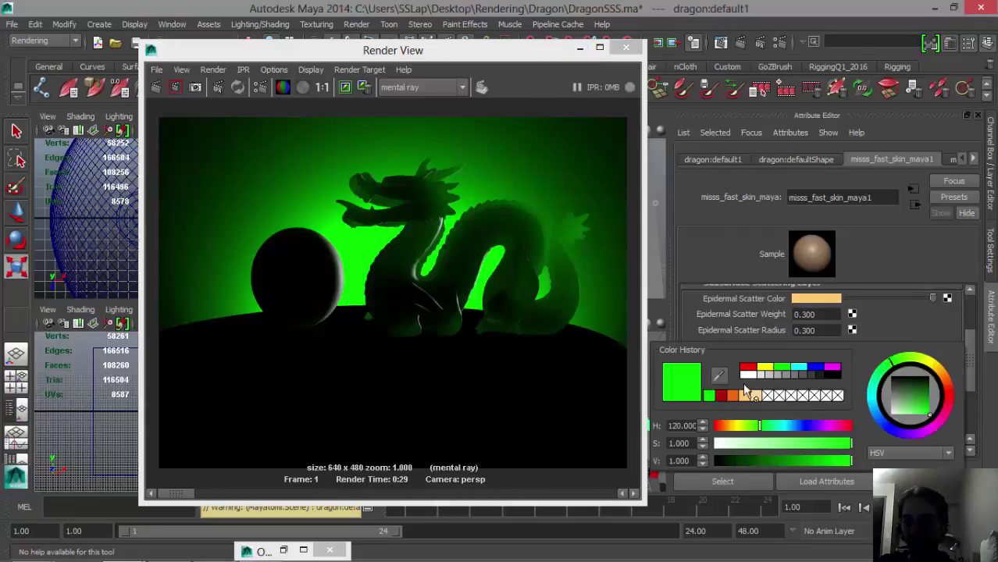
pyautogui.click(721, 396)
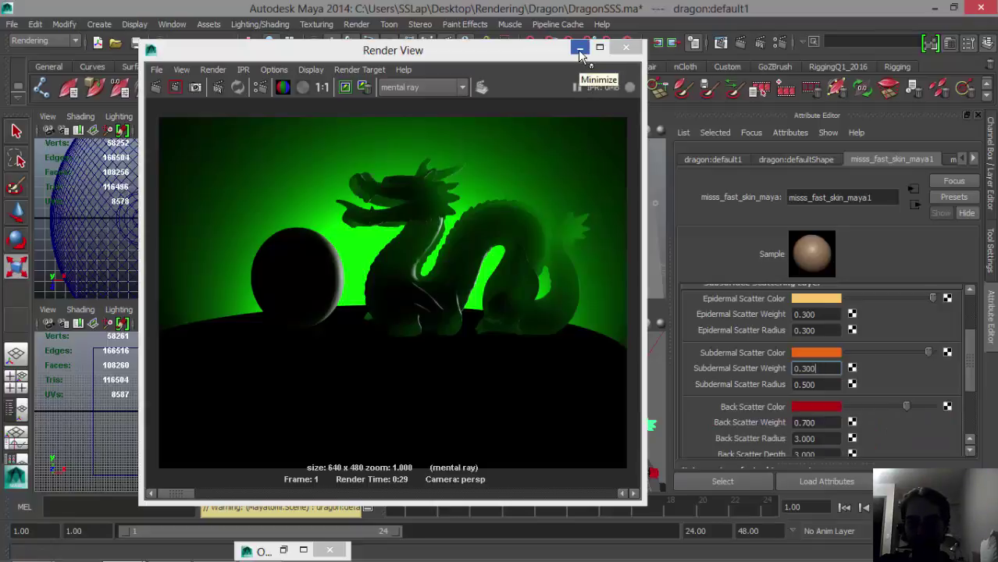
# Select directionalLight2 in the scene and set its Intensity to 2
pyautogui.click(579, 49)
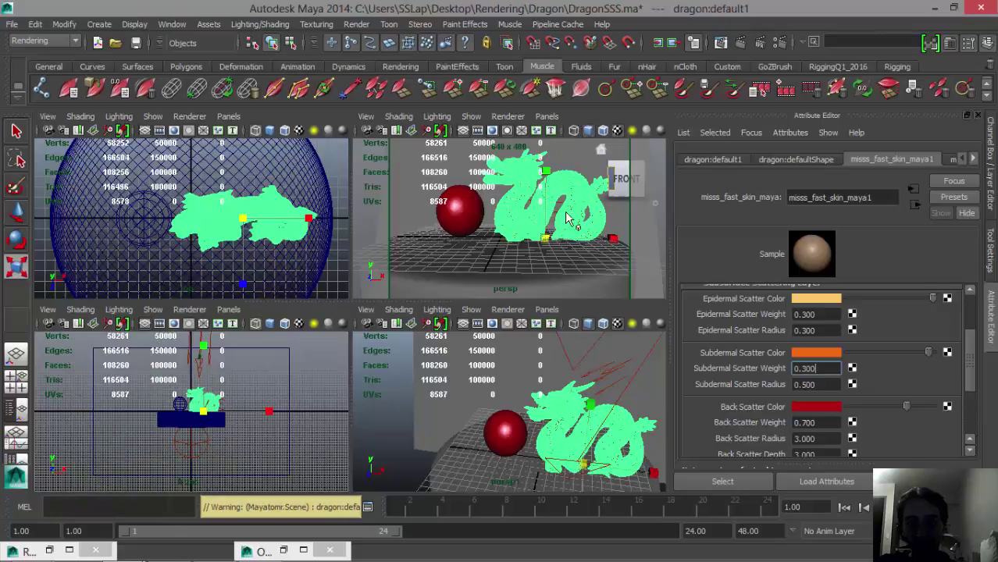
pyautogui.click(528, 201)
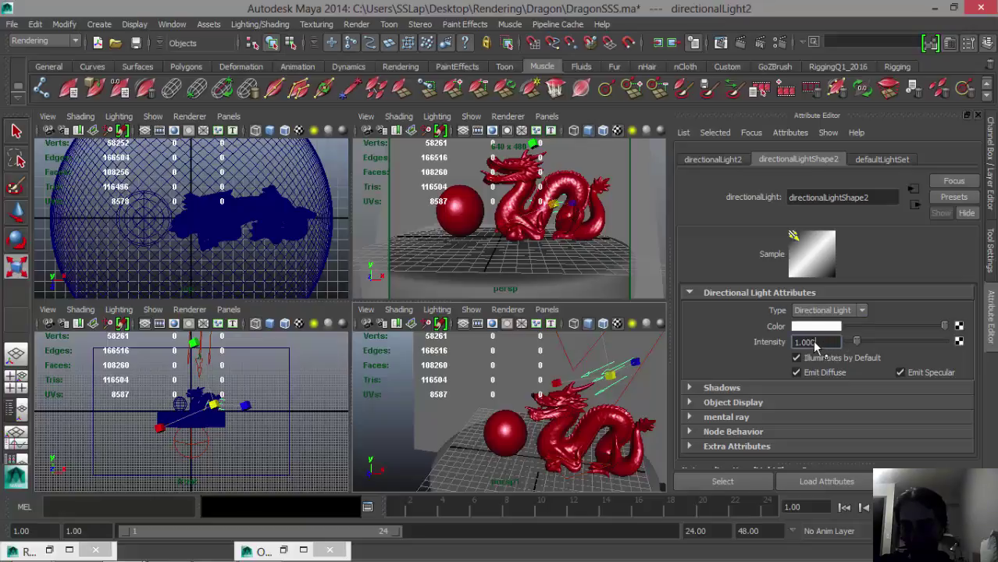
pyautogui.moveTo(822, 342); pyautogui.dragTo(791, 343)
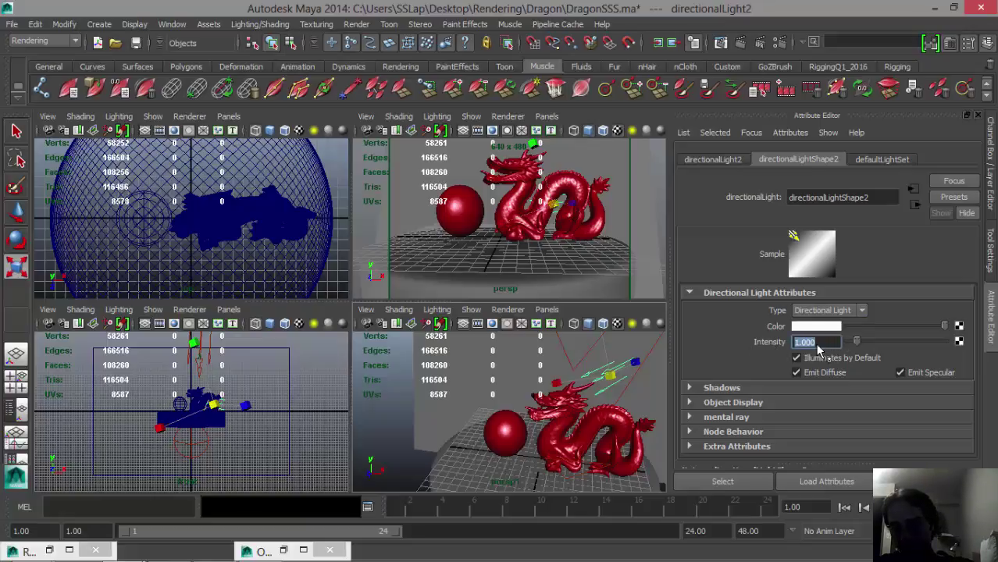
pyautogui.write('2')
pyautogui.press('Return')
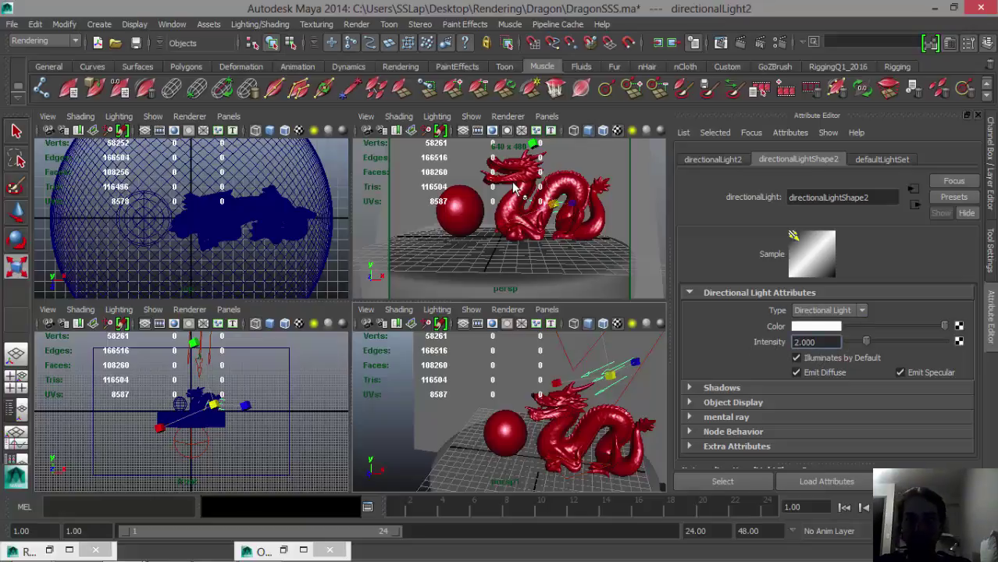
# Render the persp view with mental ray using the red back scatter and the brighter directional light
pyautogui.click(515, 187)
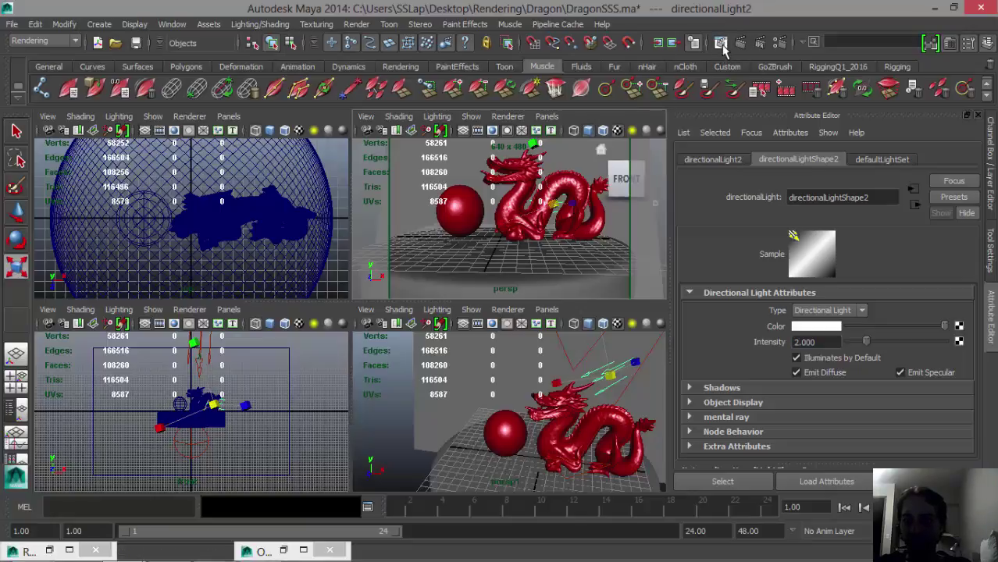
pyautogui.click(718, 43)
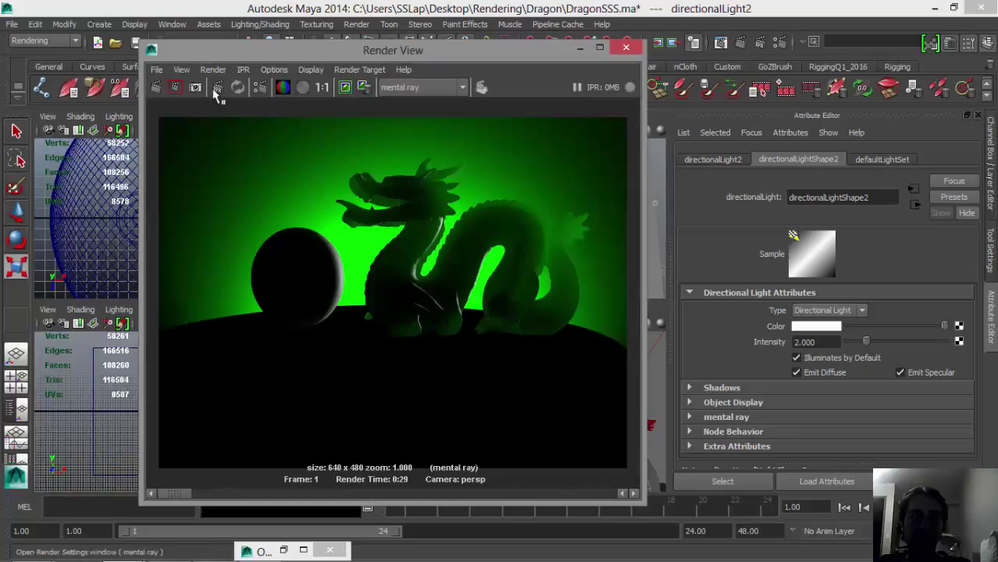
pyautogui.click(157, 88)
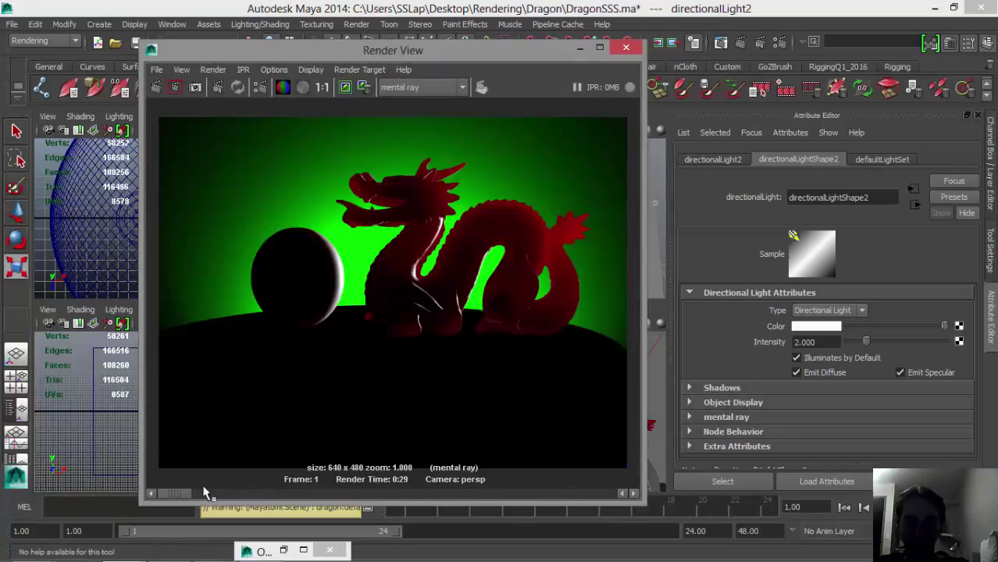
# Compare the new dragon render with the earlier stored renders, ending on the newest image
pyautogui.moveTo(171, 493)
pyautogui.mouseDown()
pyautogui.moveTo(249, 497)
pyautogui.moveTo(360, 479)
pyautogui.mouseUp()
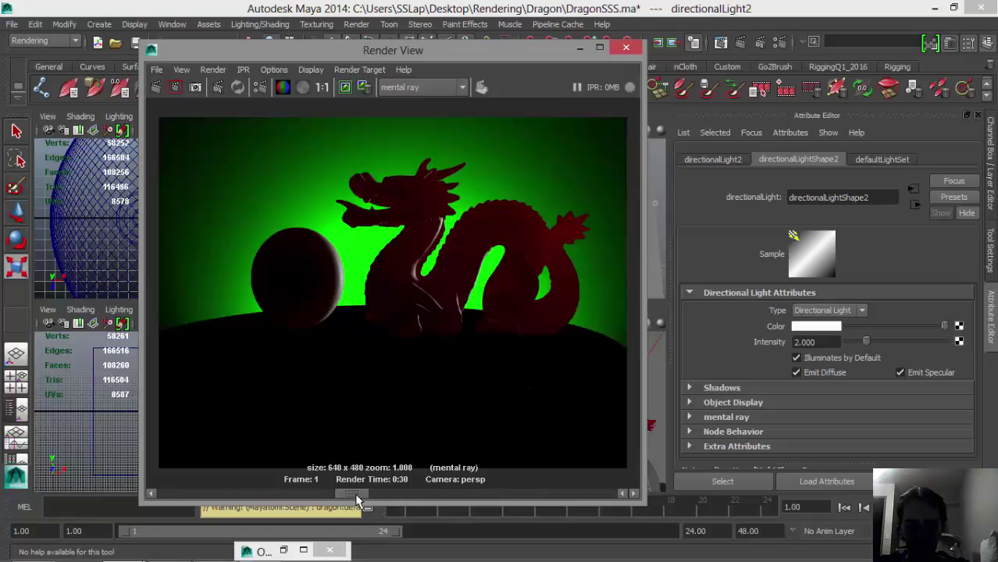
pyautogui.click(383, 495)
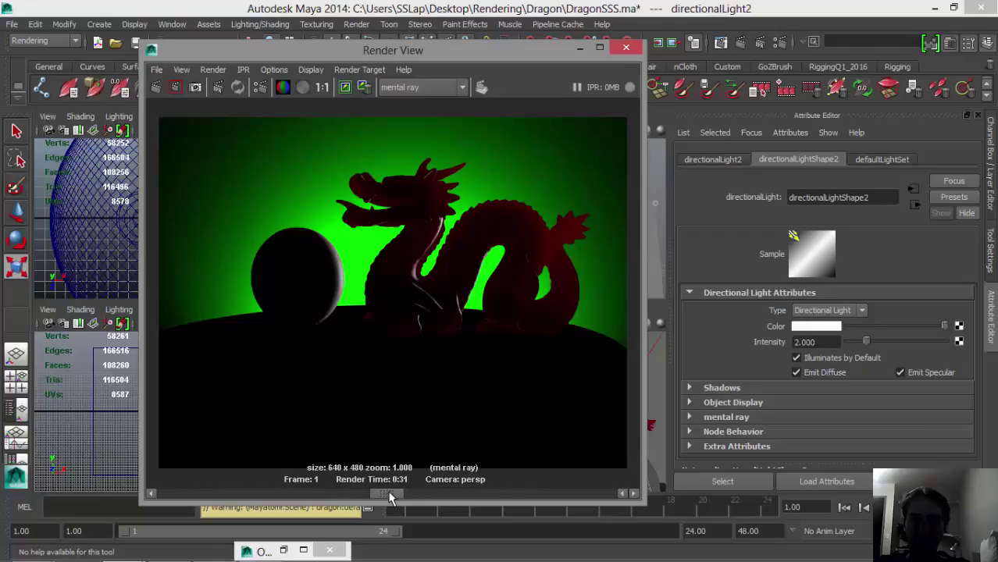
pyautogui.moveTo(386, 495); pyautogui.dragTo(176, 495)
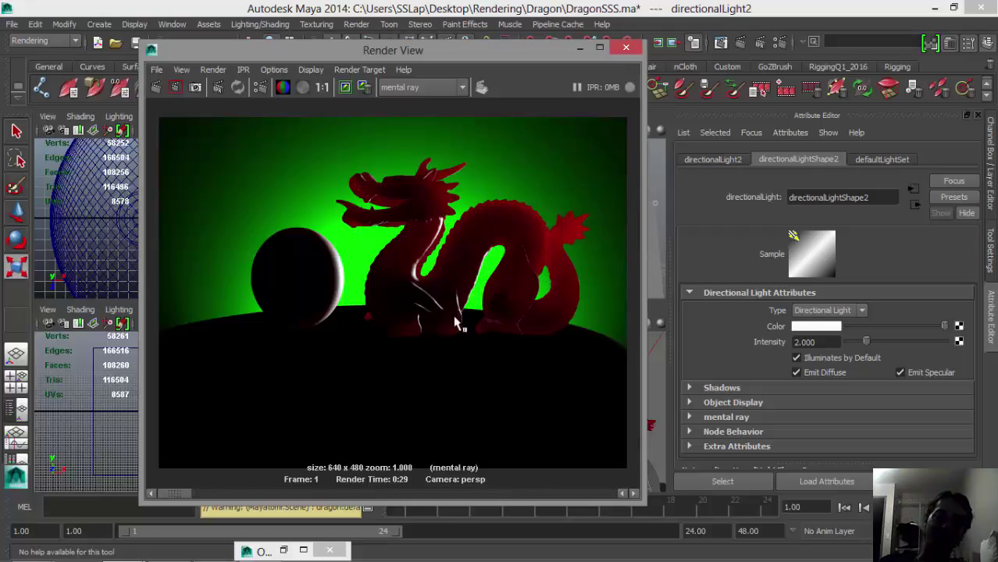
# Close the render window, switch to the Word notes and examine the white-marble subsurface scattering section with its dragon renders
pyautogui.click(625, 47)
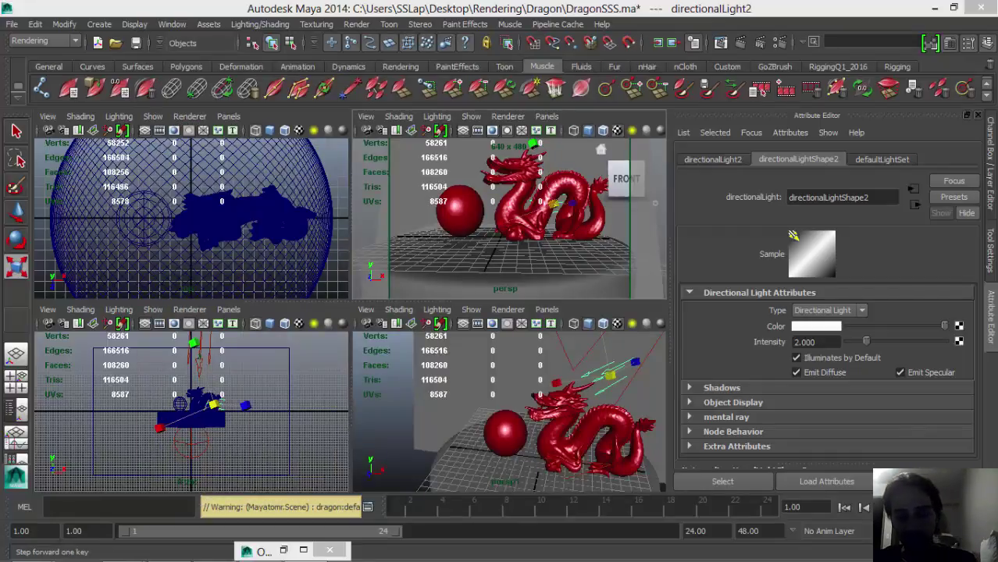
pyautogui.hotkey('alt', 'Tab')
pyautogui.press('Escape')
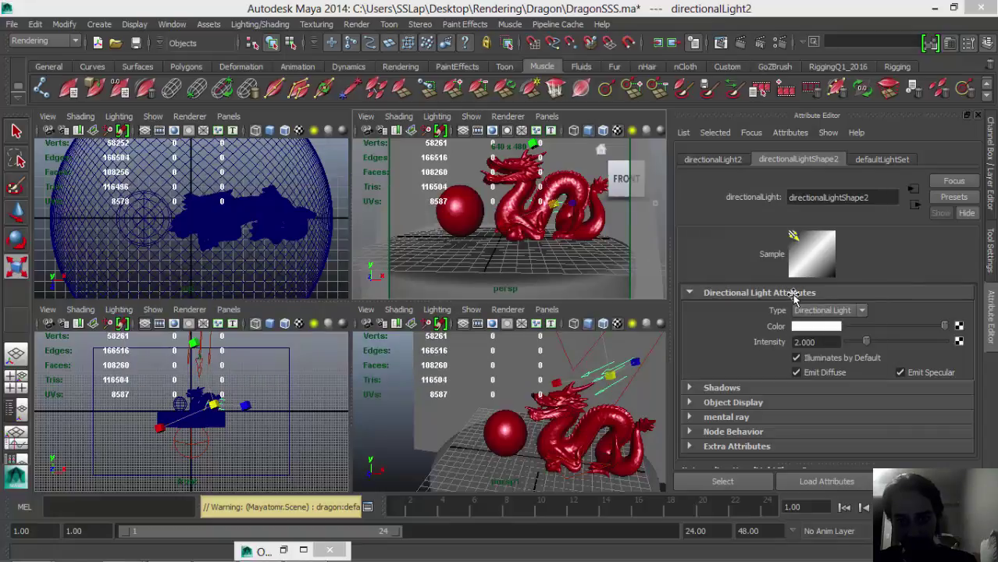
pyautogui.hotkey('alt', 'Tab')
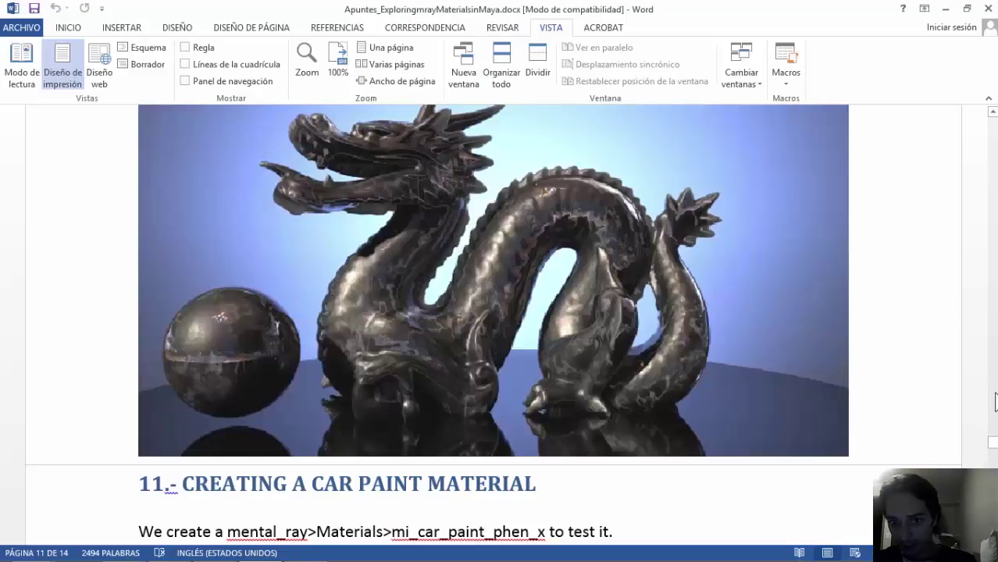
pyautogui.scroll(10, 995, 400)
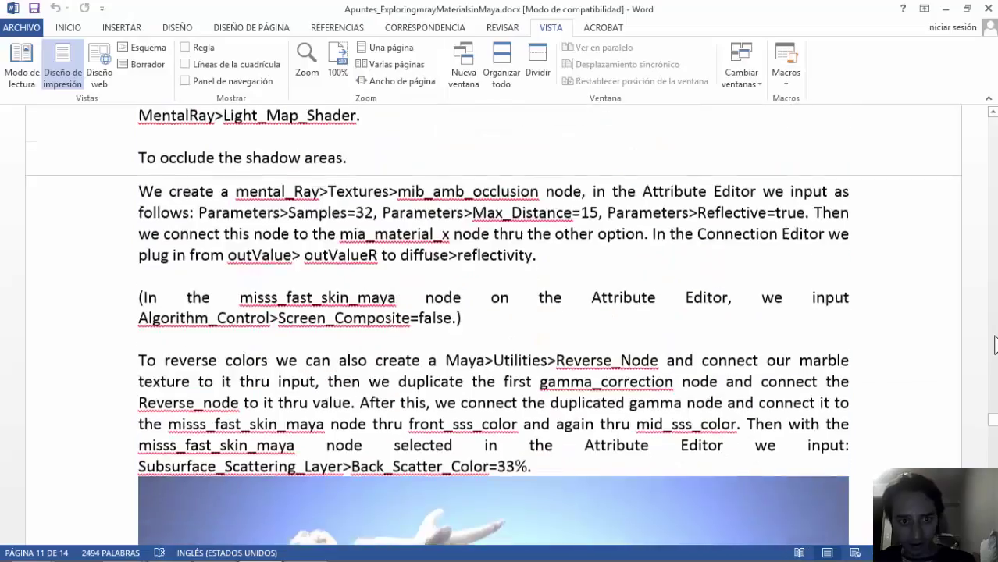
pyautogui.scroll(10, 994, 344)
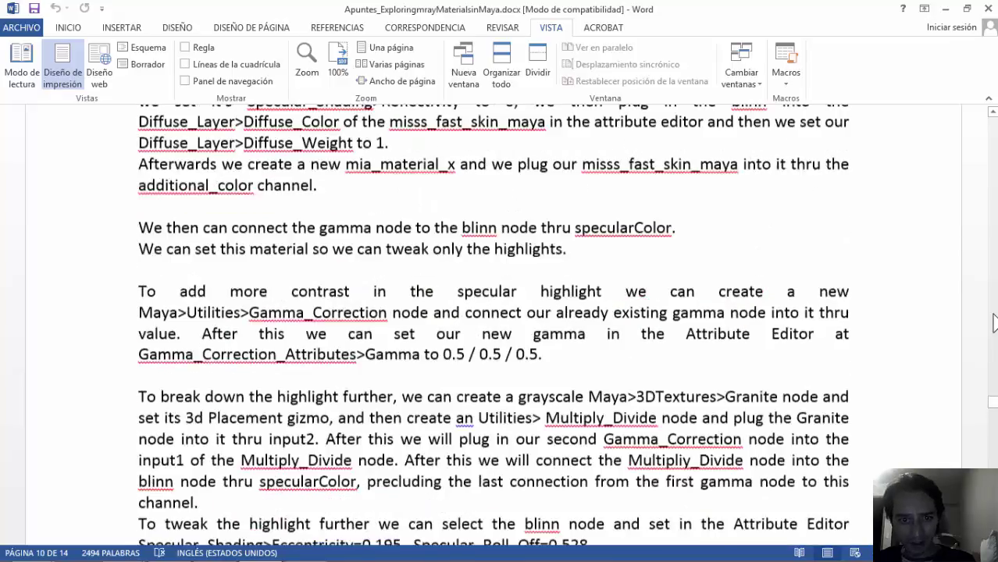
pyautogui.scroll(10, 995, 322)
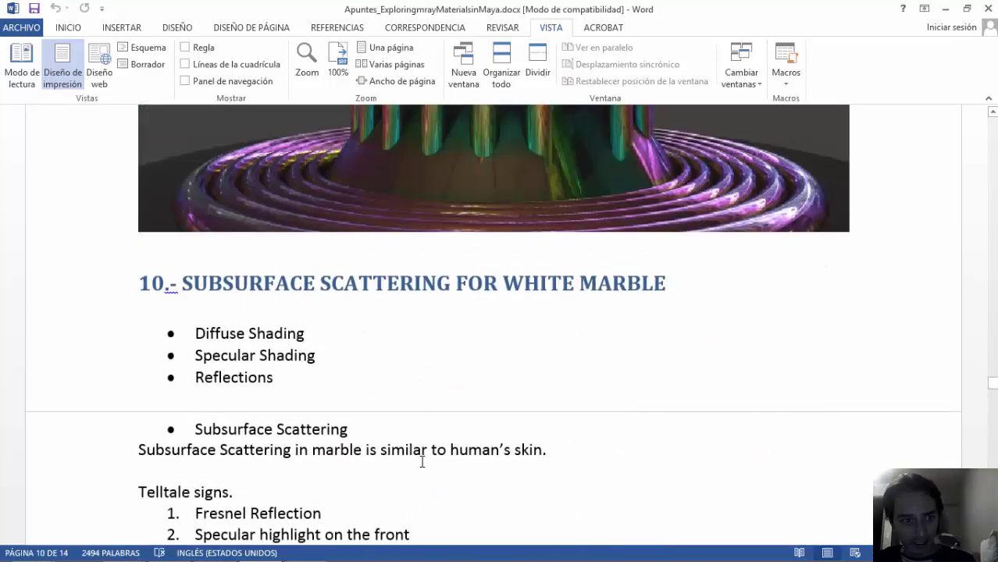
pyautogui.scroll(-4, 421, 461)
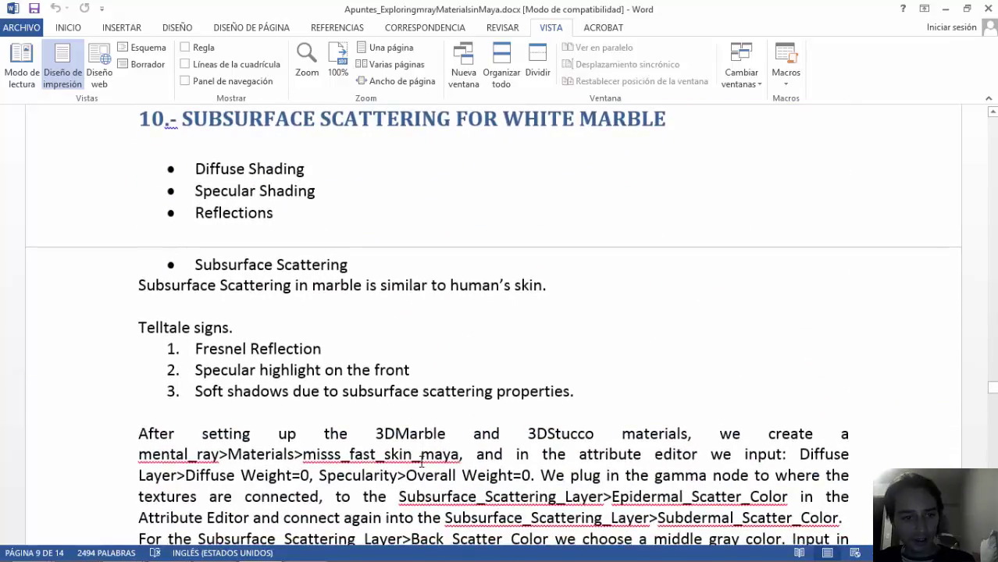
pyautogui.scroll(-10, 422, 461)
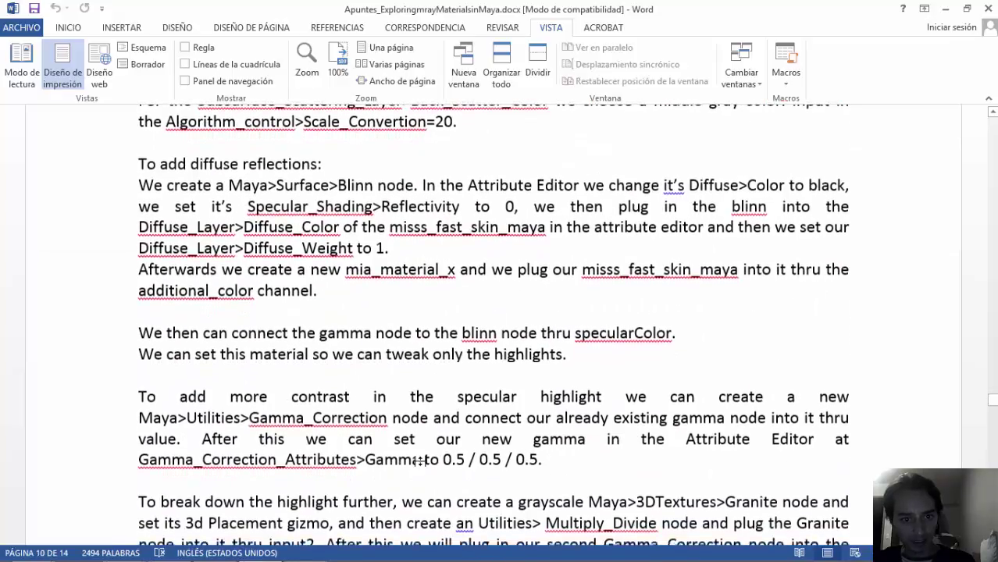
pyautogui.scroll(-20, 419, 461)
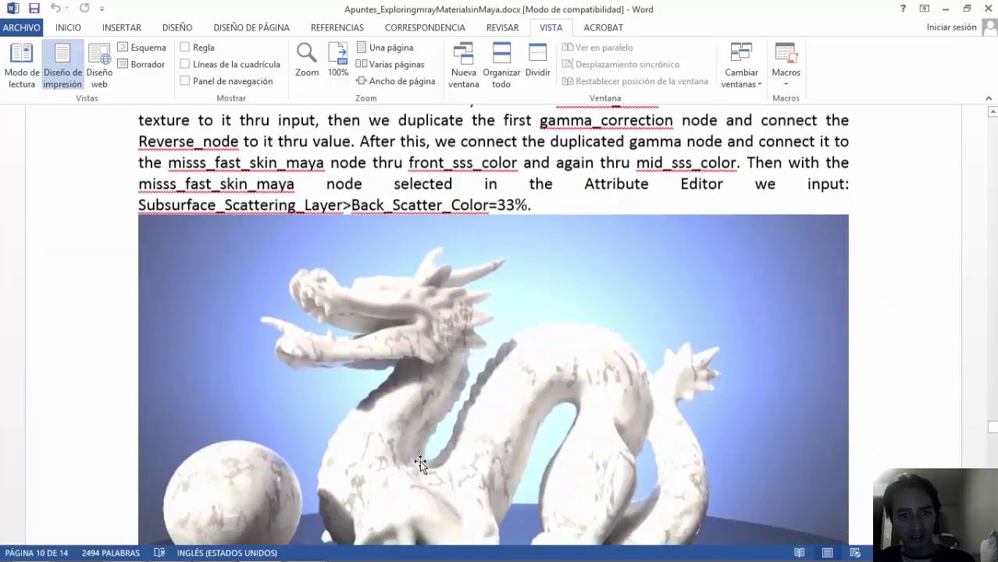
pyautogui.scroll(-4, 419, 461)
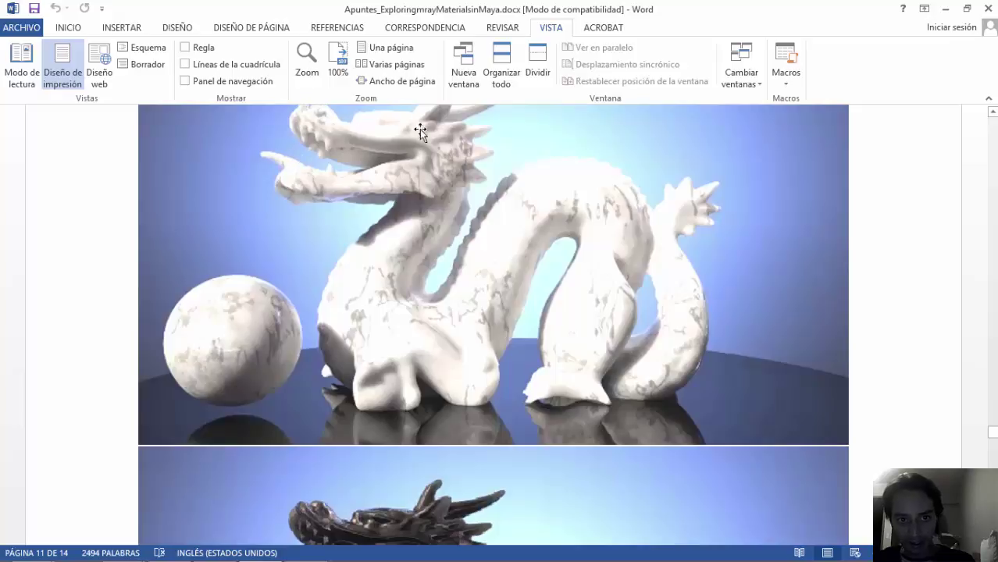
pyautogui.scroll(-7, 488, 407)
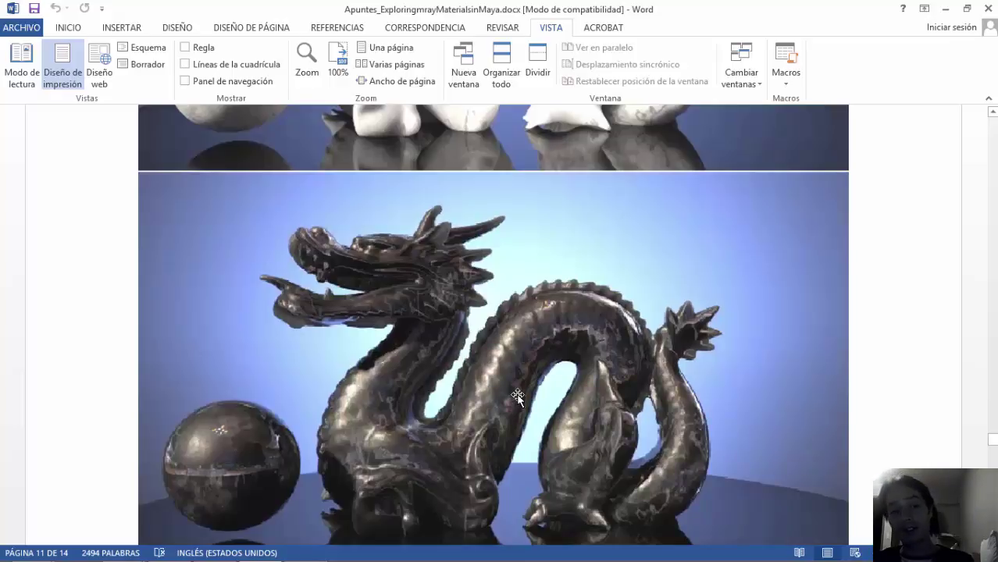
pyautogui.scroll(-4, 518, 395)
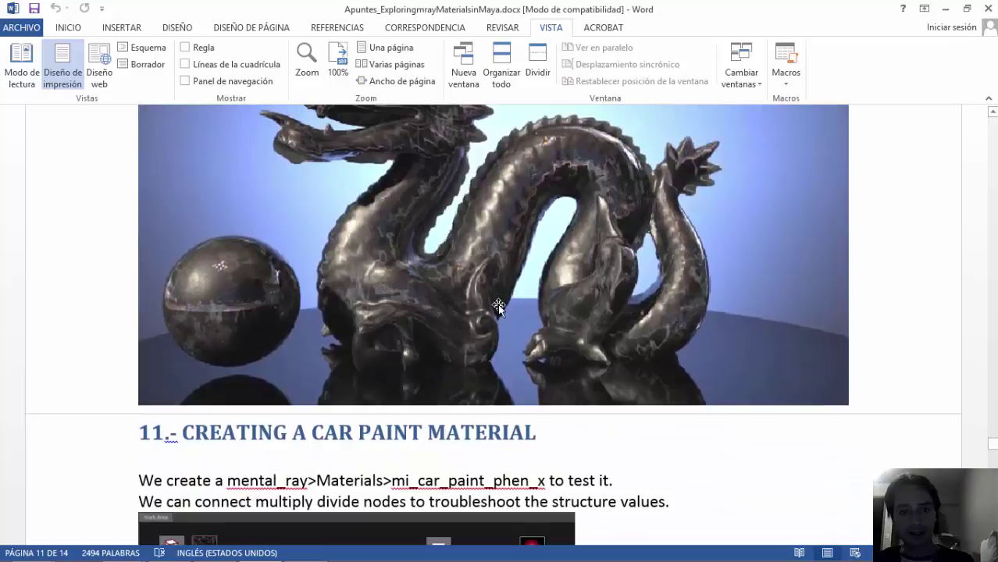
# Review the marble notes again, from the dragon renders back to the paragraph on the 3DMarble and 3DStucco materials
pyautogui.scroll(3, 498, 307)
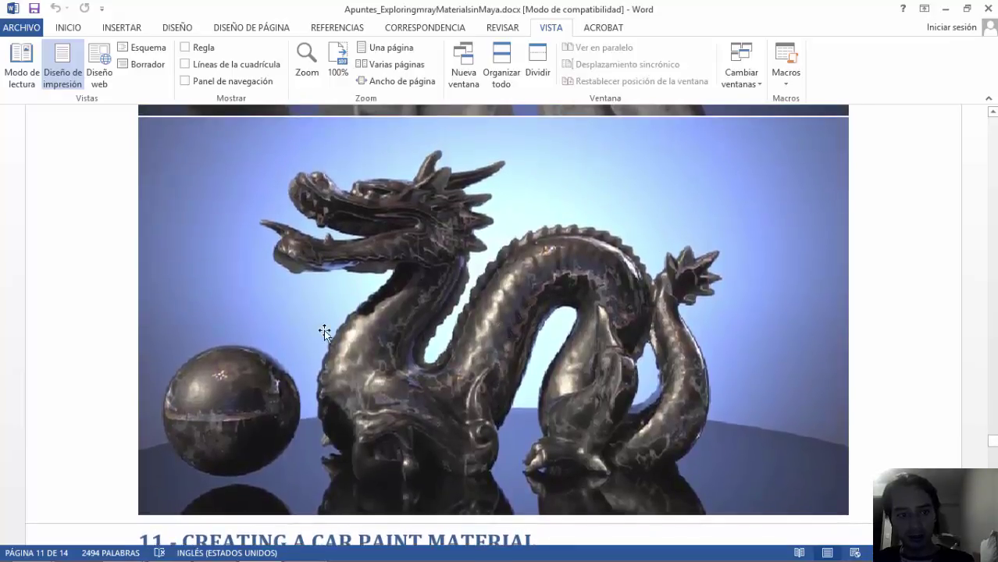
pyautogui.scroll(12, 418, 302)
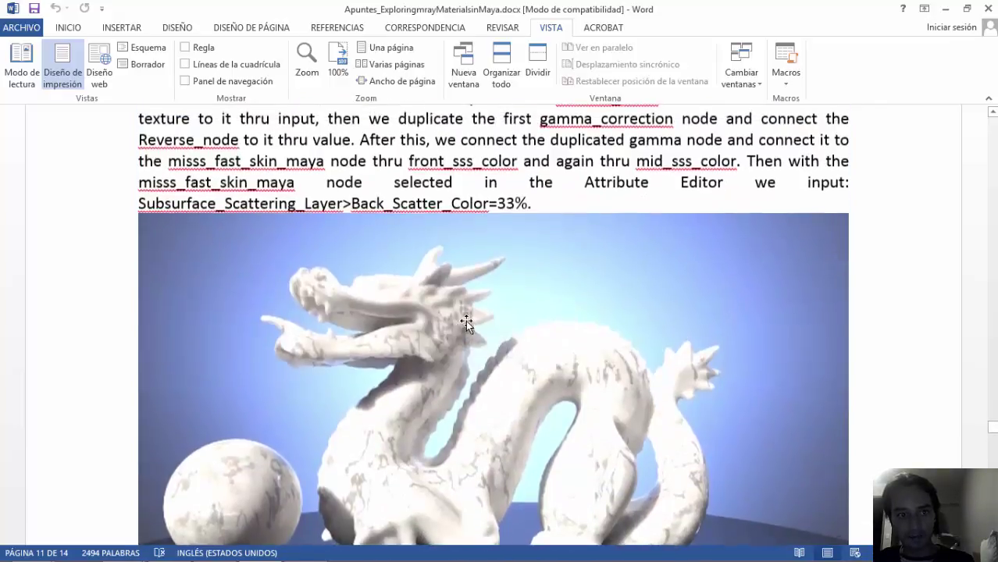
pyautogui.scroll(18, 469, 324)
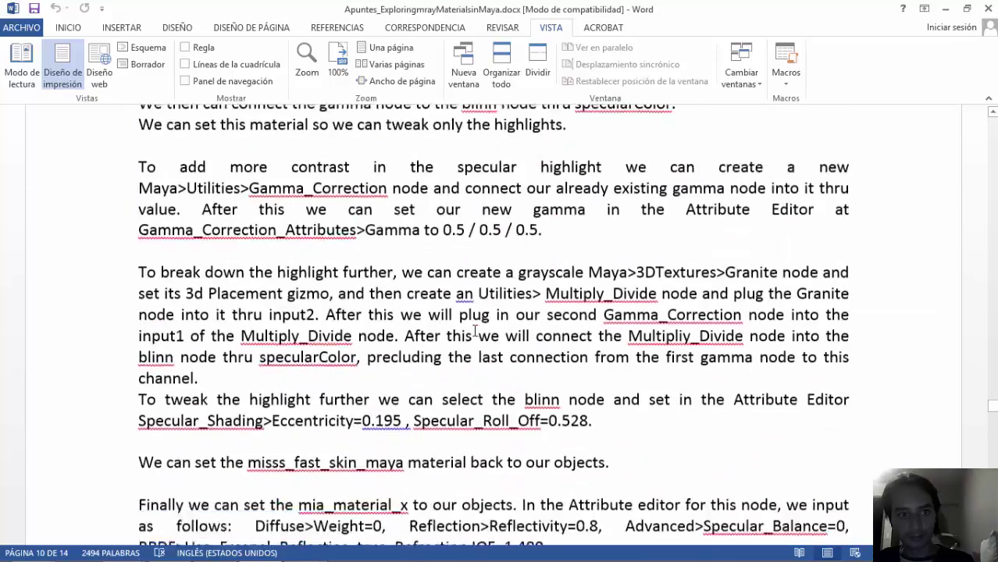
pyautogui.scroll(10, 474, 331)
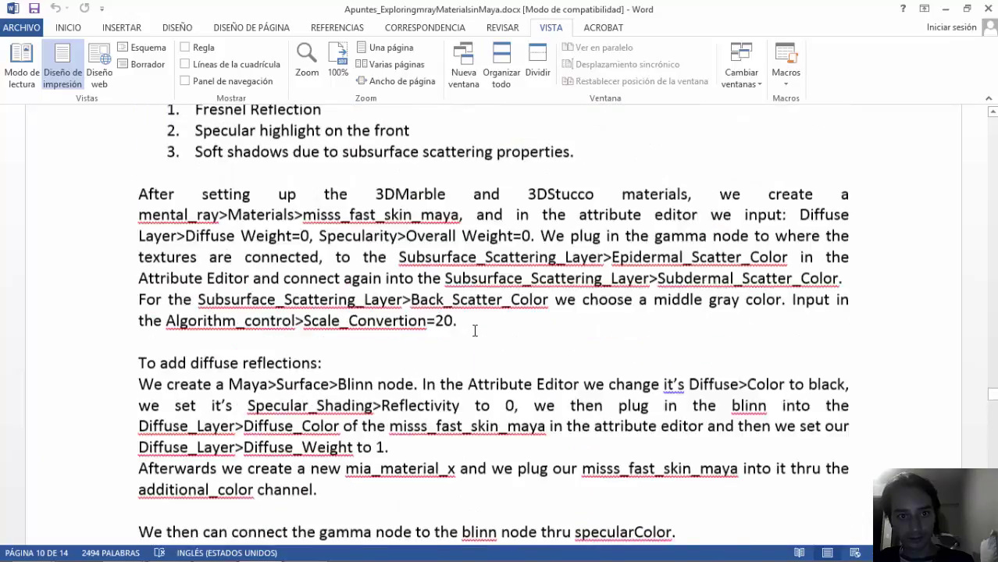
pyautogui.scroll(6, 474, 331)
pyautogui.scroll(-3, 442, 351)
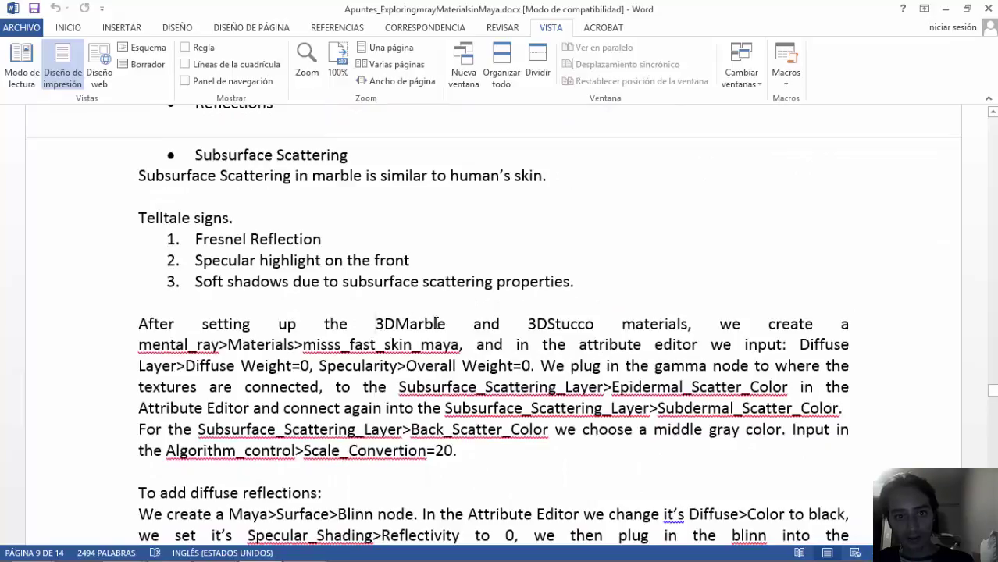
pyautogui.doubleClick(435, 324)
pyautogui.doubleClick(572, 323)
# Switch back to Maya, select the dragon and examine the diffuse and subsurface layer settings of its misss_fast_skin_maya1 material
pyautogui.hotkey('alt', 'Tab')
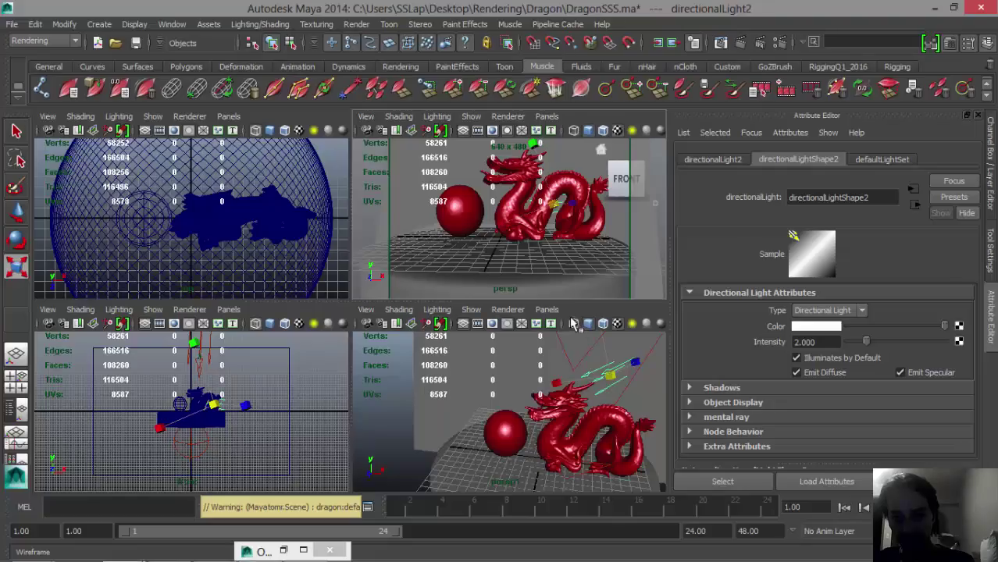
pyautogui.click(576, 191)
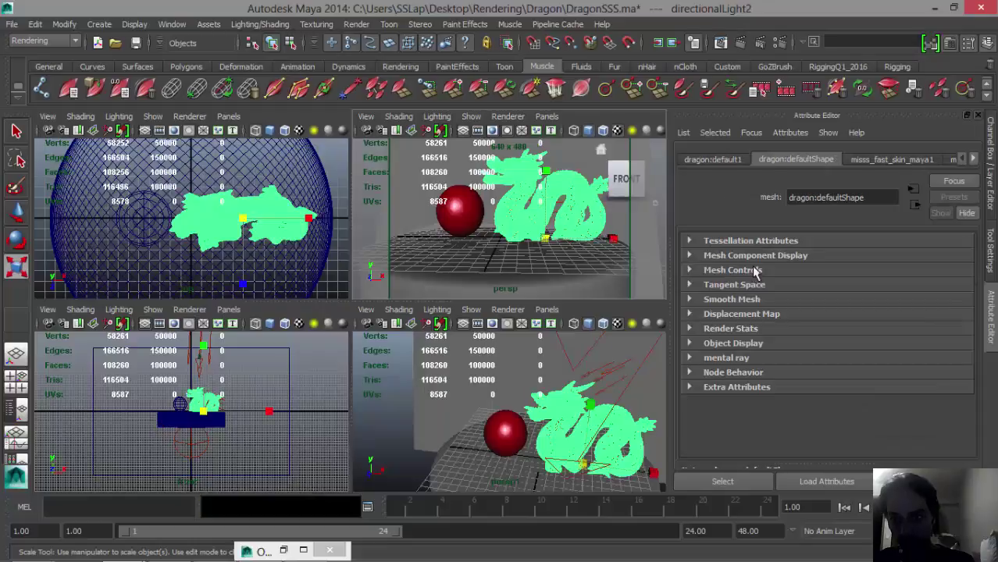
pyautogui.click(906, 159)
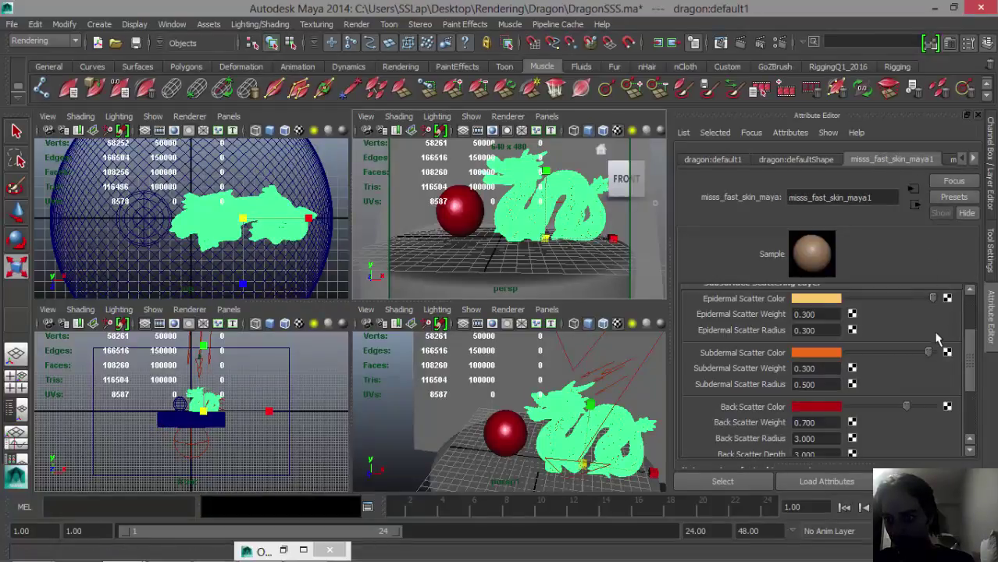
pyautogui.moveTo(968, 346); pyautogui.dragTo(959, 311)
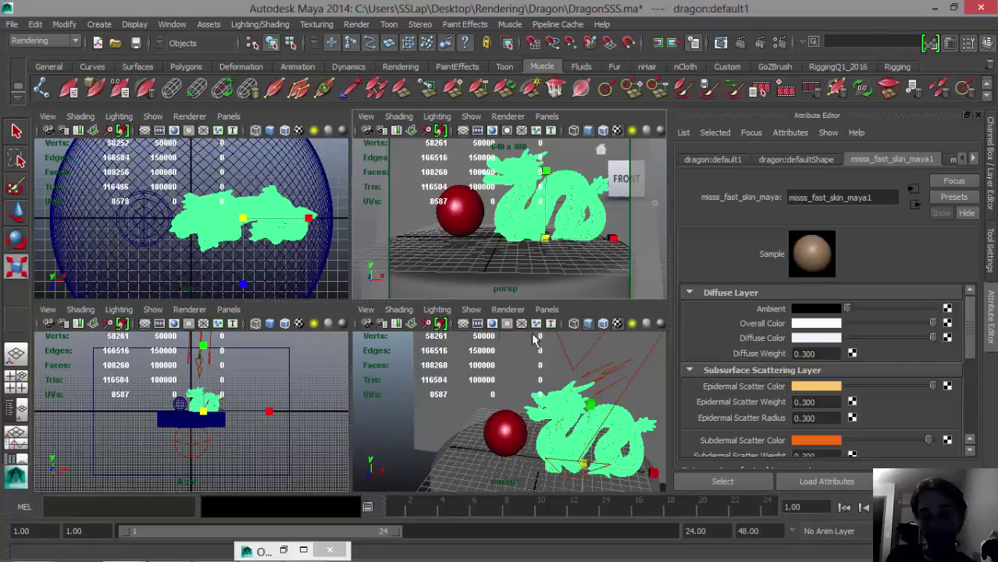
# Browse the 3D textures available for the skin material's Diffuse Color
pyautogui.click(946, 336)
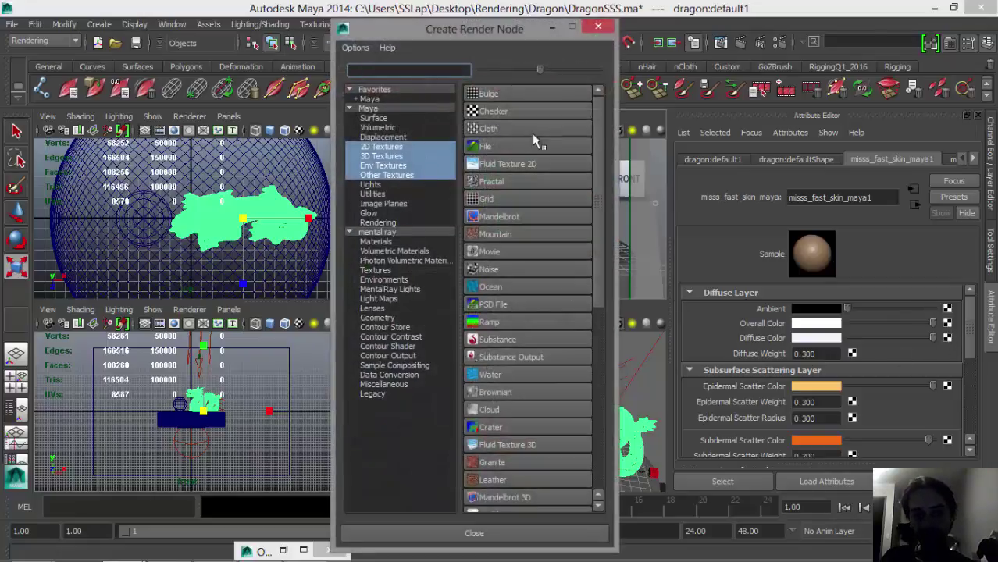
pyautogui.click(388, 157)
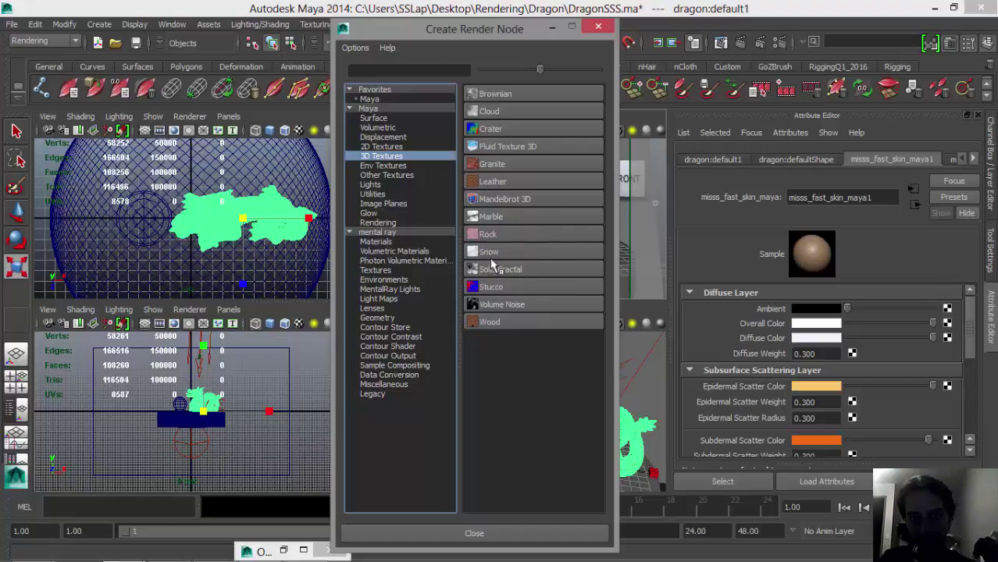
pyautogui.click(598, 28)
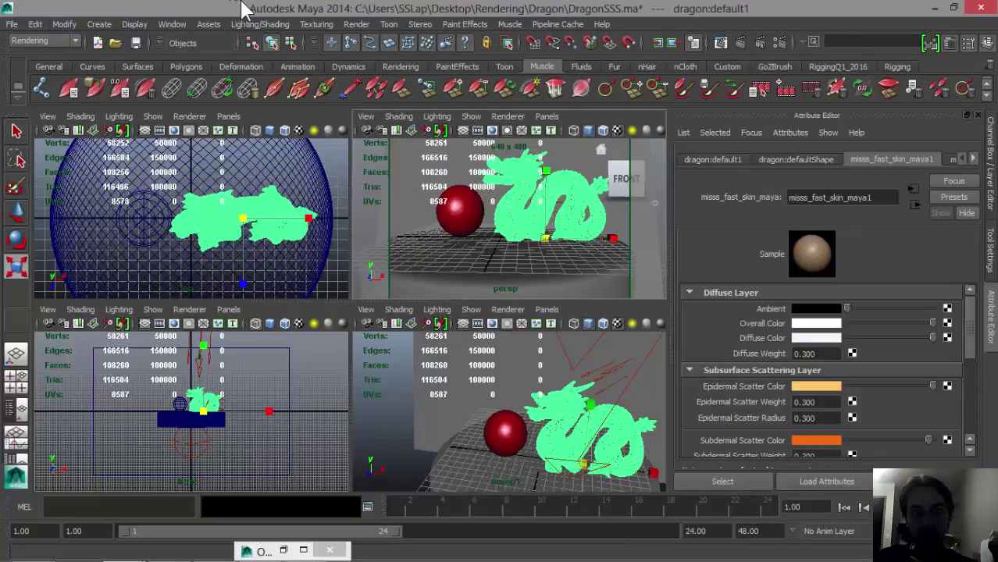
# Set the current project to the Bugati folder inside Desktop\Rendering\Render3
pyautogui.click(11, 24)
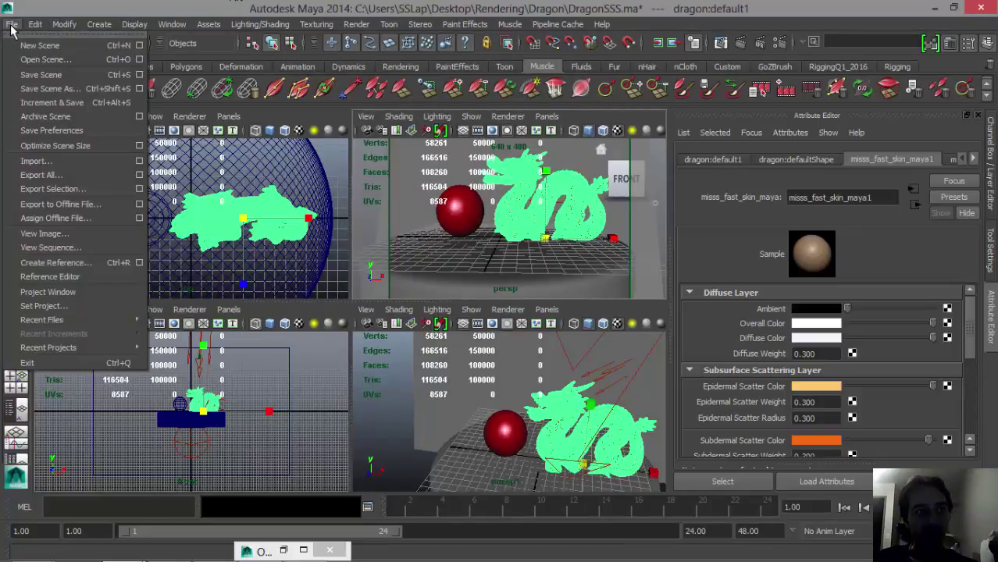
pyautogui.click(68, 307)
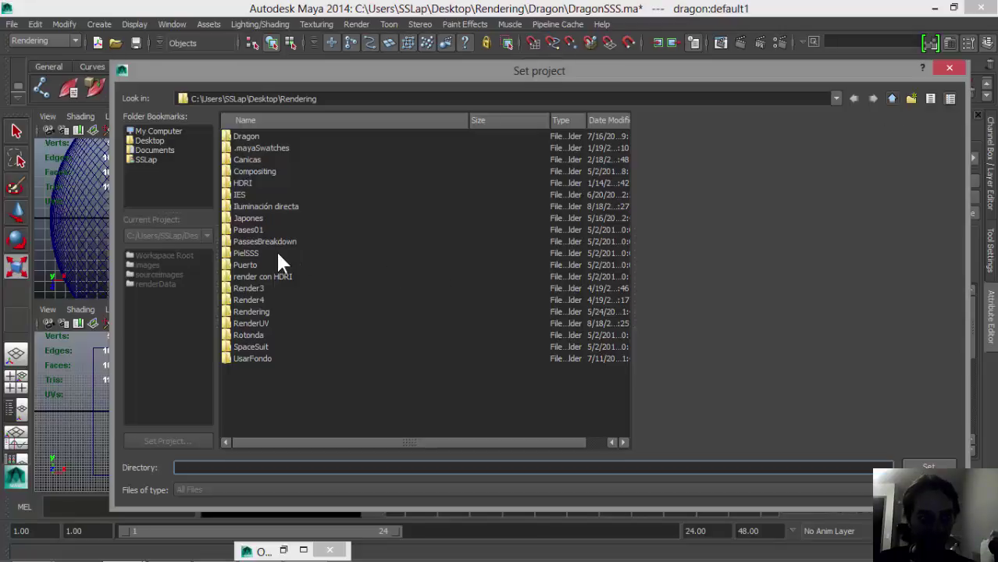
pyautogui.press('BackSpace')
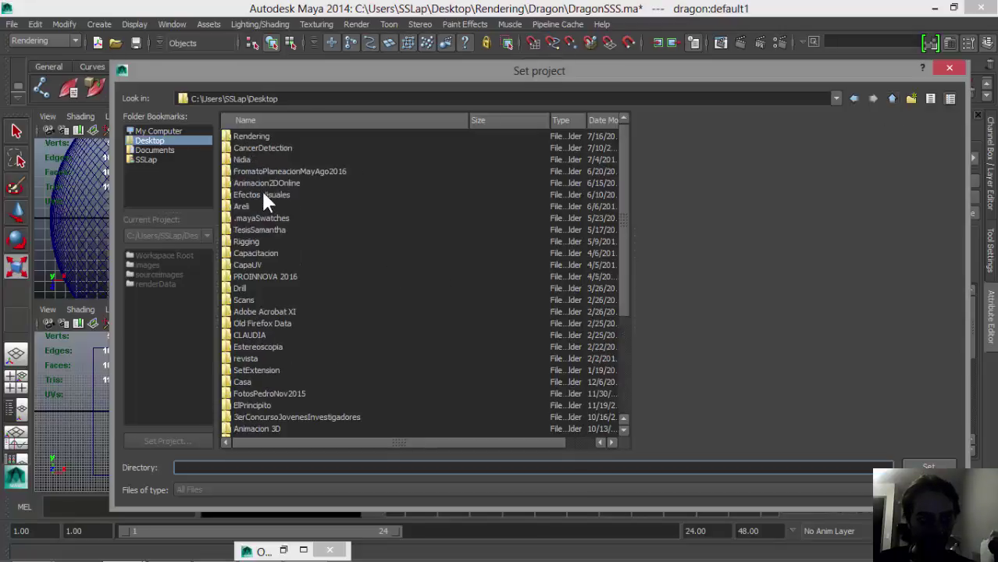
pyautogui.click(251, 137)
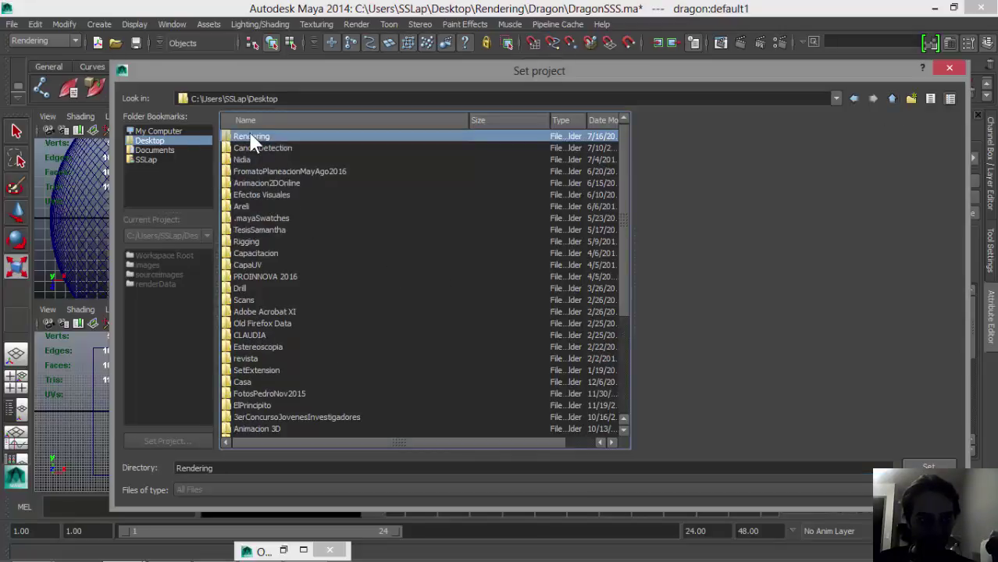
pyautogui.doubleClick(251, 137)
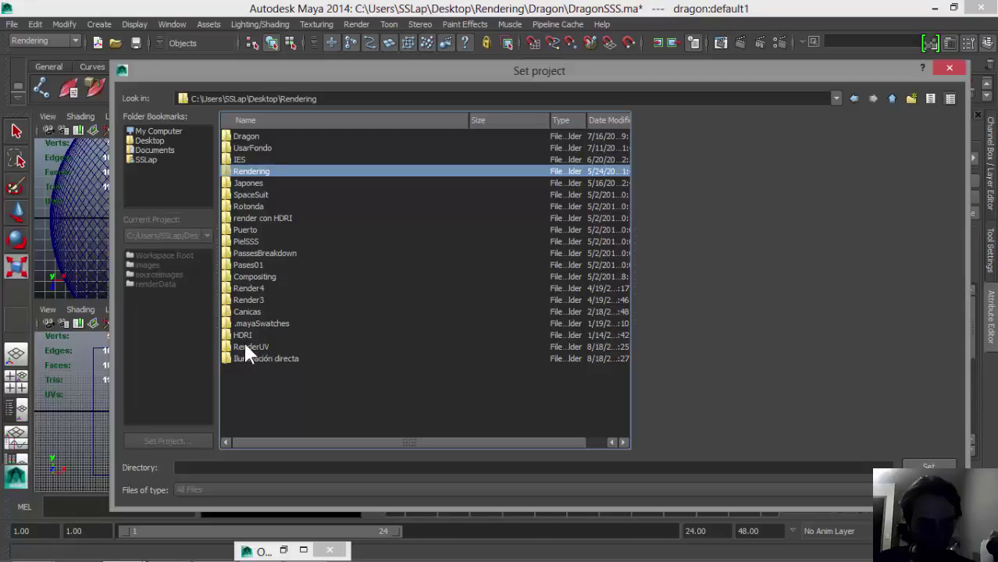
pyautogui.click(249, 299)
pyautogui.doubleClick(254, 301)
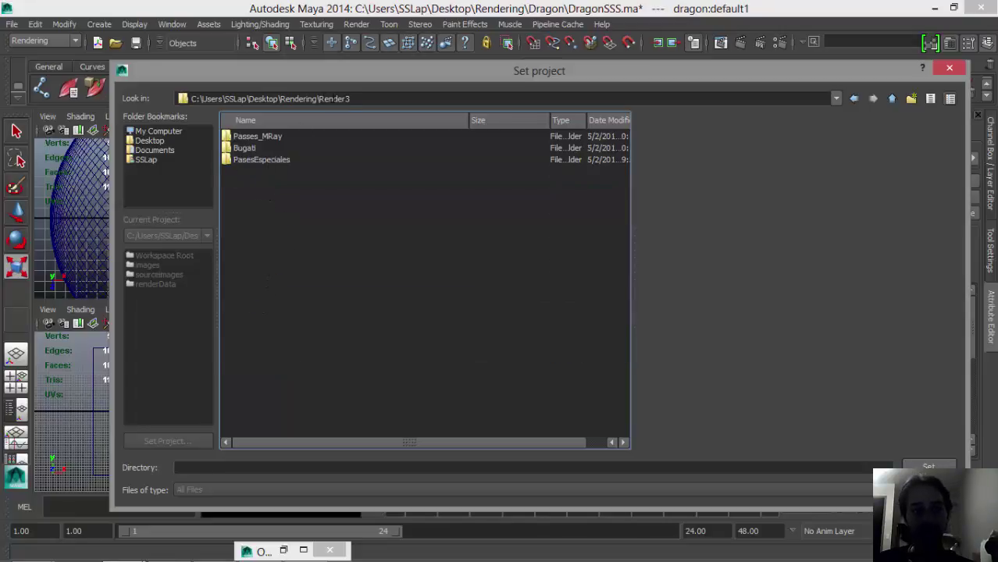
pyautogui.doubleClick(341, 98)
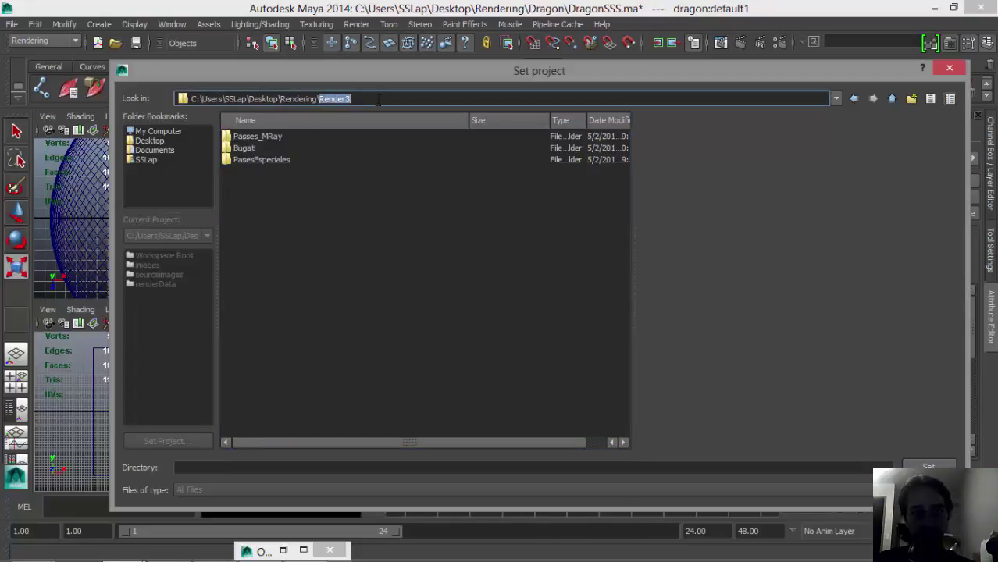
pyautogui.click(244, 148)
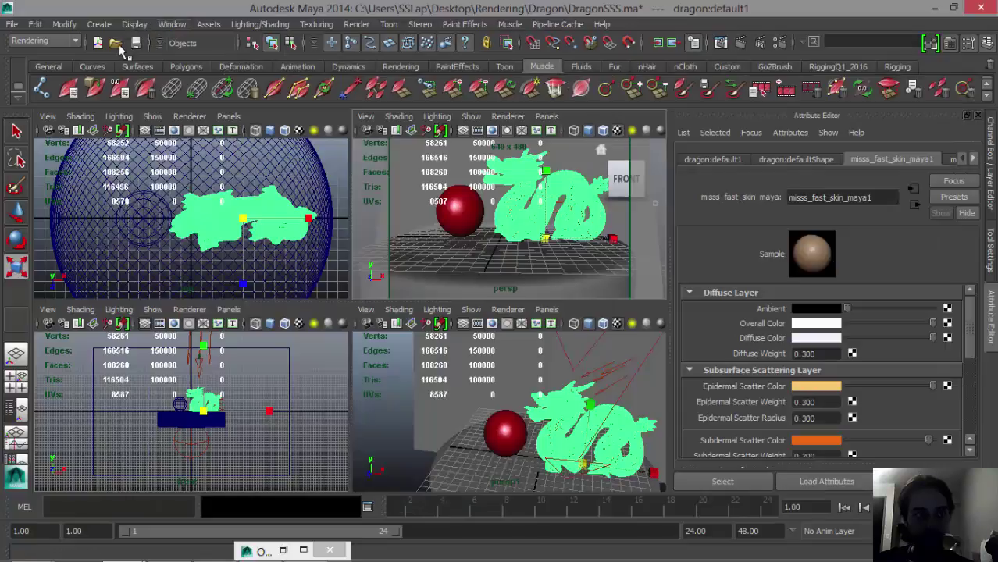
# Open the scene bugatti inicio (2).ma from the Bugati project's scenes folder
pyautogui.click(116, 43)
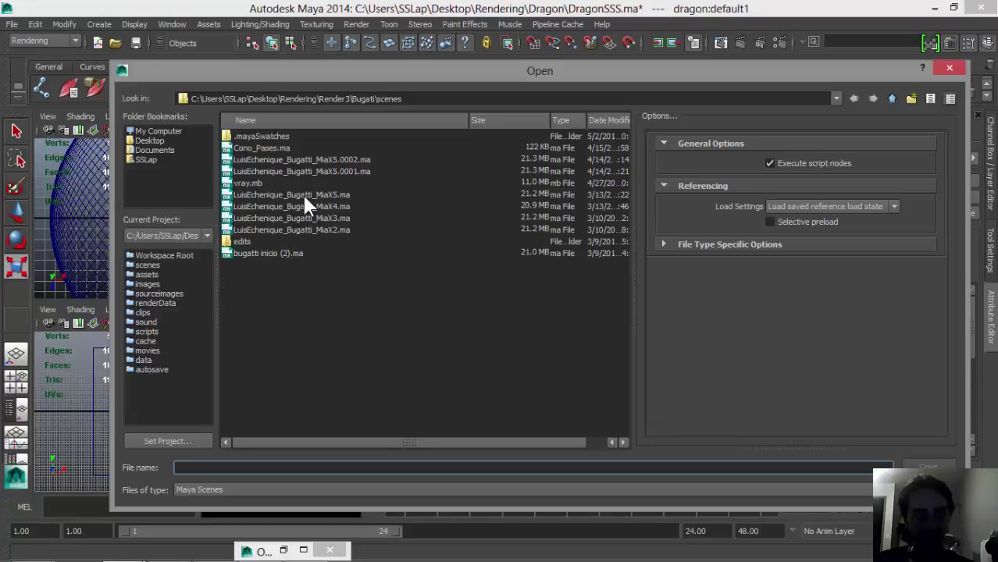
pyautogui.click(265, 254)
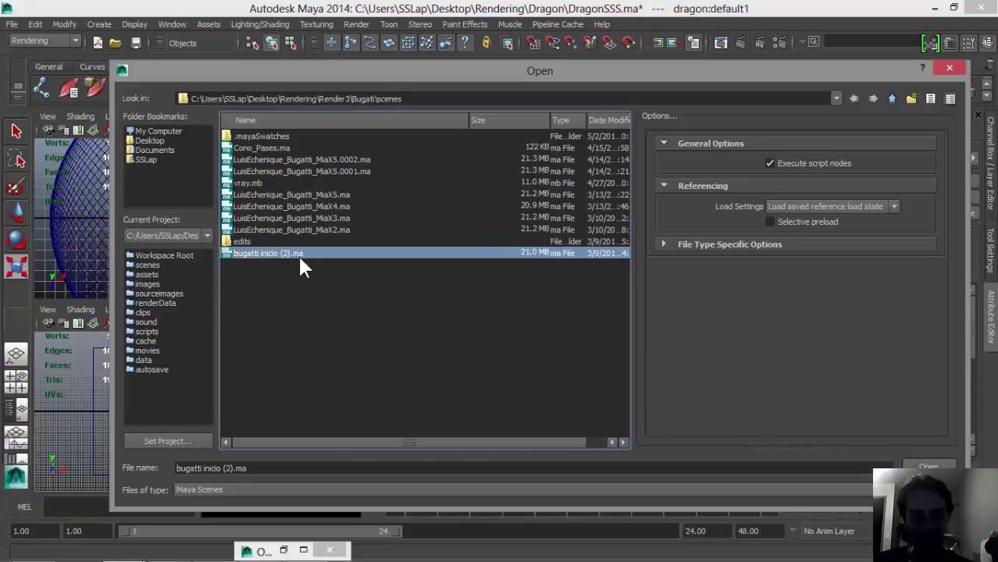
pyautogui.click(926, 466)
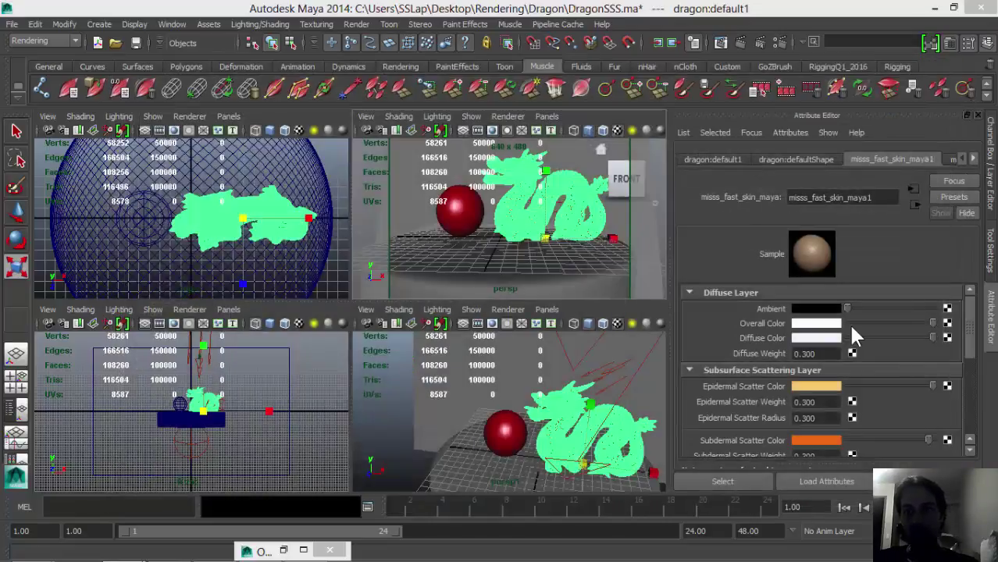
# Frame the whole Bugatti inside the resolution gate of the perspective view and check which renderer the render settings use
pyautogui.click(494, 289)
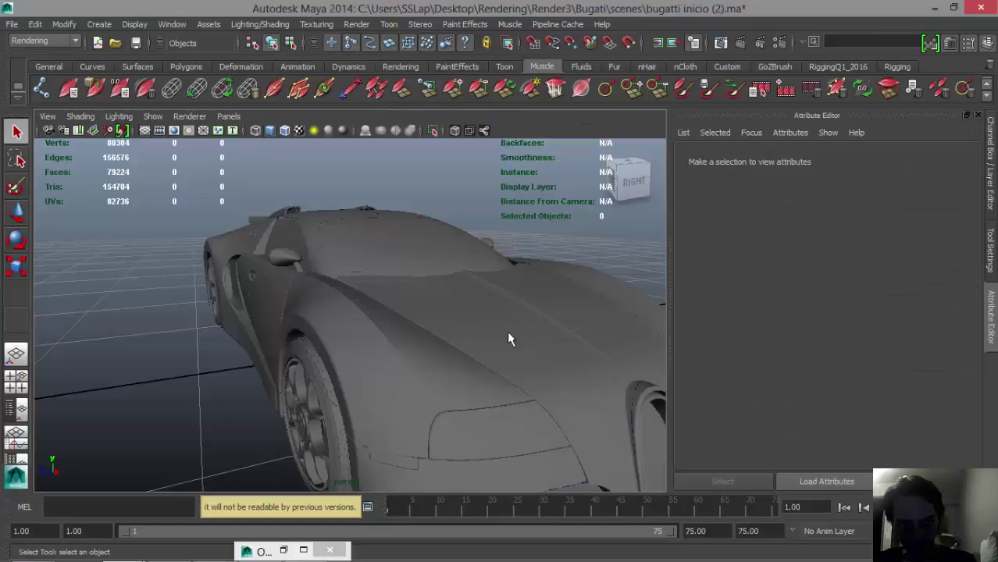
pyautogui.keyDown('alt'); pyautogui.moveTo(459, 343); pyautogui.dragTo(234, 152); pyautogui.keyUp('alt')
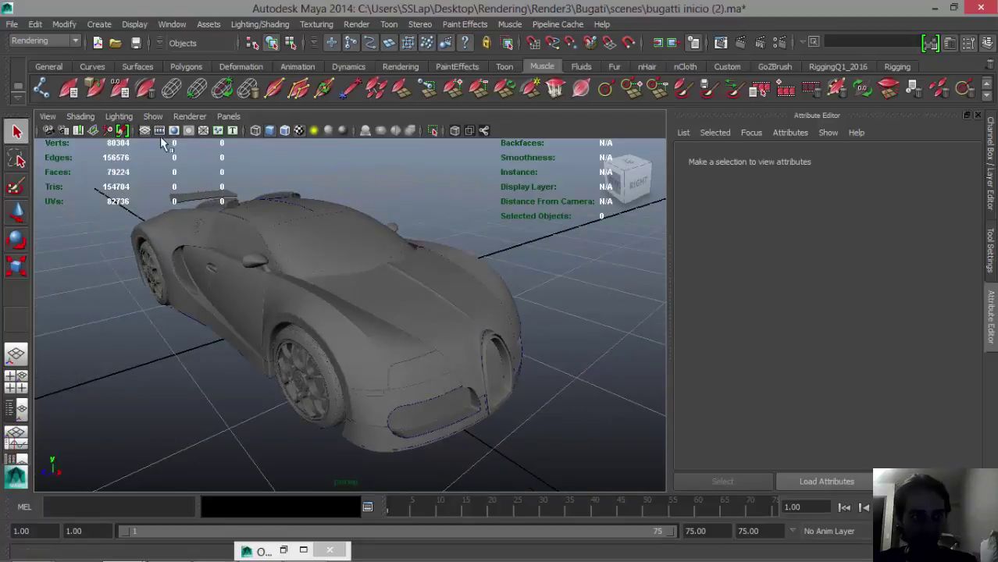
pyautogui.click(175, 131)
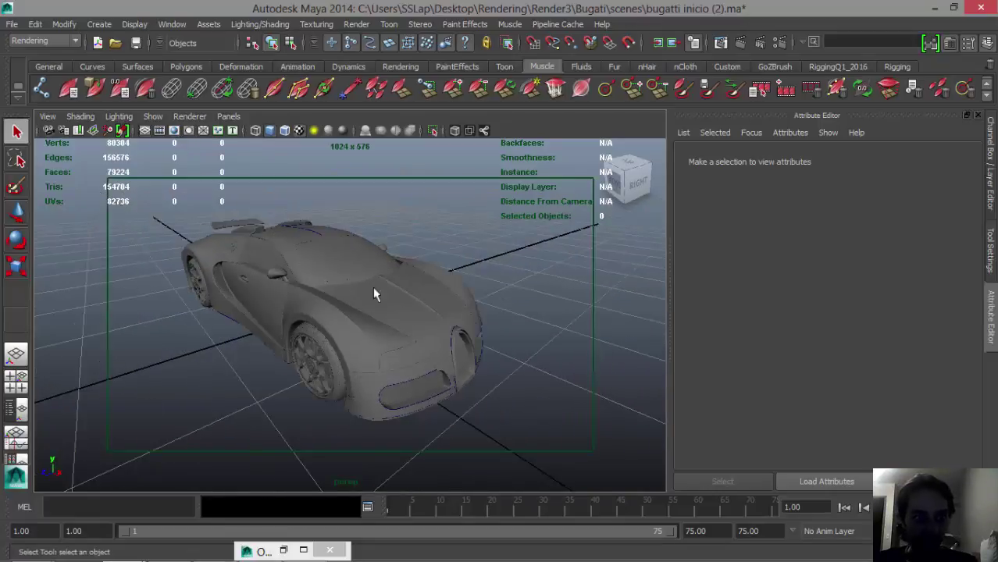
pyautogui.keyDown('alt'); pyautogui.moveTo(418, 297); pyautogui.dragTo(423, 294, button='middle'); pyautogui.keyUp('alt')
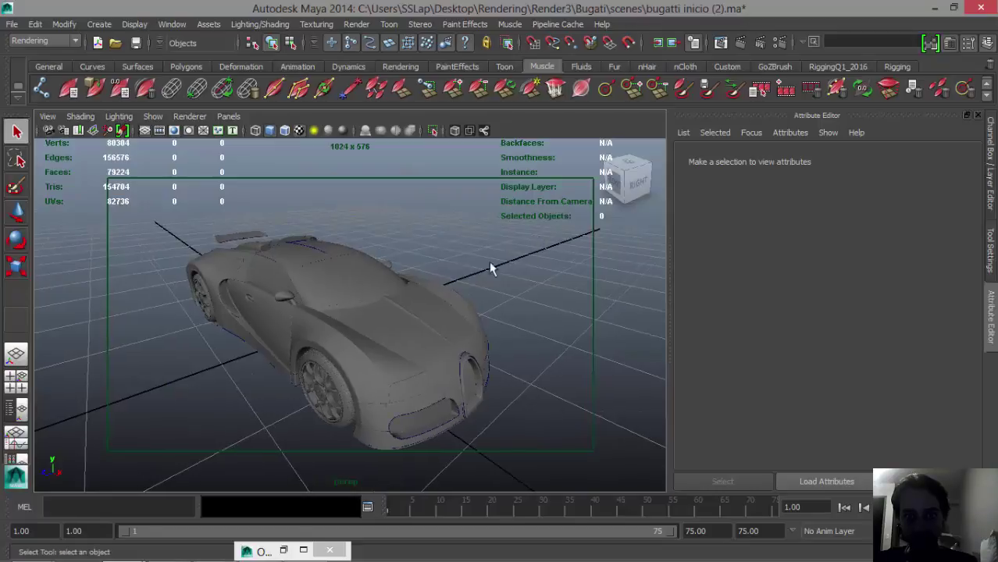
pyautogui.keyDown('alt'); pyautogui.moveTo(416, 317); pyautogui.dragTo(417, 314); pyautogui.keyUp('alt')
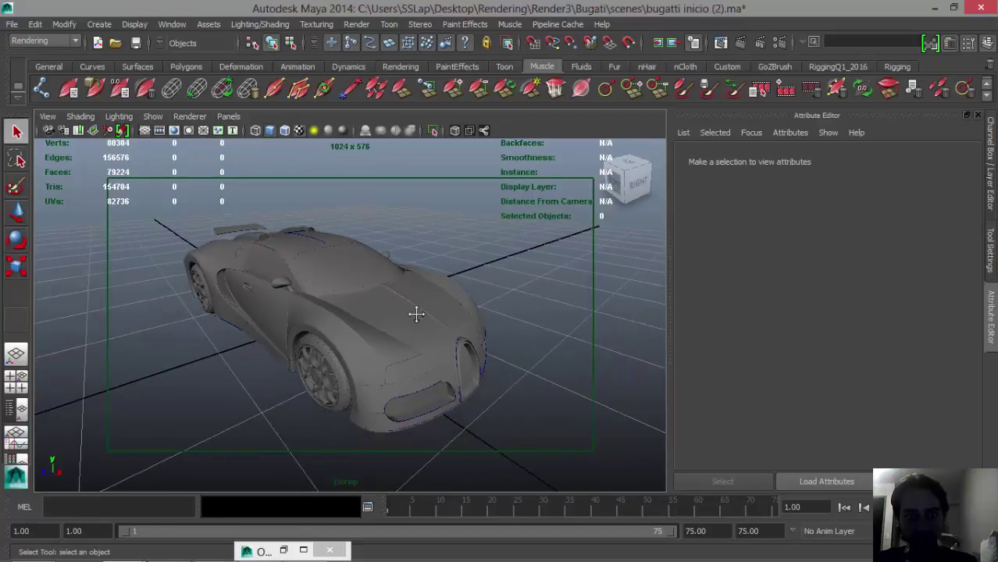
pyautogui.click(779, 42)
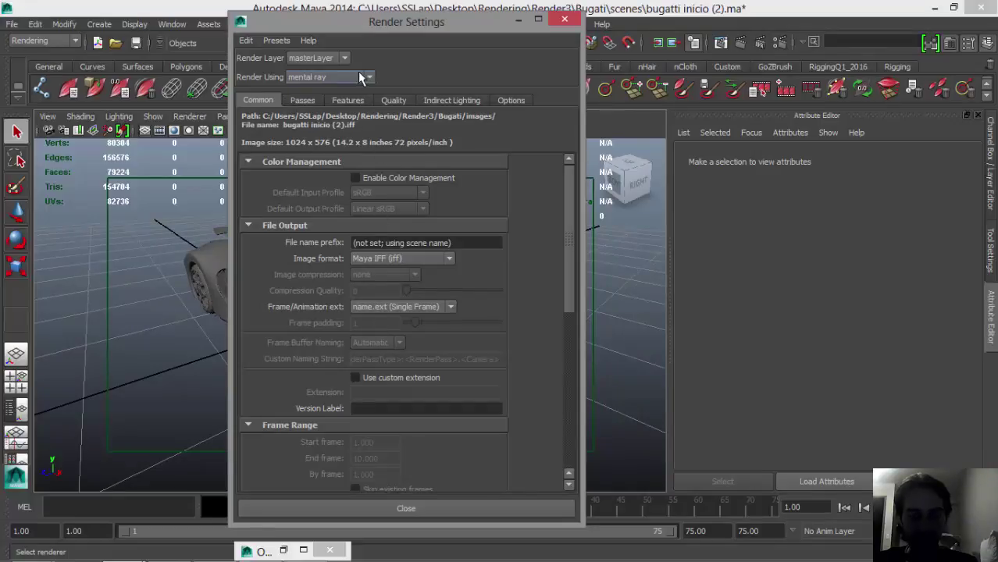
pyautogui.click(565, 20)
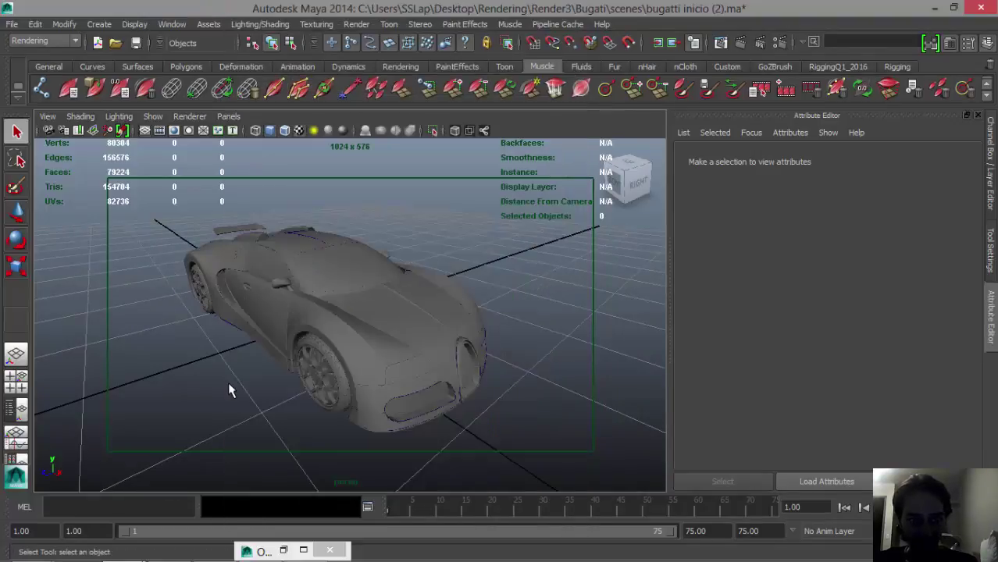
# Create a polygon plane as the ground under the car and scale it uniformly to about 15
pyautogui.press('space')
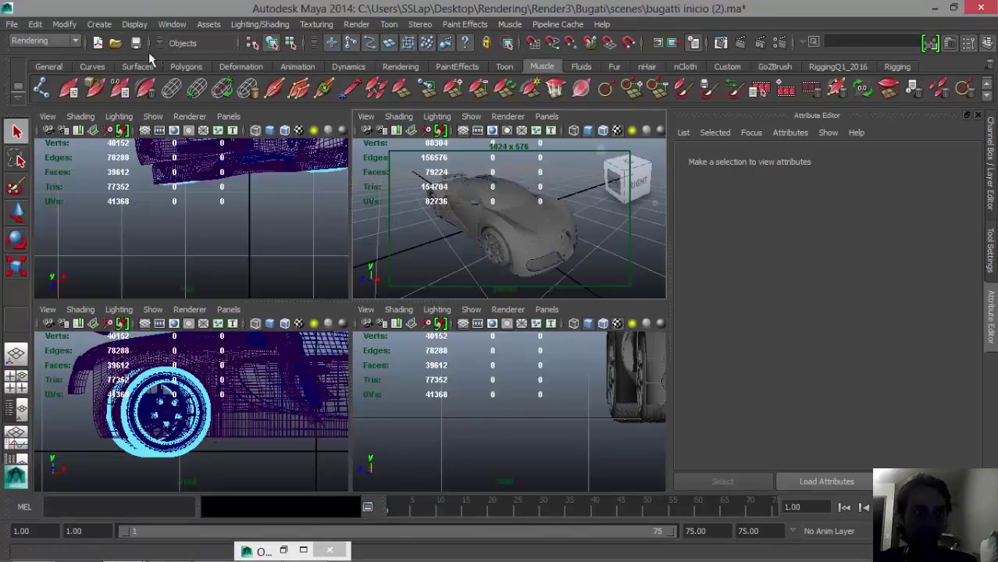
pyautogui.click(97, 24)
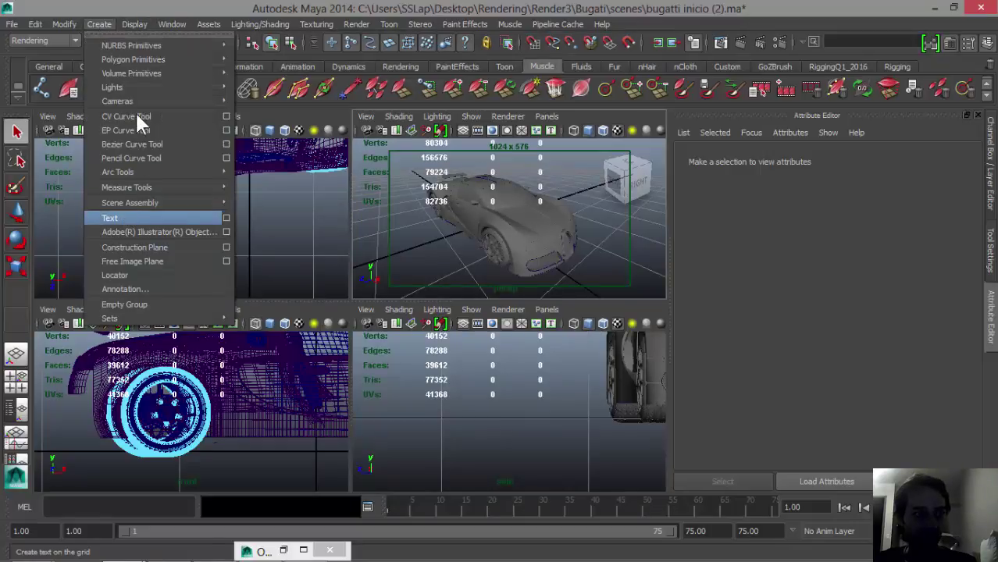
pyautogui.moveTo(131, 59)
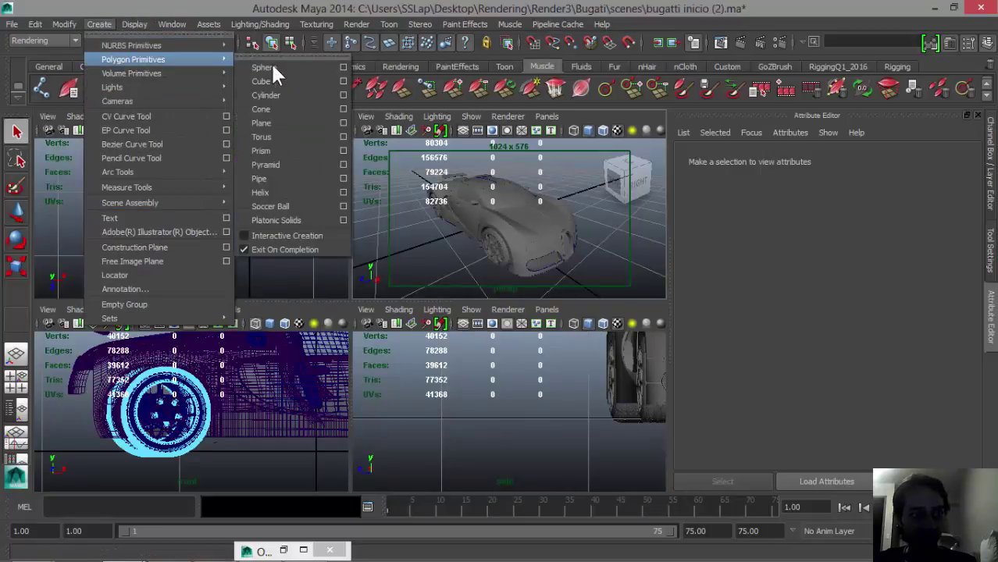
pyautogui.click(273, 123)
pyautogui.press('e')
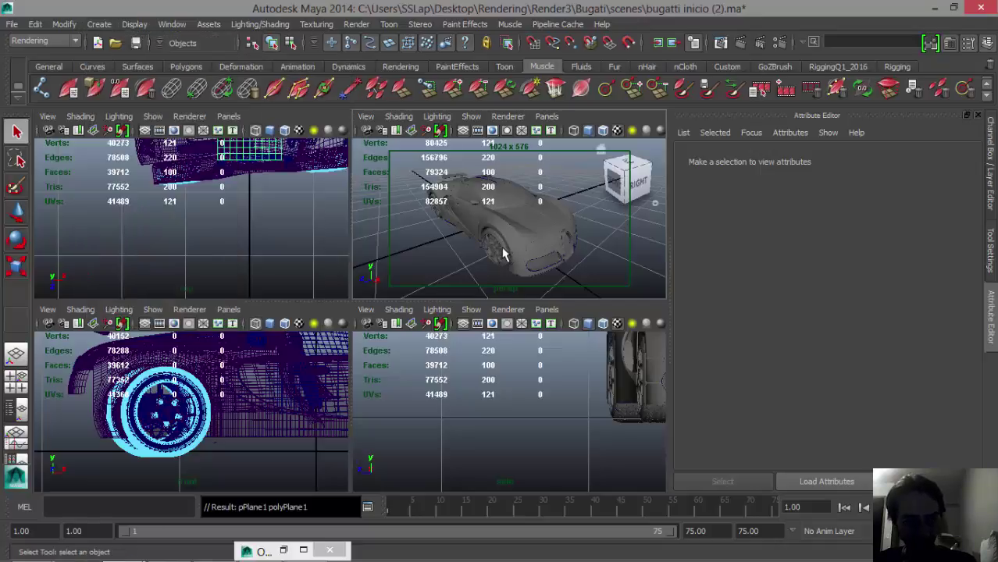
pyautogui.press('r')
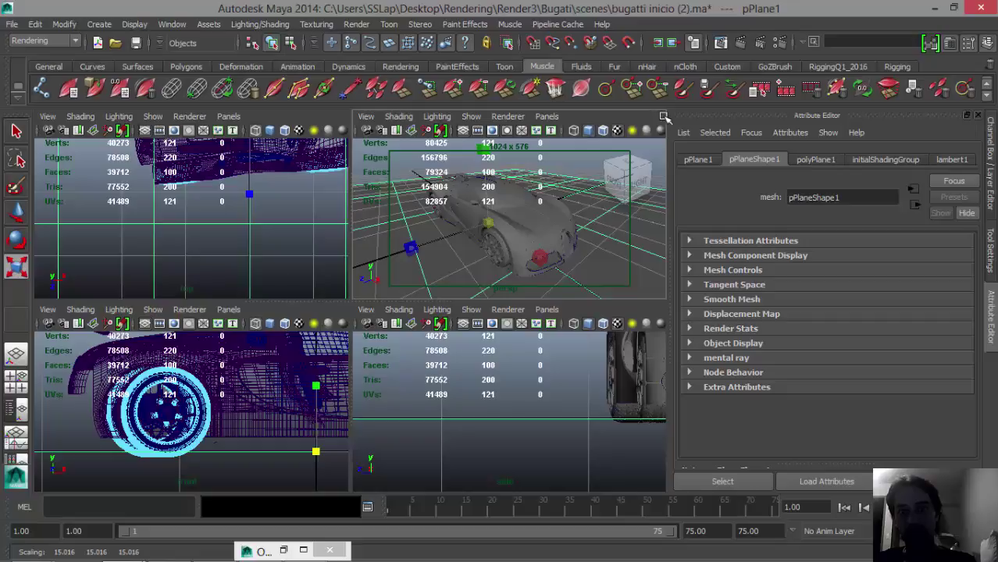
# Create a directional light in the Bugatti scene
pyautogui.click(95, 25)
pyautogui.moveTo(177, 85)
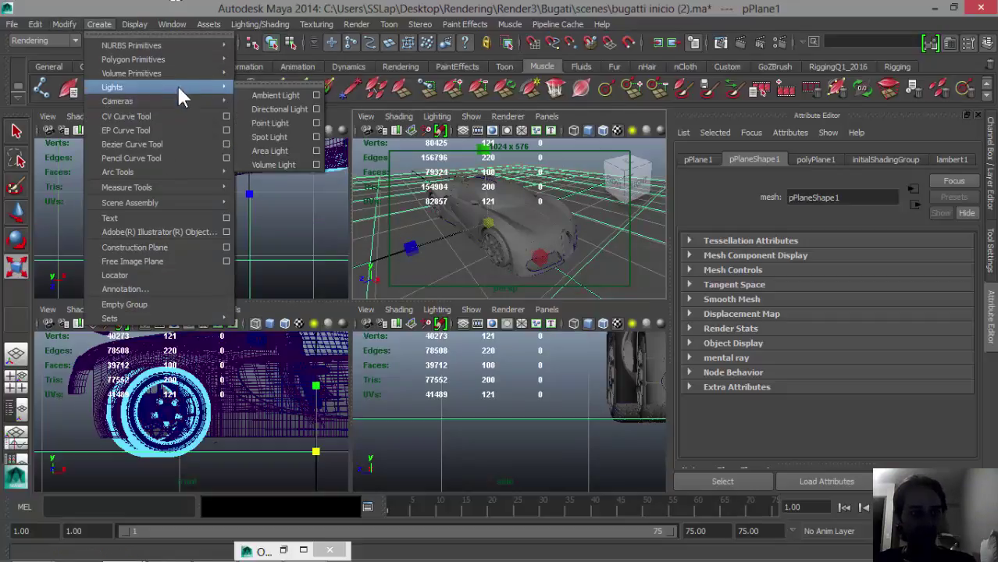
pyautogui.click(283, 106)
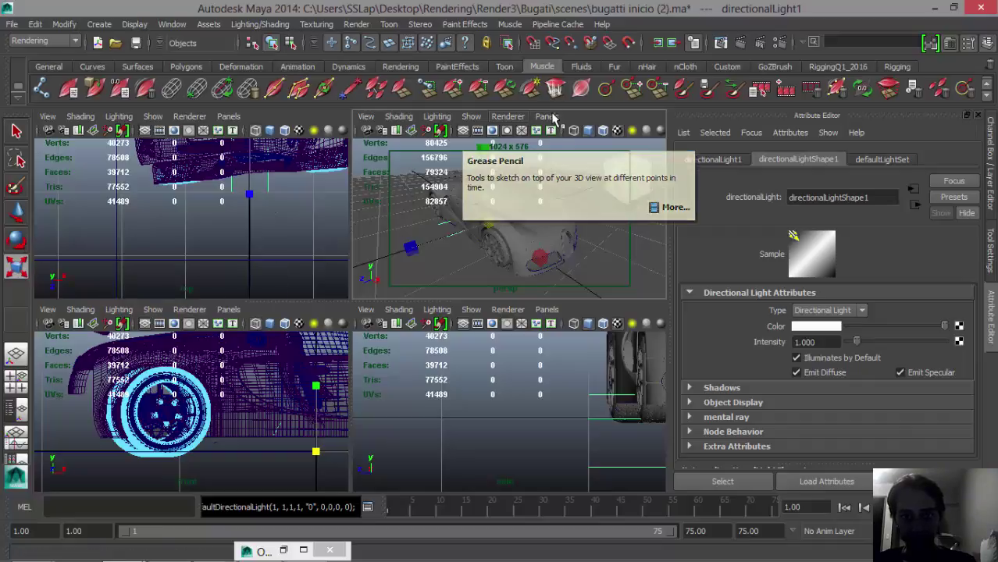
# Look through the directional light to aim it down at the car, and return that view to the persp camera
pyautogui.click(551, 117)
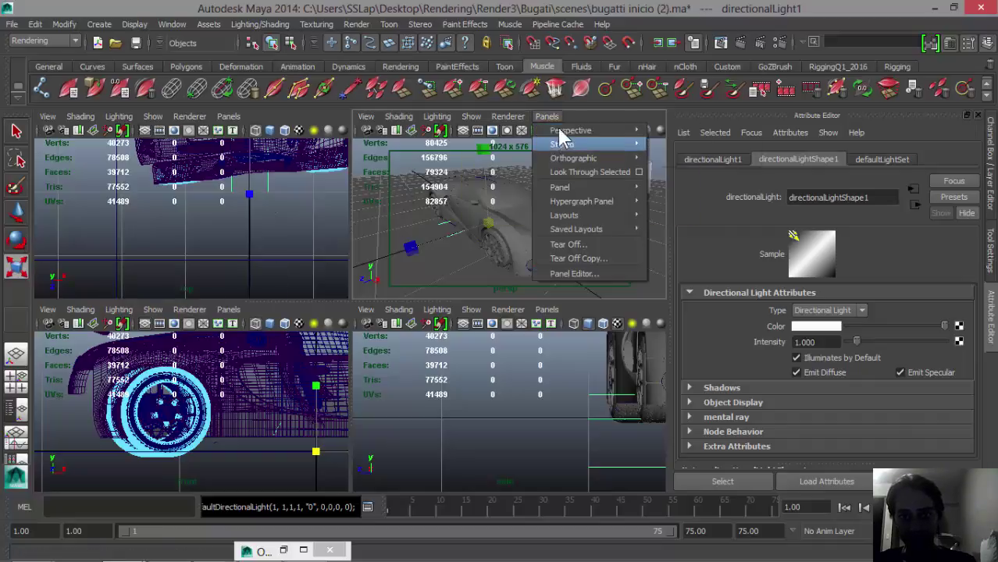
pyautogui.click(578, 171)
pyautogui.keyDown('alt'); pyautogui.moveTo(500, 215); pyautogui.dragTo(480, 243); pyautogui.keyUp('alt')
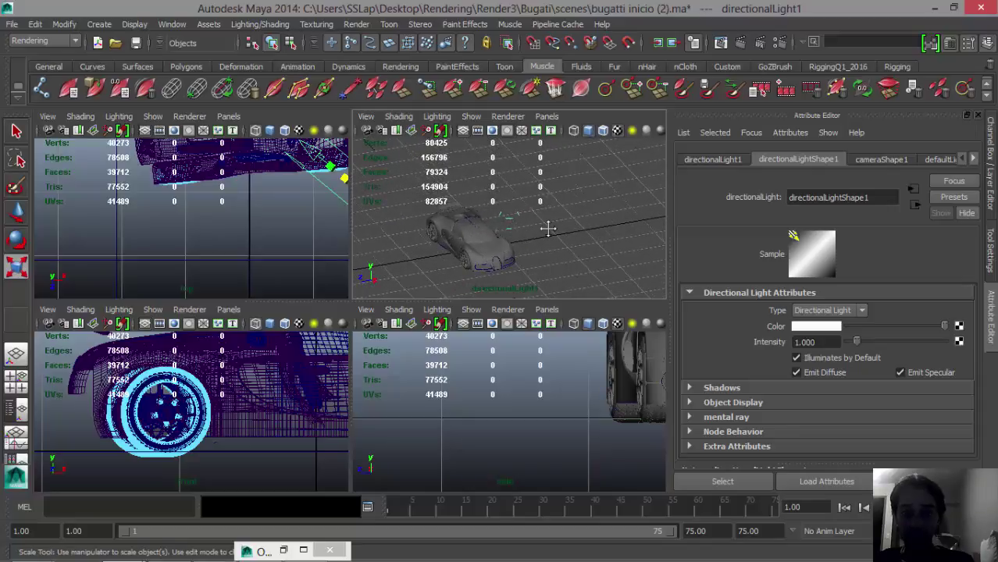
pyautogui.keyDown('alt'); pyautogui.moveTo(548, 228); pyautogui.dragTo(493, 251); pyautogui.keyUp('alt')
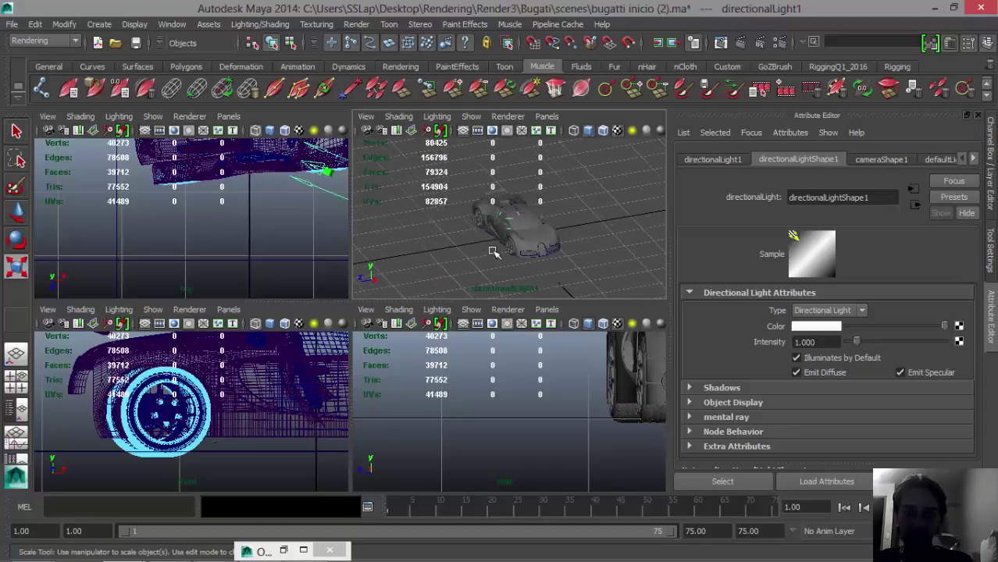
pyautogui.click(546, 117)
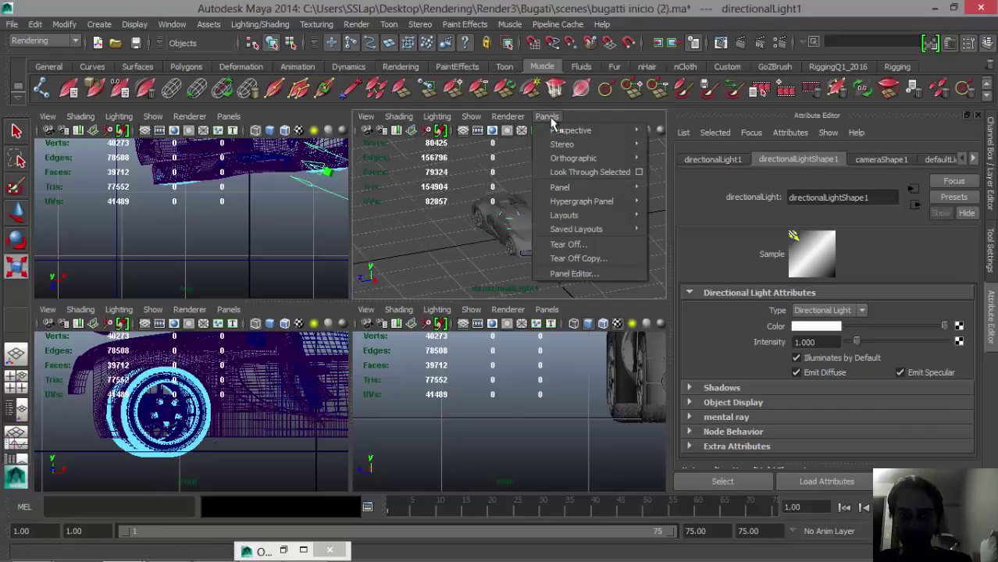
pyautogui.moveTo(575, 131)
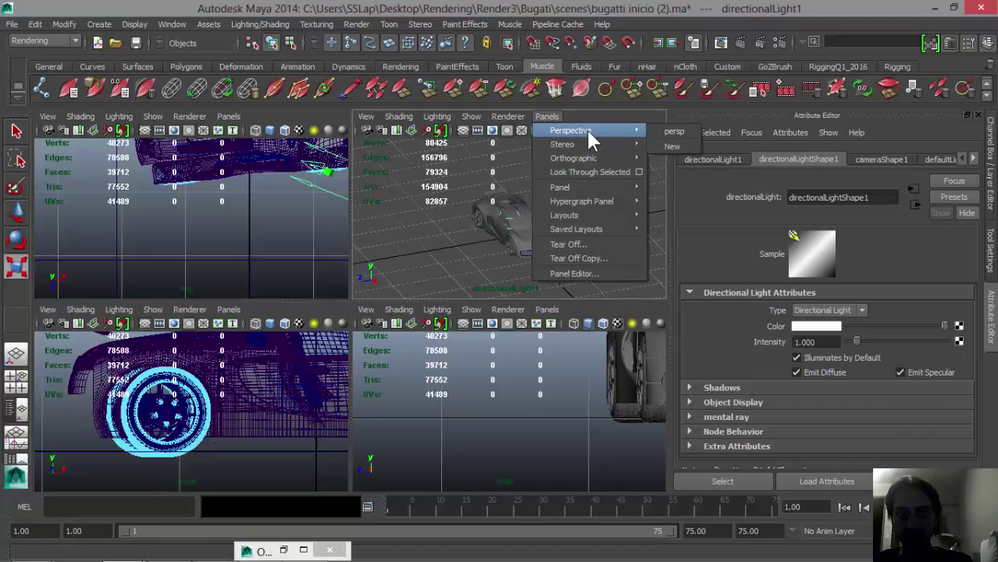
pyautogui.click(681, 131)
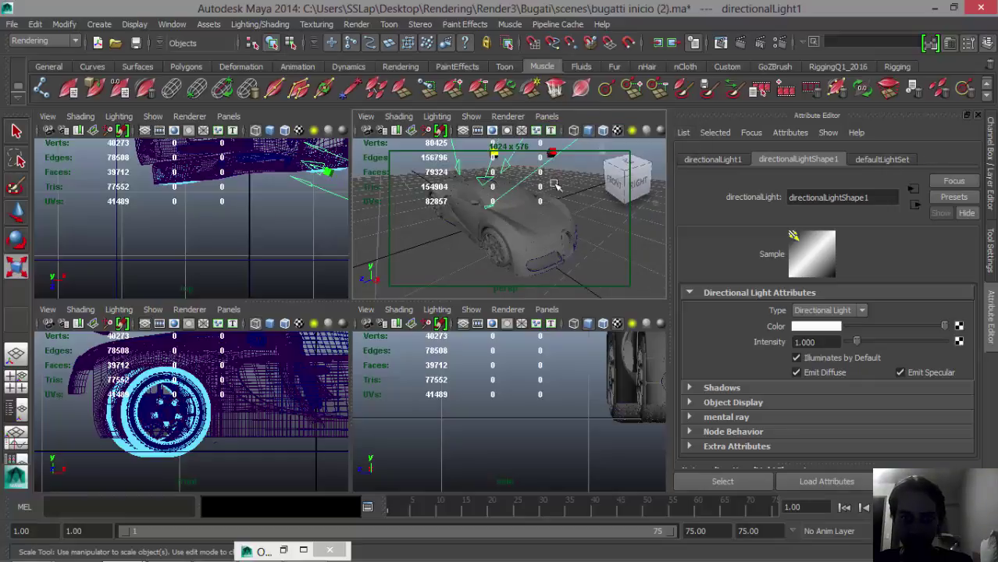
# Set the render image size to the HD 540 preset and render the car from the persp camera with mental ray
pyautogui.click(740, 42)
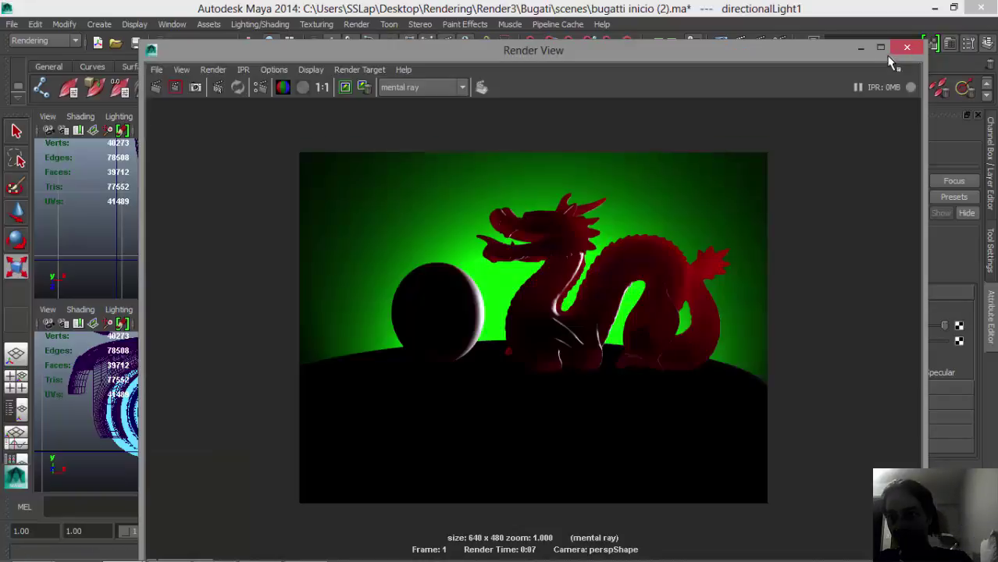
pyautogui.click(860, 48)
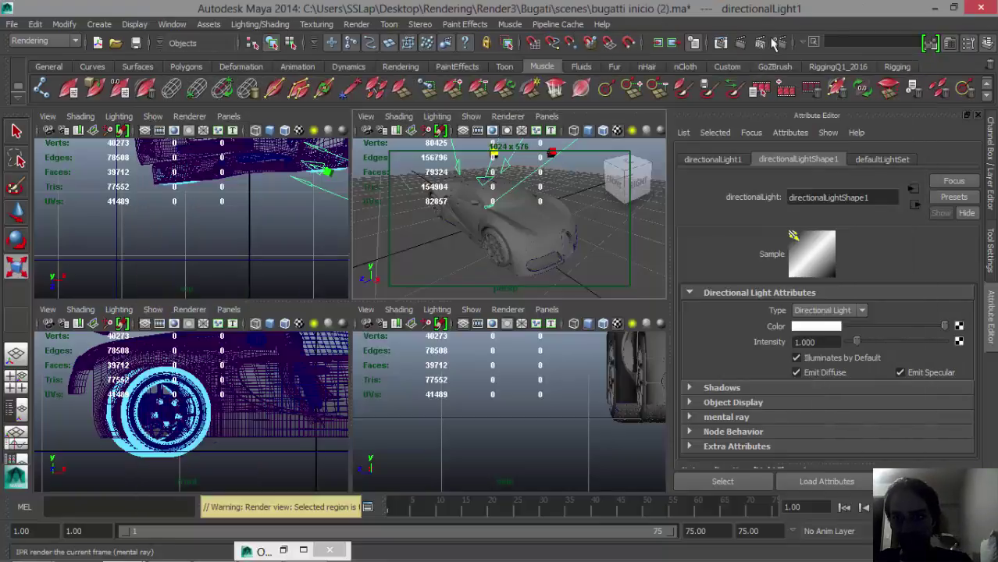
pyautogui.click(628, 42)
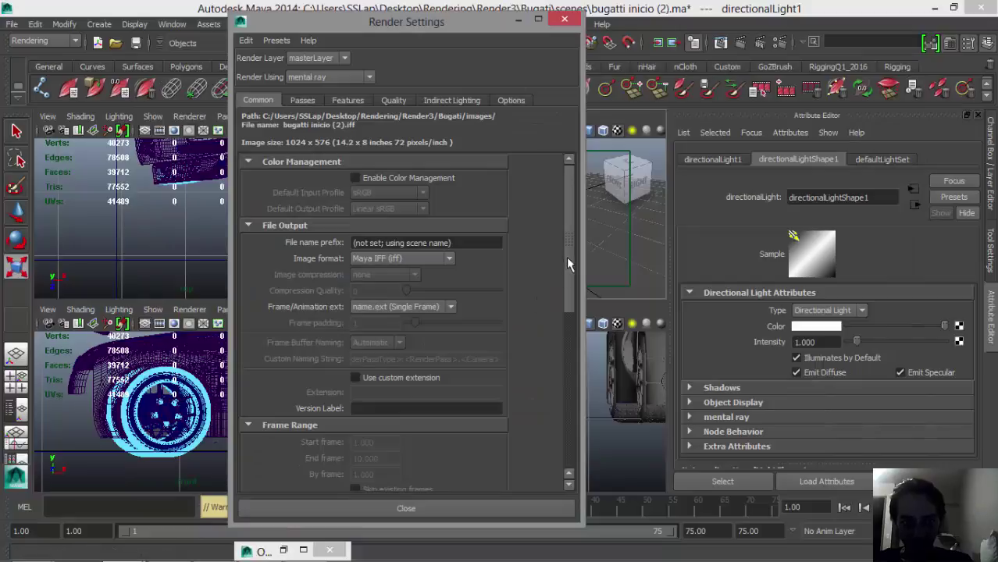
pyautogui.scroll(-5, 573, 421)
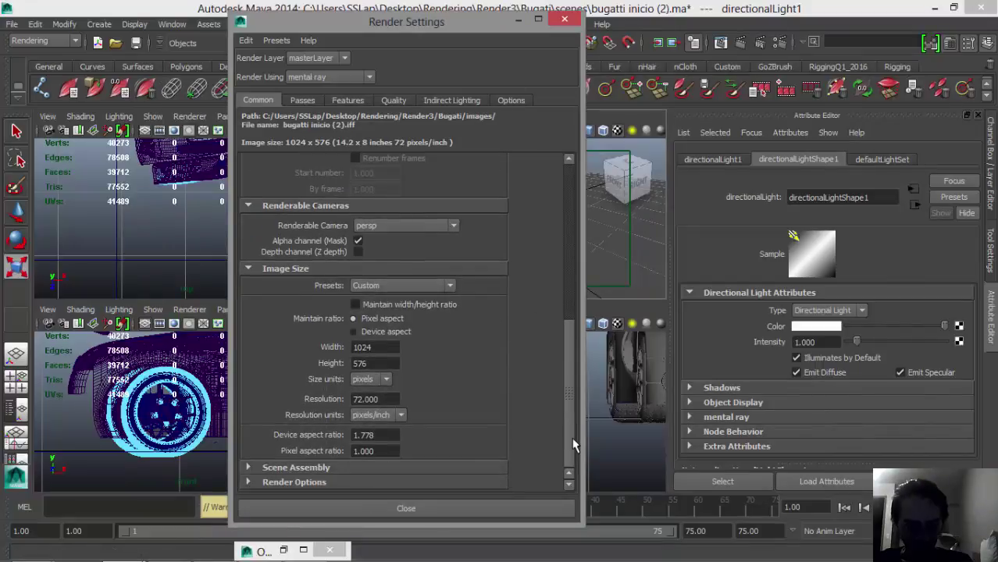
pyautogui.click(447, 287)
pyautogui.scroll(-2, 405, 363)
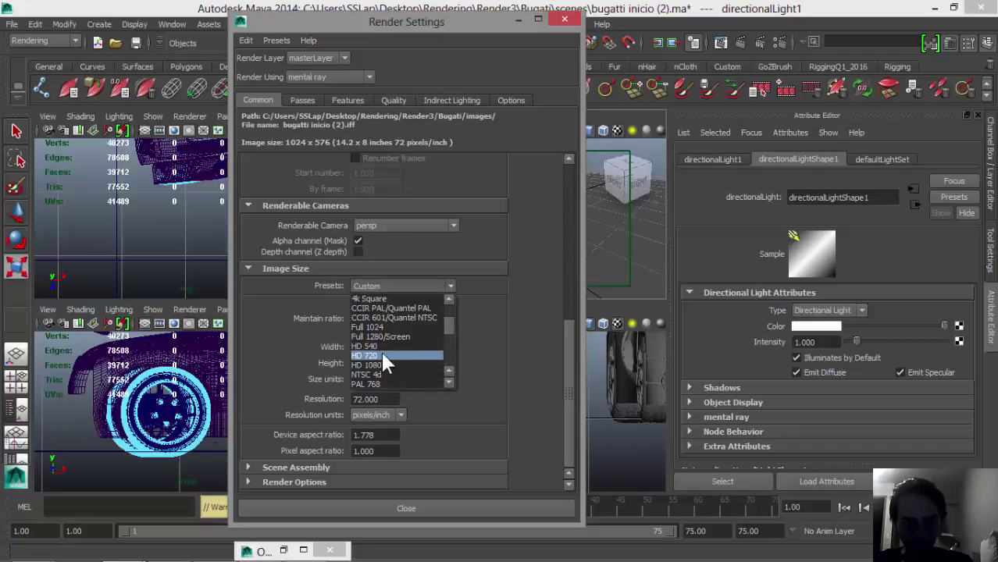
pyautogui.click(376, 345)
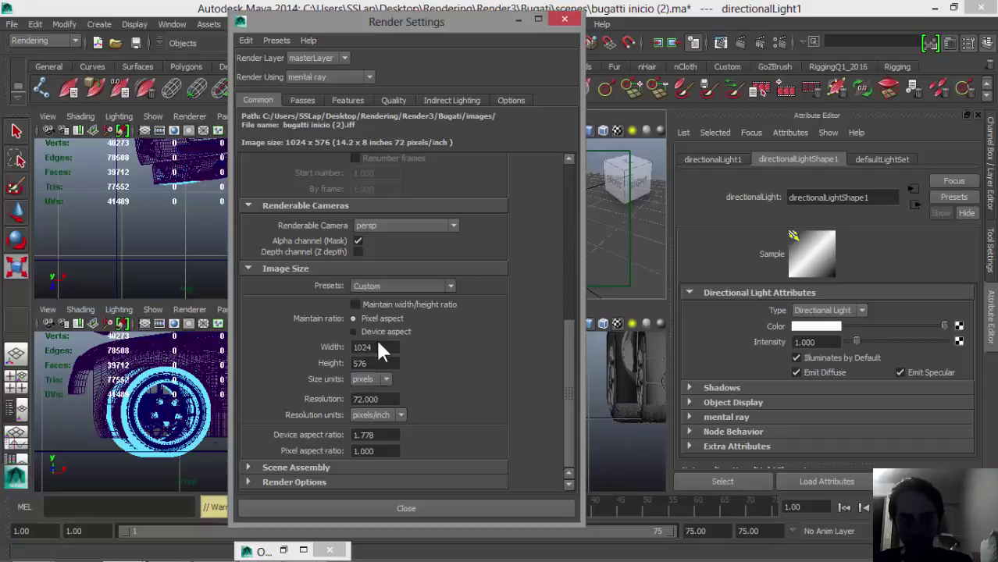
pyautogui.click(564, 20)
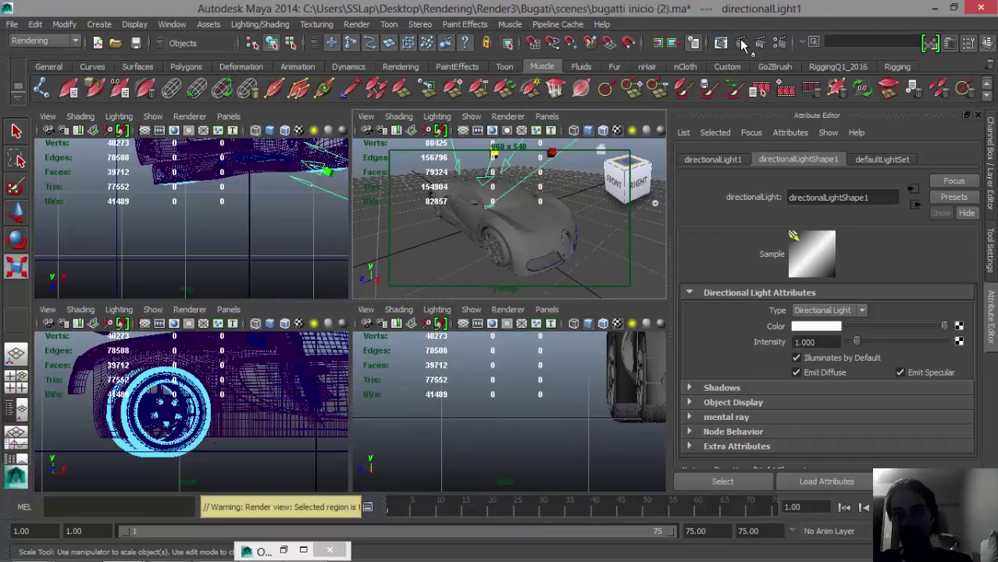
pyautogui.click(742, 43)
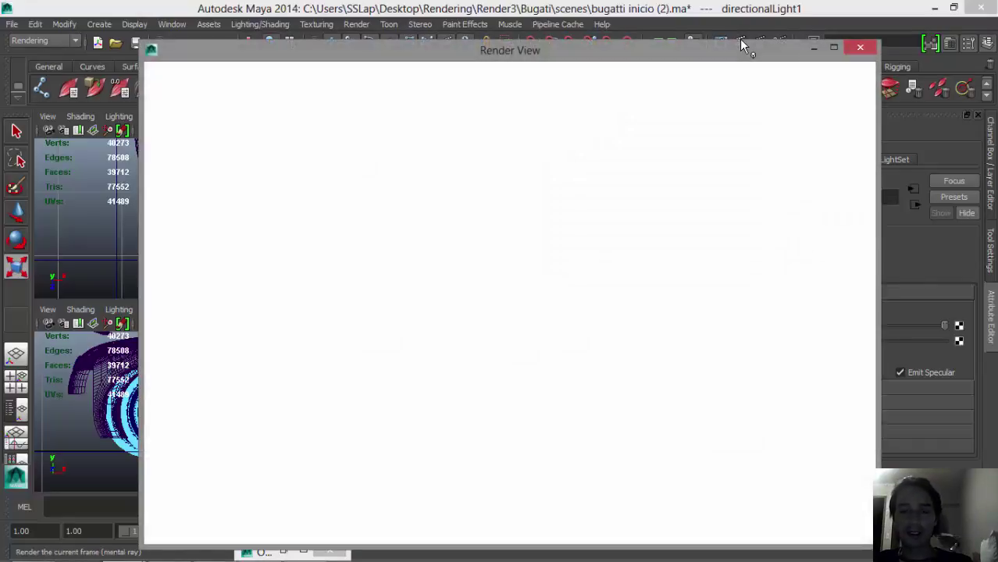
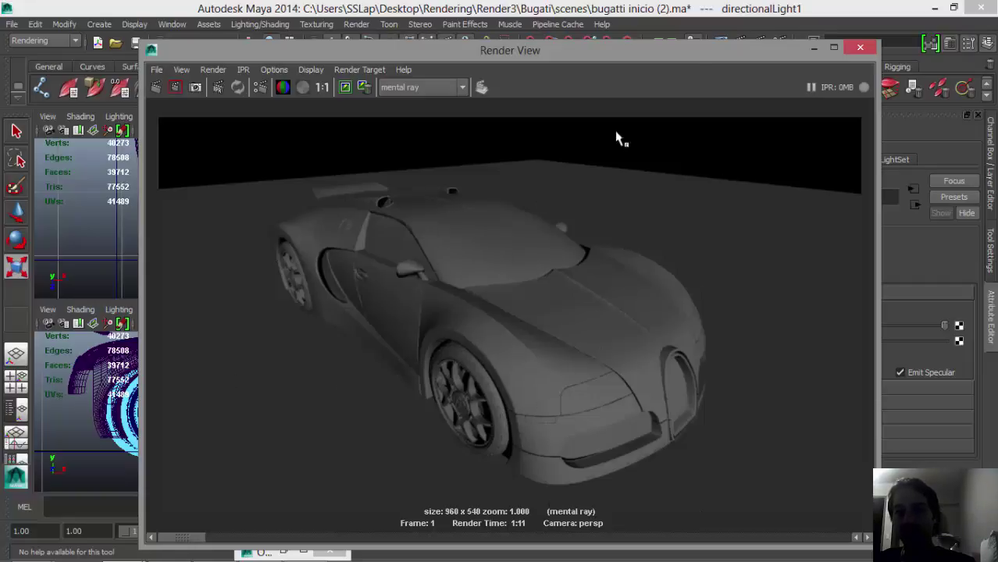
pyautogui.click(814, 48)
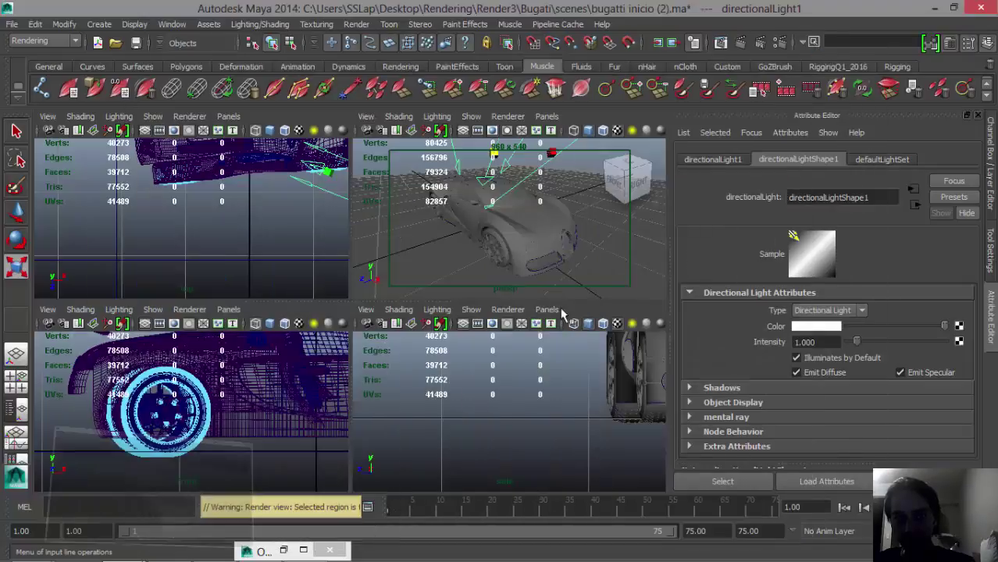
# Select the hood, front fender and door surfaces of the car in the persp view
pyautogui.click(504, 227)
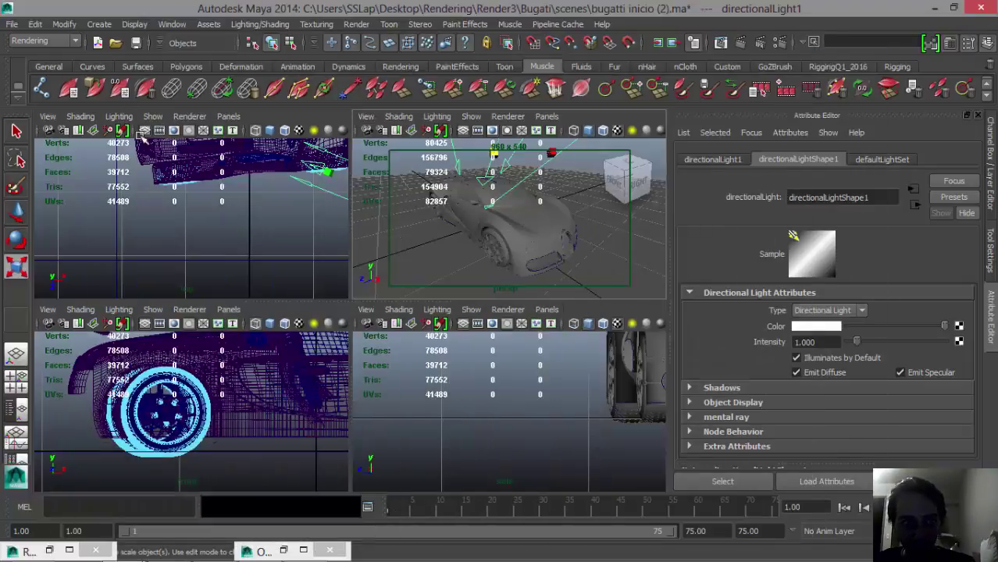
pyautogui.click(15, 133)
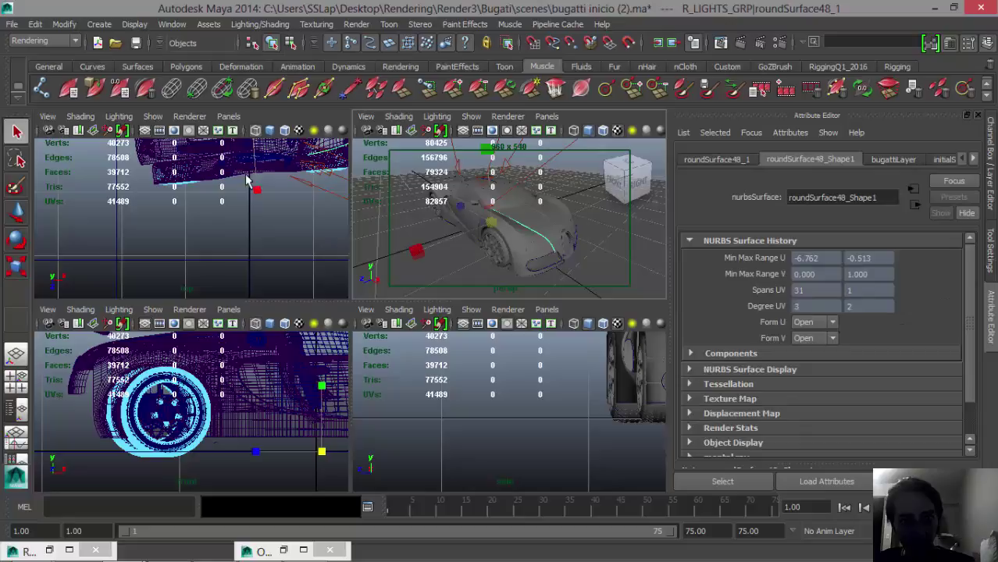
pyautogui.click(535, 226)
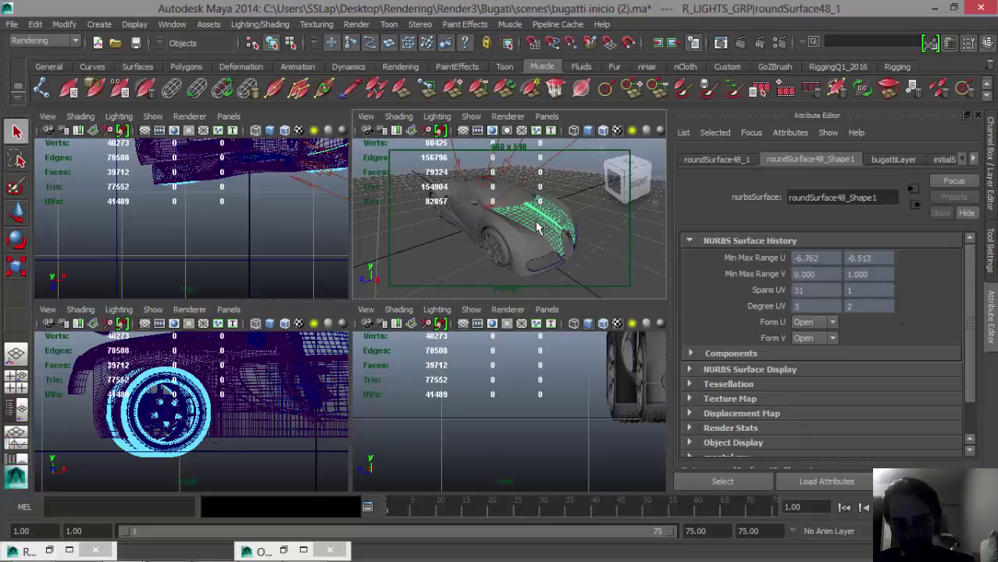
pyautogui.click(526, 234)
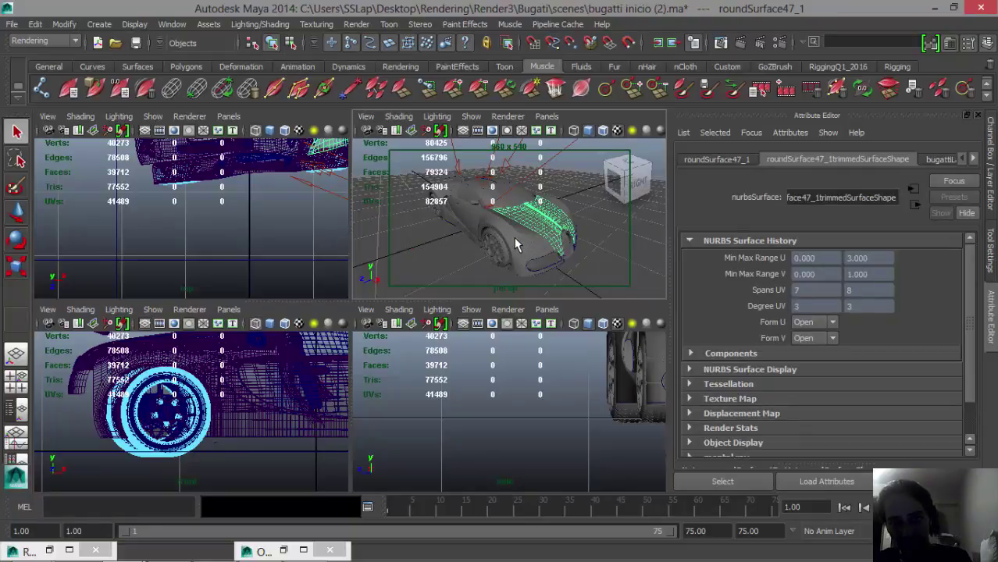
pyautogui.click(471, 218)
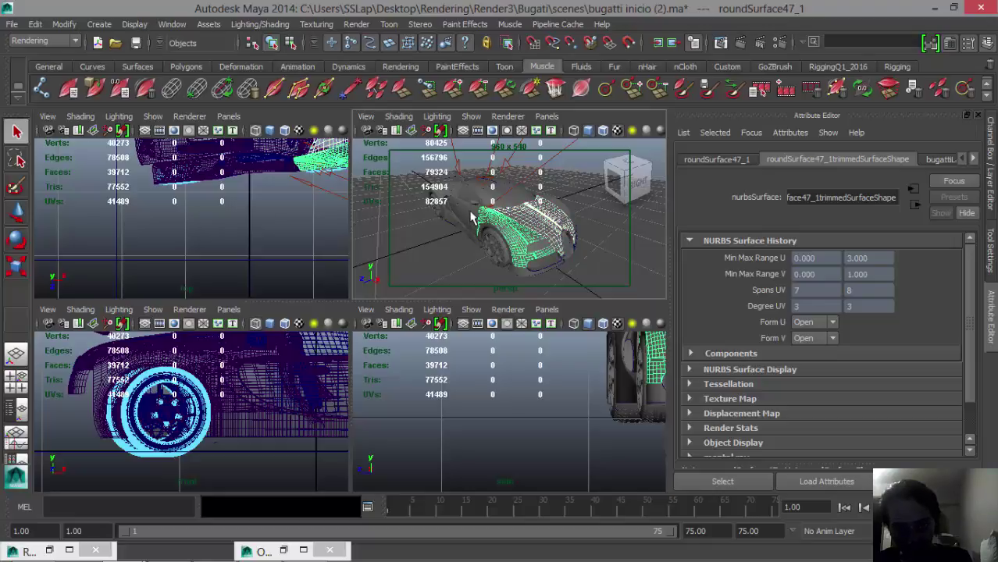
pyautogui.click(471, 219)
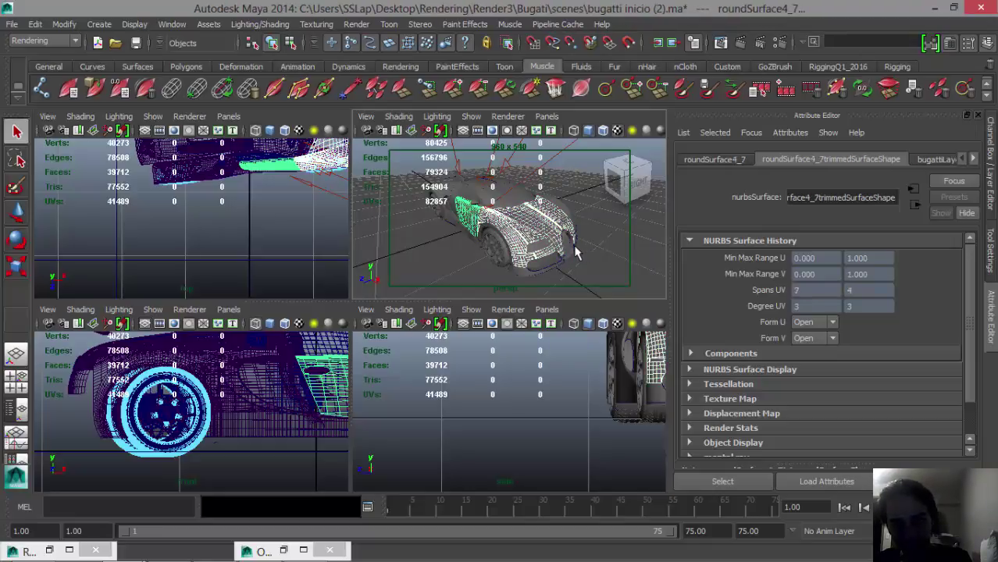
# Replace the side view with a new perspective view, maximize it and frame the car's door and roof closely
pyautogui.press('space')
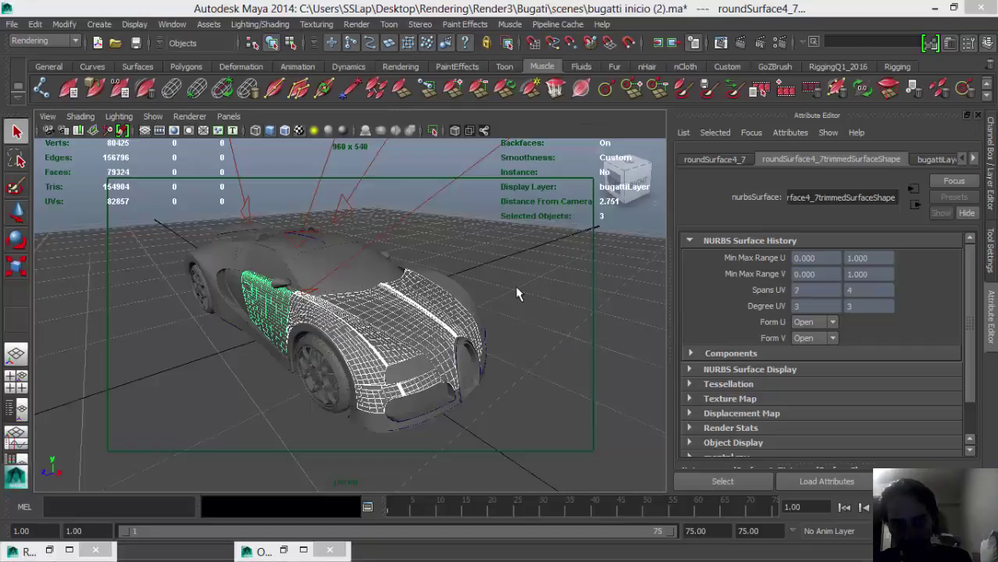
pyautogui.press('space')
pyautogui.click(546, 309)
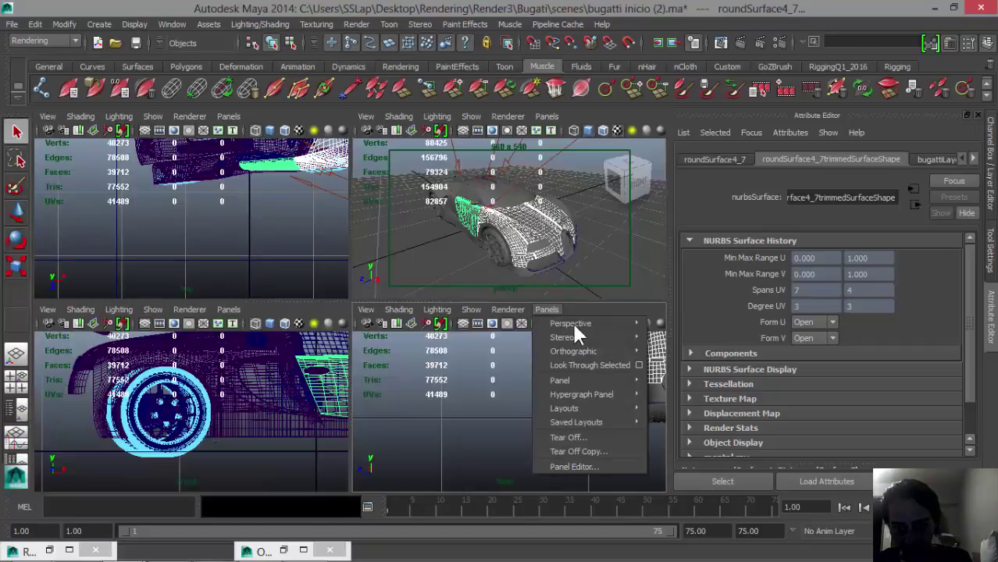
pyautogui.moveTo(636, 323)
pyautogui.click(676, 332)
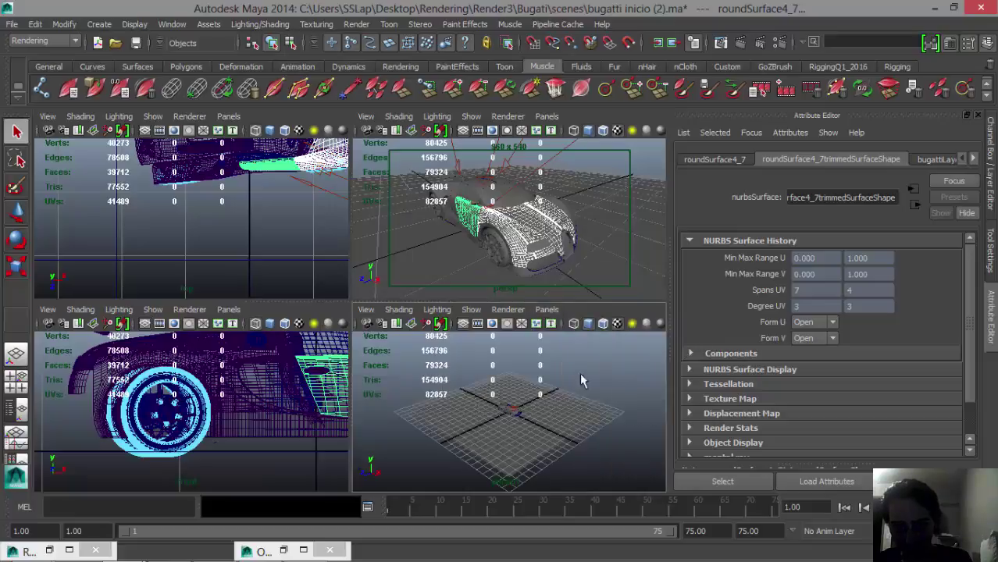
pyautogui.press('space')
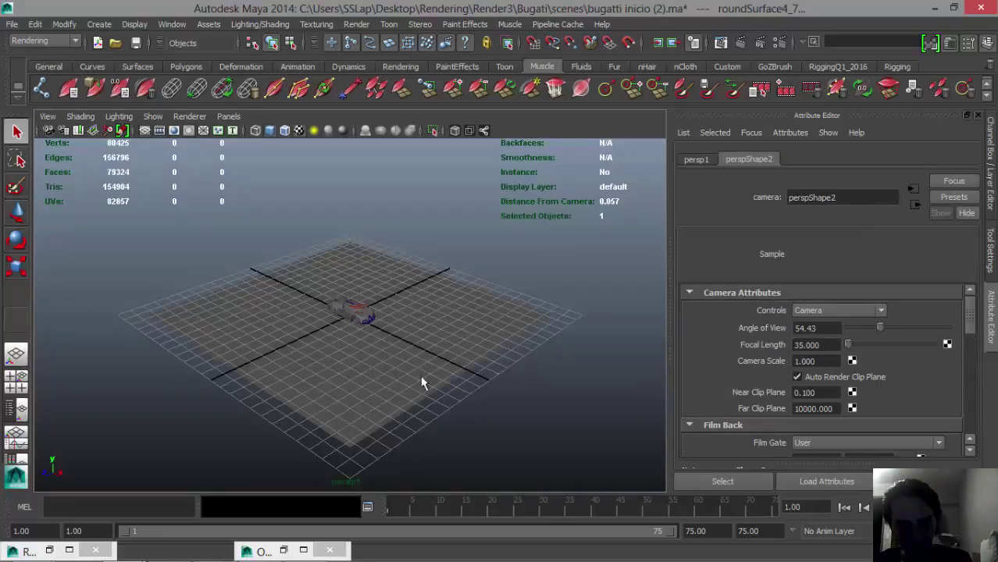
pyautogui.scroll(1, 381, 335)
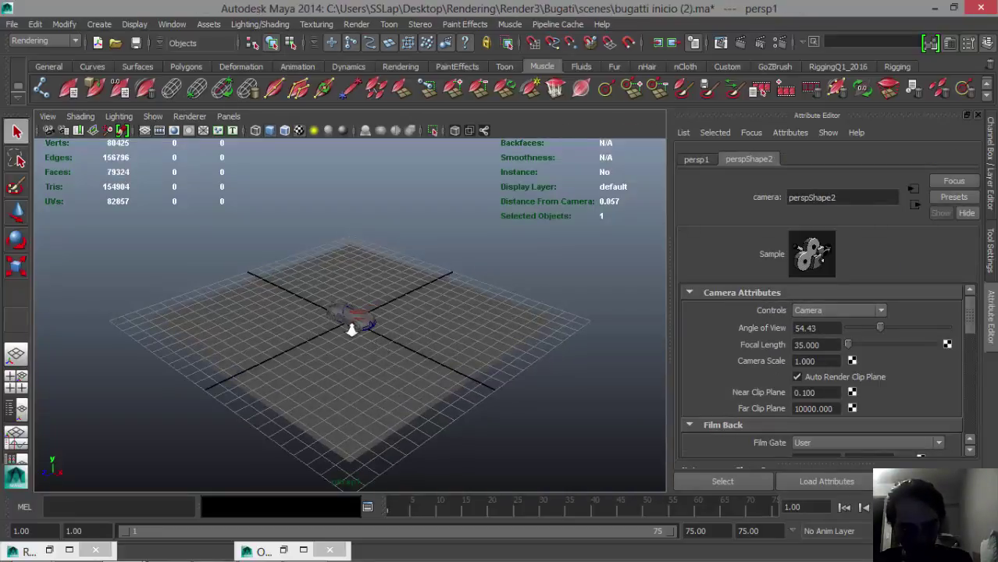
pyautogui.scroll(8, 351, 330)
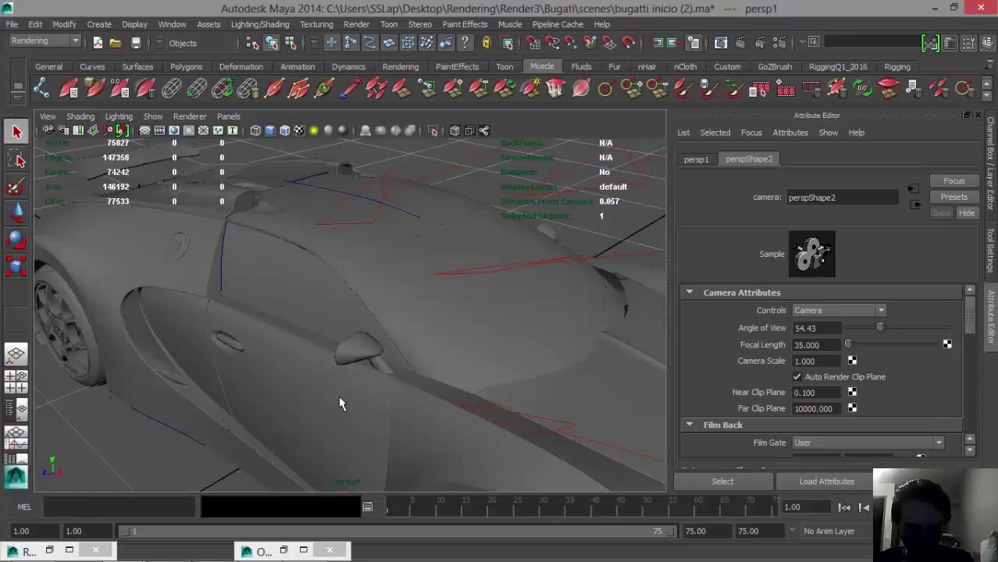
# Select the door, side panel, fenders, hood, roof and rear intake surfaces from the car's mirror side, including the thin strip along the rear fender
pyautogui.click(215, 347)
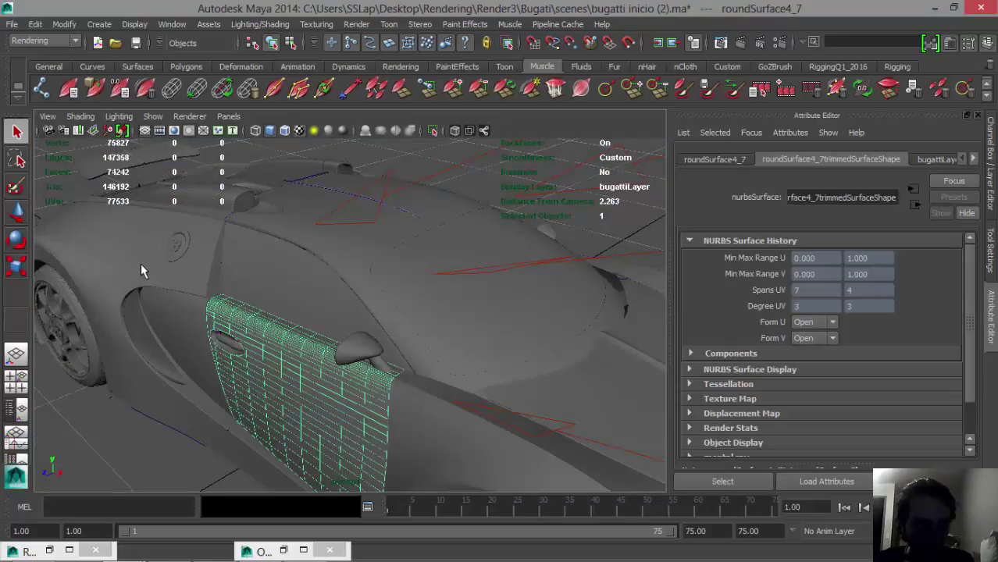
pyautogui.keyDown('shift'); pyautogui.click(136, 412); pyautogui.keyUp('shift')
pyautogui.keyDown('shift'); pyautogui.click(196, 402); pyautogui.keyUp('shift')
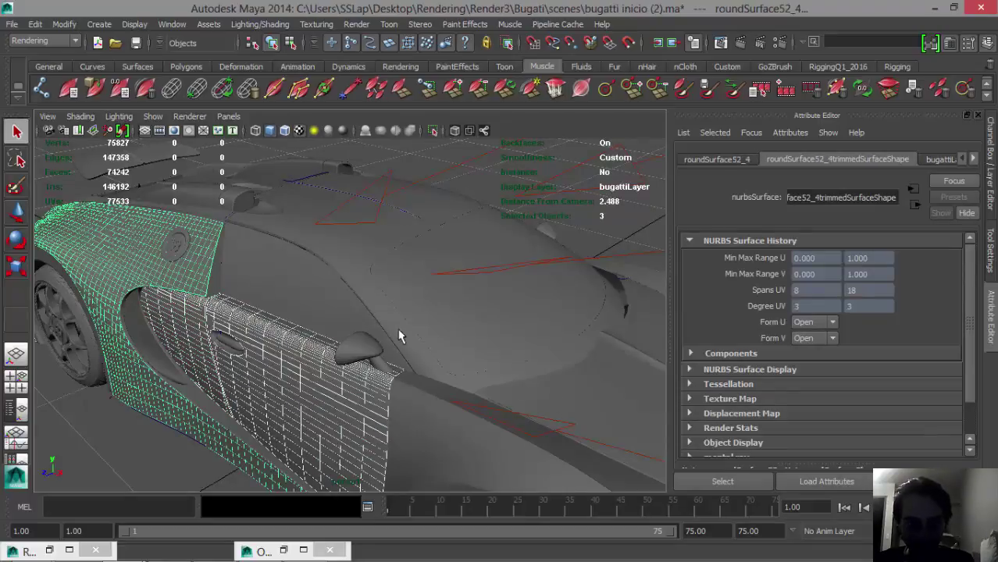
pyautogui.keyDown('shift'); pyautogui.click(201, 196); pyautogui.keyUp('shift')
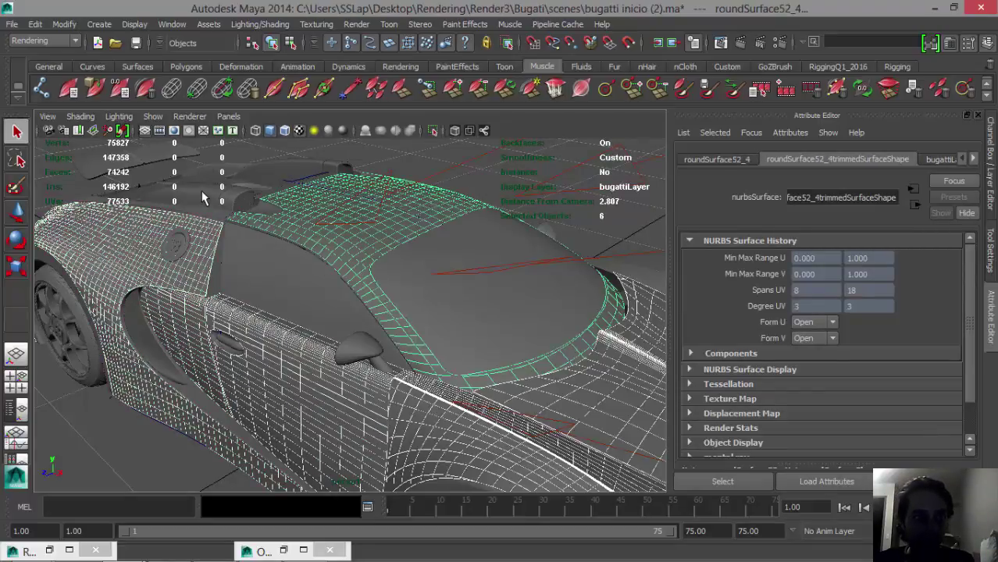
pyautogui.keyDown('shift'); pyautogui.click(273, 176); pyautogui.keyUp('shift')
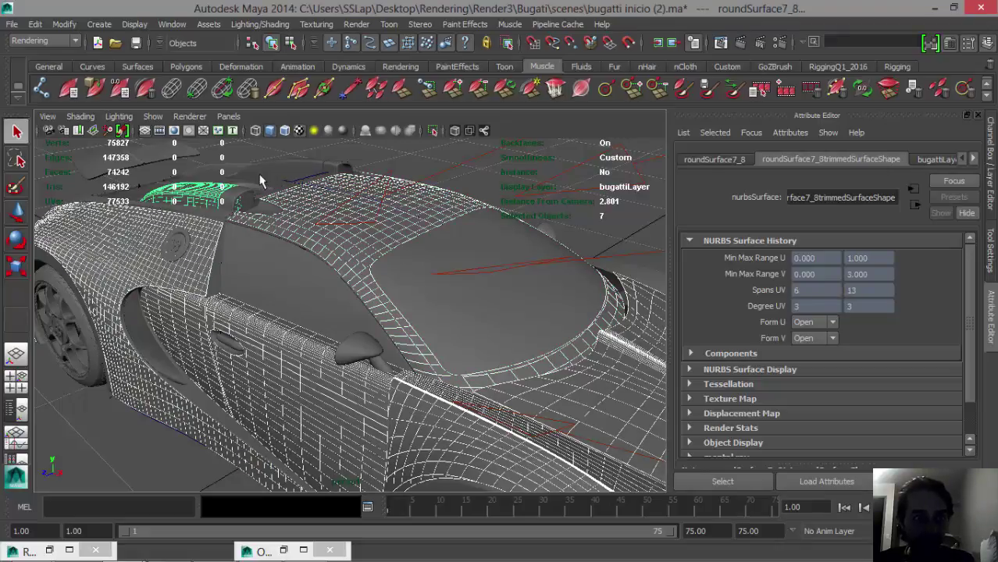
pyautogui.keyDown('shift'); pyautogui.click(203, 177); pyautogui.keyUp('shift')
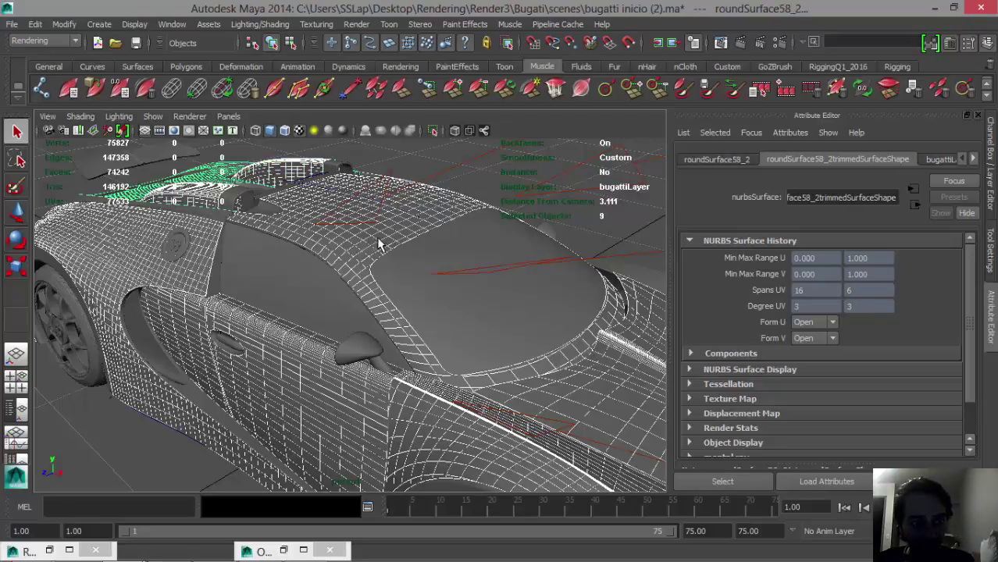
pyautogui.keyDown('shift'); pyautogui.click(242, 213); pyautogui.keyUp('shift')
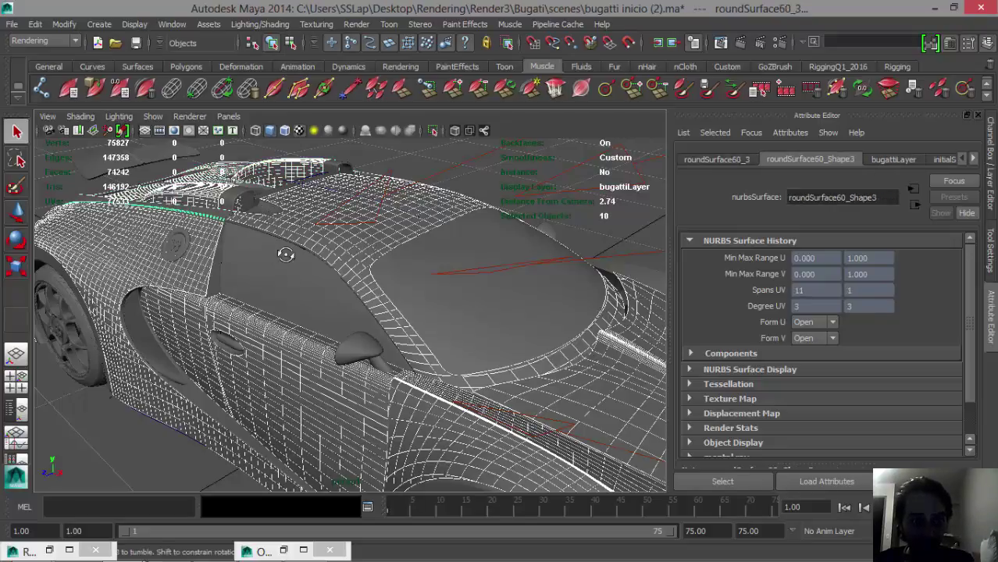
# Add the teardrop surfaces behind the roof and the opposite side's door, front fender, rear fender, side panel and vent trim to the selection
pyautogui.keyDown('alt'); pyautogui.moveTo(281, 254); pyautogui.dragTo(155, 233); pyautogui.keyUp('alt')
pyautogui.keyDown('alt'); pyautogui.moveTo(330, 242); pyautogui.dragTo(390, 231); pyautogui.keyUp('alt')
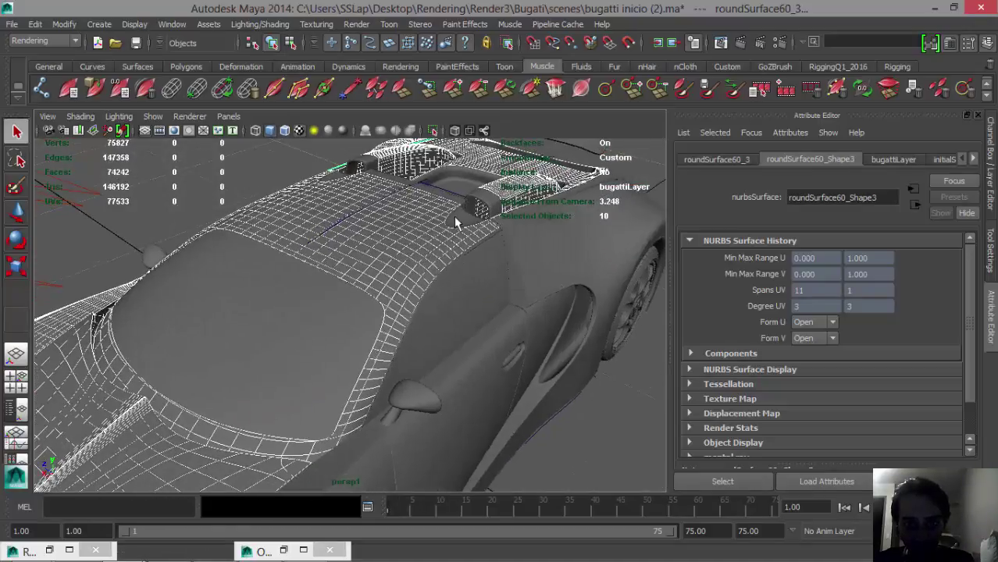
pyautogui.keyDown('shift'); pyautogui.click(453, 216); pyautogui.keyUp('shift')
pyautogui.keyDown('shift'); pyautogui.click(332, 175); pyautogui.keyUp('shift')
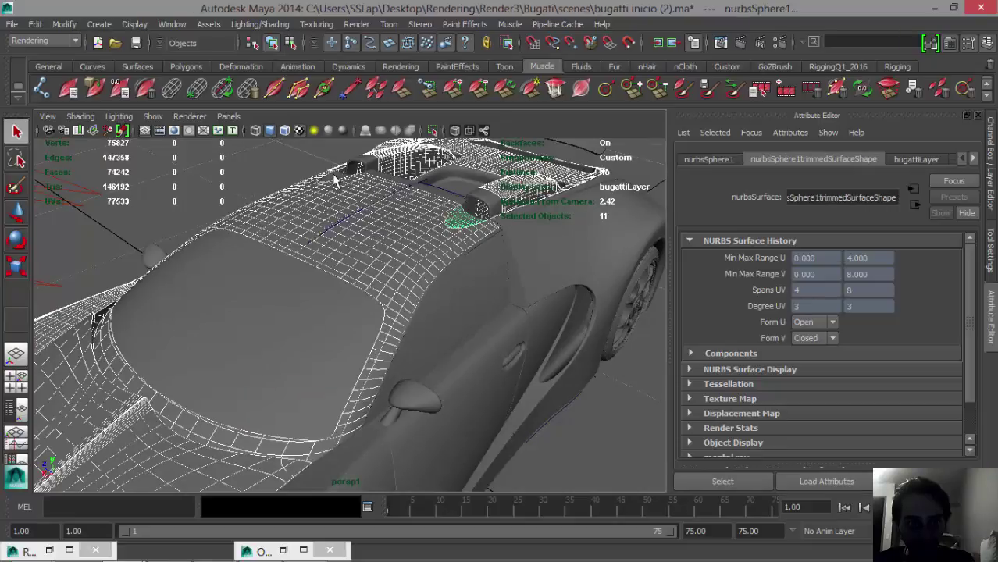
pyautogui.keyDown('shift'); pyautogui.click(371, 460); pyautogui.keyUp('shift')
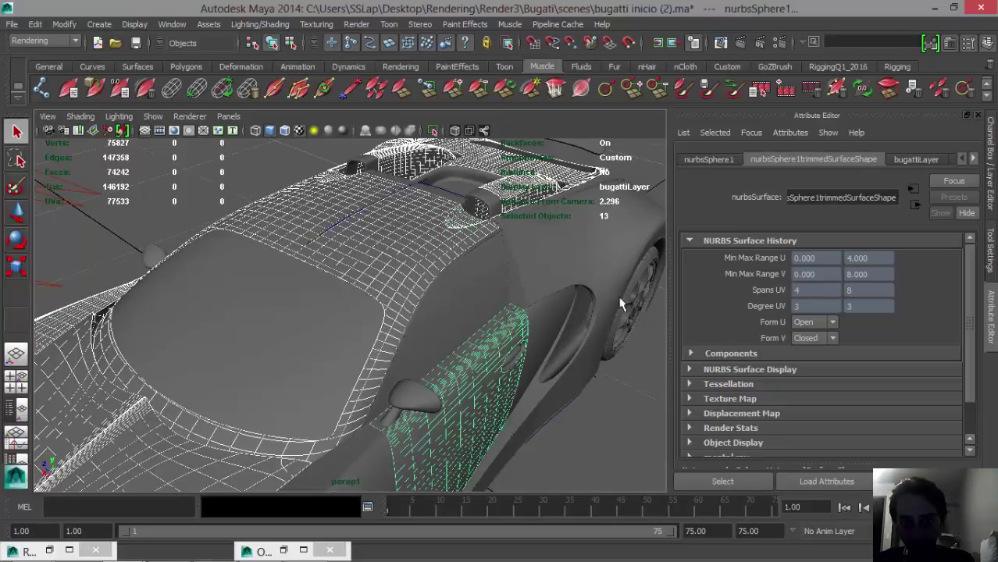
pyautogui.keyDown('shift'); pyautogui.click(367, 465); pyautogui.keyUp('shift')
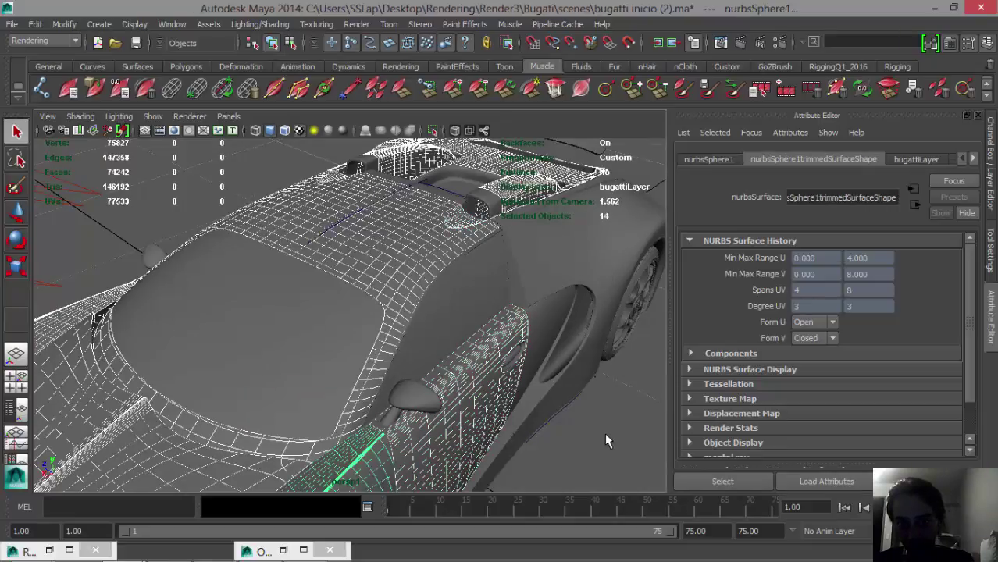
pyautogui.keyDown('shift'); pyautogui.click(550, 365); pyautogui.keyUp('shift')
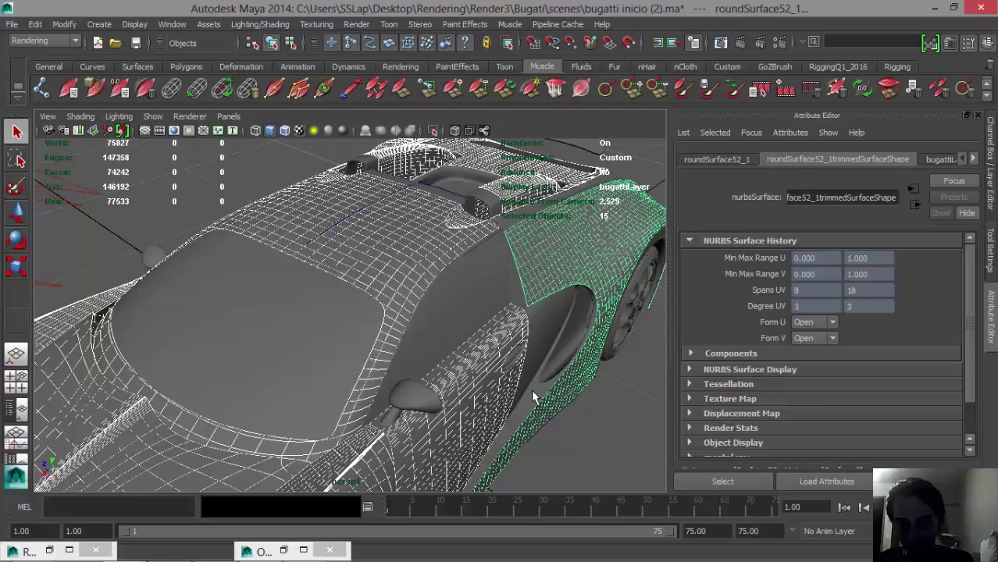
pyautogui.keyDown('shift'); pyautogui.click(532, 391); pyautogui.keyUp('shift')
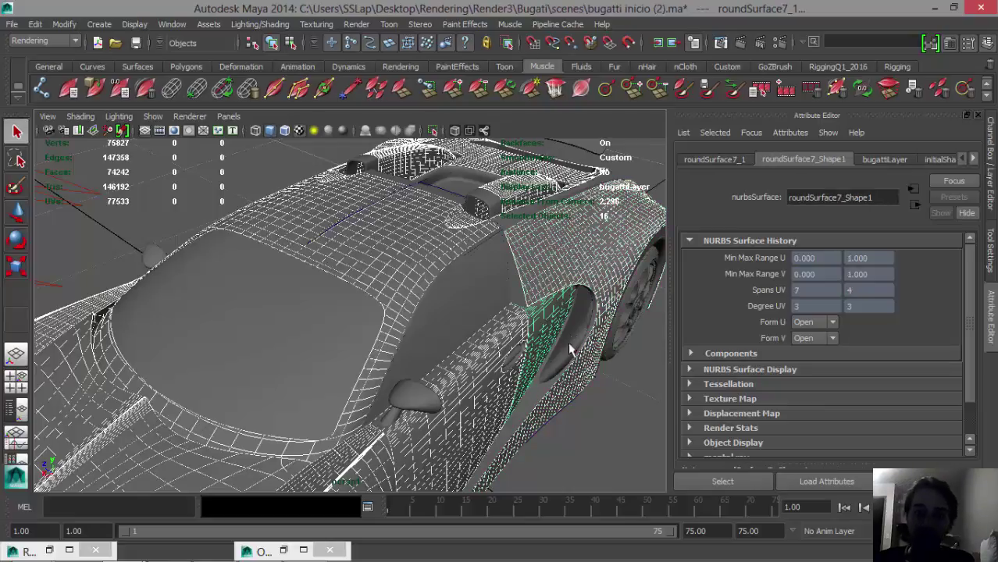
pyautogui.keyDown('shift'); pyautogui.click(556, 396); pyautogui.keyUp('shift')
# Add the remaining side vent trim, the rear deck edge and the small strips between the two roof intakes to the selection
pyautogui.keyDown('alt'); pyautogui.moveTo(416, 339); pyautogui.dragTo(216, 372); pyautogui.keyUp('alt')
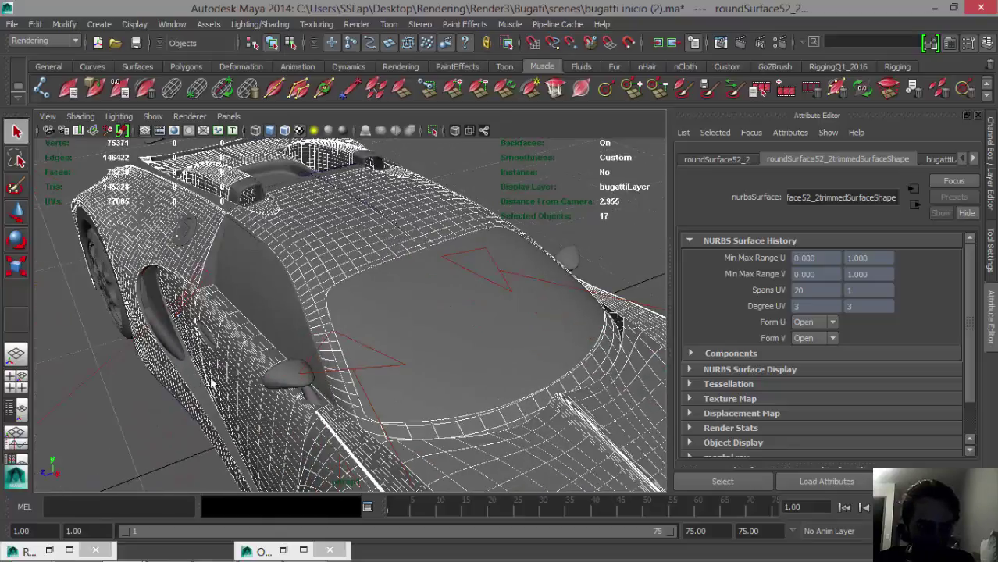
pyautogui.keyDown('shift'); pyautogui.click(302, 363); pyautogui.keyUp('shift')
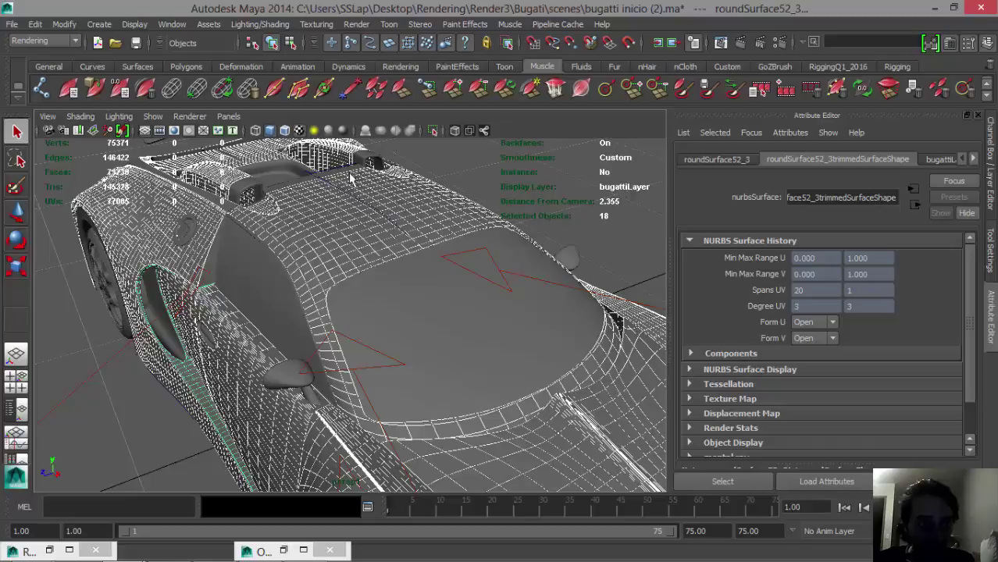
pyautogui.keyDown('shift'); pyautogui.click(134, 163); pyautogui.keyUp('shift')
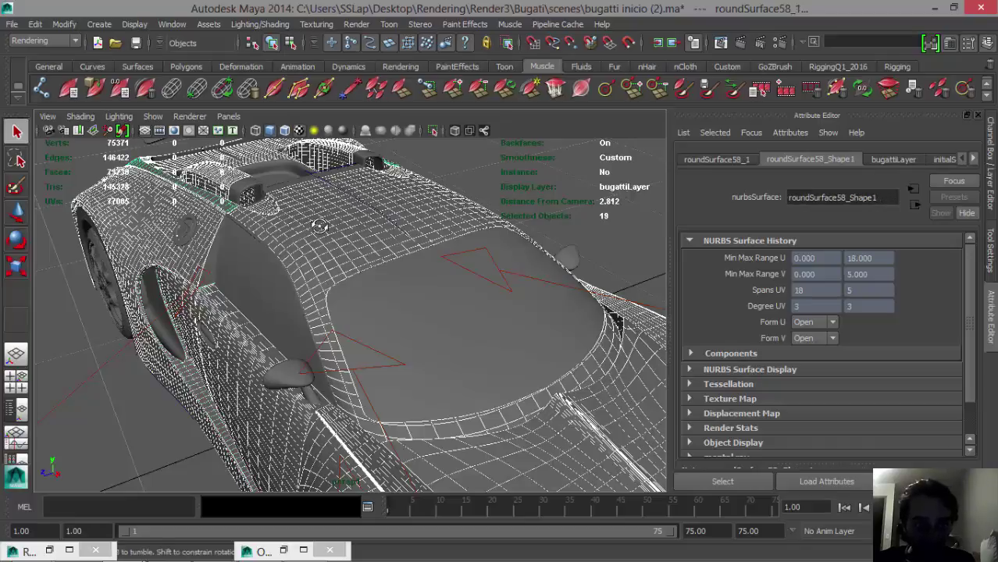
pyautogui.keyDown('alt'); pyautogui.moveTo(313, 220); pyautogui.dragTo(270, 215); pyautogui.keyUp('alt')
pyautogui.keyDown('shift'); pyautogui.click(275, 228); pyautogui.keyUp('shift')
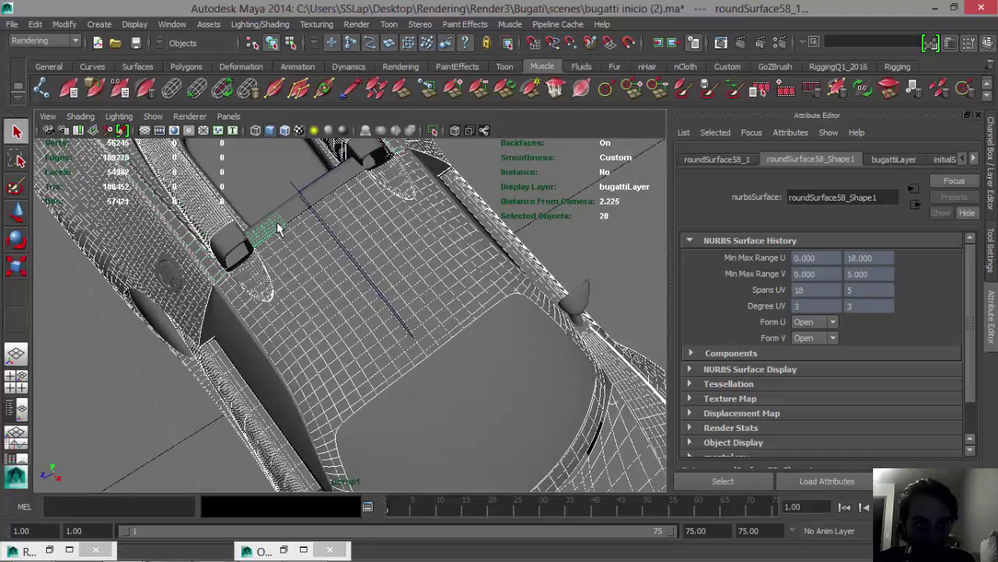
pyautogui.keyDown('shift'); pyautogui.click(327, 198); pyautogui.keyUp('shift')
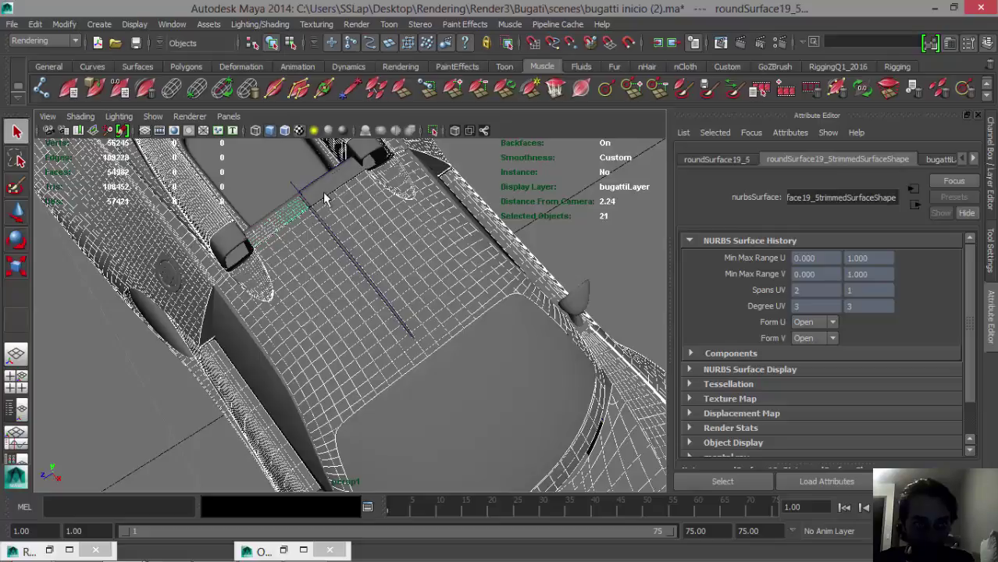
pyautogui.keyDown('shift'); pyautogui.click(325, 195); pyautogui.keyUp('shift')
pyautogui.keyDown('shift'); pyautogui.click(343, 178); pyautogui.keyUp('shift')
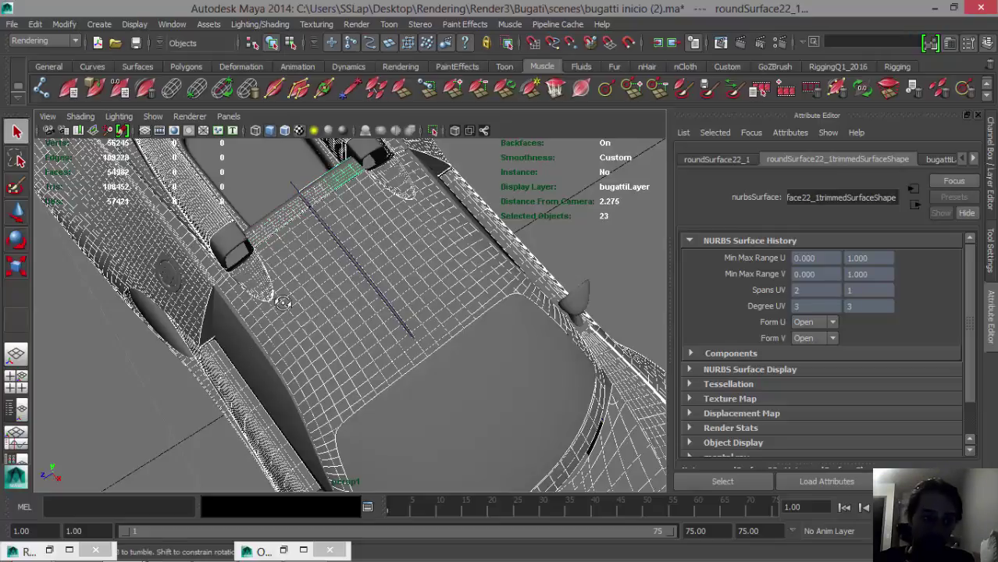
# Add the flat panel between the rear intakes and the rounded fillet and wall surfaces framing it to the selection
pyautogui.keyDown('alt'); pyautogui.moveTo(246, 348); pyautogui.dragTo(265, 311); pyautogui.keyUp('alt')
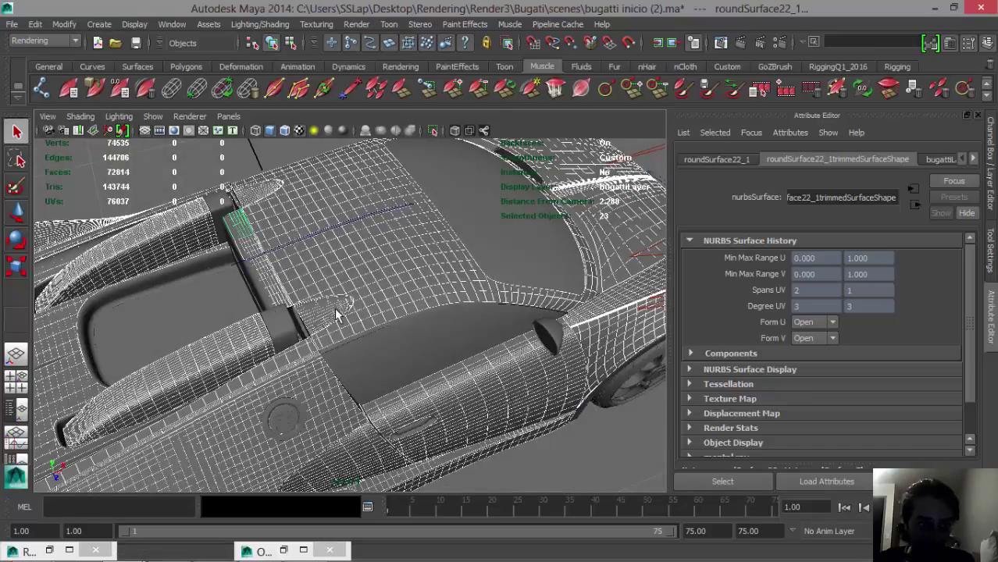
pyautogui.keyDown('shift'); pyautogui.click(195, 269); pyautogui.keyUp('shift')
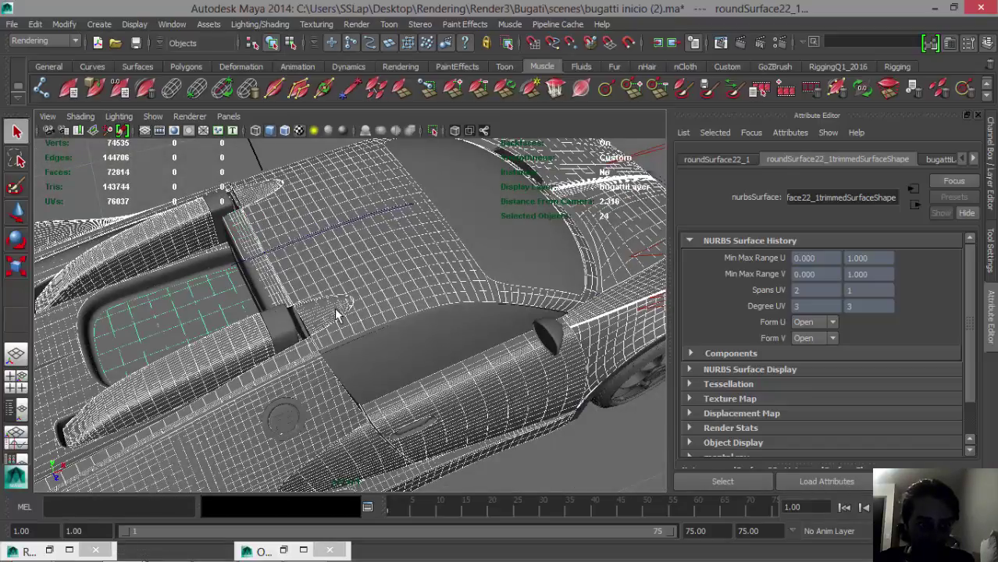
pyautogui.keyDown('shift'); pyautogui.click(195, 269); pyautogui.keyUp('shift')
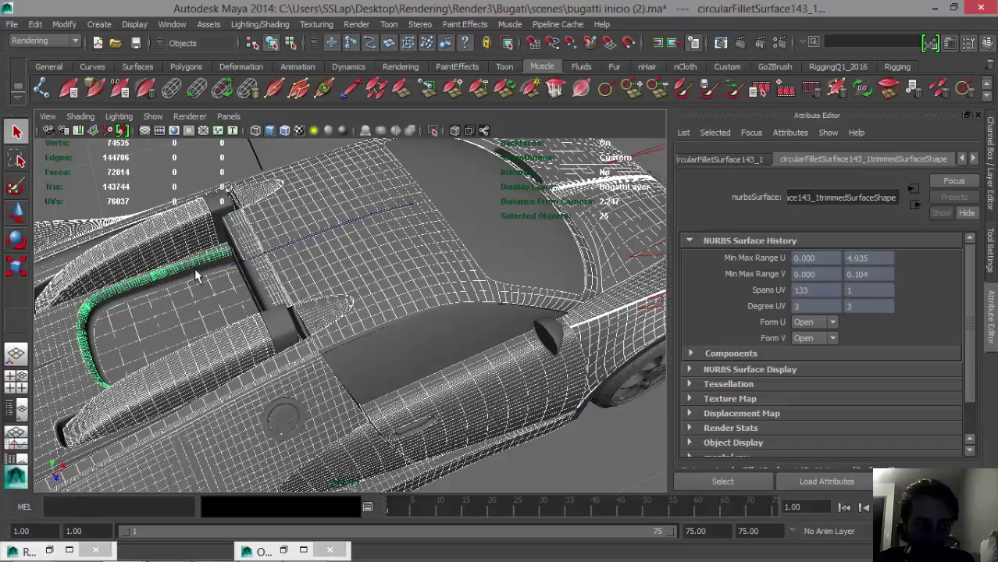
pyautogui.keyDown('shift'); pyautogui.click(196, 275); pyautogui.keyUp('shift')
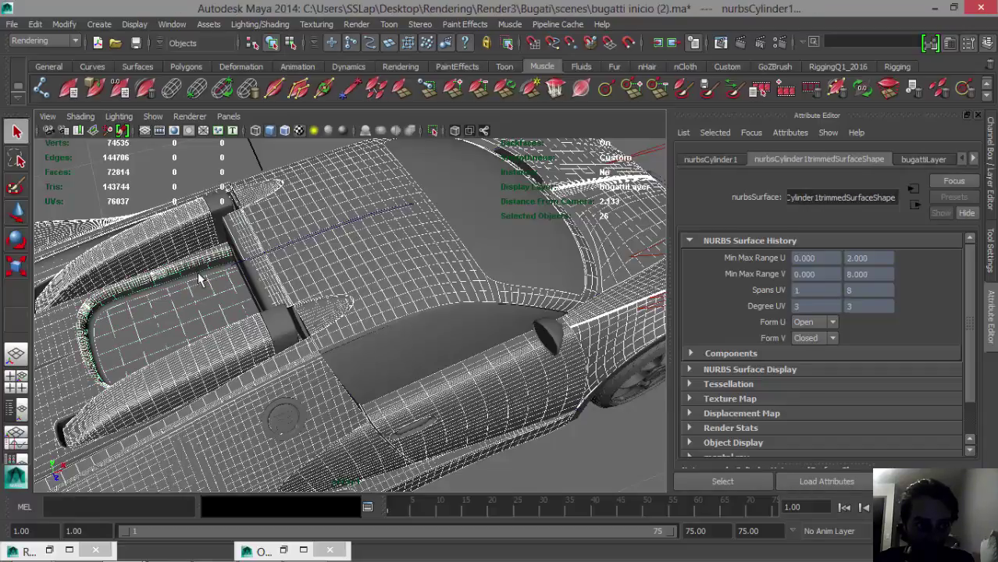
pyautogui.keyDown('shift'); pyautogui.click(201, 280); pyautogui.keyUp('shift')
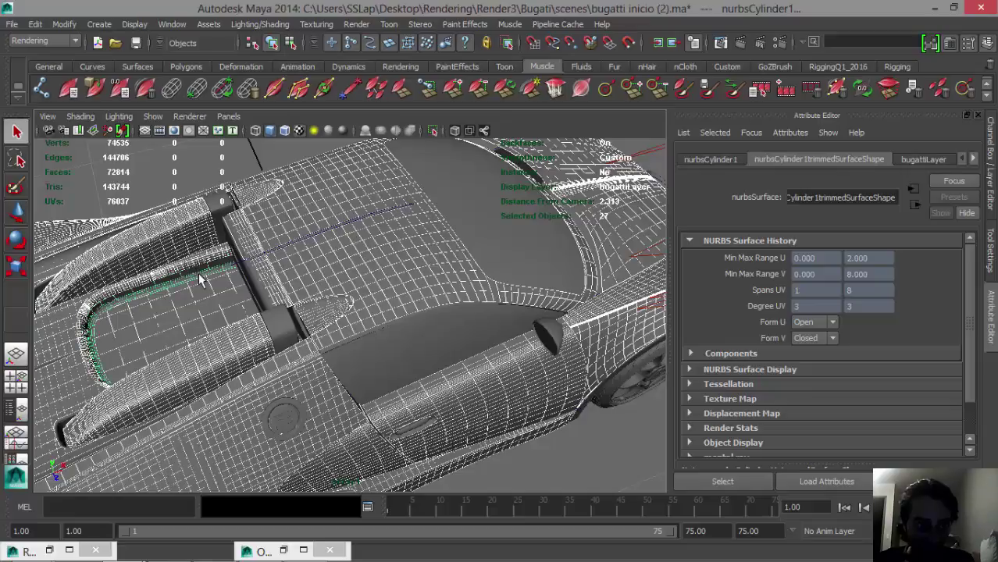
# Add the small rounded strips along the roof's rear edge between the two intakes to the selection
pyautogui.keyDown('alt'); pyautogui.moveTo(266, 290); pyautogui.dragTo(289, 309); pyautogui.keyUp('alt')
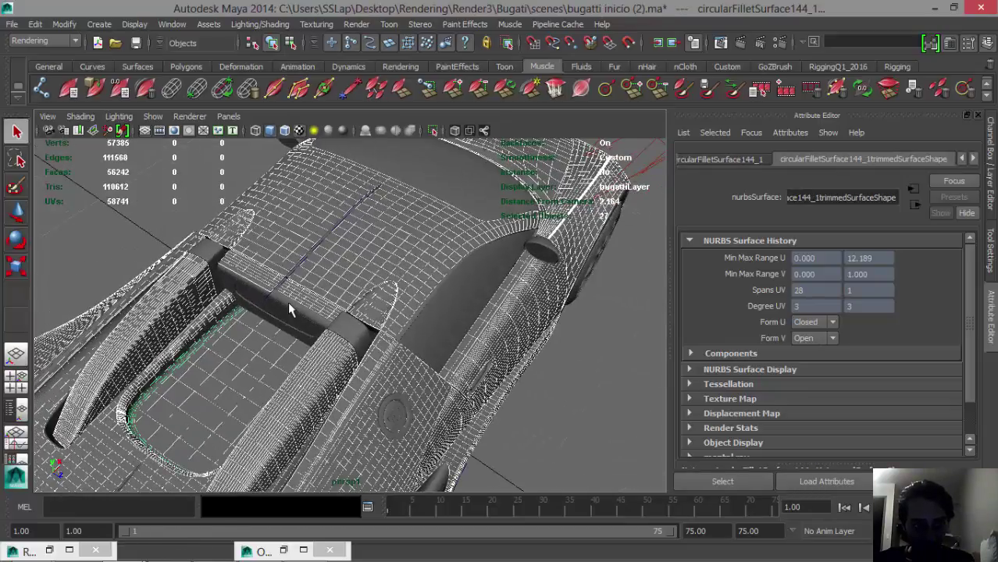
pyautogui.keyDown('shift'); pyautogui.click(251, 314); pyautogui.keyUp('shift')
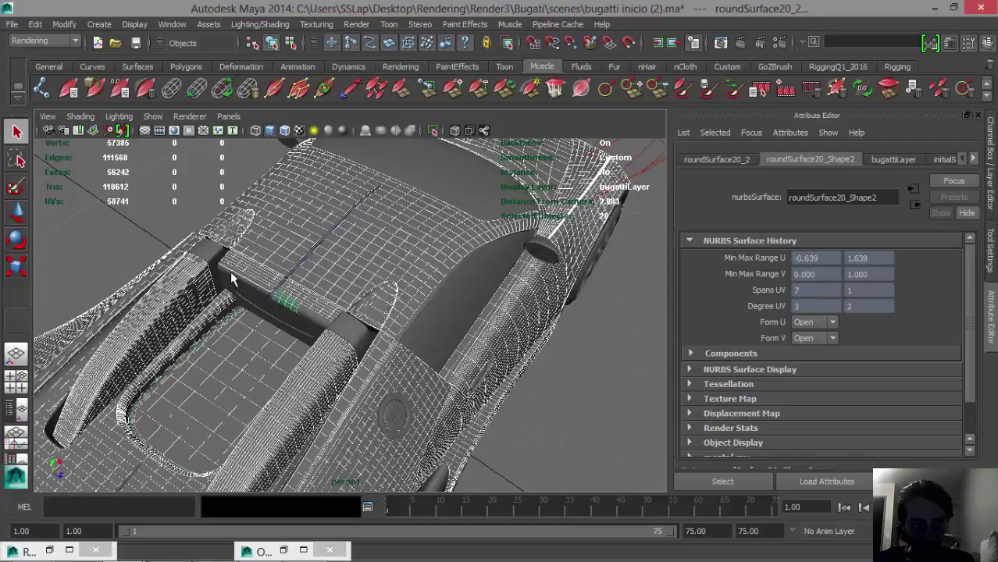
pyautogui.click(231, 275)
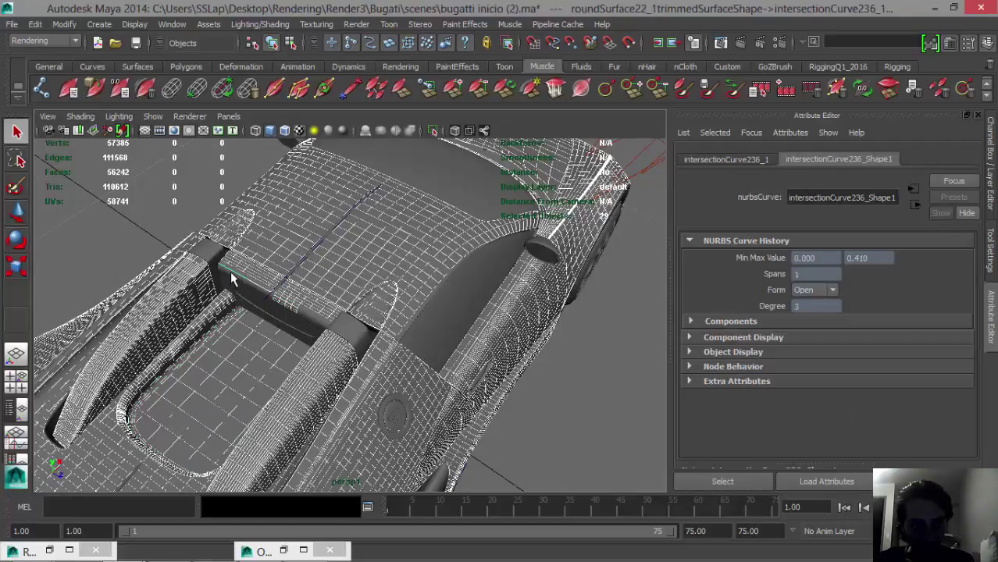
pyautogui.click(231, 275)
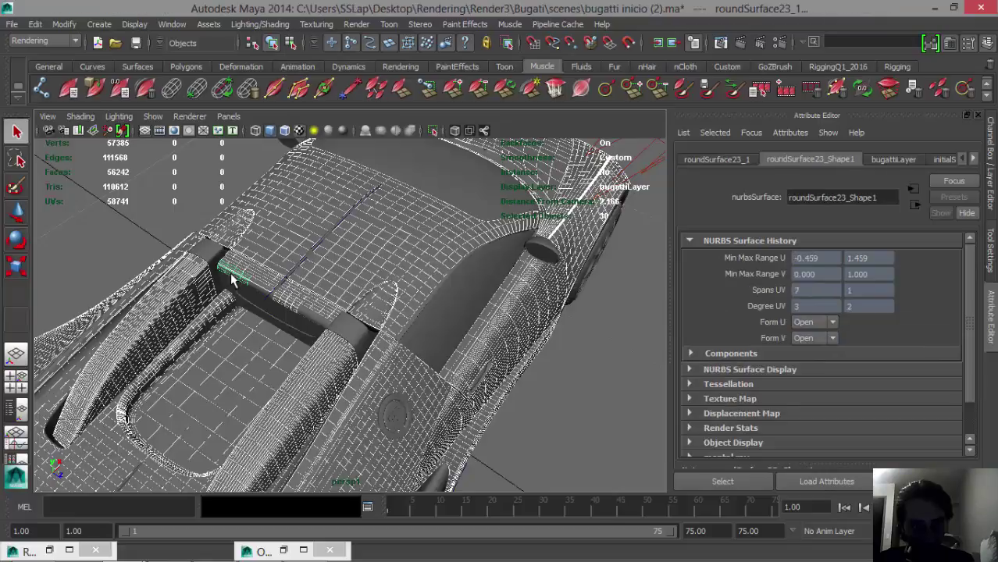
pyautogui.click(253, 291)
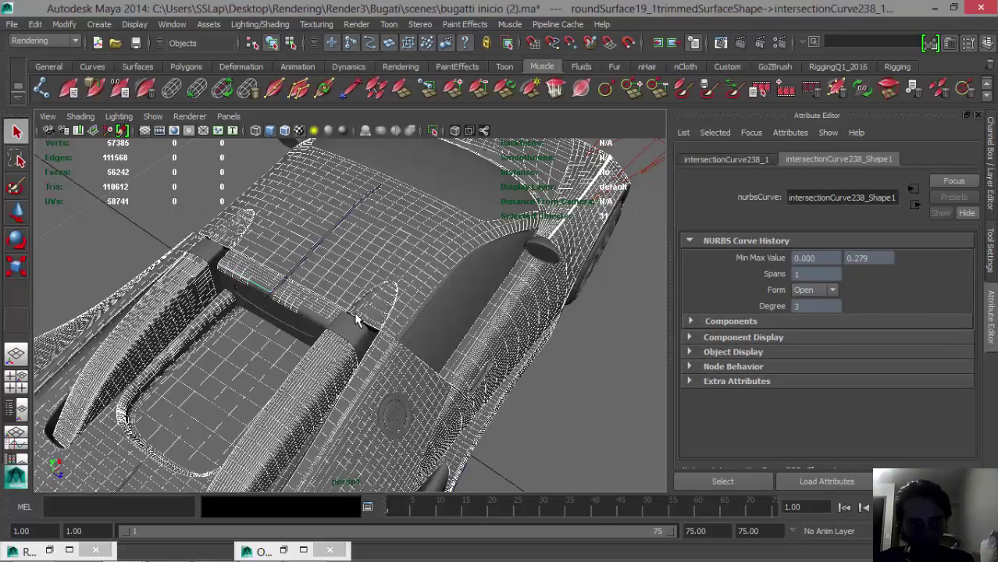
pyautogui.click(317, 320)
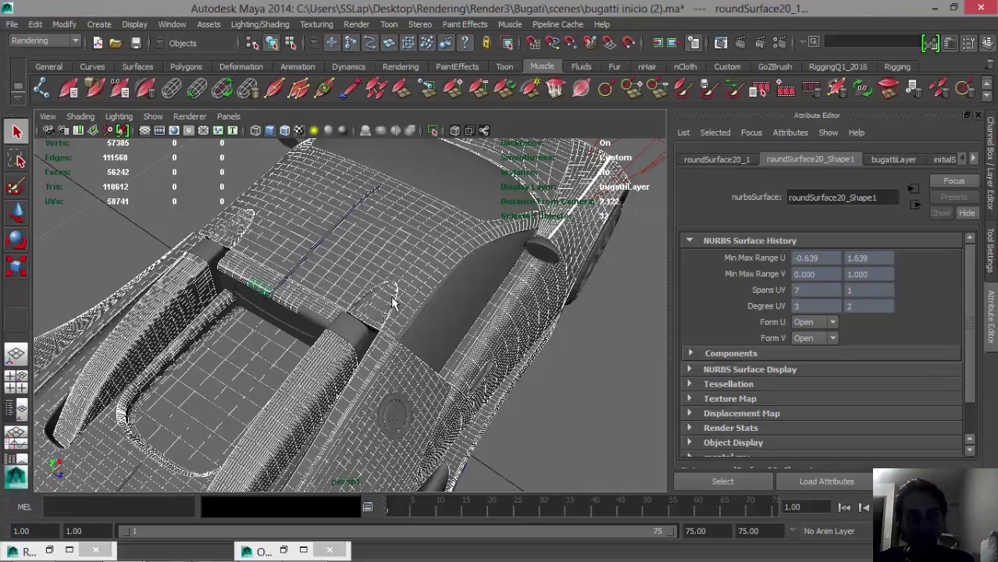
# Add the remaining wall and rounded surfaces framing the recess below the roof's rear edge, between the intakes, to the selection
pyautogui.click(306, 292)
pyautogui.moveTo(306, 292)
pyautogui.keyDown('alt'); pyautogui.mouseDown()
pyautogui.moveTo(344, 297)
pyautogui.moveTo(316, 297)
pyautogui.mouseUp(); pyautogui.keyUp('alt')
pyautogui.click(316, 346)
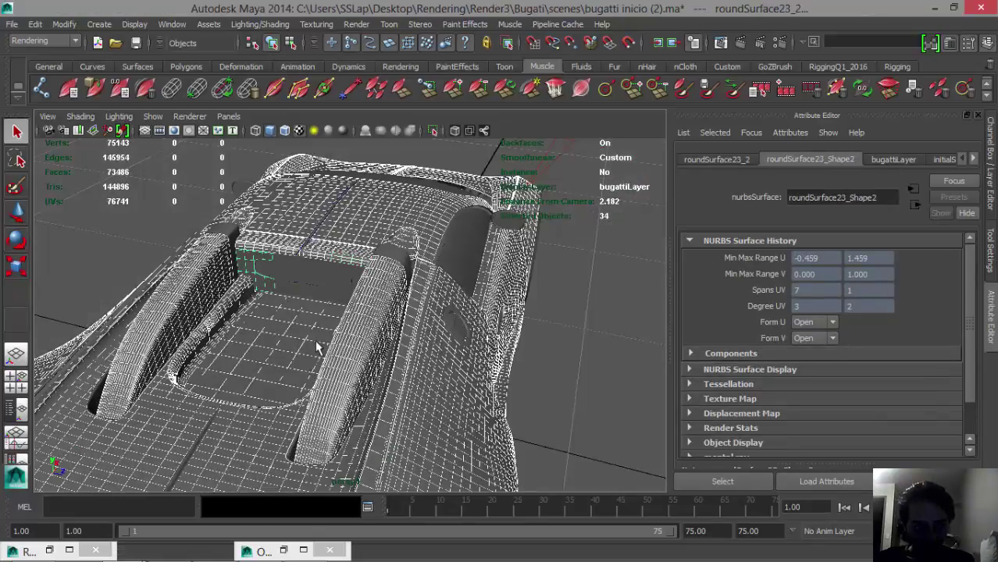
pyautogui.click(297, 293)
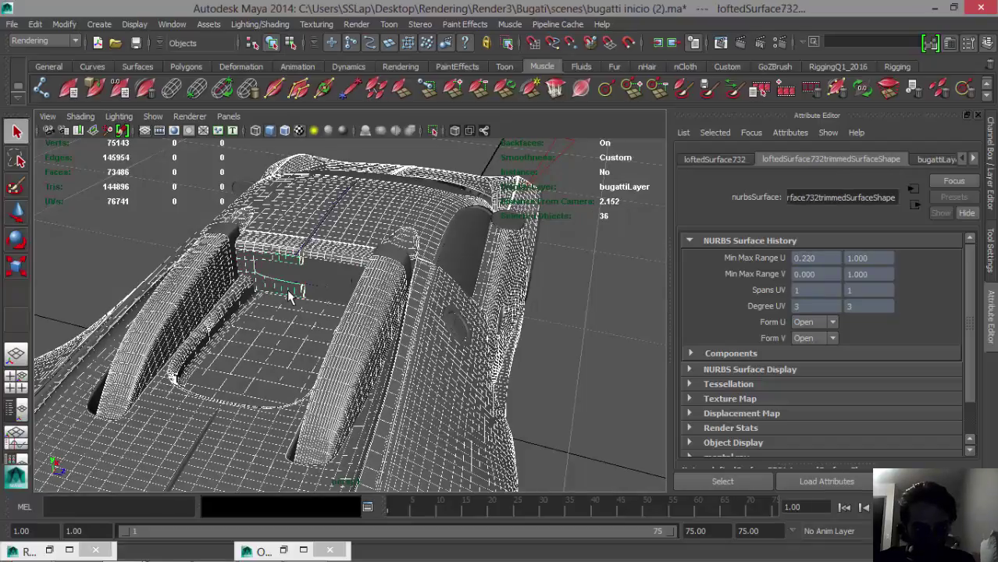
pyautogui.click(306, 295)
pyautogui.keyDown('shift'); pyautogui.click(335, 299); pyautogui.keyUp('shift')
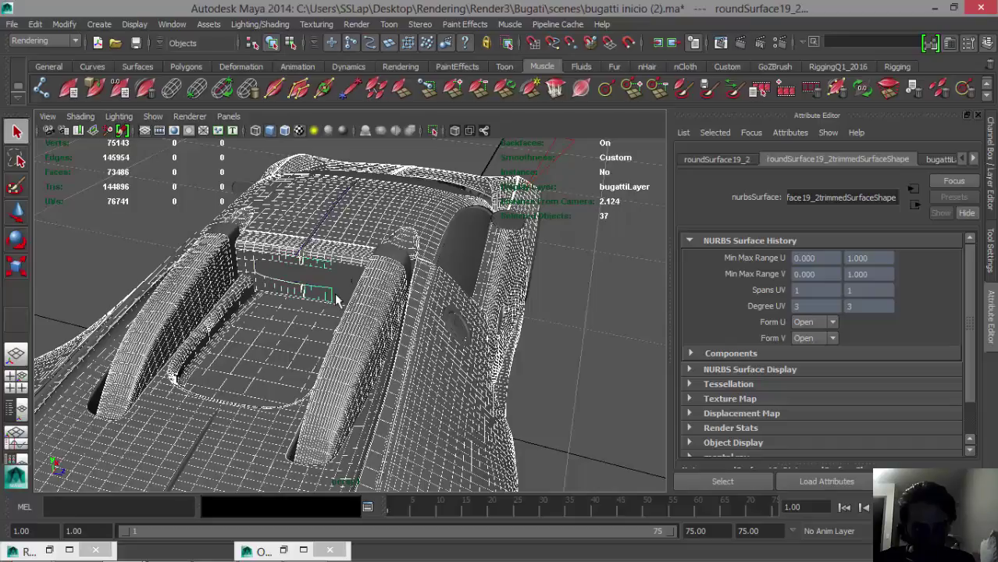
pyautogui.keyDown('shift'); pyautogui.click(316, 321); pyautogui.keyUp('shift')
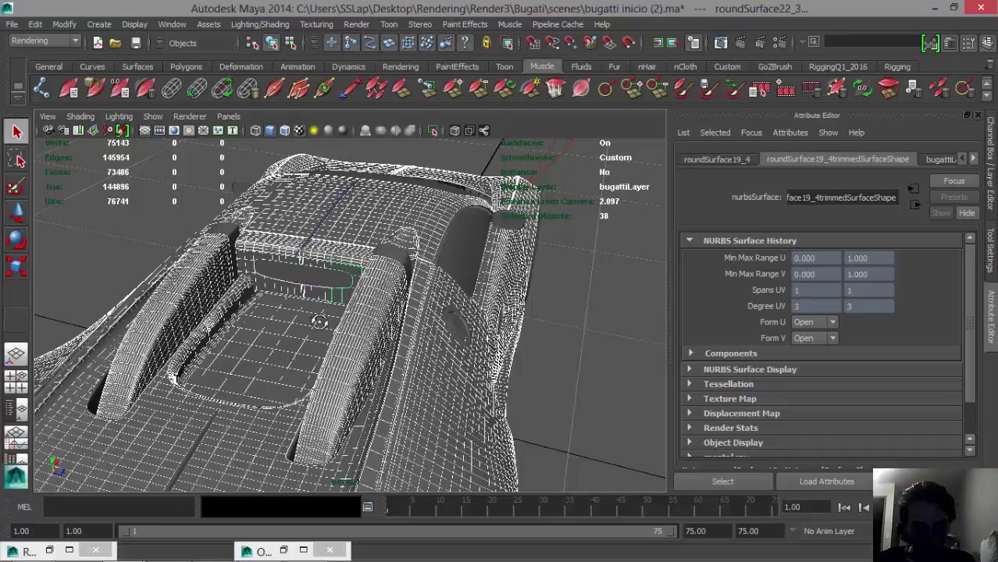
# Check the body selection around the car and assign a new mental ray mi_car_paint_phen_x material to it
pyautogui.keyDown('alt'); pyautogui.moveTo(318, 321); pyautogui.dragTo(378, 289); pyautogui.keyUp('alt')
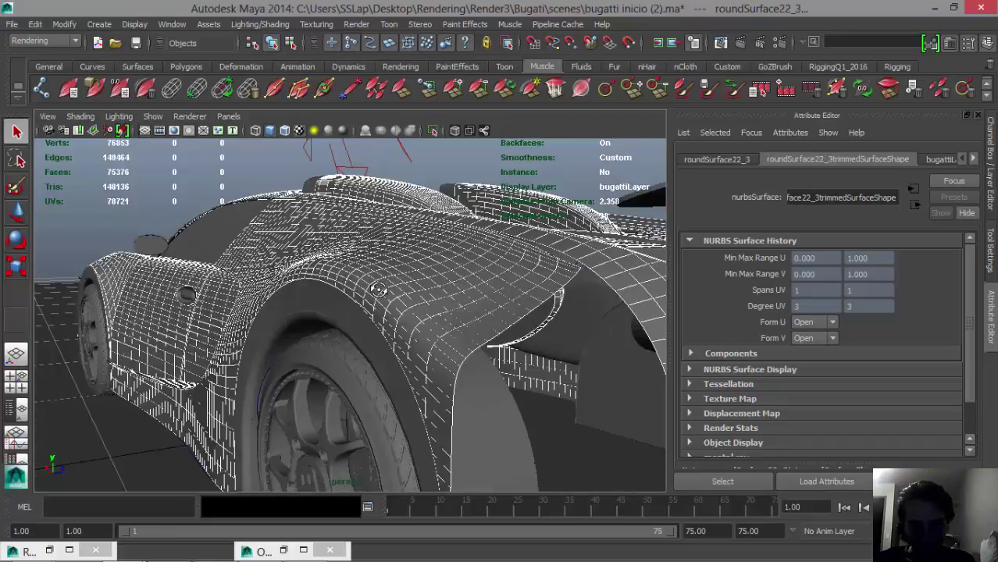
pyautogui.keyDown('alt'); pyautogui.moveTo(493, 371); pyautogui.dragTo(392, 326, button='right'); pyautogui.keyUp('alt')
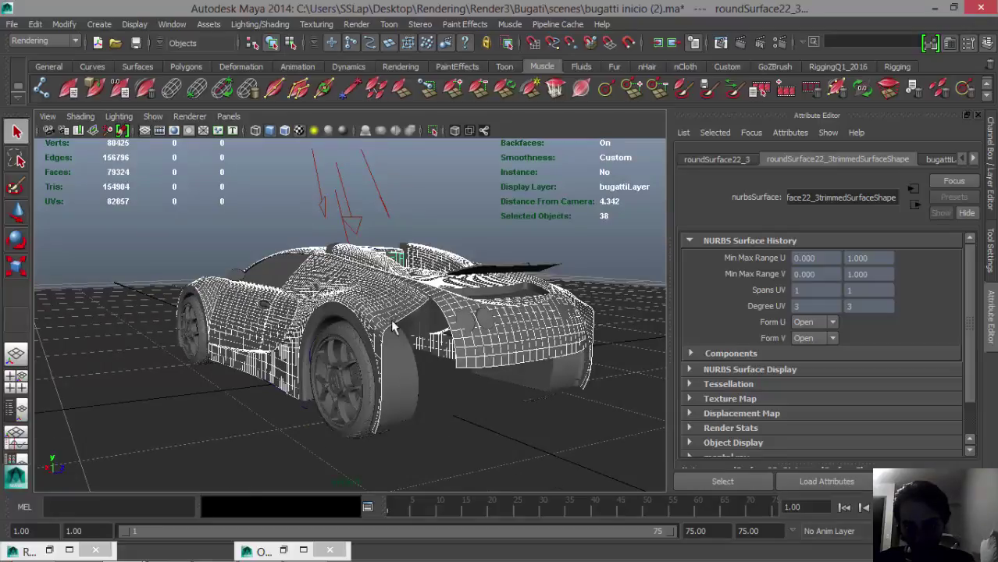
pyautogui.keyDown('alt'); pyautogui.moveTo(594, 360); pyautogui.dragTo(273, 386); pyautogui.keyUp('alt')
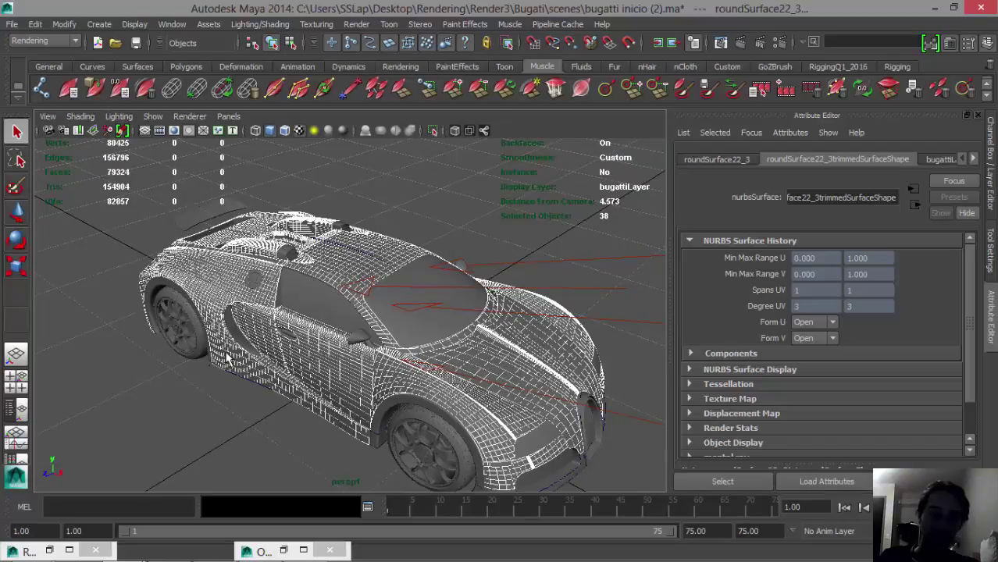
pyautogui.rightClick(347, 273)
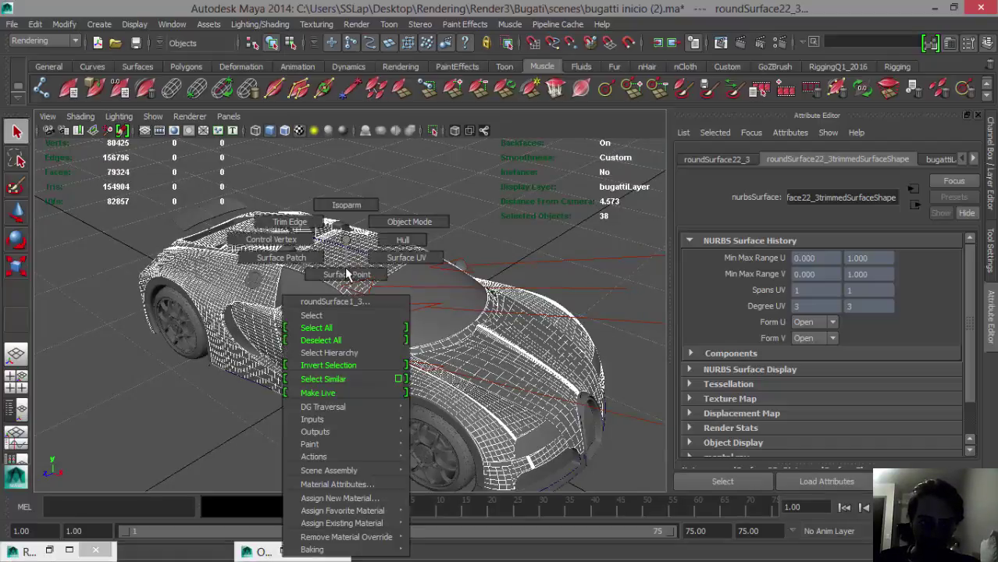
pyautogui.click(348, 499)
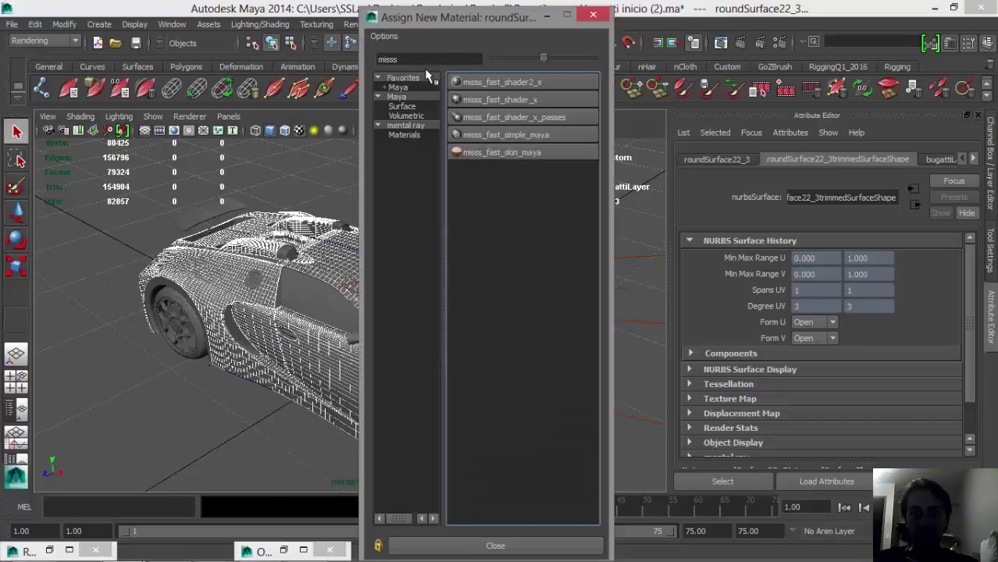
pyautogui.doubleClick(419, 59)
pyautogui.press('BackSpace')
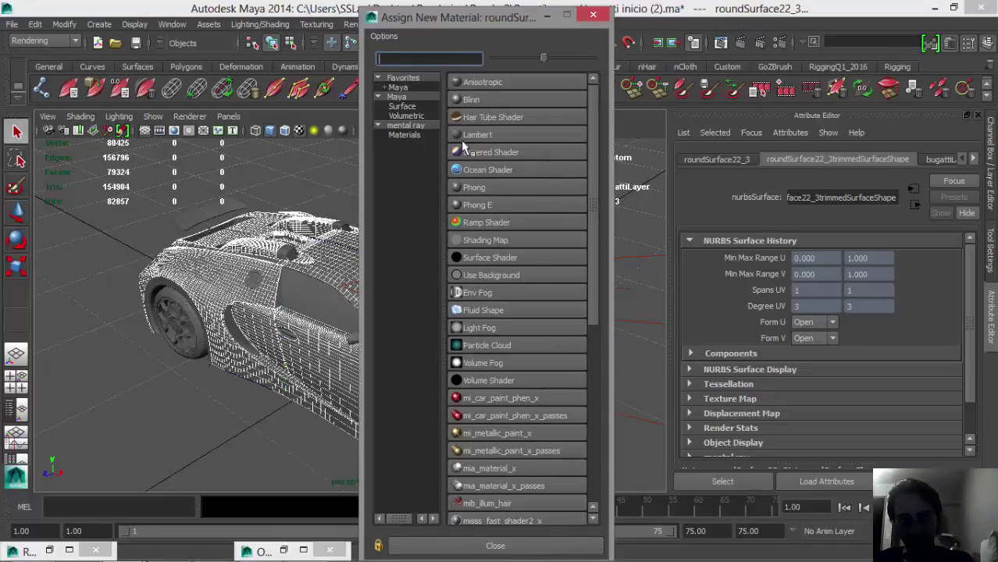
pyautogui.click(403, 126)
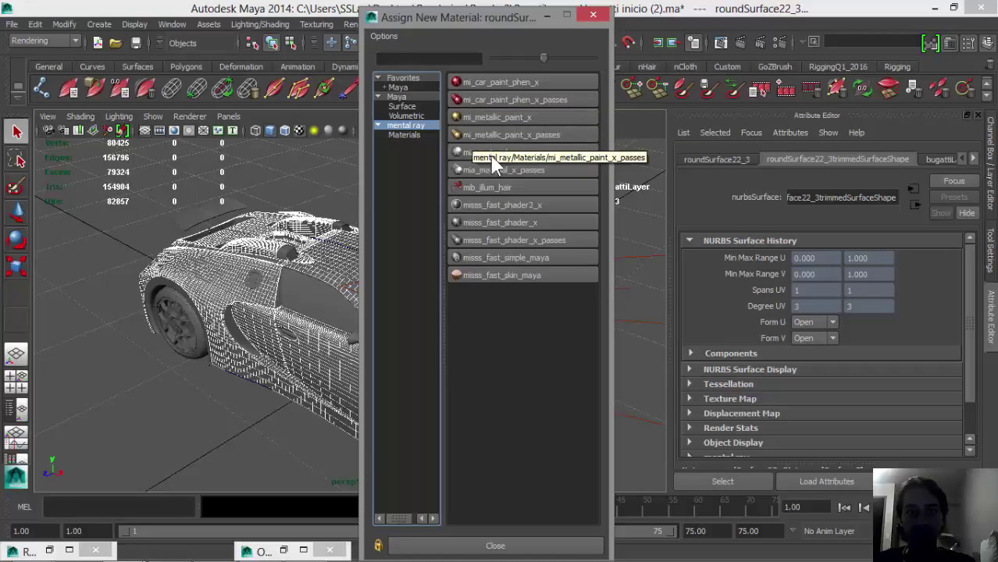
pyautogui.click(516, 81)
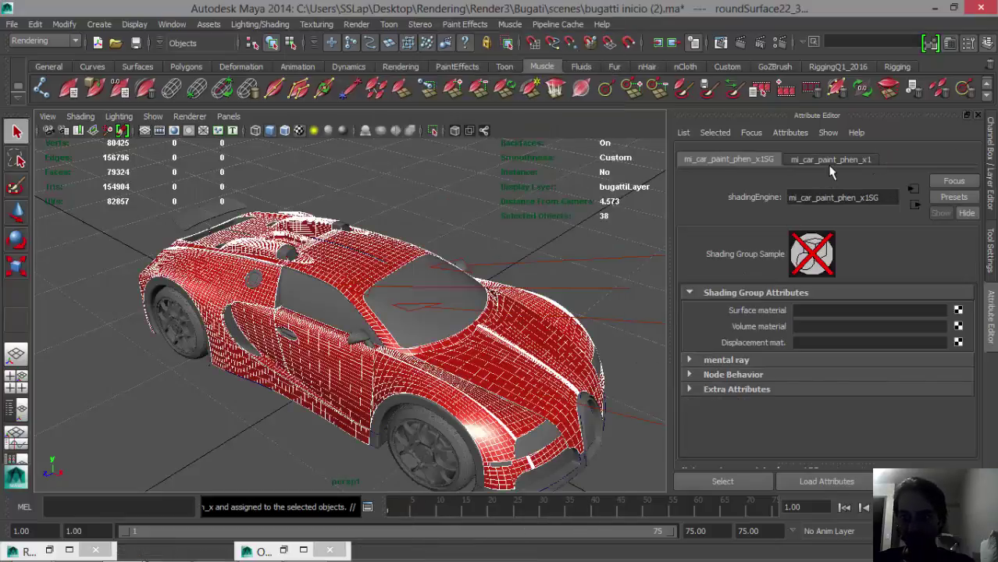
# Review the car paint's diffuse, specular and flake parameters and render the car from the framed persp camera with mental ray
pyautogui.click(830, 160)
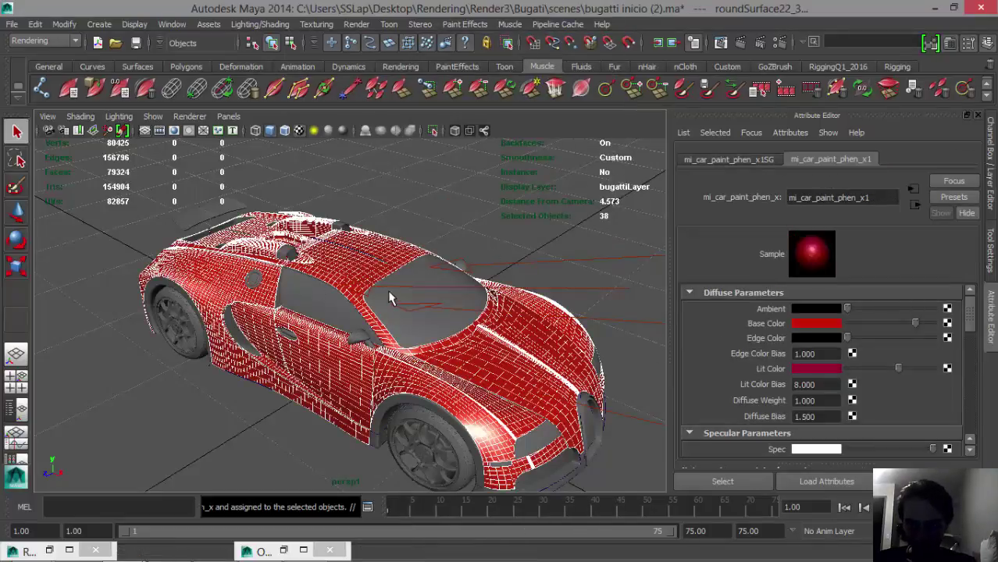
pyautogui.press('space')
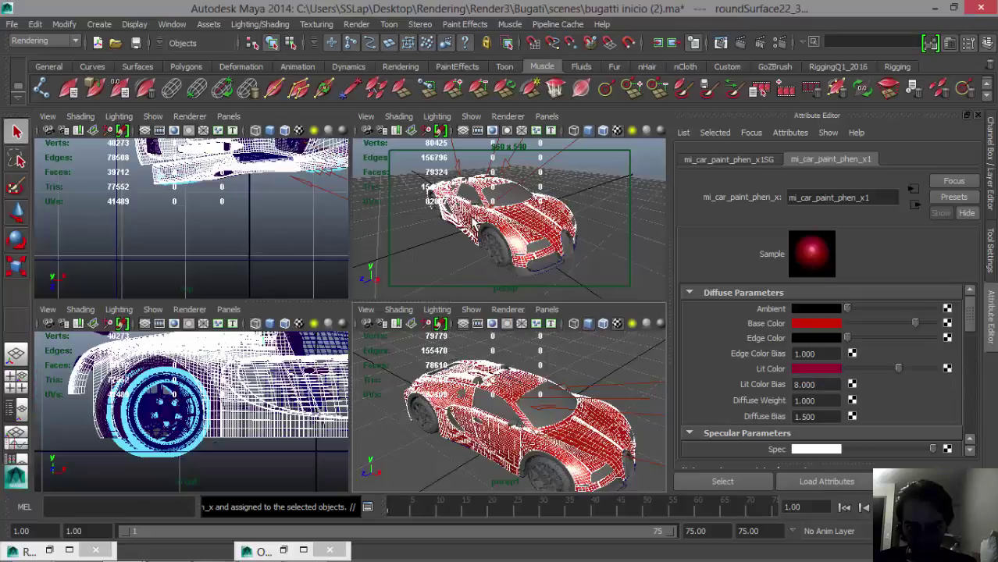
pyautogui.press('space')
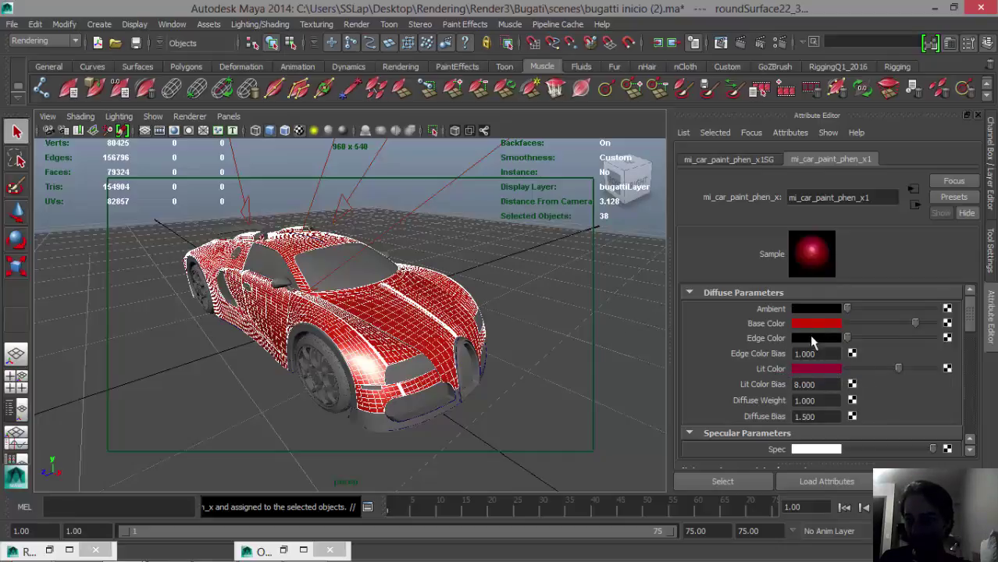
pyautogui.moveTo(970, 313); pyautogui.dragTo(973, 338)
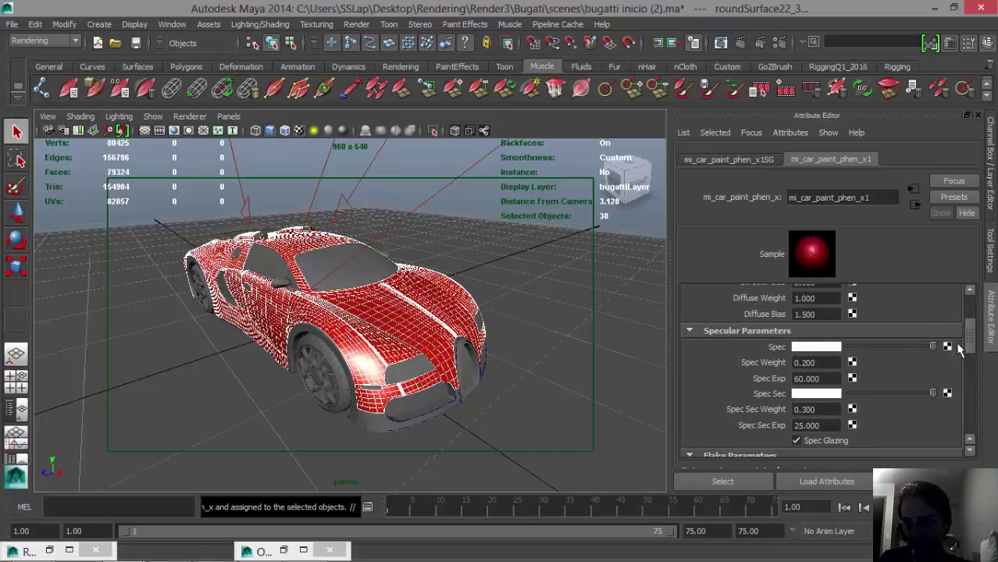
pyautogui.moveTo(972, 338); pyautogui.dragTo(969, 377)
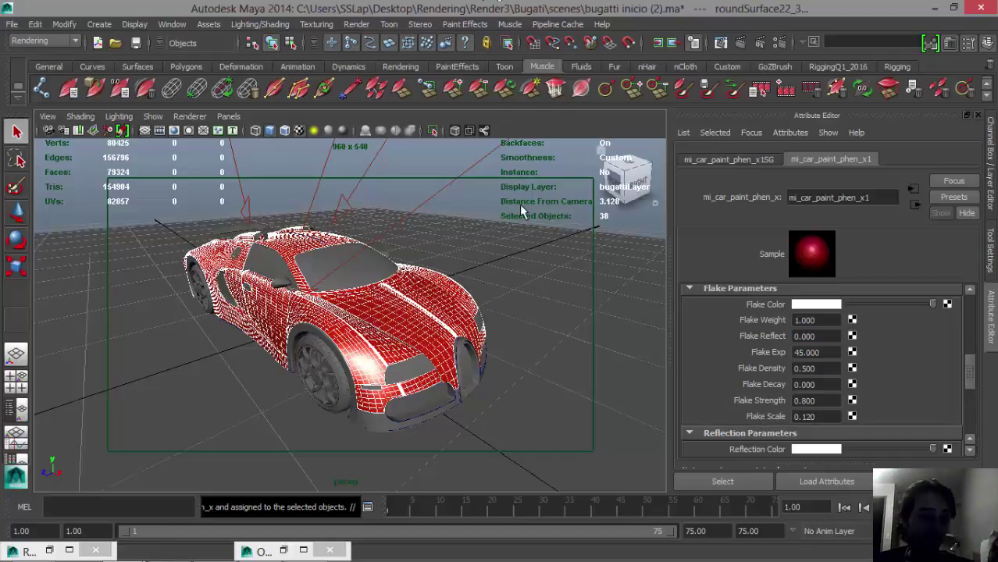
pyautogui.click(742, 42)
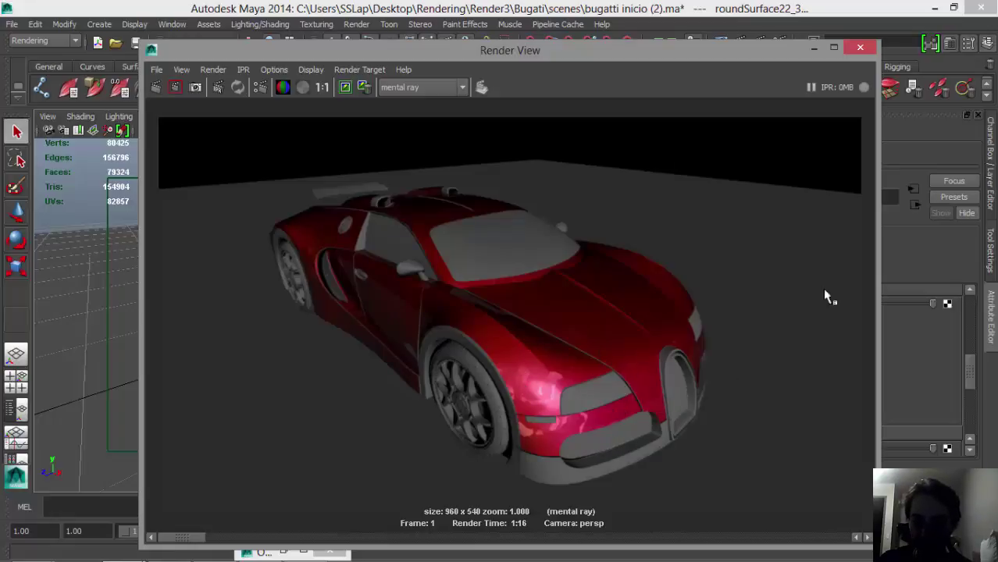
# Examine the car paint's Lit Color alongside the finished render
pyautogui.click(990, 164)
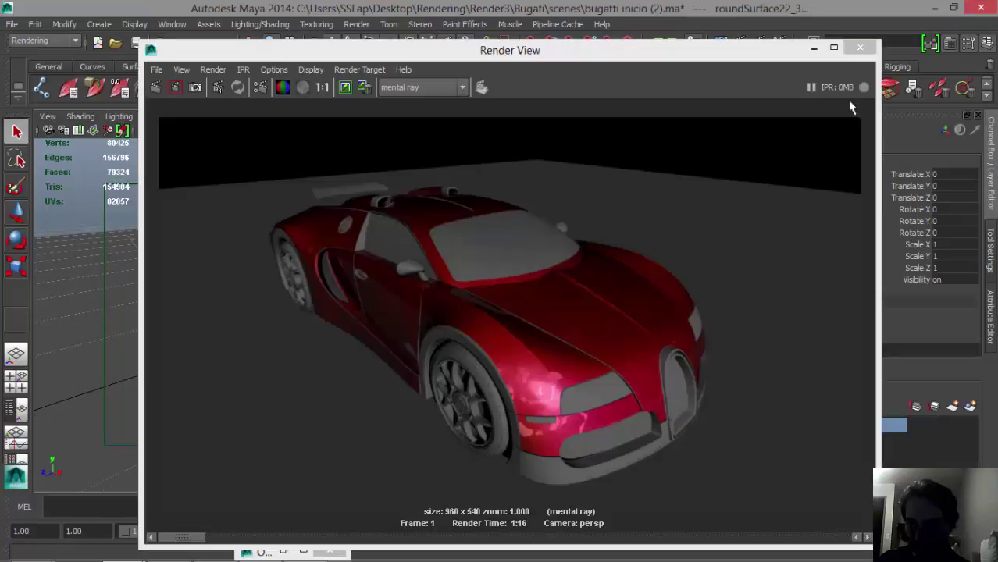
pyautogui.moveTo(782, 56); pyautogui.dragTo(673, 44)
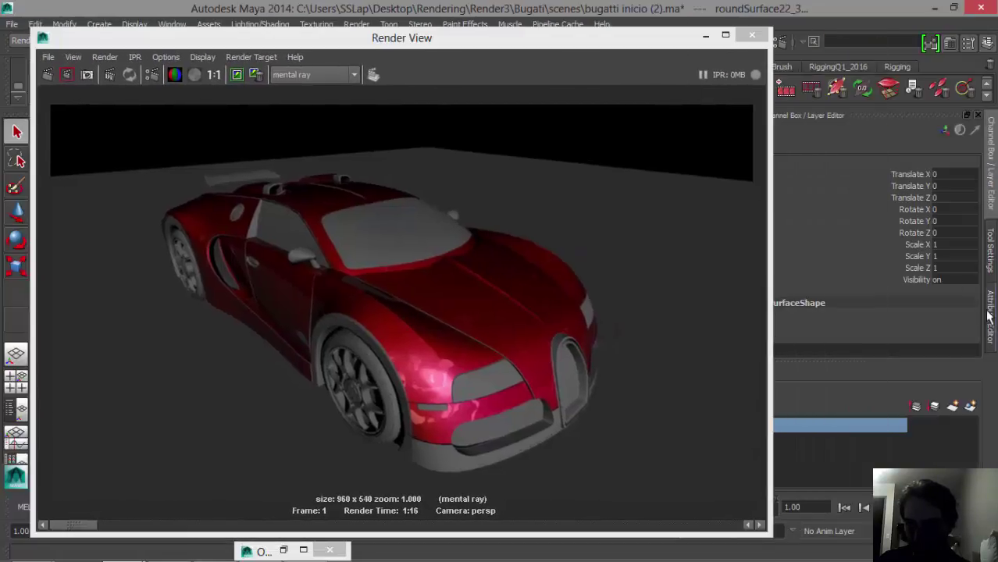
pyautogui.moveTo(969, 369); pyautogui.dragTo(969, 316)
pyautogui.click(807, 371)
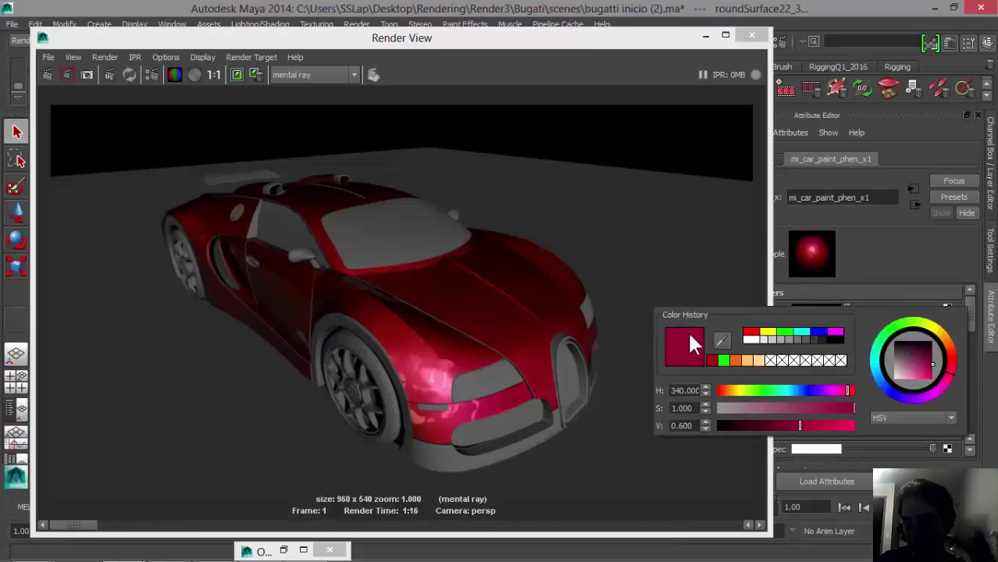
pyautogui.click(591, 35)
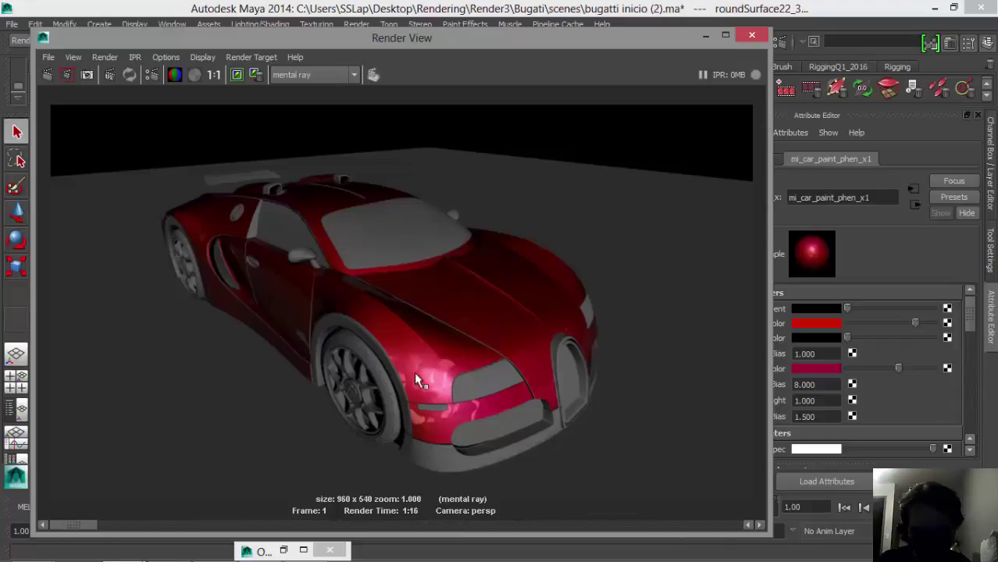
# Set the car paint material's Flake Scale to 0.010
pyautogui.moveTo(665, 43); pyautogui.dragTo(609, 45)
pyautogui.moveTo(968, 312); pyautogui.dragTo(966, 355)
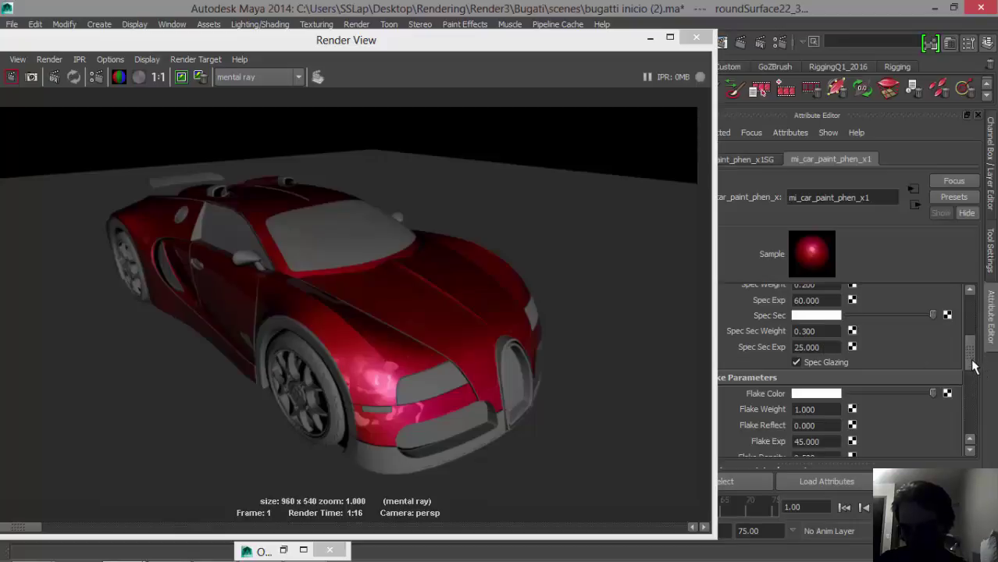
pyautogui.moveTo(974, 358); pyautogui.dragTo(973, 381)
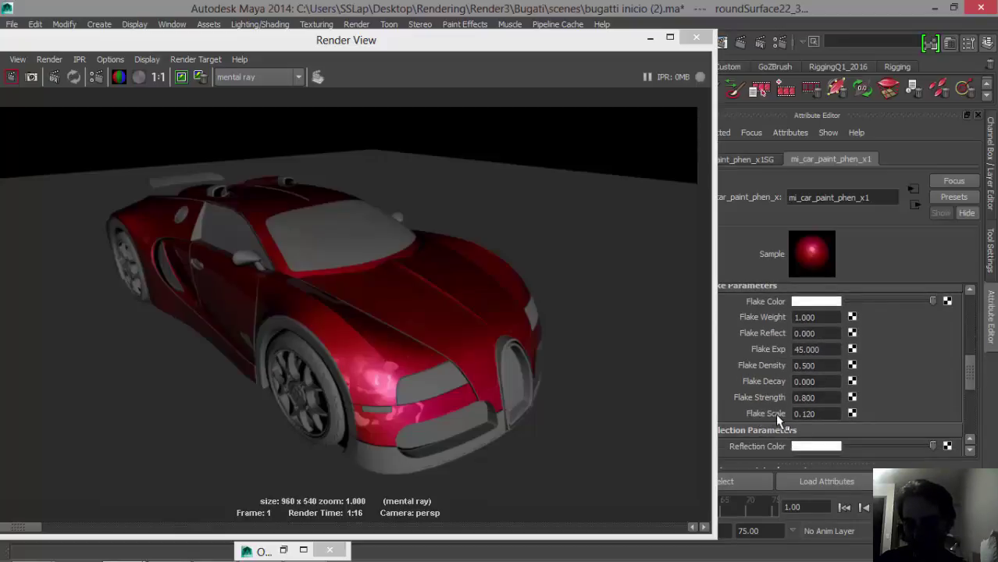
pyautogui.click(818, 414)
pyautogui.moveTo(817, 414); pyautogui.dragTo(802, 416)
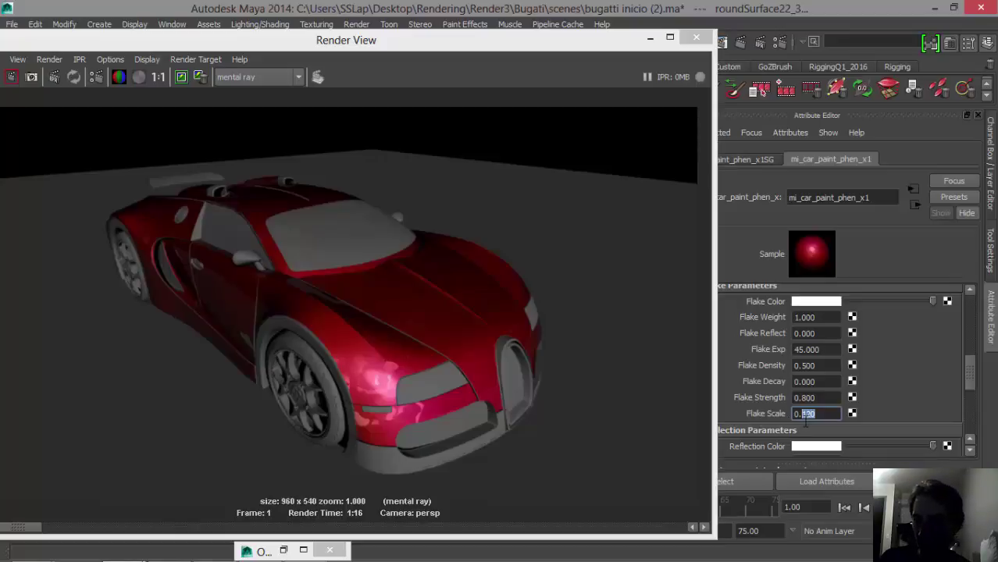
pyautogui.write('01')
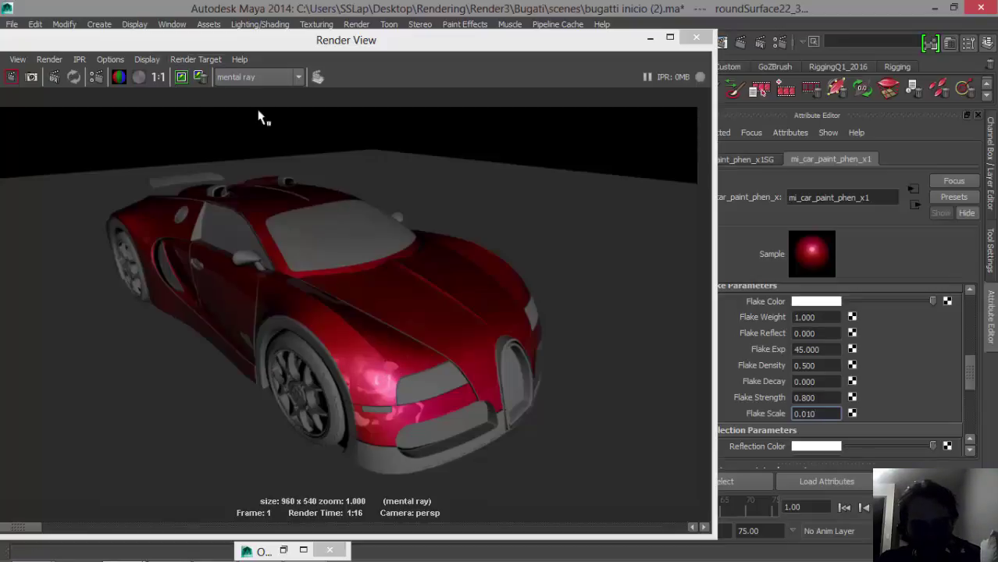
# Render the car again to check the finer paint flakes and close the render window
pyautogui.click(198, 78)
pyautogui.moveTo(207, 40); pyautogui.dragTo(282, 24)
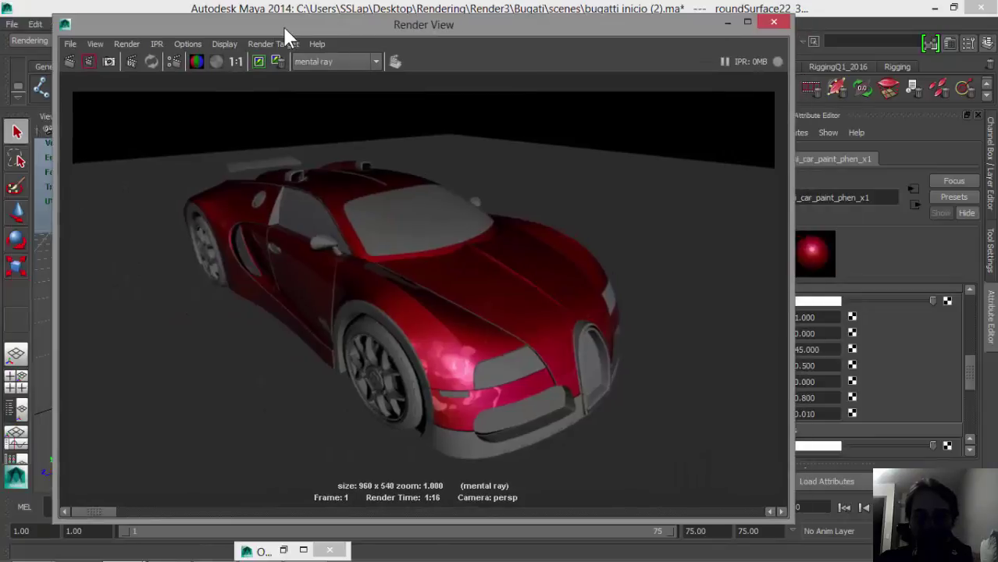
pyautogui.click(68, 65)
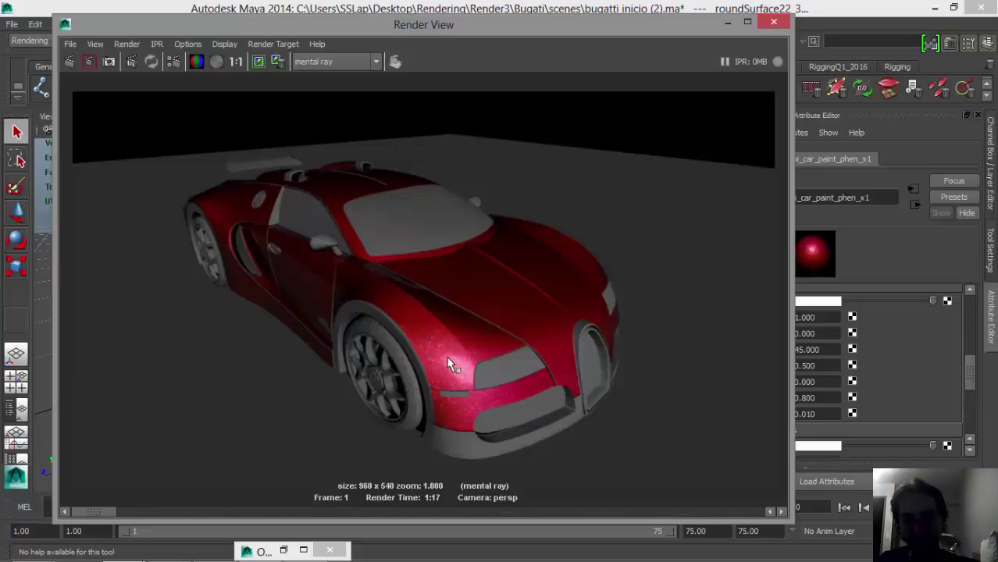
pyautogui.click(771, 22)
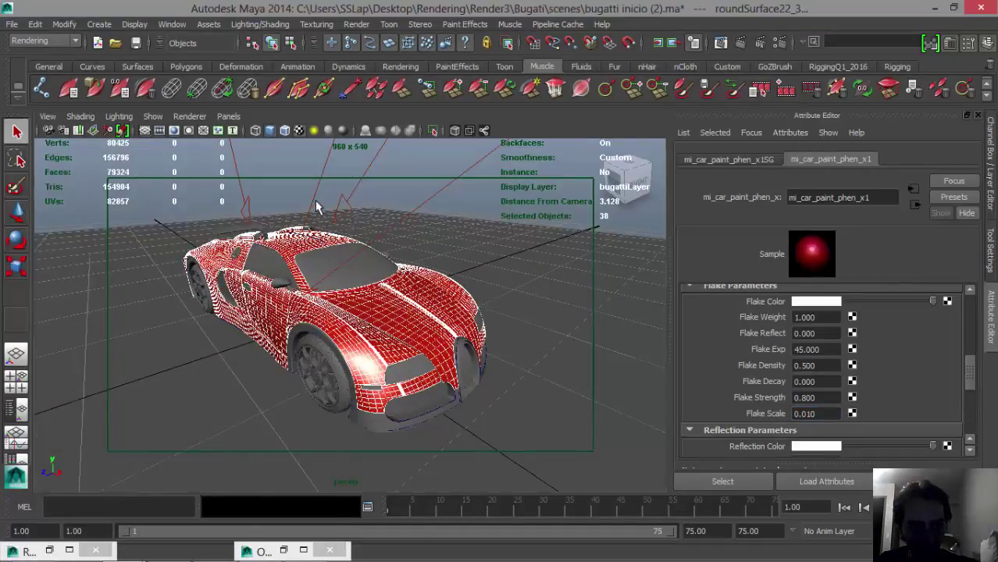
# Duplicate the directional light above the car and aim the copy at the car from above its front by looking through it
pyautogui.click(335, 205)
pyautogui.click(340, 207)
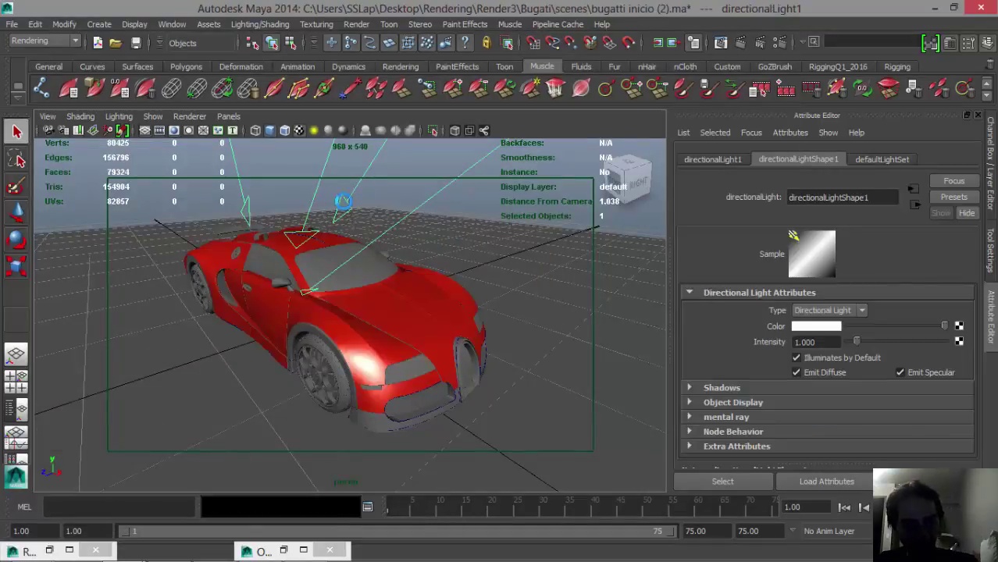
pyautogui.click(231, 116)
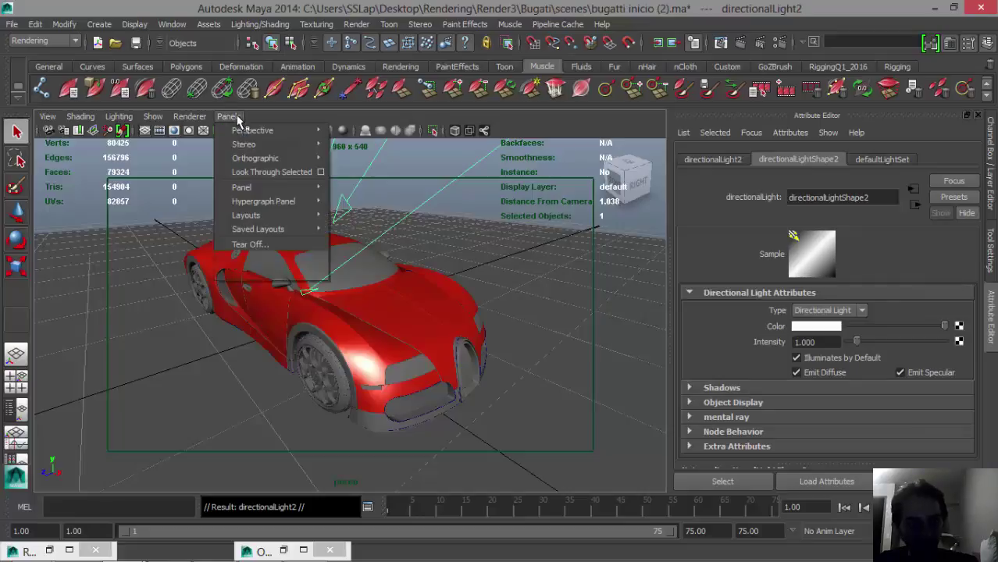
pyautogui.click(263, 172)
pyautogui.keyDown('alt'); pyautogui.moveTo(359, 308); pyautogui.dragTo(387, 318); pyautogui.keyUp('alt')
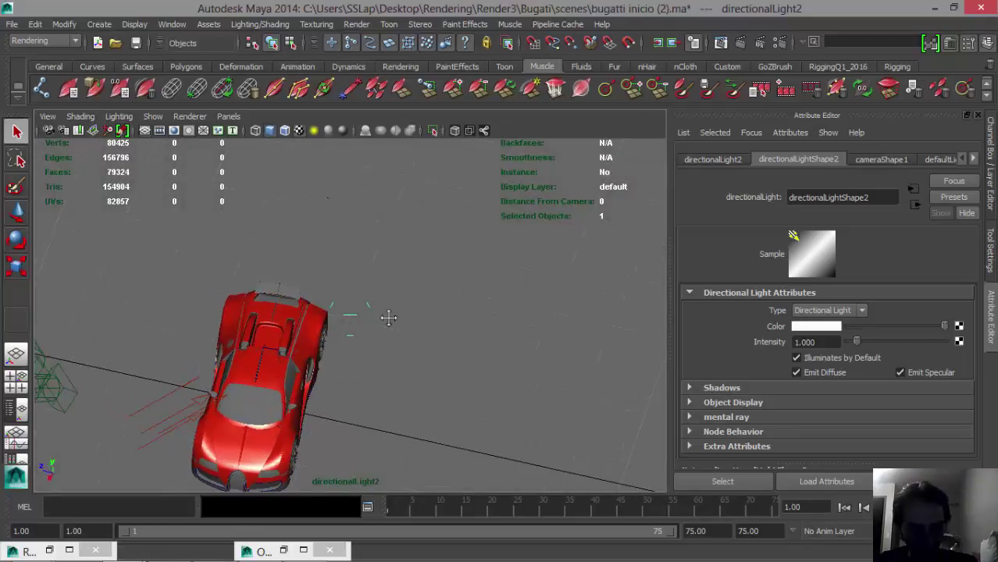
pyautogui.keyDown('alt'); pyautogui.moveTo(387, 318); pyautogui.dragTo(429, 300, button='middle'); pyautogui.keyUp('alt')
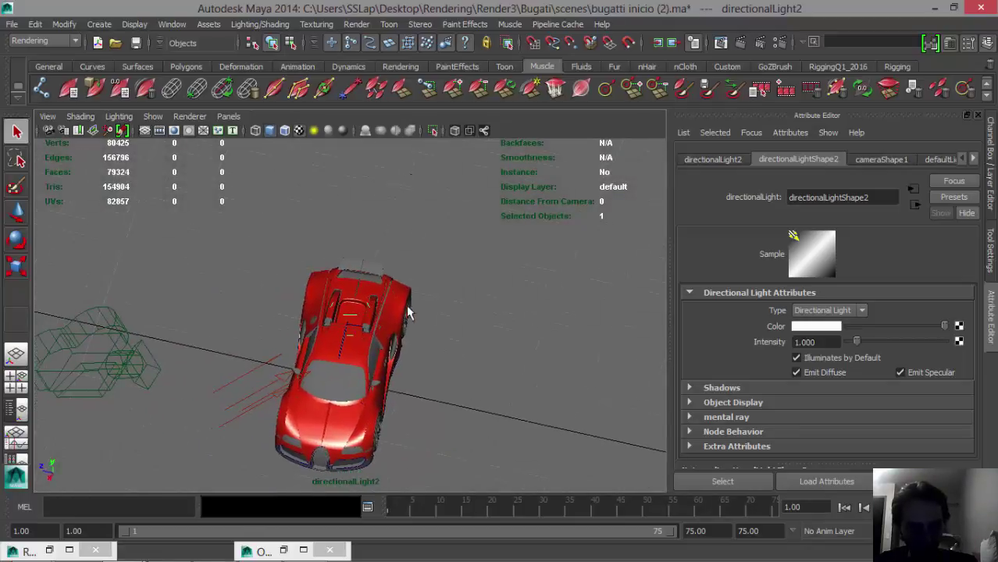
# Duplicate the aimed directional light, re-aim the second light from the car's other side and look through the new copy
pyautogui.hotkey('ctrl', 'd')
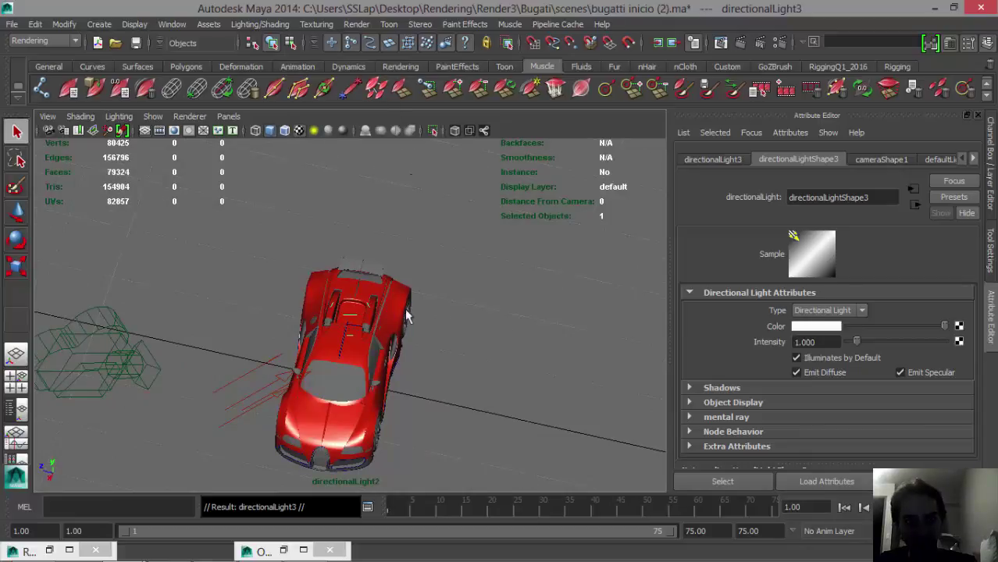
pyautogui.keyDown('alt'); pyautogui.moveTo(361, 367); pyautogui.dragTo(325, 343); pyautogui.keyUp('alt')
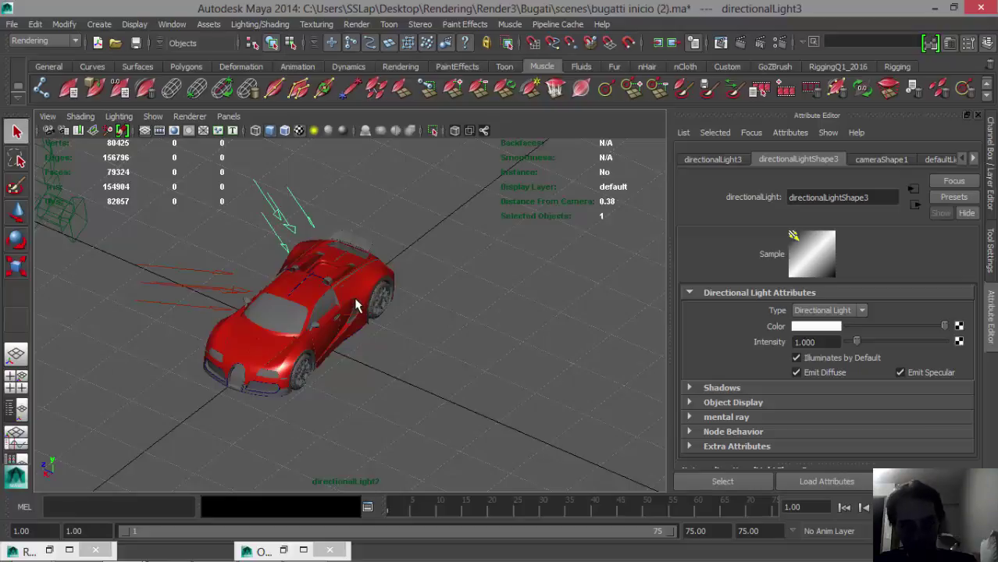
pyautogui.press('w')
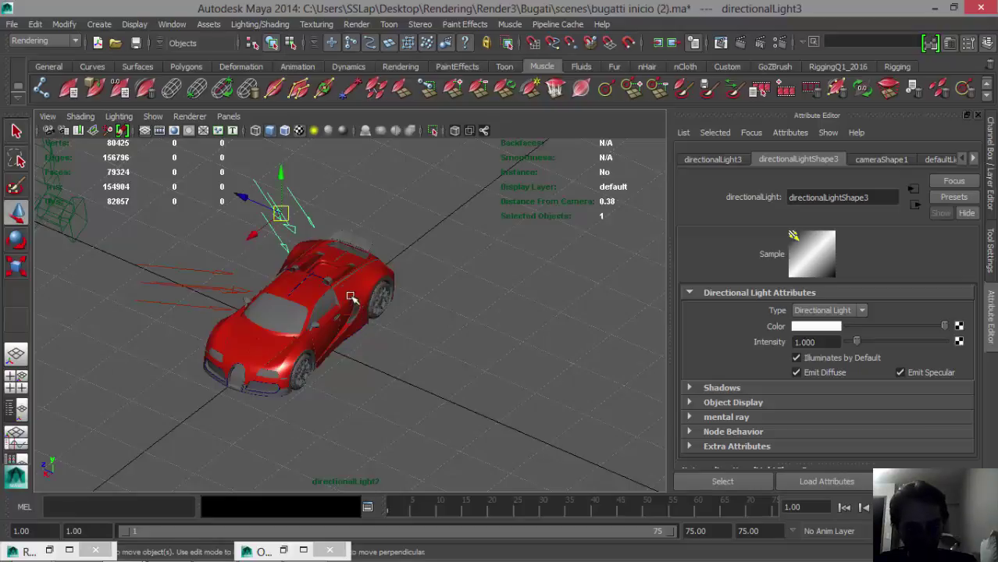
pyautogui.click(228, 117)
pyautogui.click(261, 172)
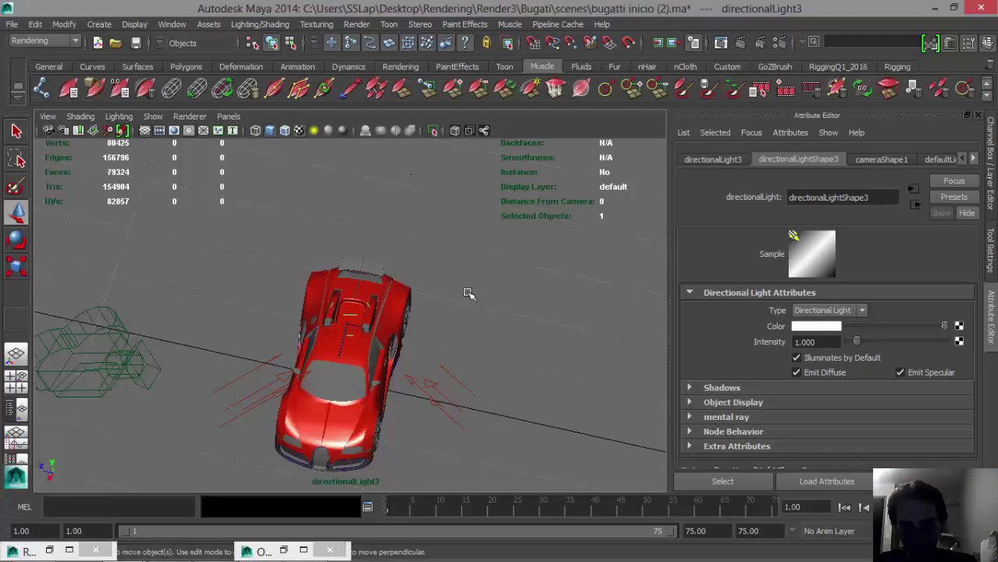
# Look through the first directional light in the four-view layout and aim it at the car from above and behind
pyautogui.press('space')
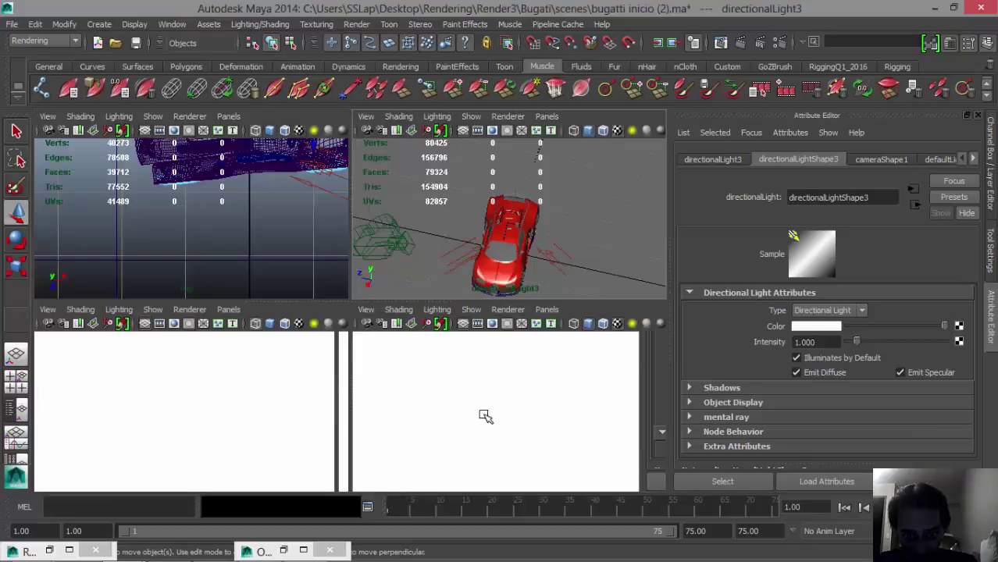
pyautogui.press('f')
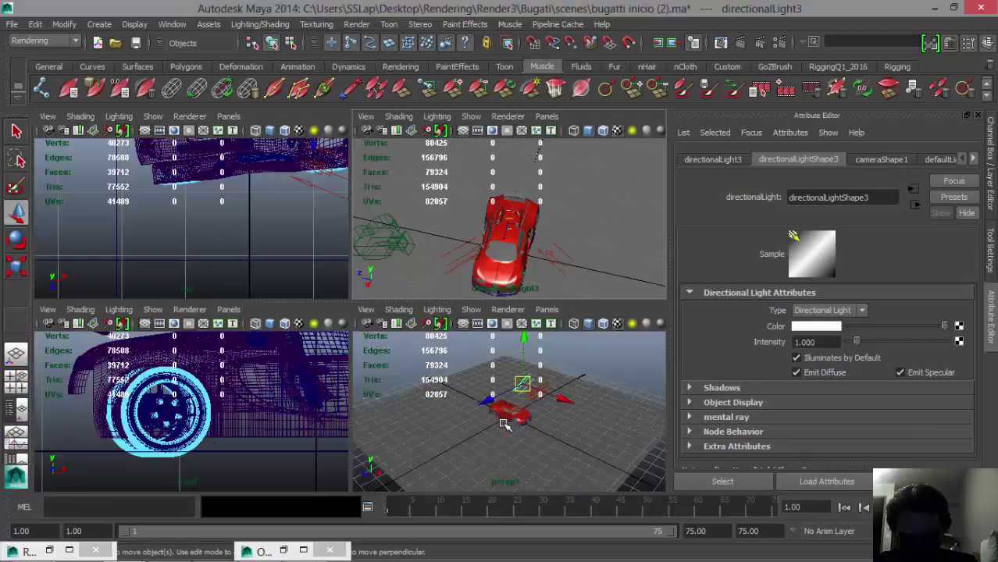
pyautogui.keyDown('alt'); pyautogui.moveTo(503, 424); pyautogui.dragTo(597, 412); pyautogui.keyUp('alt')
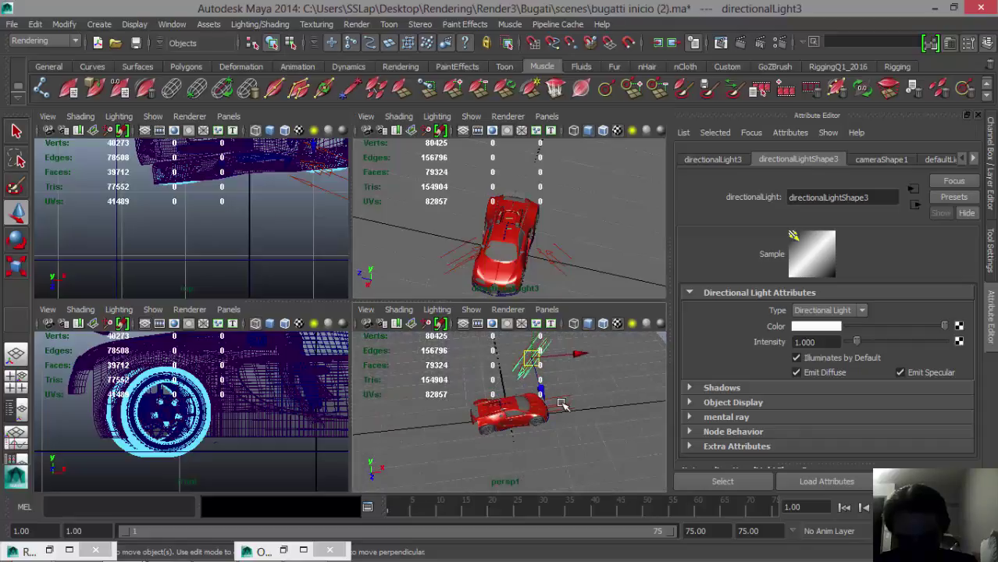
pyautogui.moveTo(562, 406); pyautogui.dragTo(564, 407, button='middle')
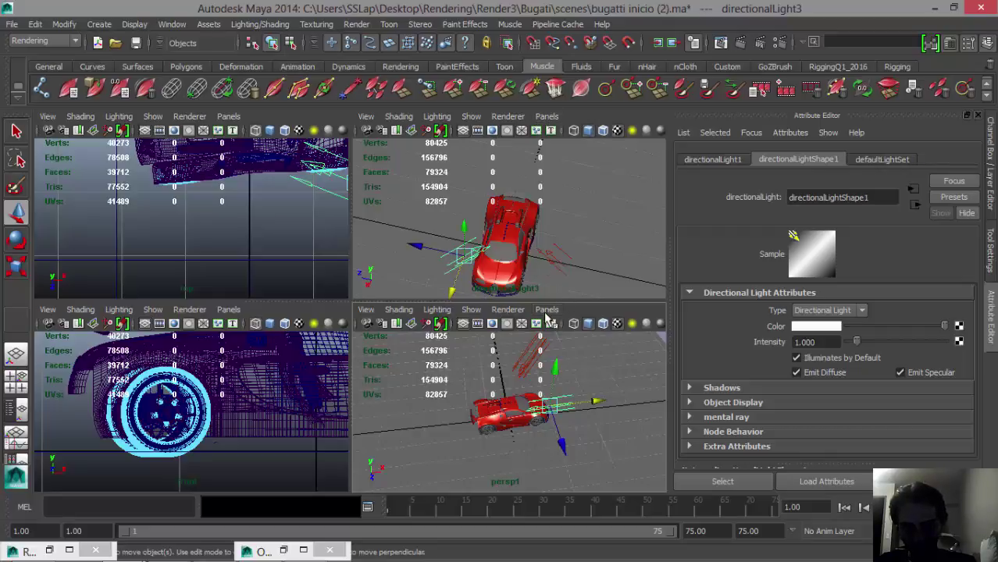
pyautogui.click(546, 310)
pyautogui.click(584, 364)
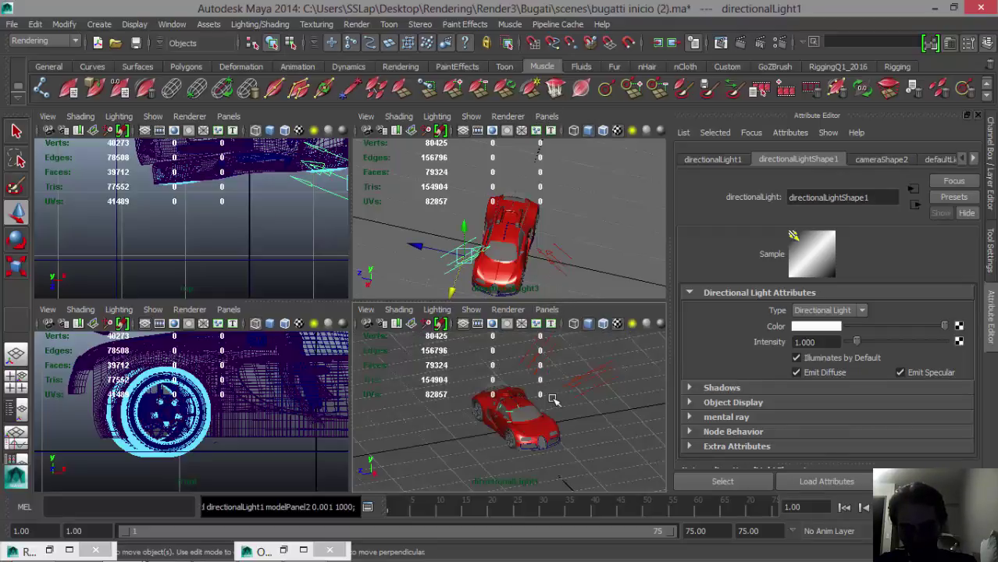
pyautogui.keyDown('alt'); pyautogui.moveTo(551, 387); pyautogui.dragTo(550, 418); pyautogui.keyUp('alt')
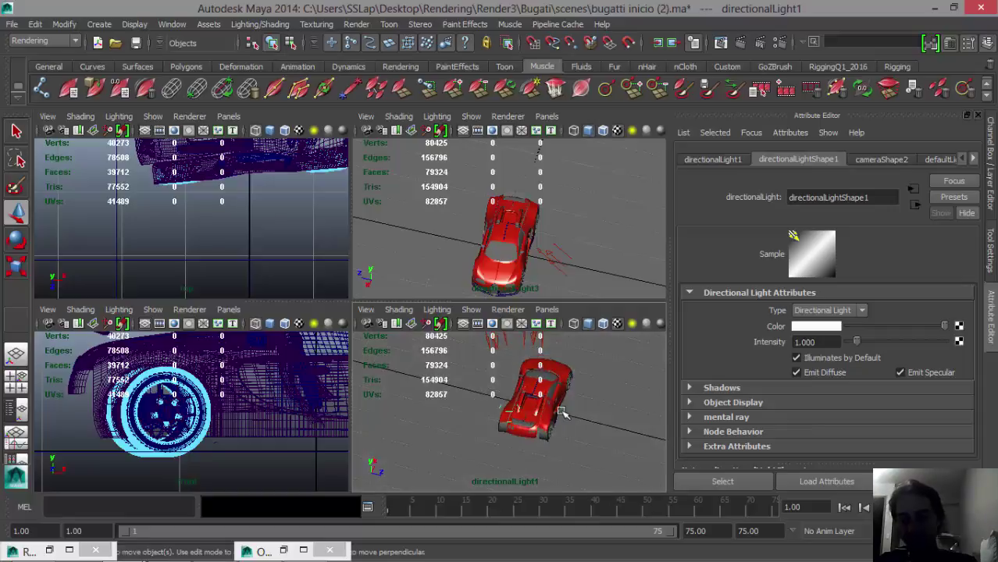
# Return the upper view to the persp camera, render the relit car with mental ray and minimize the render window
pyautogui.click(547, 116)
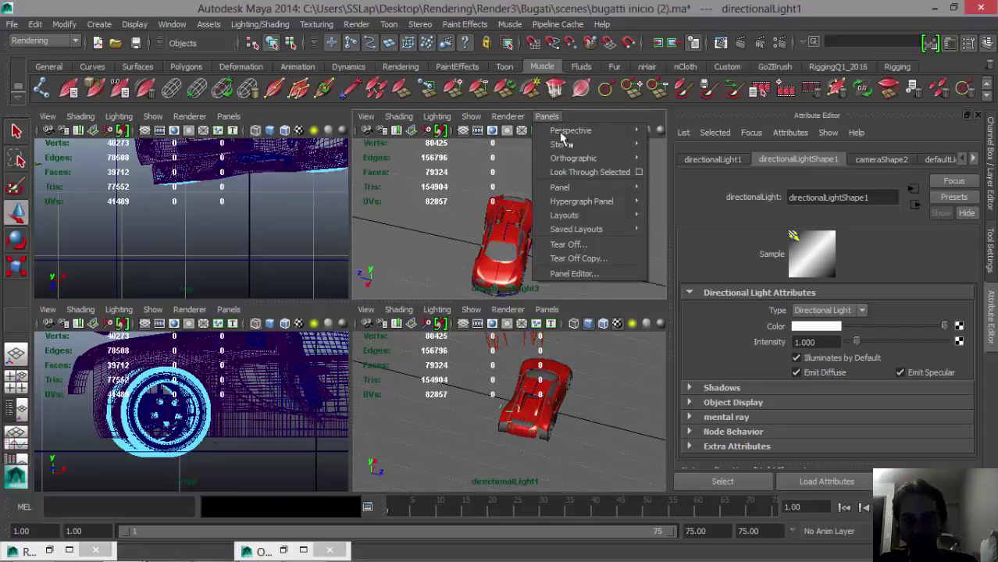
pyautogui.moveTo(629, 137)
pyautogui.click(673, 133)
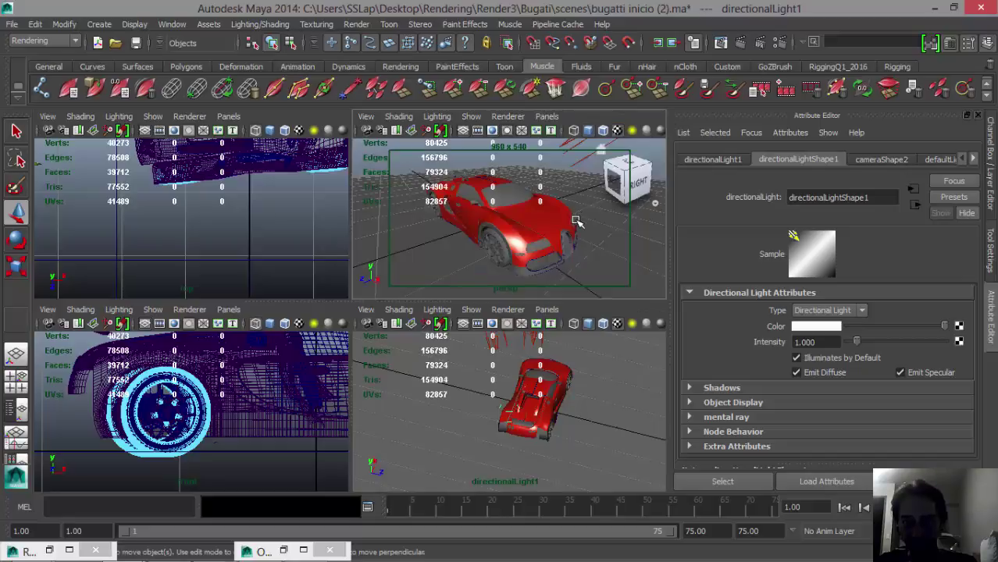
pyautogui.click(720, 42)
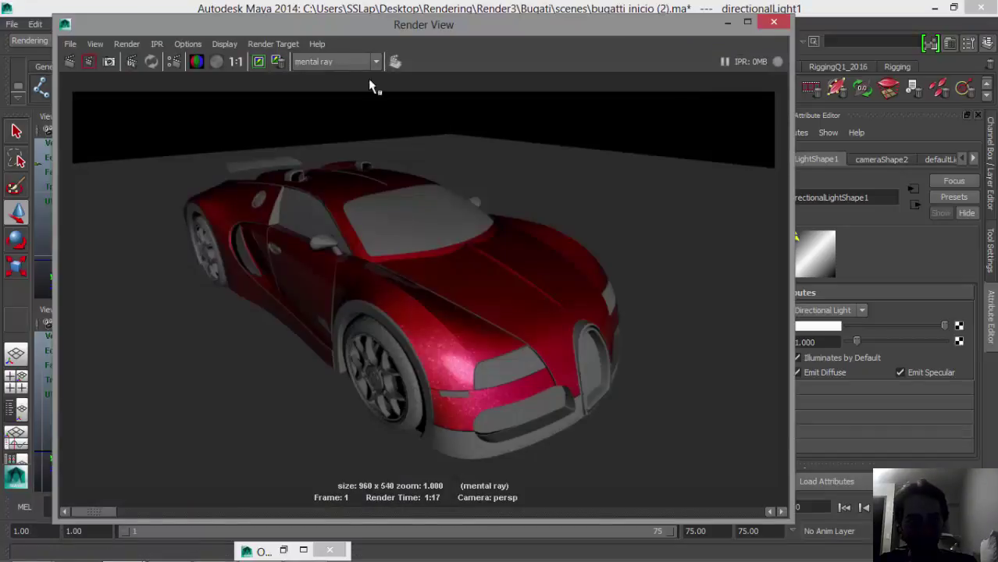
pyautogui.click(258, 63)
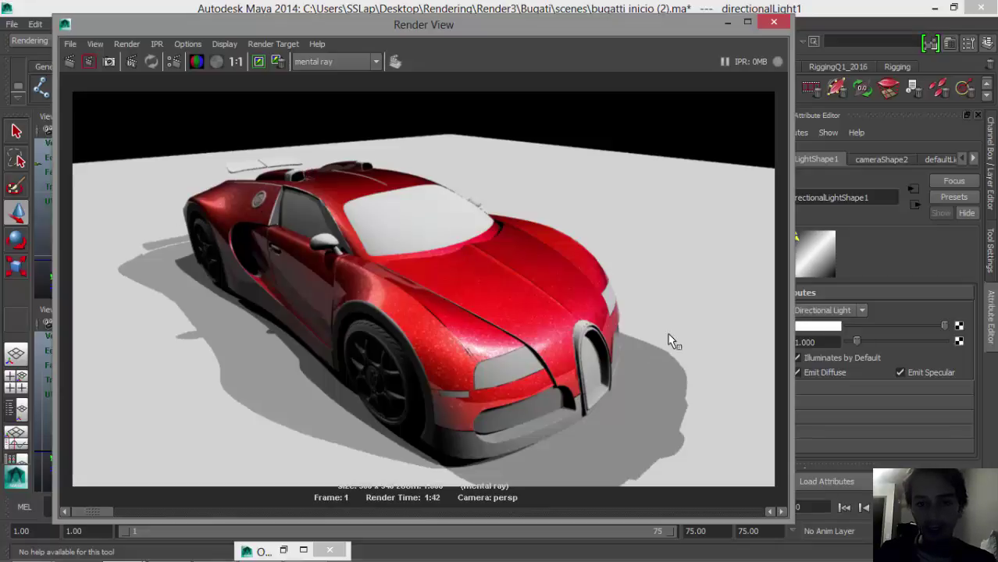
pyautogui.click(727, 26)
# Switch to the Word notes and examine the car paint material's node network, its dragon render and the lighting setup section
pyautogui.click(261, 549)
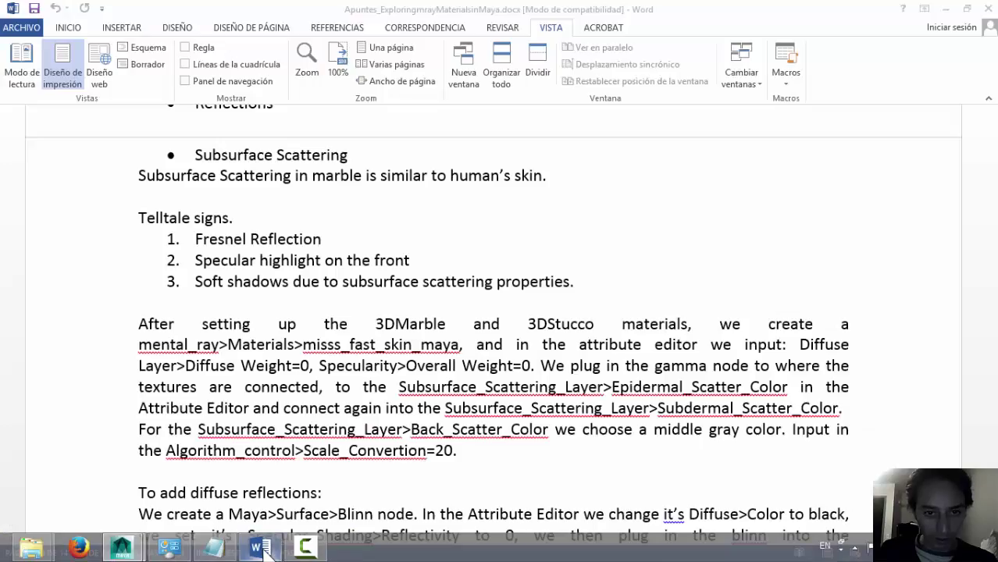
pyautogui.scroll(-7, 356, 459)
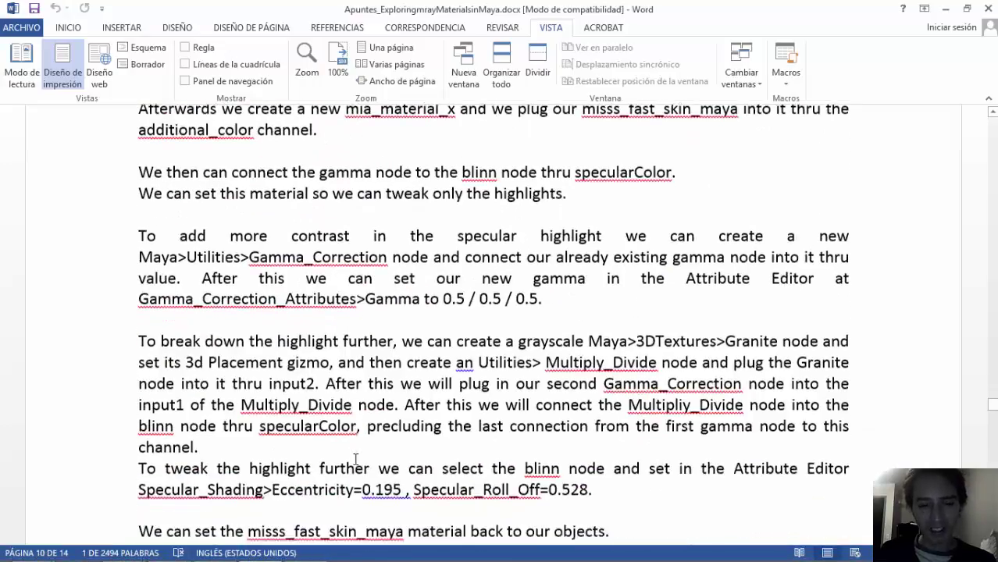
pyautogui.scroll(-12, 355, 459)
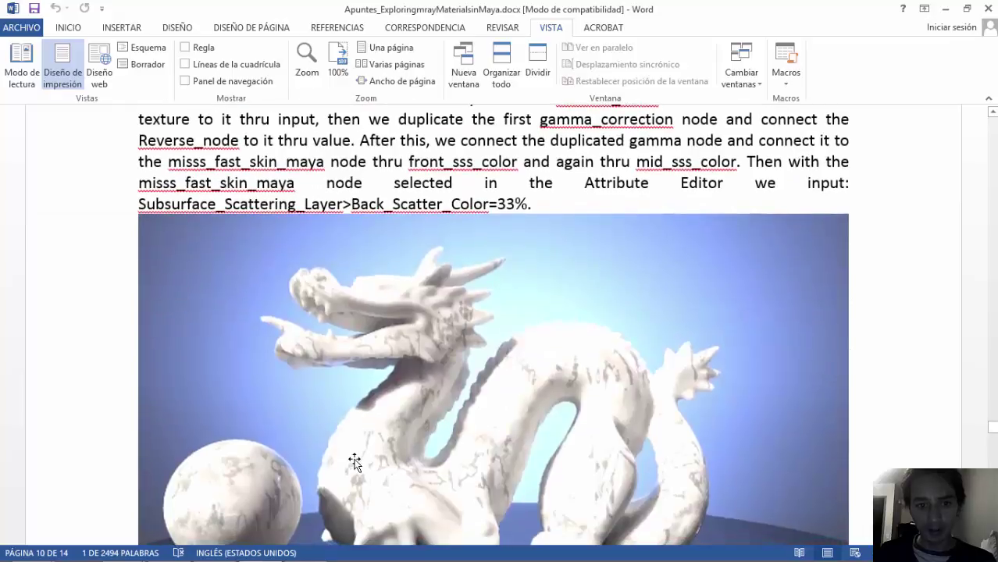
pyautogui.scroll(-3, 382, 464)
pyautogui.scroll(-12, 382, 460)
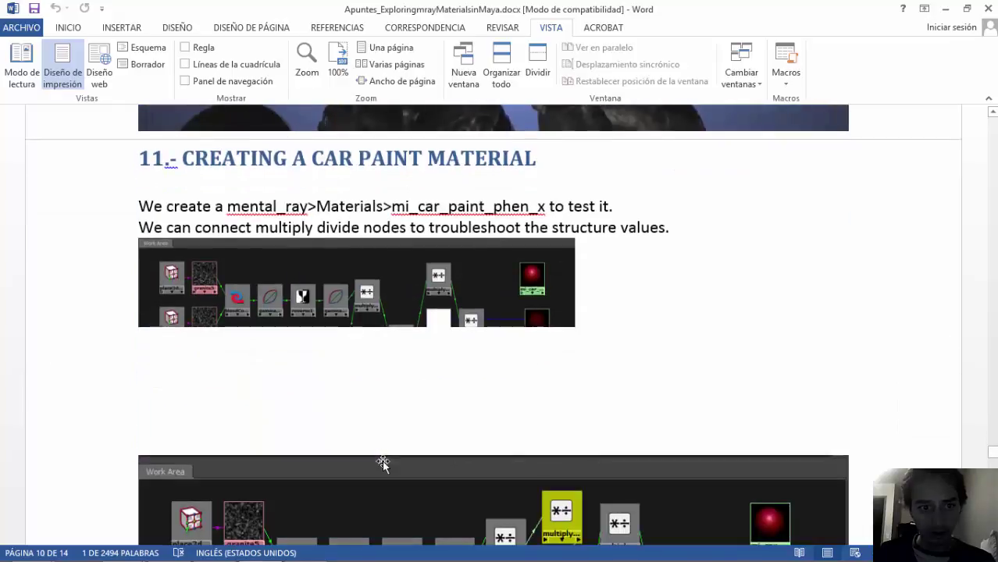
pyautogui.scroll(2, 323, 235)
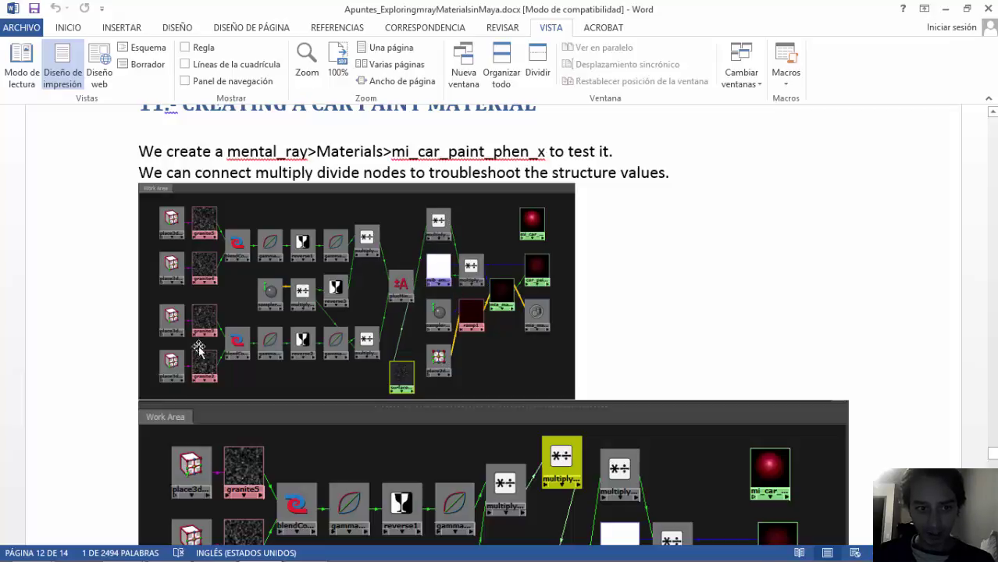
pyautogui.scroll(-7, 703, 360)
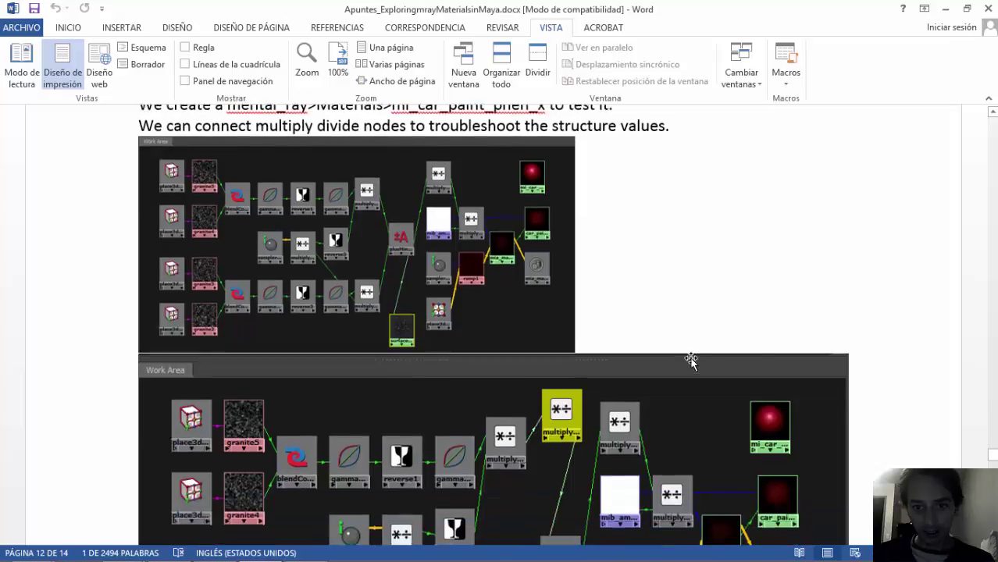
pyautogui.scroll(1, 665, 361)
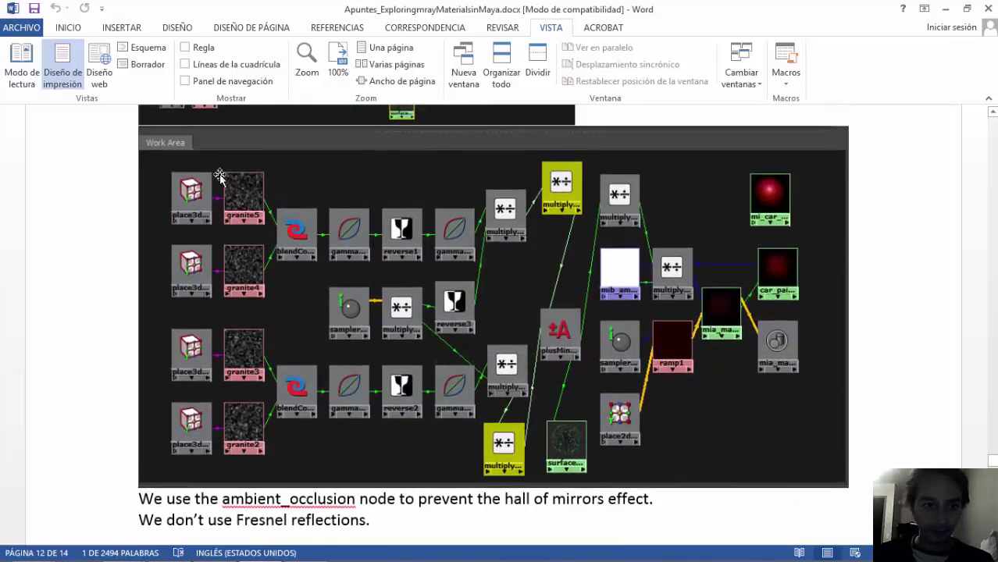
pyautogui.scroll(-14, 558, 414)
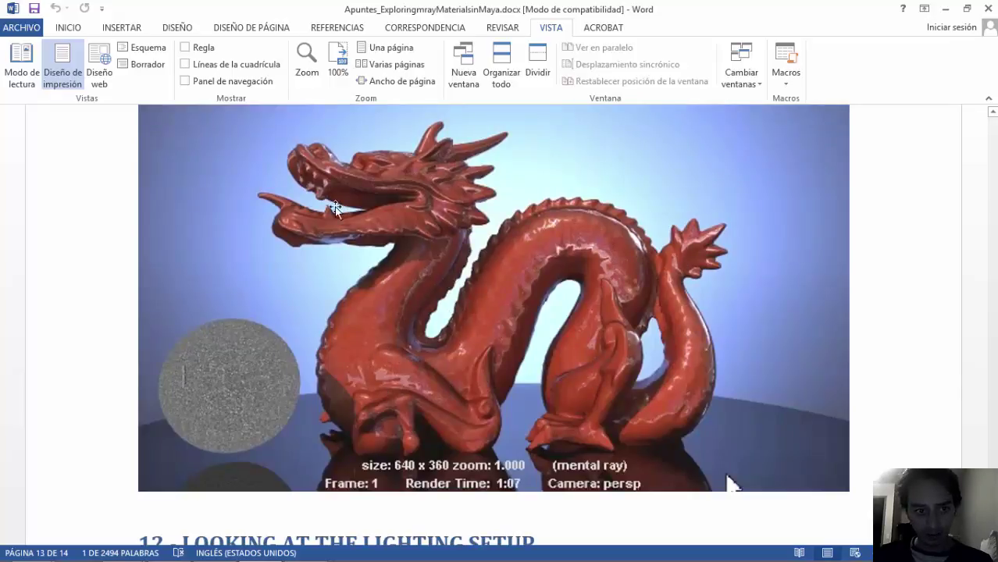
pyautogui.scroll(-5, 432, 363)
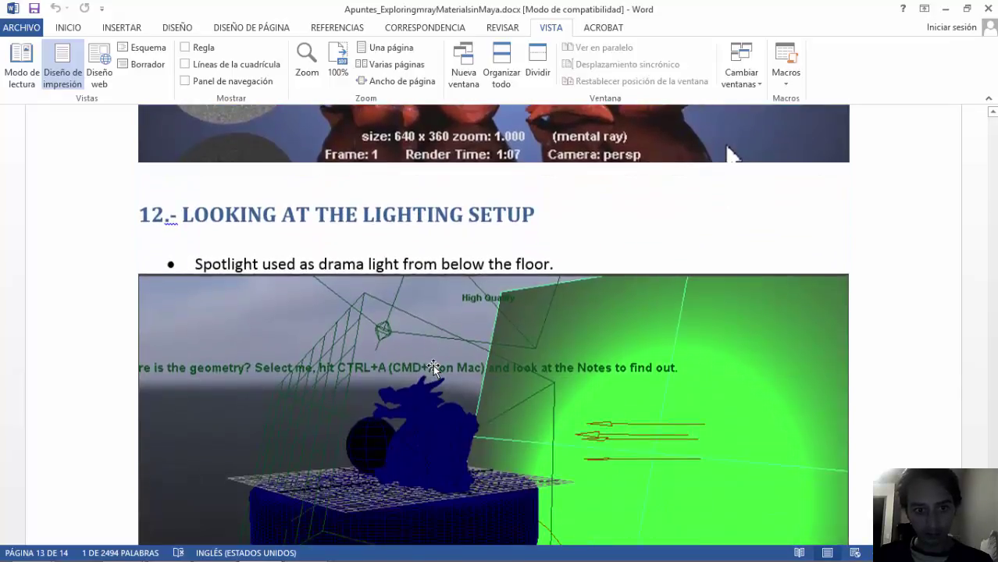
pyautogui.scroll(1, 434, 366)
pyautogui.scroll(-1, 434, 365)
pyautogui.scroll(5, 434, 367)
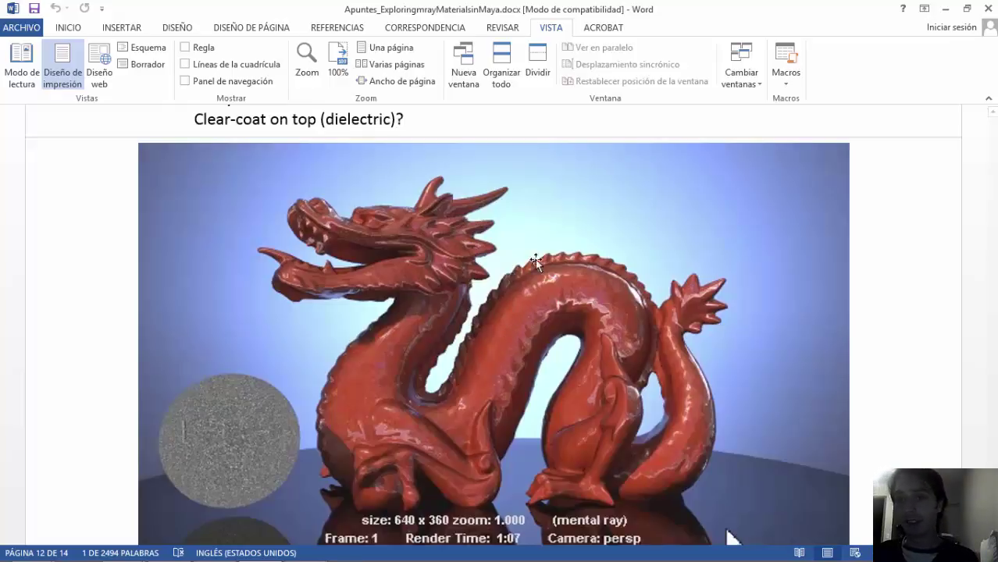
pyautogui.click(945, 9)
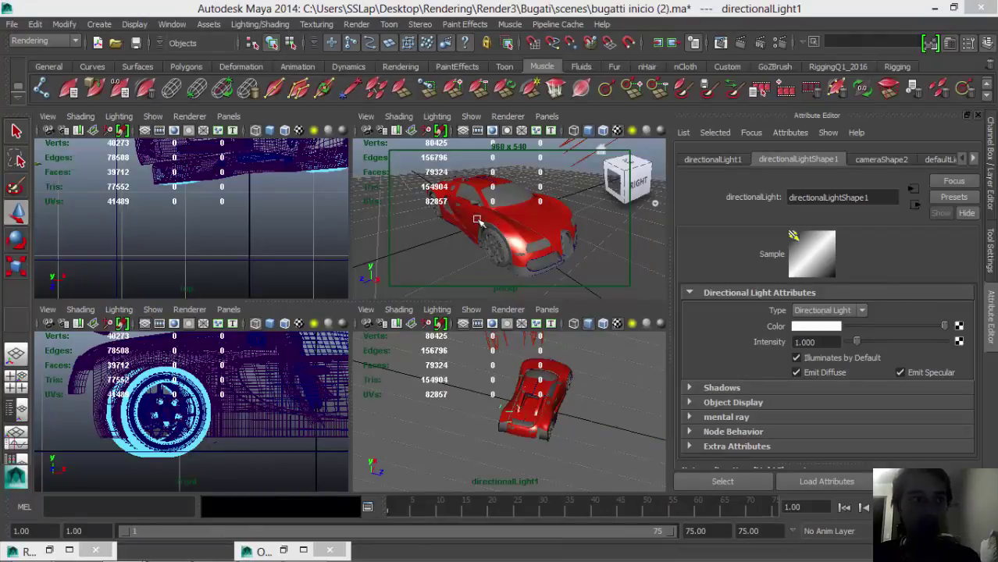
# Open the recent scene Dragon.ma without saving the Bugatti scene and close the Hypershade
pyautogui.click(13, 24)
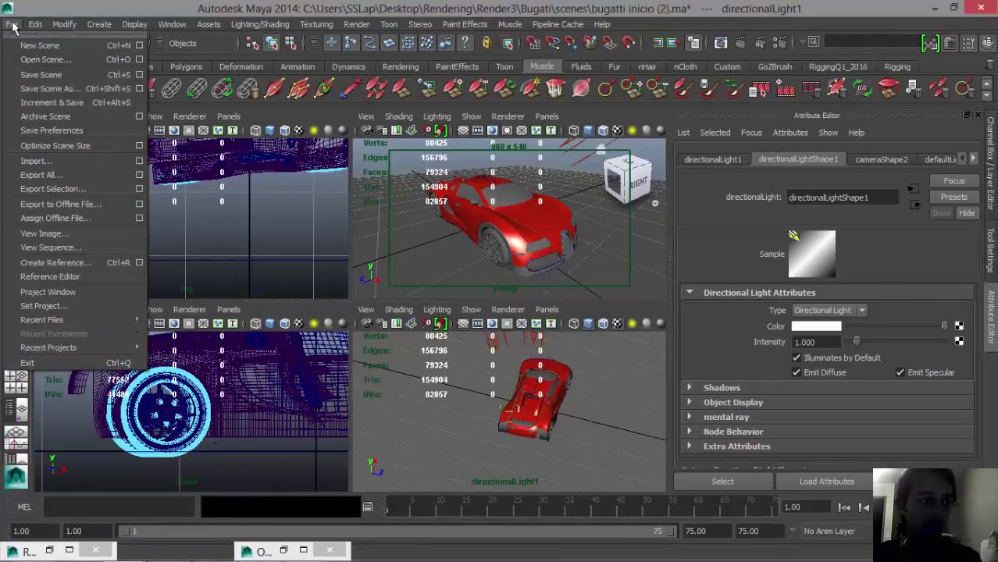
pyautogui.moveTo(86, 319)
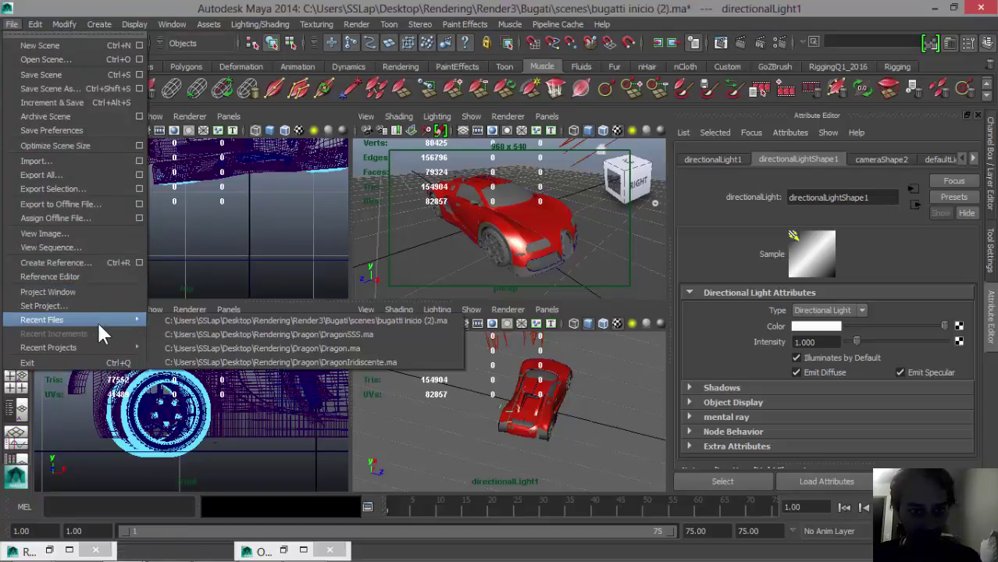
pyautogui.click(281, 348)
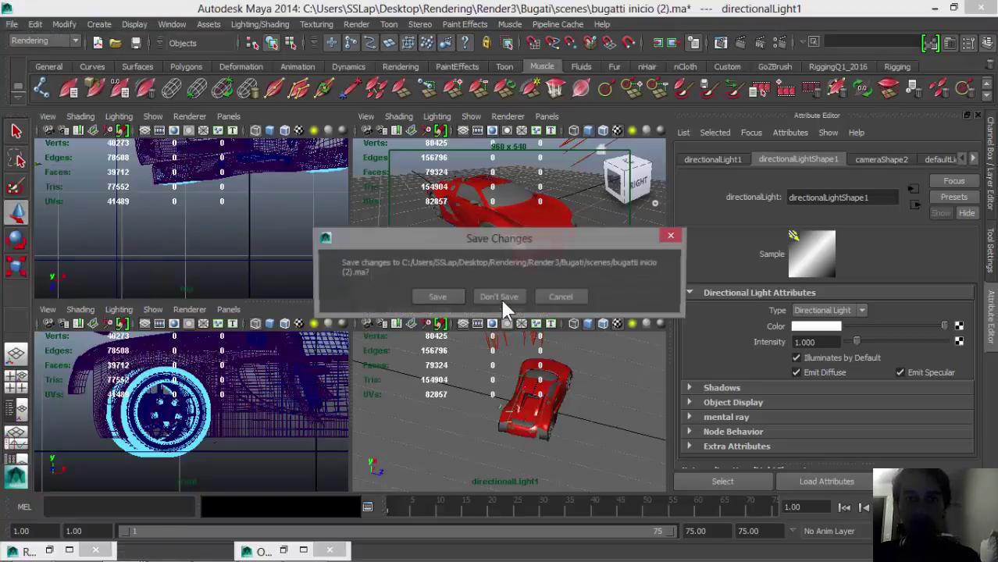
pyautogui.click(500, 297)
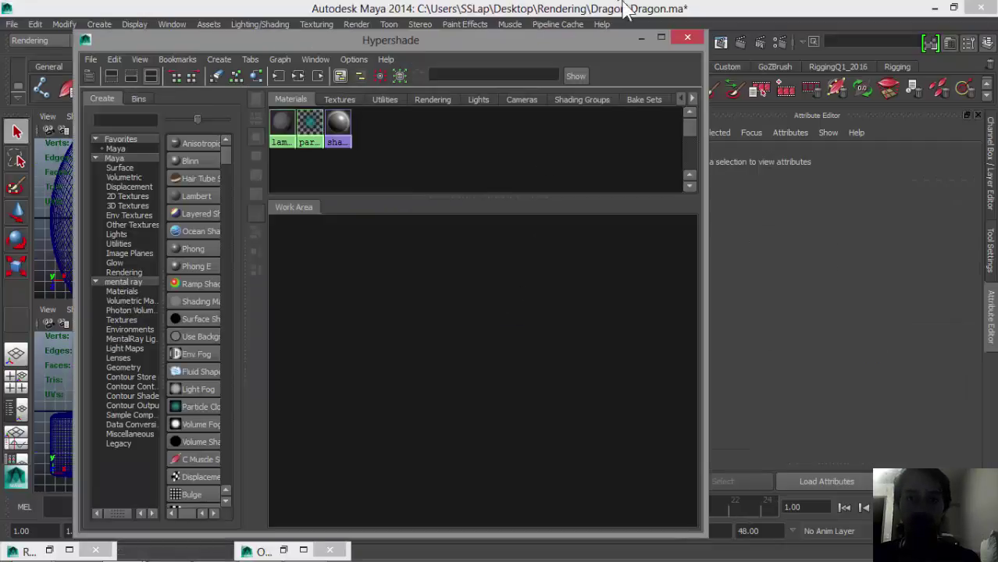
pyautogui.click(687, 38)
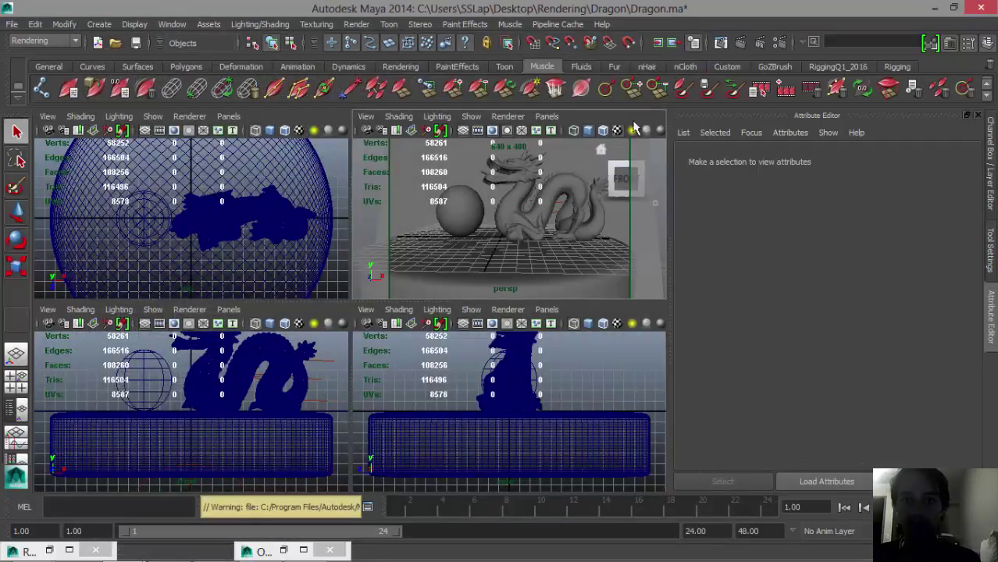
# Assign a new mental ray mi_metallic_paint_x material to the dragon and the sphere, and show the new material's attributes
pyautogui.click(474, 217)
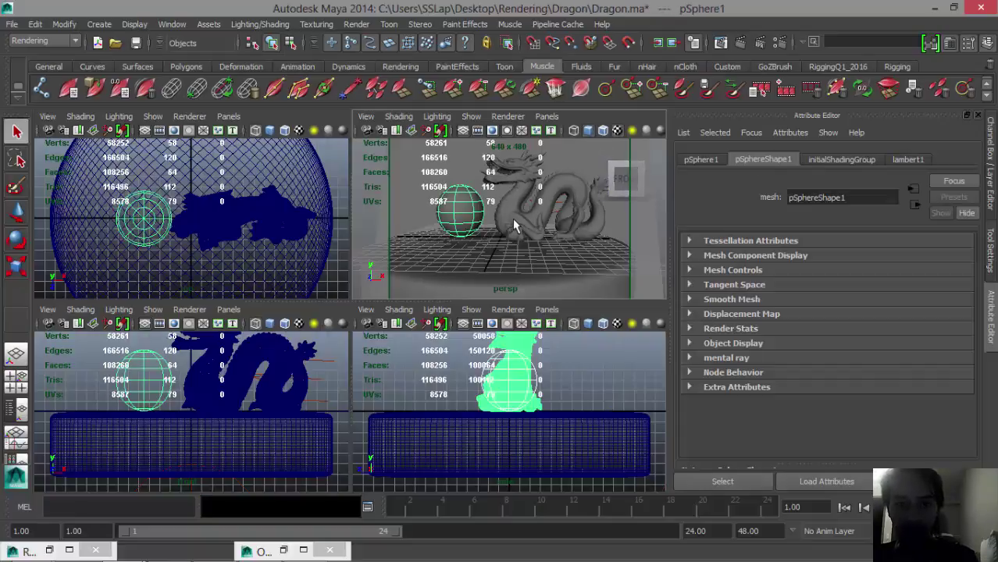
pyautogui.click(512, 219)
pyautogui.rightClick(512, 219)
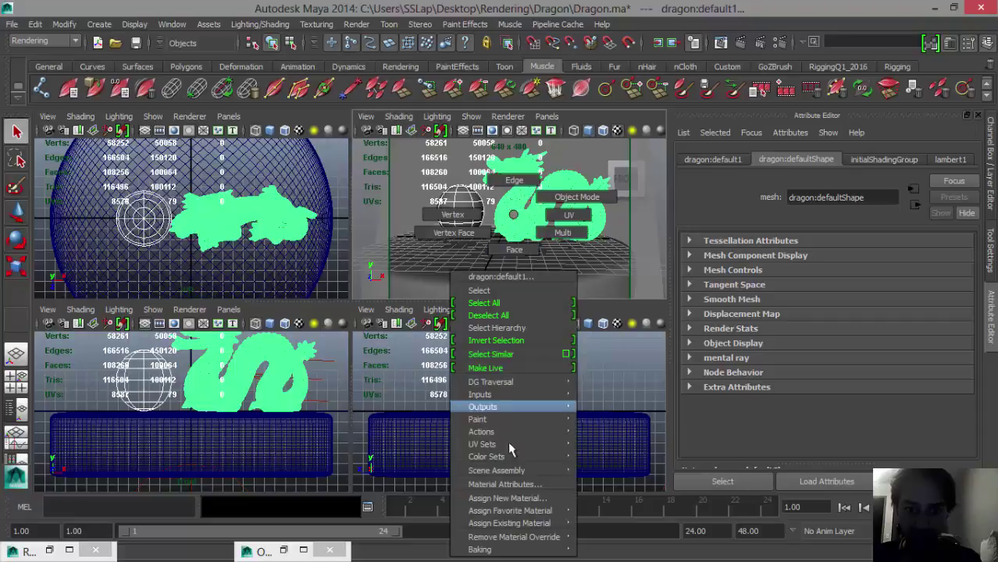
pyautogui.click(506, 498)
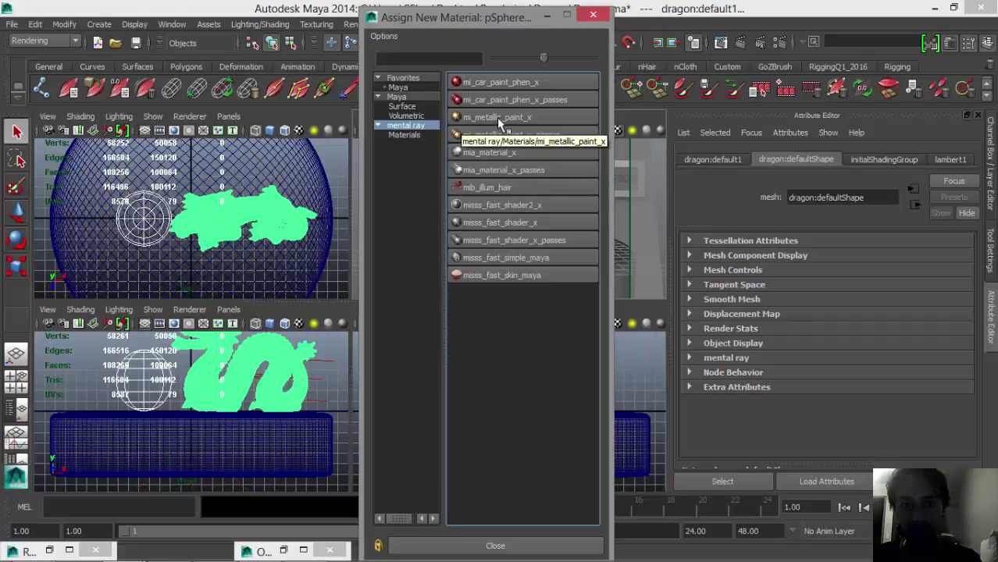
pyautogui.click(511, 118)
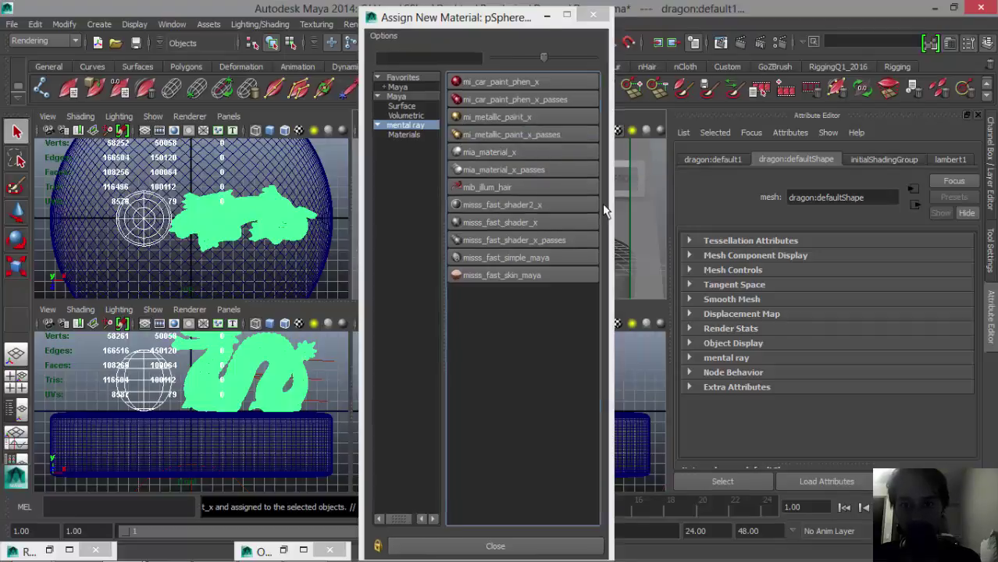
pyautogui.click(818, 157)
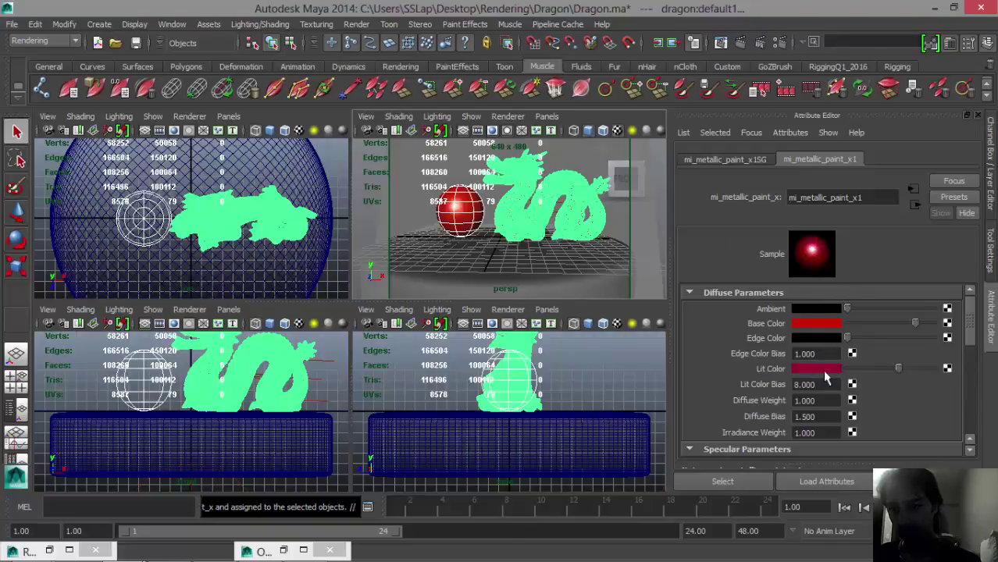
# Set the metallic paint material's Flake Reflect to 1
pyautogui.moveTo(971, 325); pyautogui.dragTo(965, 401)
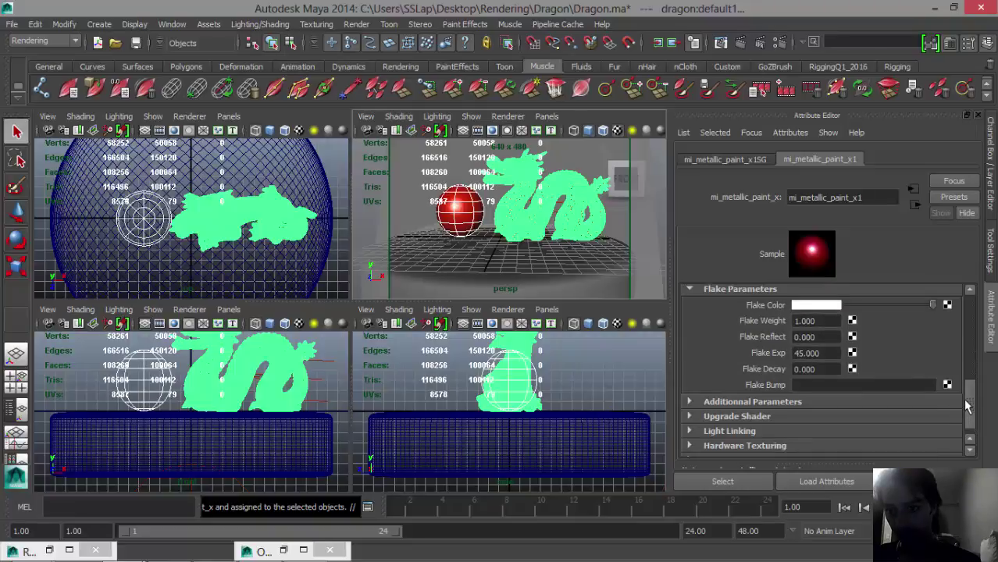
pyautogui.scroll(1, 963, 398)
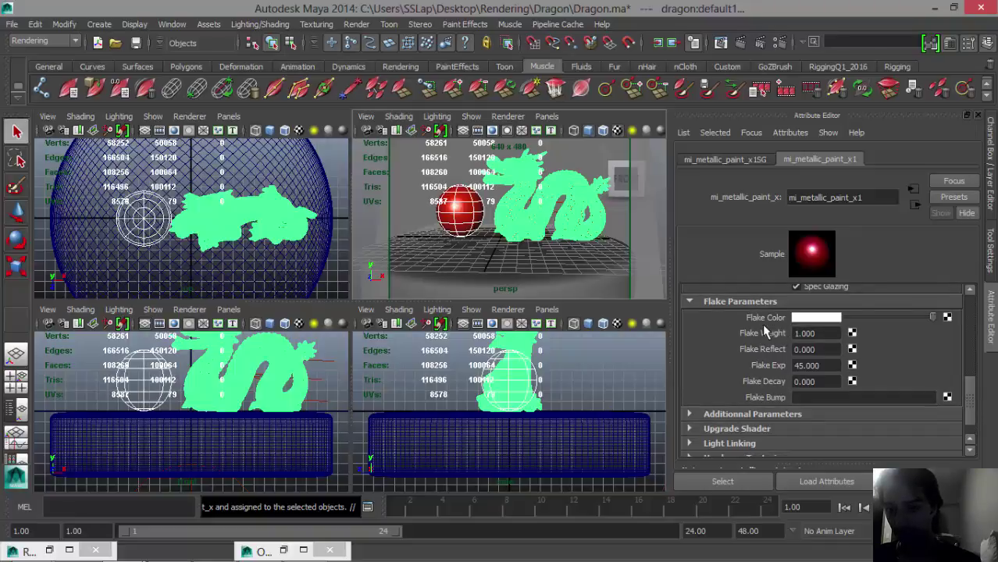
pyautogui.click(812, 365)
pyautogui.click(834, 365)
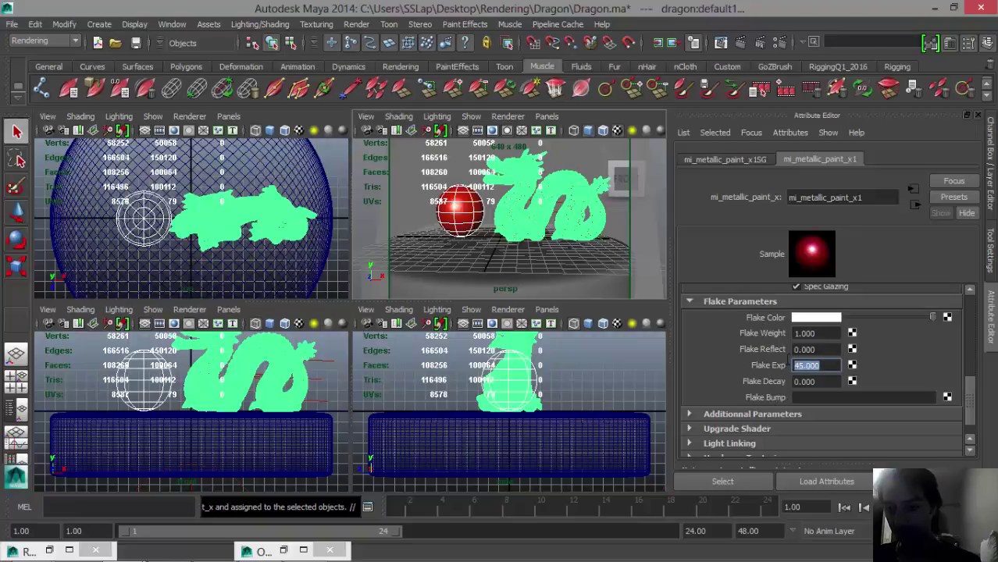
pyautogui.doubleClick(811, 349)
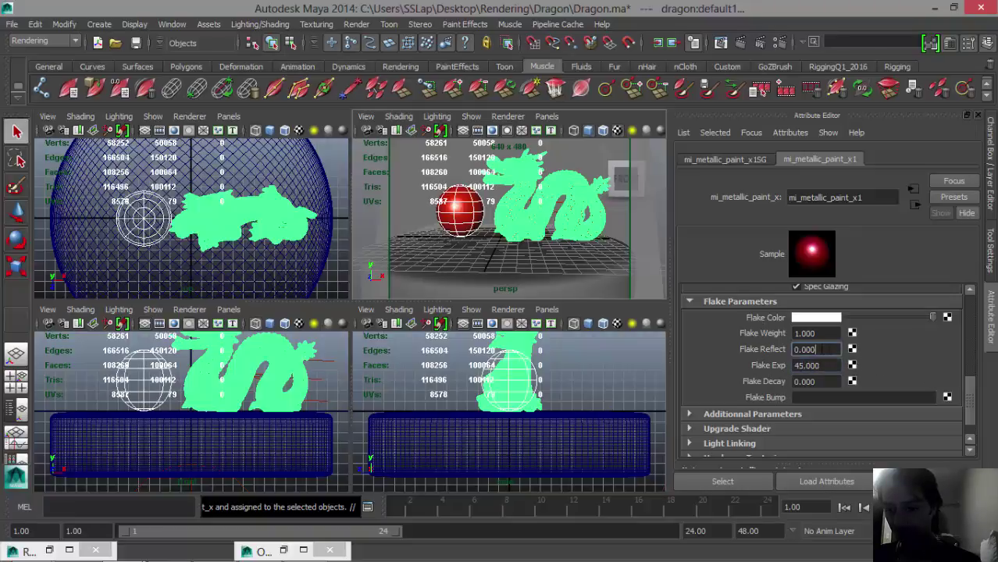
pyautogui.write('1')
pyautogui.press('Return')
pyautogui.doubleClick(807, 349)
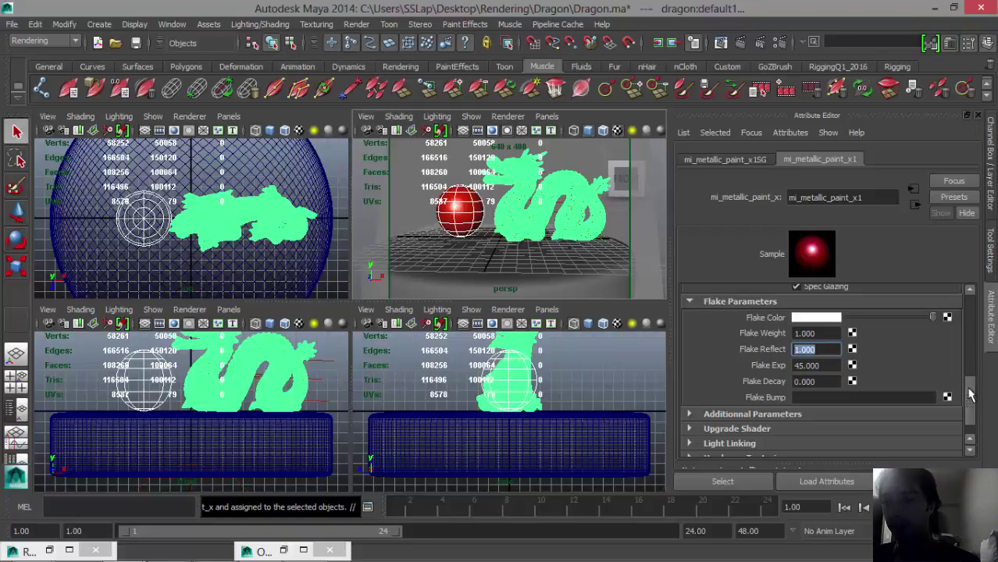
# Make the metallic paint's base color blue and lit color red, and check the result in a mental ray render
pyautogui.moveTo(969, 395); pyautogui.dragTo(972, 316)
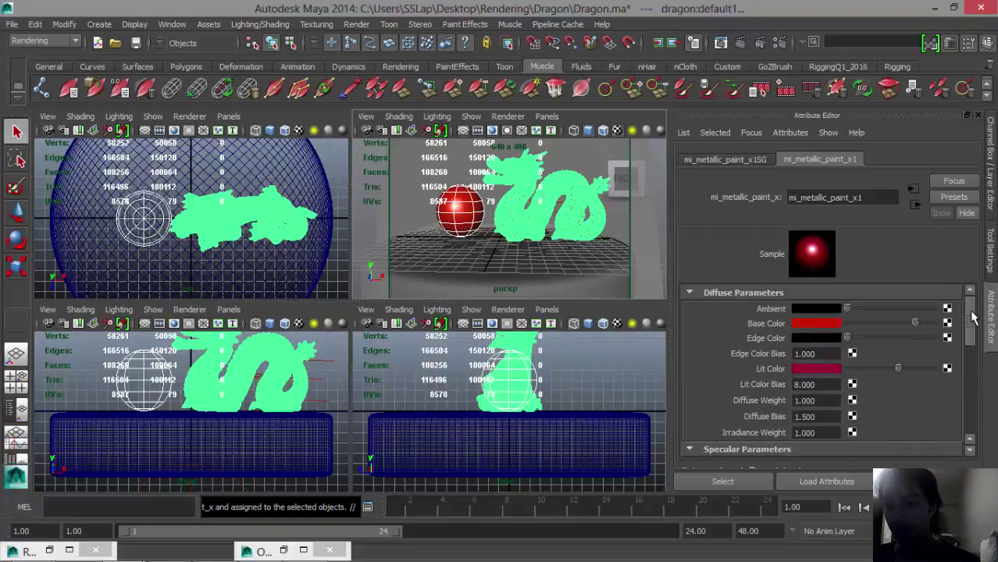
pyautogui.click(810, 323)
pyautogui.click(817, 282)
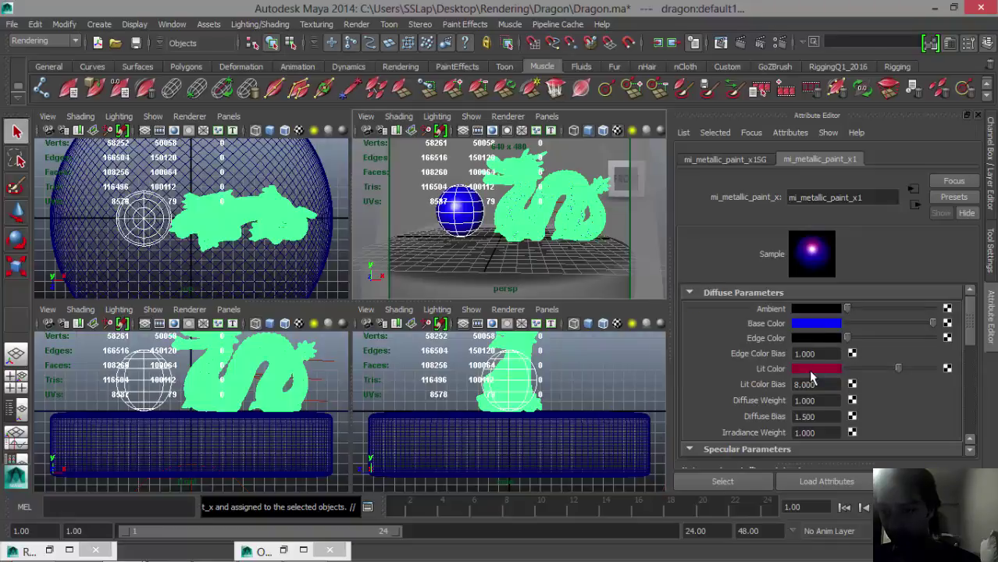
pyautogui.click(808, 369)
pyautogui.click(758, 341)
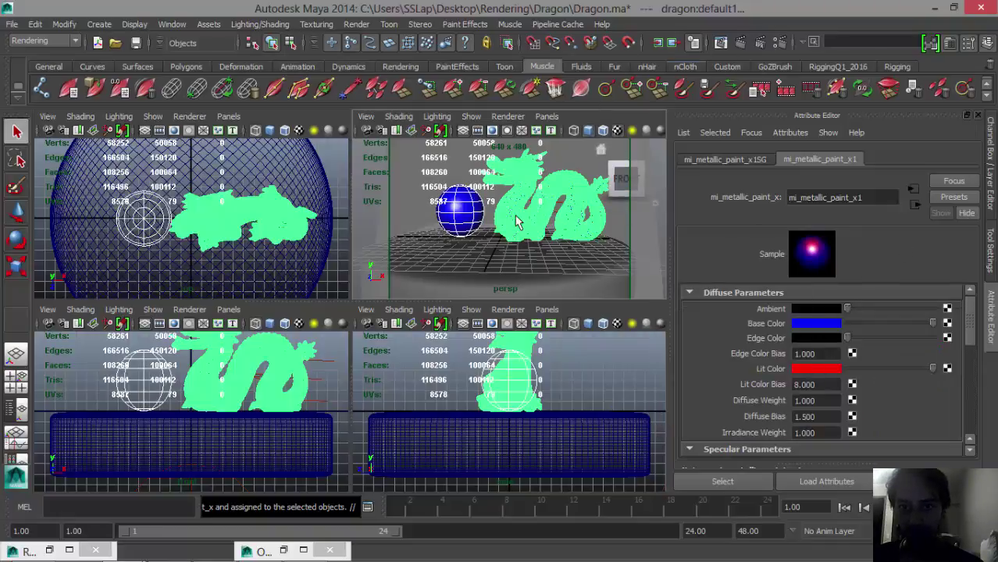
pyautogui.click(737, 43)
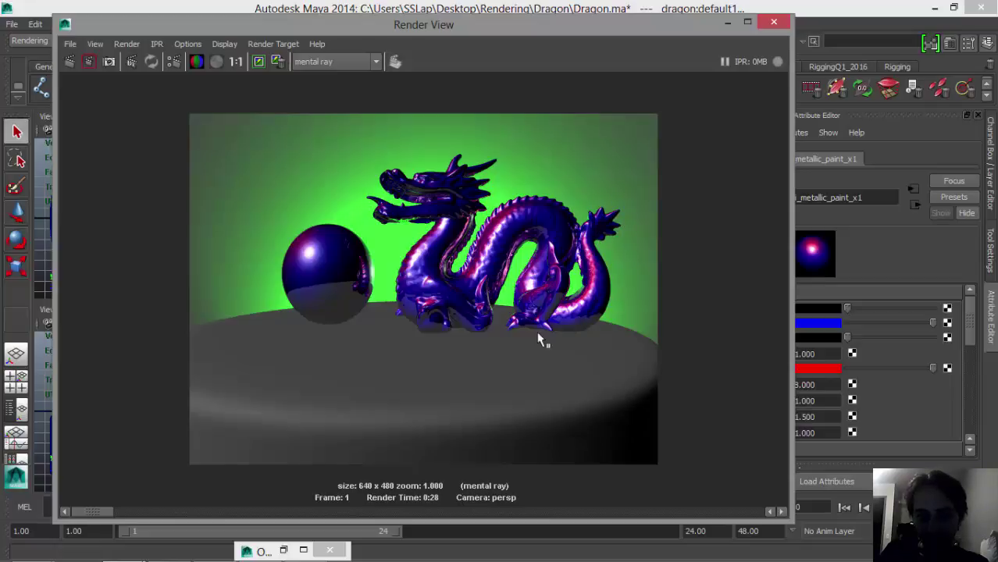
pyautogui.click(773, 23)
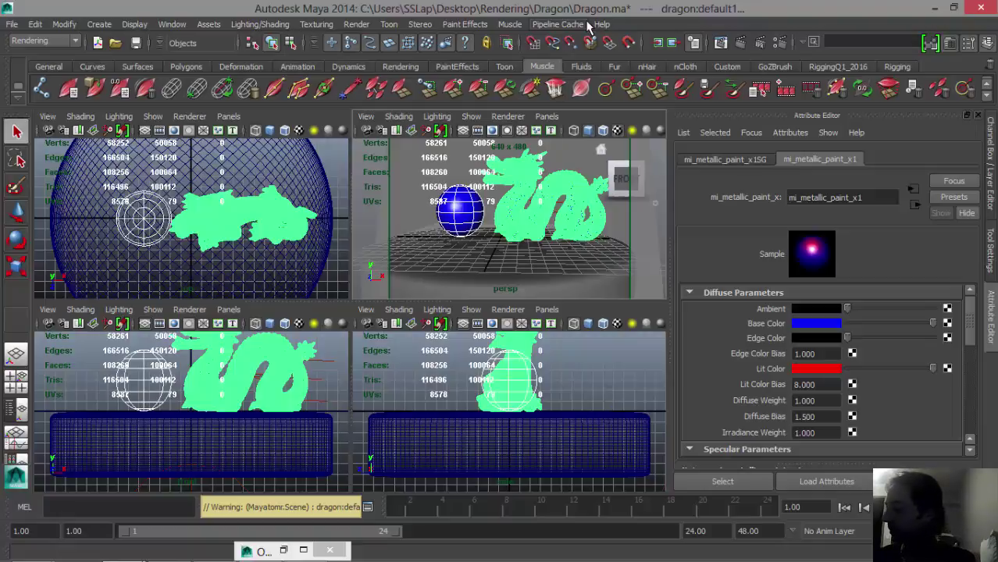
# Set the current project to the Japones folder inside Desktop\Rendering
pyautogui.click(13, 24)
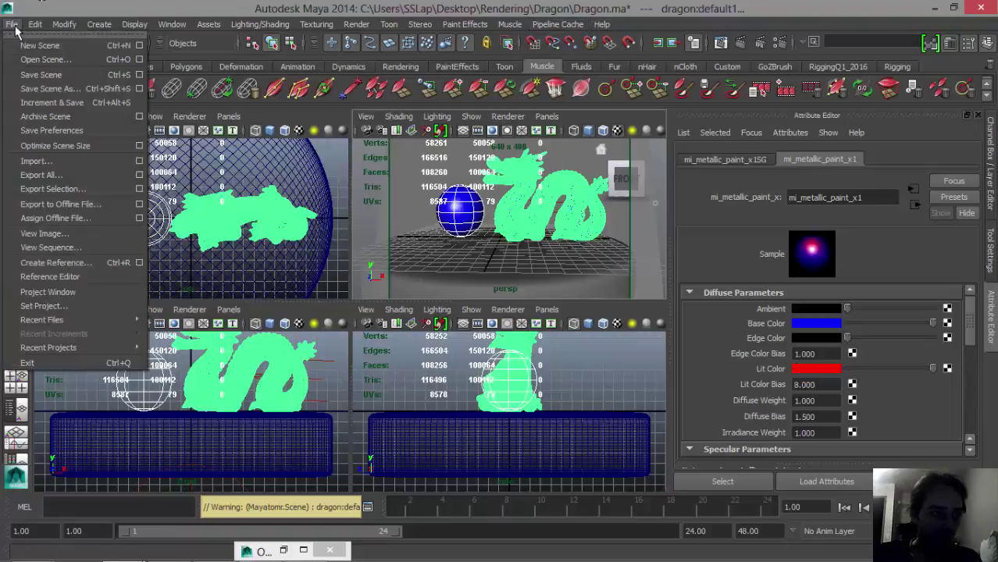
pyautogui.click(59, 306)
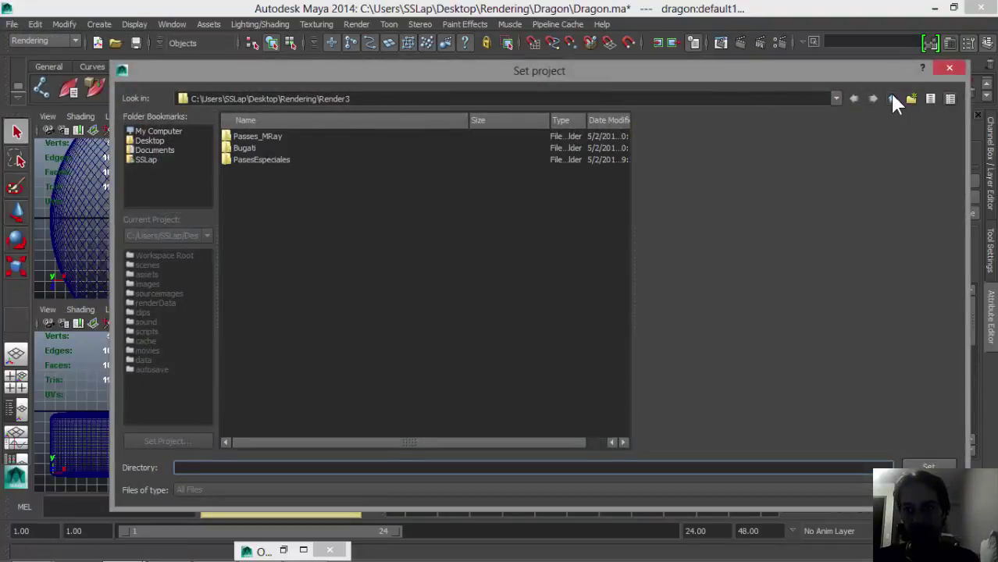
pyautogui.click(890, 97)
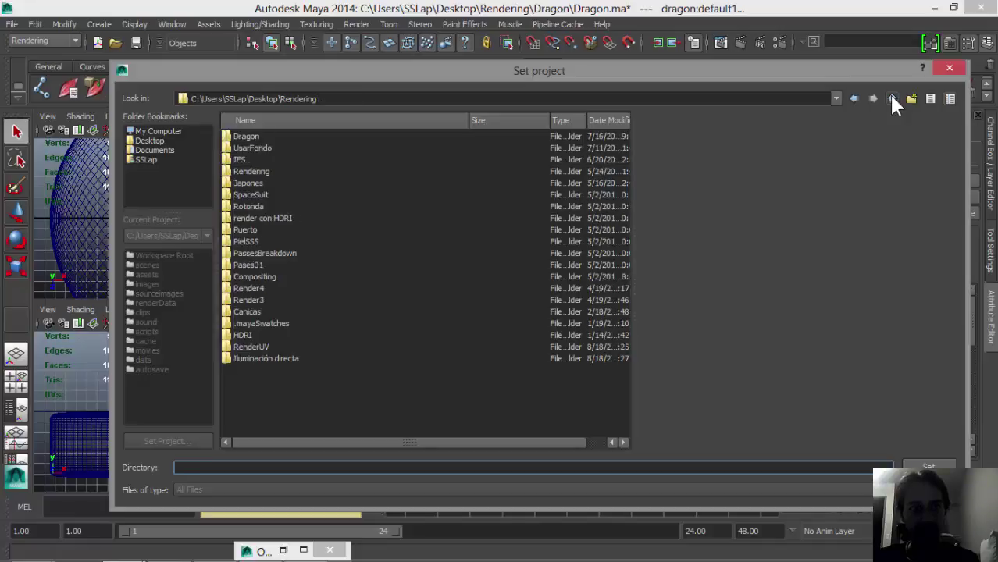
pyautogui.press('BackSpace')
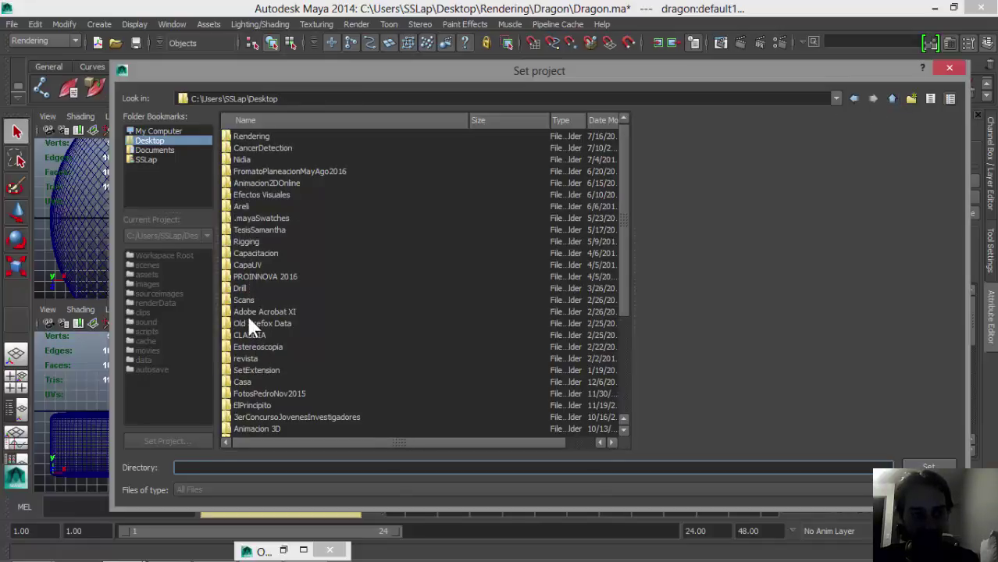
pyautogui.click(254, 218)
pyautogui.scroll(-3, 293, 269)
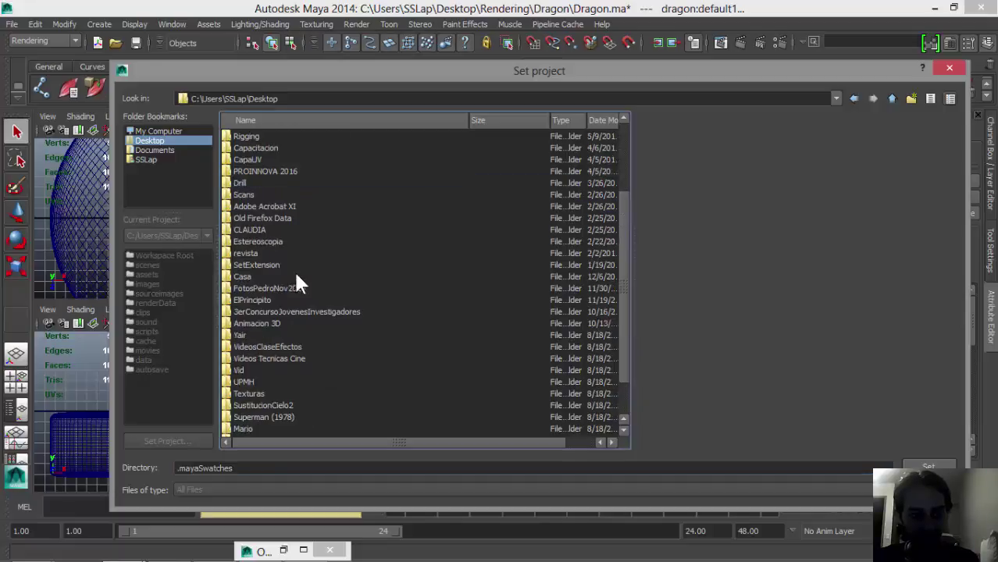
pyautogui.scroll(3, 280, 343)
pyautogui.click(252, 138)
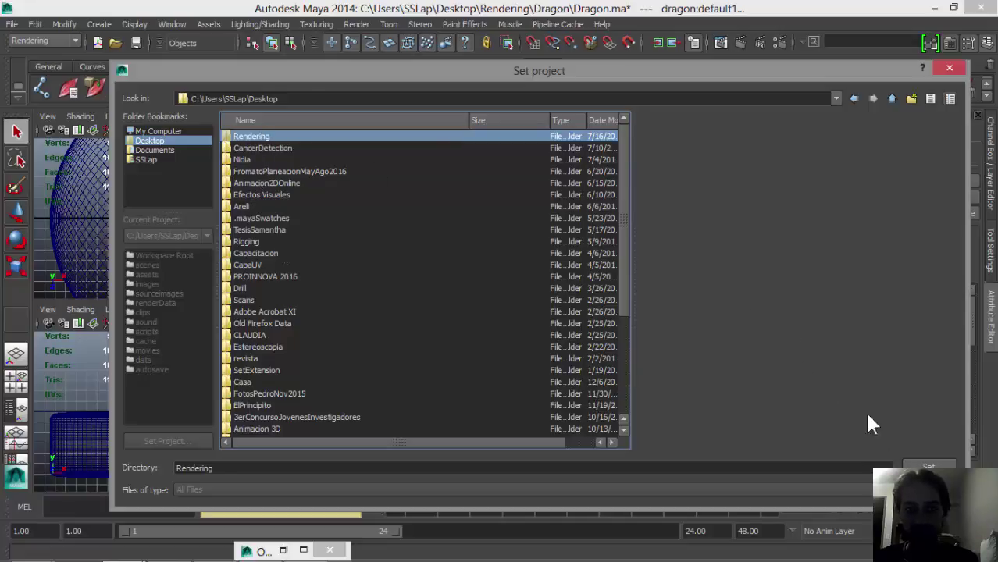
pyautogui.doubleClick(258, 136)
pyautogui.click(248, 185)
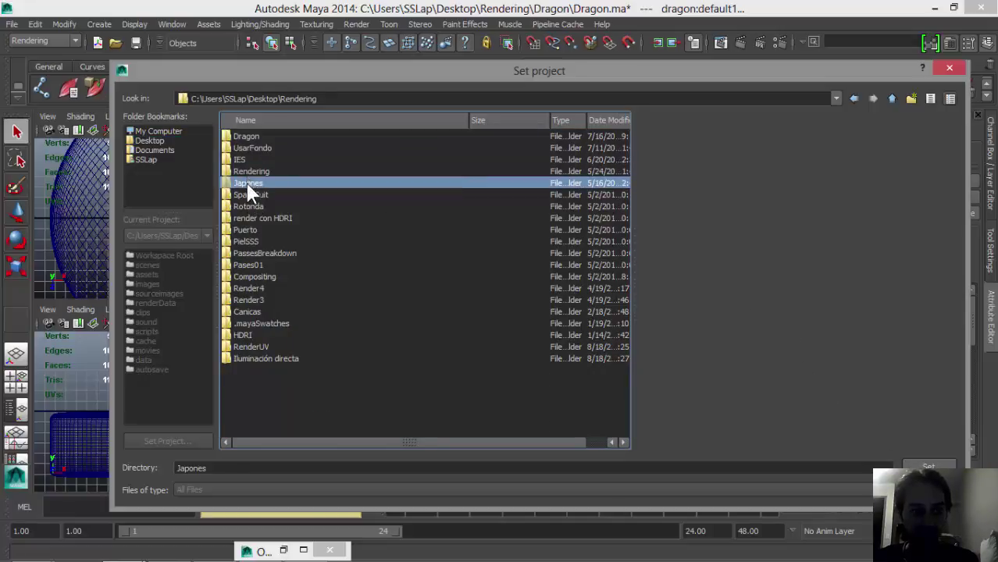
pyautogui.click(928, 467)
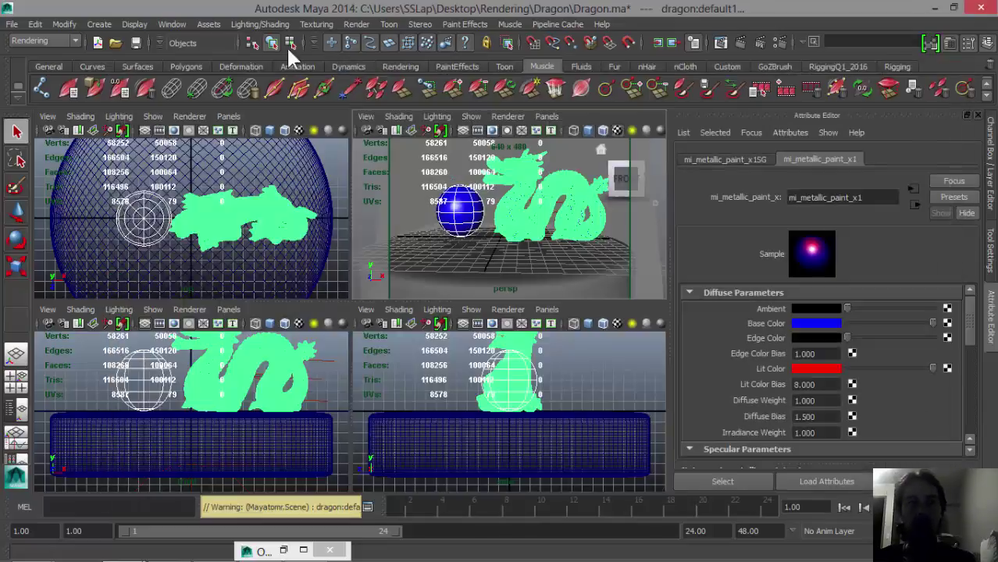
# Open the scene Japones.mb without saving the Dragon scene and dismiss the file reading notice
pyautogui.click(116, 41)
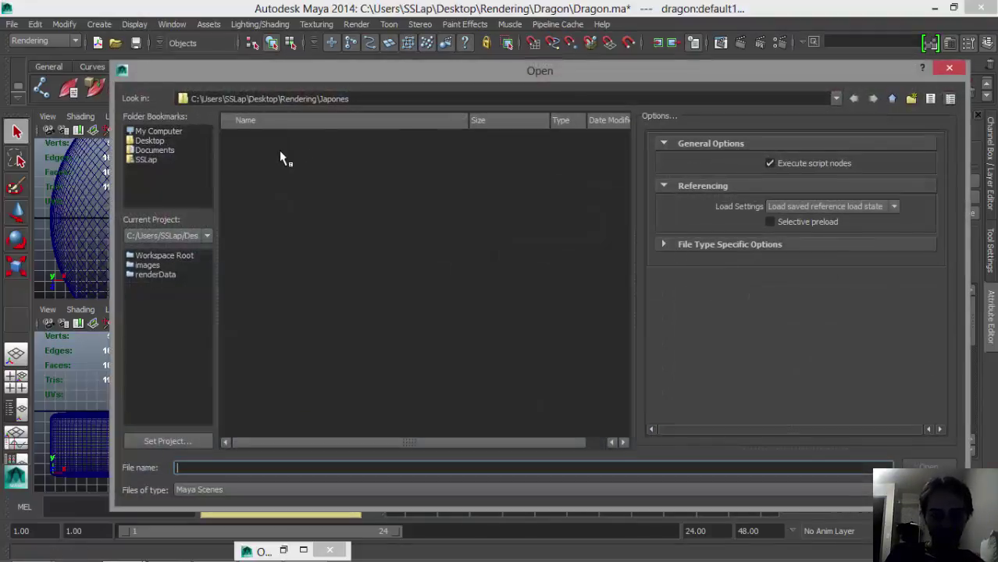
pyautogui.click(244, 207)
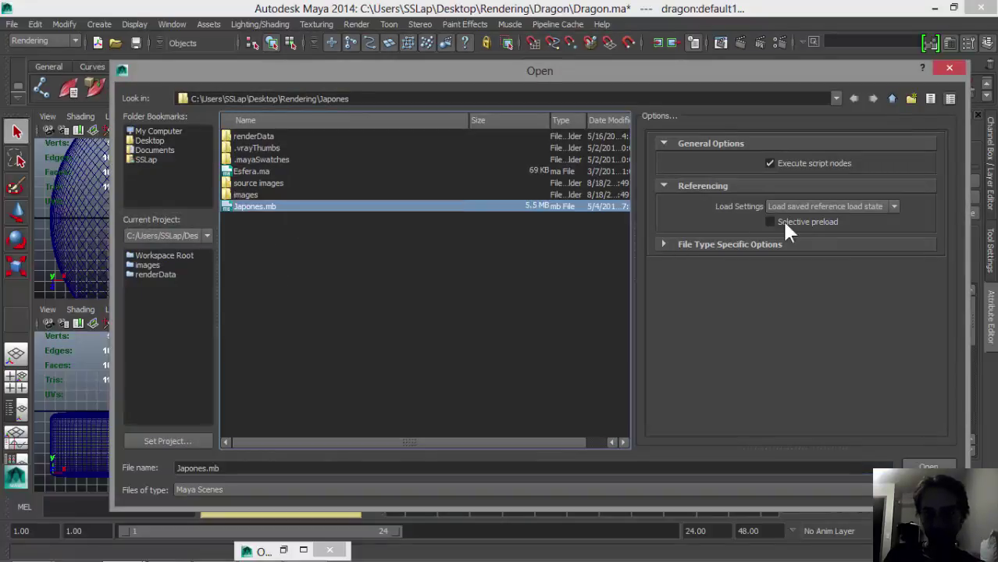
pyautogui.click(927, 467)
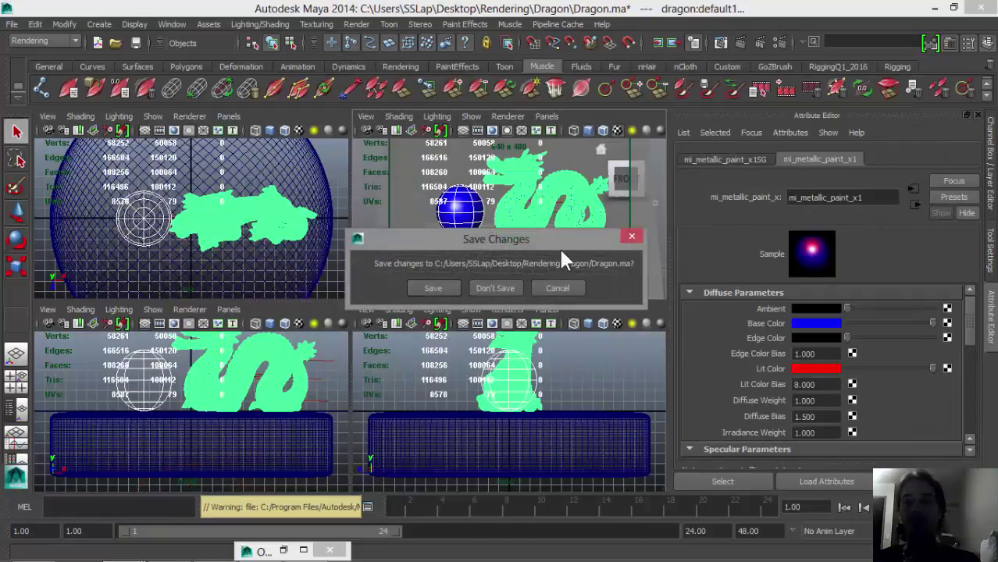
pyautogui.click(503, 288)
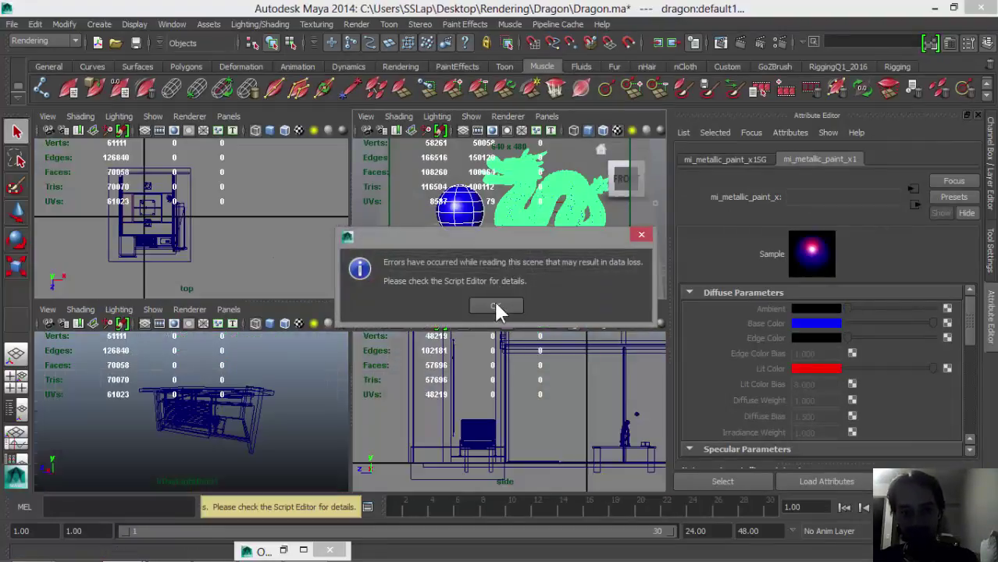
pyautogui.click(494, 304)
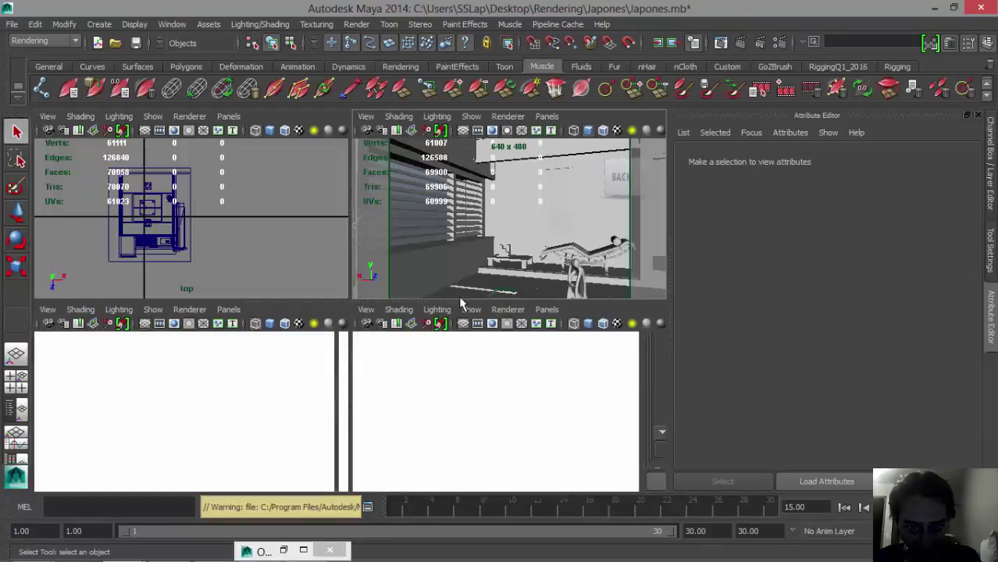
# Maximize the persp view and look over the Japanese room around the front table, selecting a face of the small box on it
pyautogui.press('space')
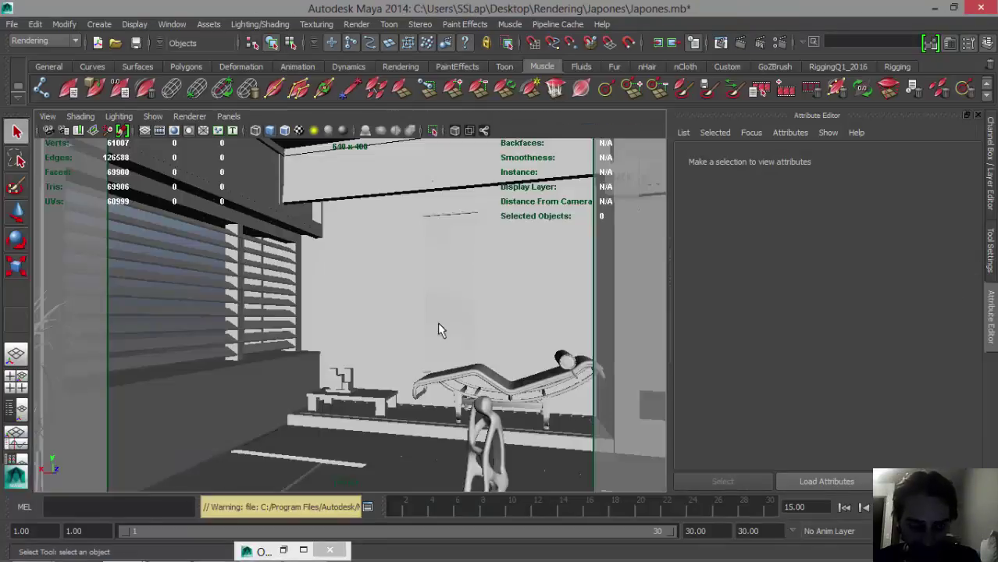
pyautogui.keyDown('alt'); pyautogui.moveTo(375, 374); pyautogui.dragTo(366, 358, button='middle'); pyautogui.keyUp('alt')
pyautogui.keyDown('alt'); pyautogui.moveTo(365, 358); pyautogui.dragTo(148, 233, button='right'); pyautogui.keyUp('alt')
pyautogui.keyDown('alt'); pyautogui.moveTo(227, 223); pyautogui.dragTo(451, 405, button='middle'); pyautogui.keyUp('alt')
pyautogui.click(442, 431)
pyautogui.keyDown('alt'); pyautogui.moveTo(441, 431); pyautogui.dragTo(304, 258); pyautogui.keyUp('alt')
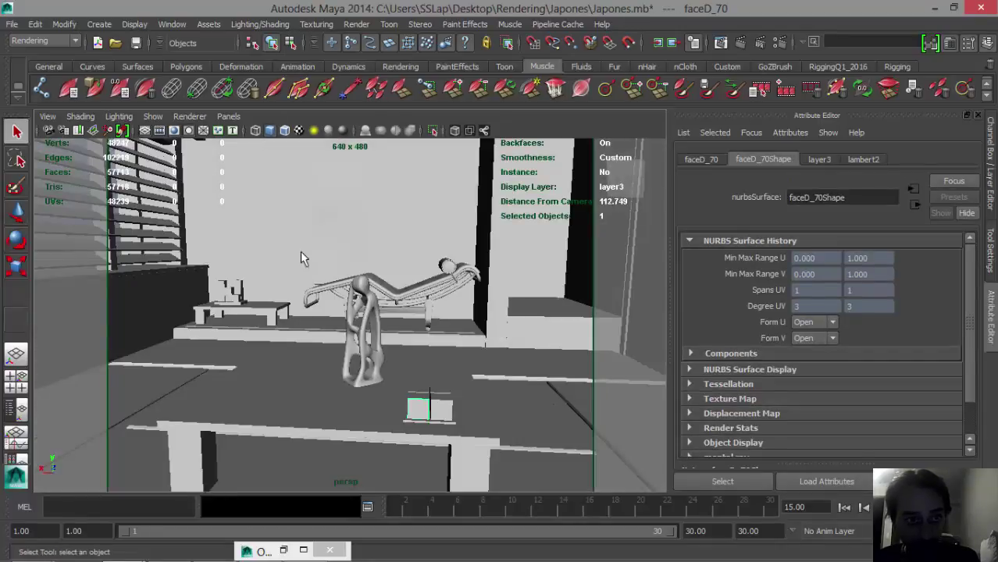
# Display the persp view shaded with wireframe overlay and inspect the room's tables, sculpture, lounge chair and wall hanging
pyautogui.click(255, 129)
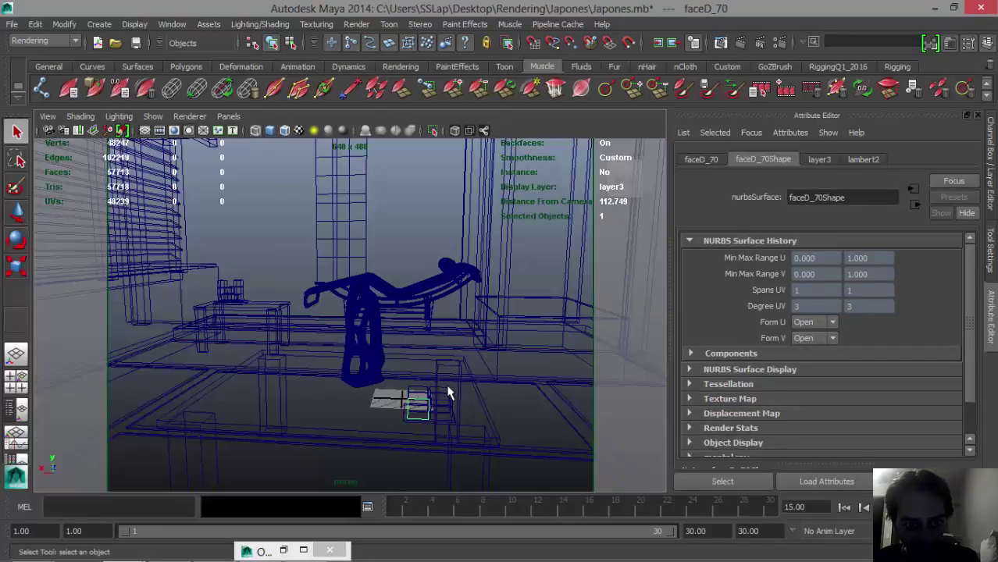
pyautogui.click(269, 129)
pyautogui.keyDown('alt'); pyautogui.moveTo(393, 352); pyautogui.dragTo(392, 281); pyautogui.keyUp('alt')
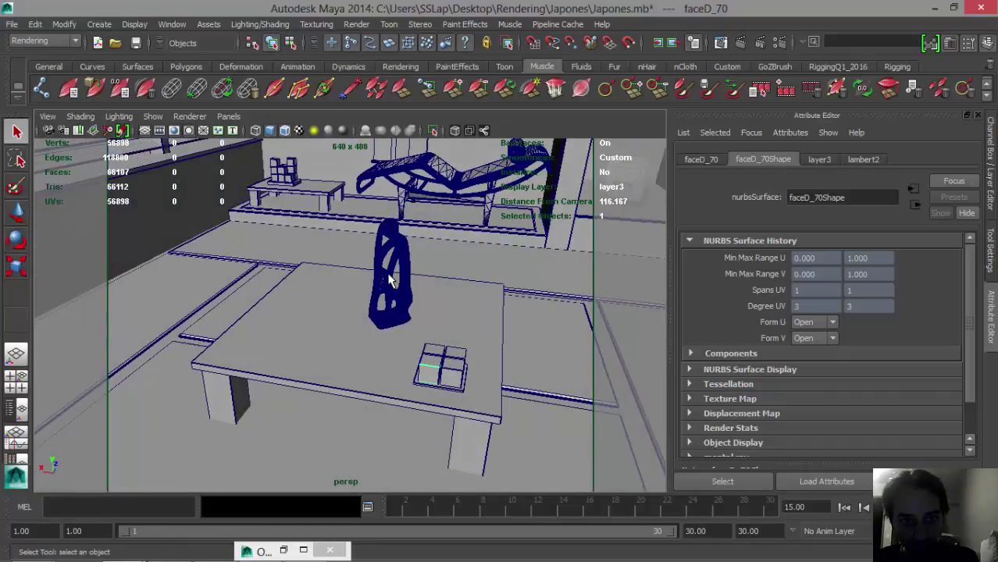
pyautogui.keyDown('alt'); pyautogui.moveTo(457, 274); pyautogui.dragTo(431, 343, button='middle'); pyautogui.keyUp('alt')
pyautogui.keyDown('alt'); pyautogui.moveTo(430, 343); pyautogui.dragTo(278, 337); pyautogui.keyUp('alt')
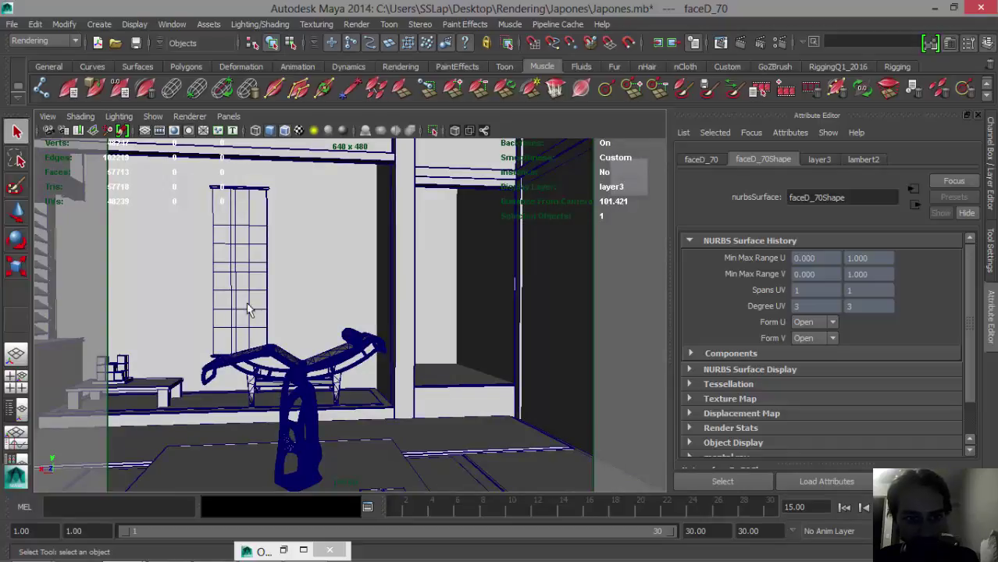
pyautogui.moveTo(432, 360)
pyautogui.keyDown('alt'); pyautogui.mouseDown()
pyautogui.moveTo(123, 370)
pyautogui.moveTo(140, 311)
pyautogui.moveTo(263, 323)
pyautogui.moveTo(384, 357)
pyautogui.moveTo(363, 381)
pyautogui.mouseUp(); pyautogui.keyUp('alt')
pyautogui.scroll(-6, 362, 380)
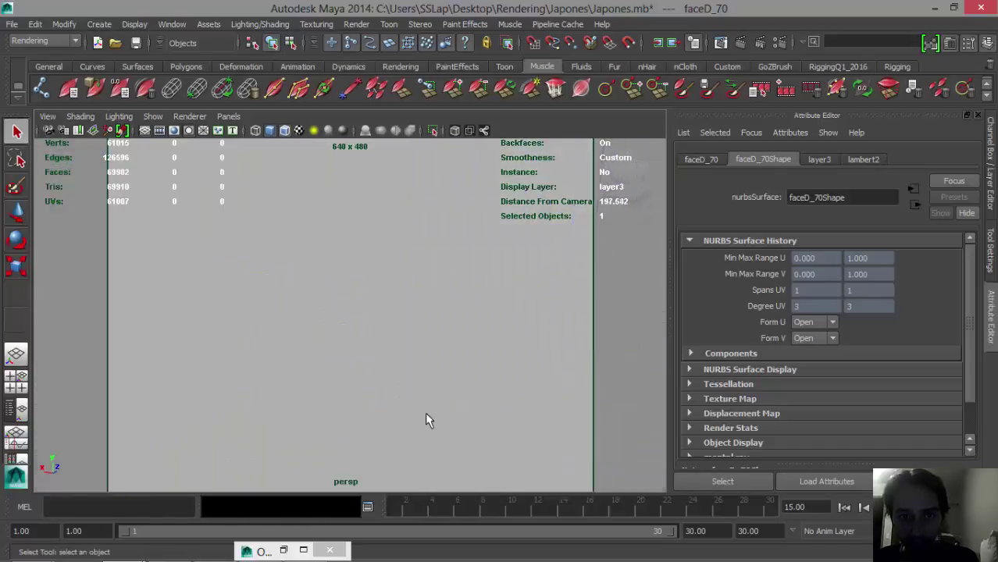
pyautogui.keyDown('alt'); pyautogui.moveTo(432, 359); pyautogui.dragTo(406, 359); pyautogui.keyUp('alt')
# Open the Outliner, look through the scene's nodes and filter the list to show only Lights objects
pyautogui.click(172, 25)
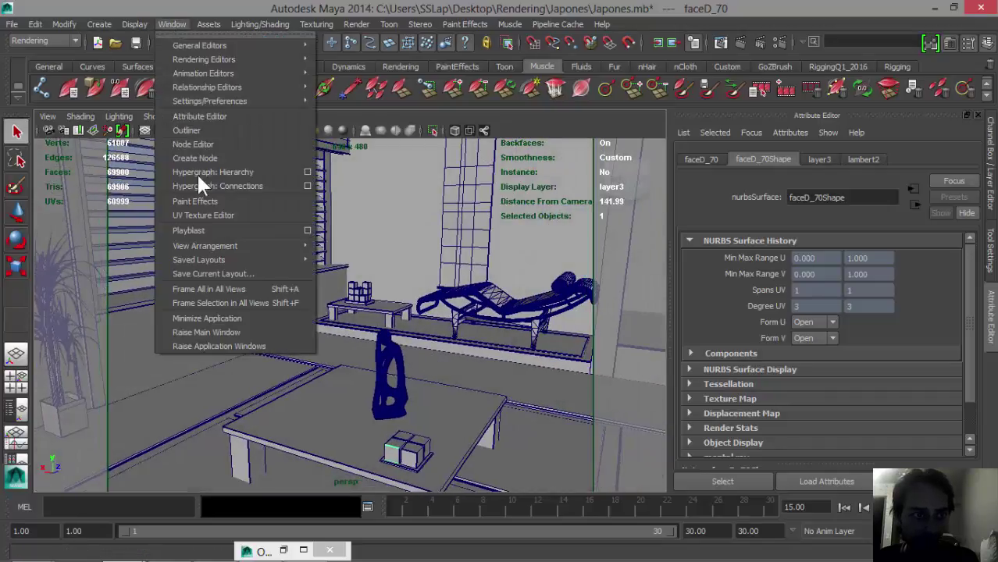
pyautogui.click(210, 136)
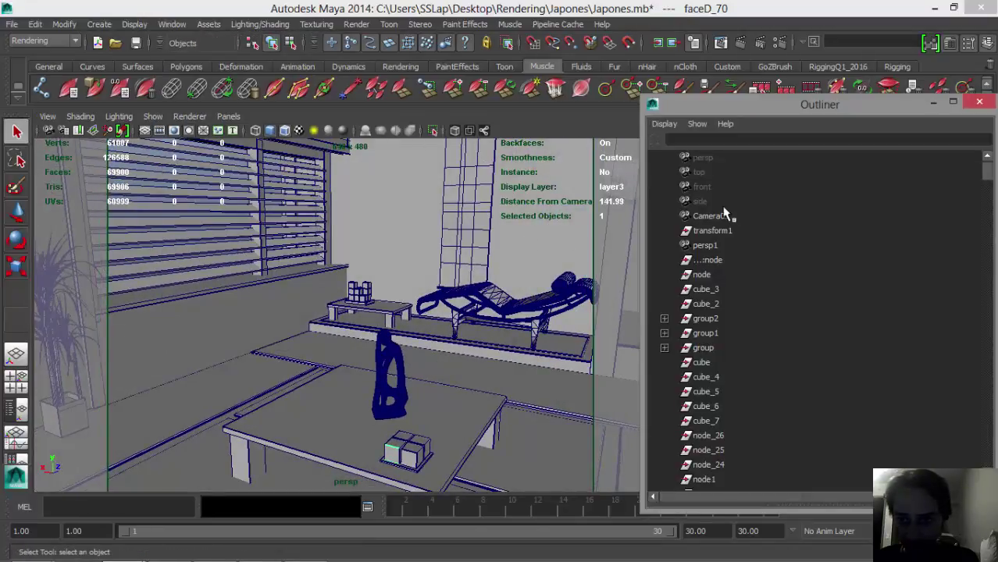
pyautogui.scroll(-20, 728, 350)
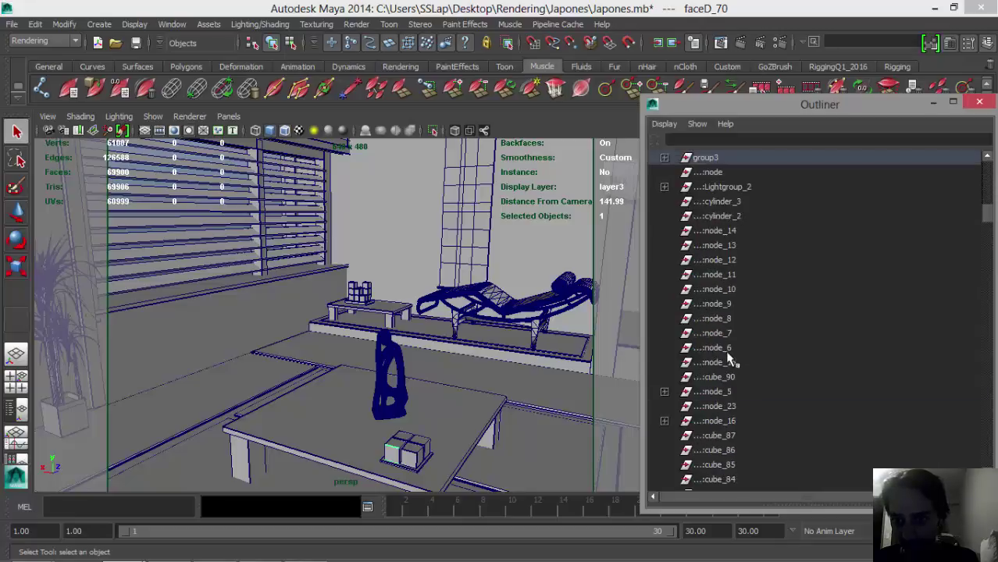
pyautogui.click(697, 123)
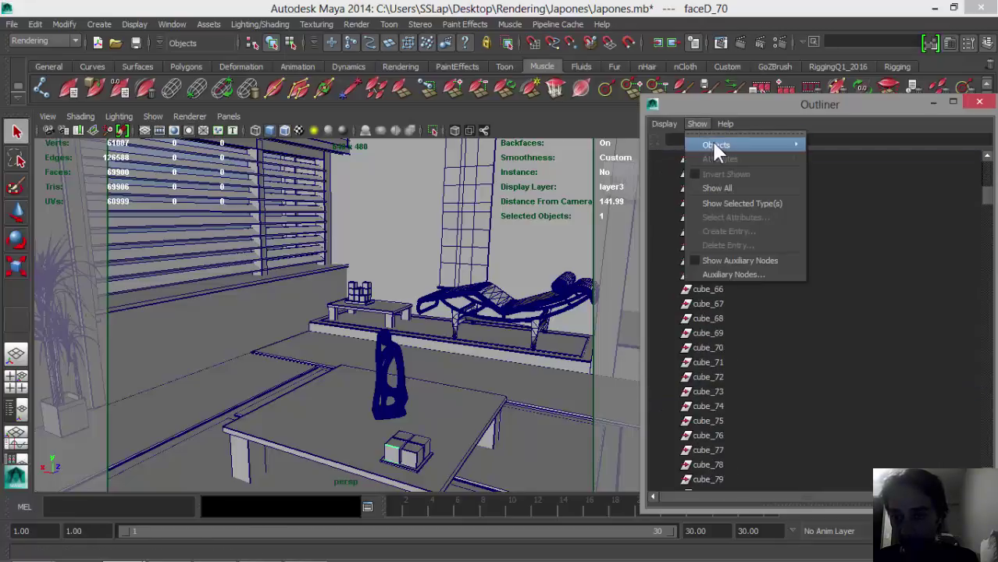
pyautogui.moveTo(712, 144)
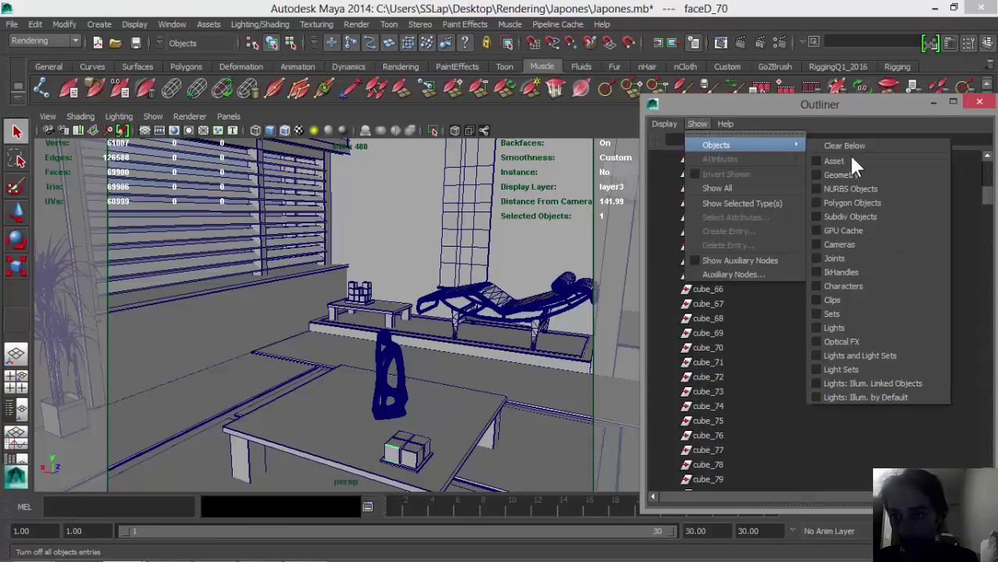
pyautogui.click(815, 325)
# Remove the Lights filter from the Outliner's object list and close the Outliner
pyautogui.click(695, 125)
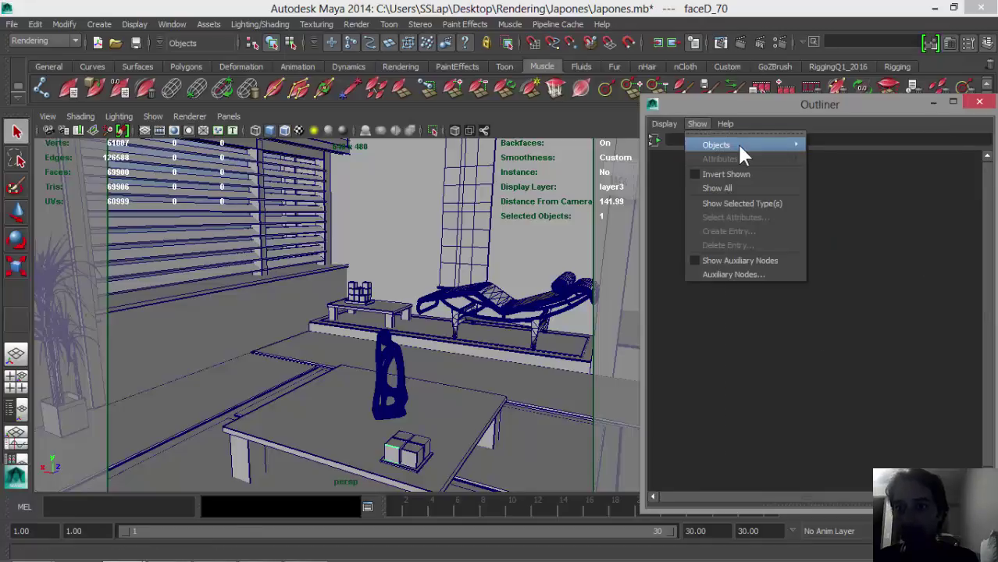
pyautogui.moveTo(737, 143)
pyautogui.click(817, 324)
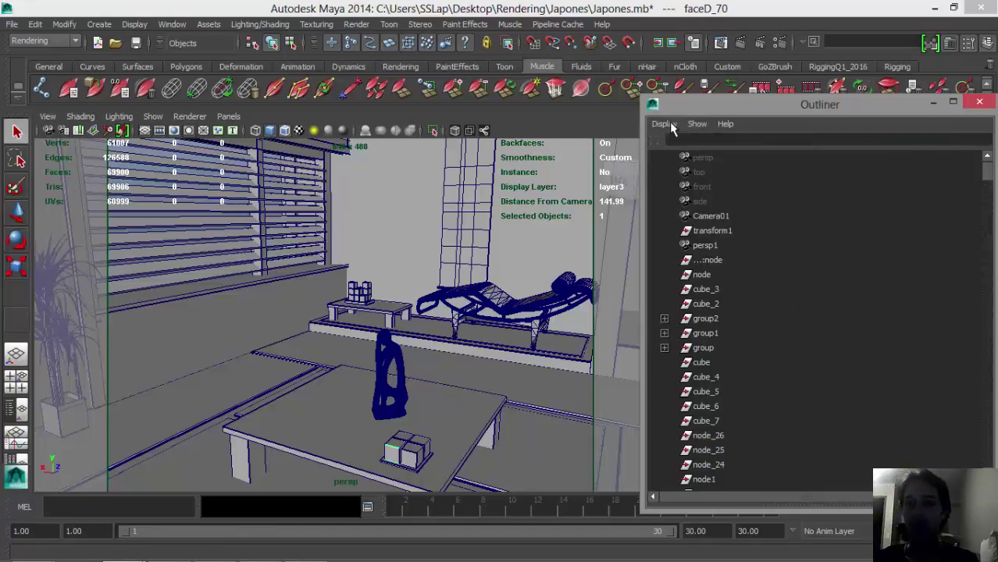
pyautogui.click(978, 101)
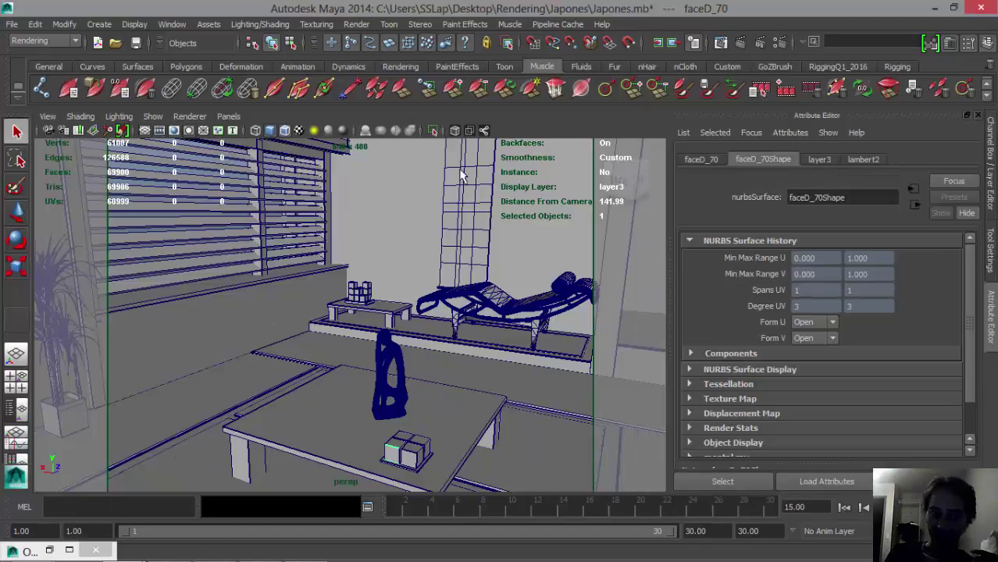
# Reframe the room around the front table and set the persp camera's Focal Length to 20
pyautogui.keyDown('alt'); pyautogui.moveTo(426, 392); pyautogui.dragTo(405, 394); pyautogui.keyUp('alt')
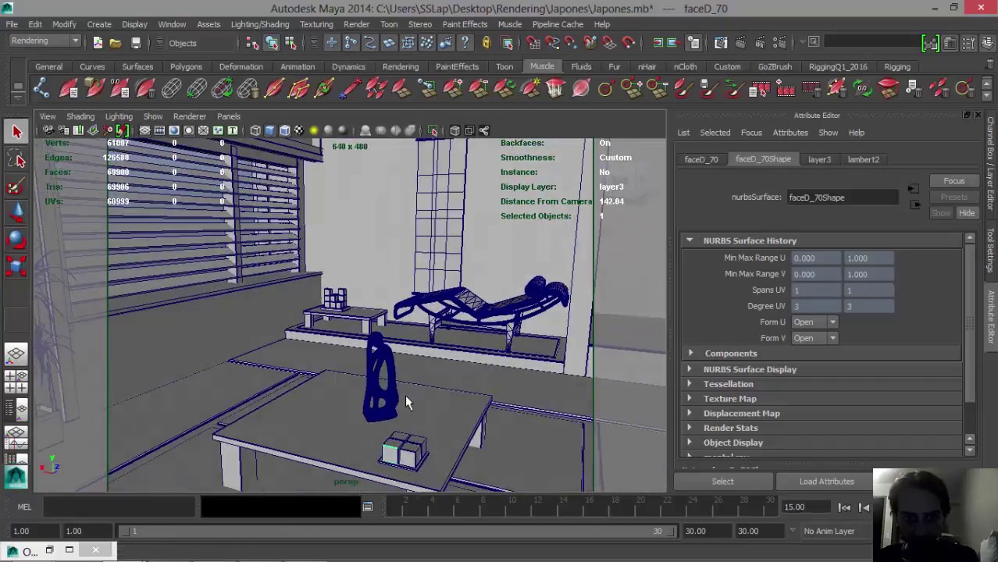
pyautogui.keyDown('alt'); pyautogui.moveTo(405, 376); pyautogui.dragTo(381, 392, button='right'); pyautogui.keyUp('alt')
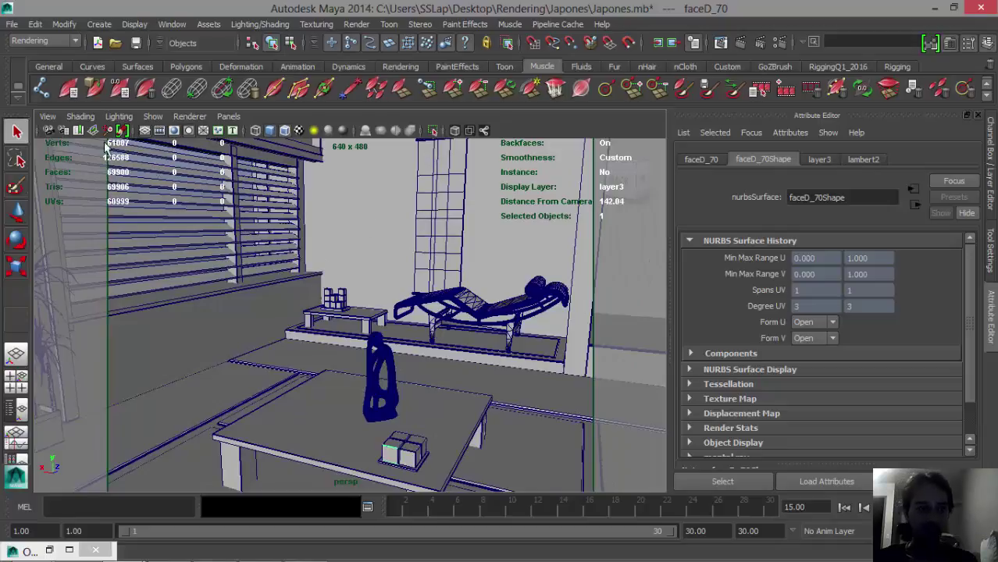
pyautogui.click(47, 130)
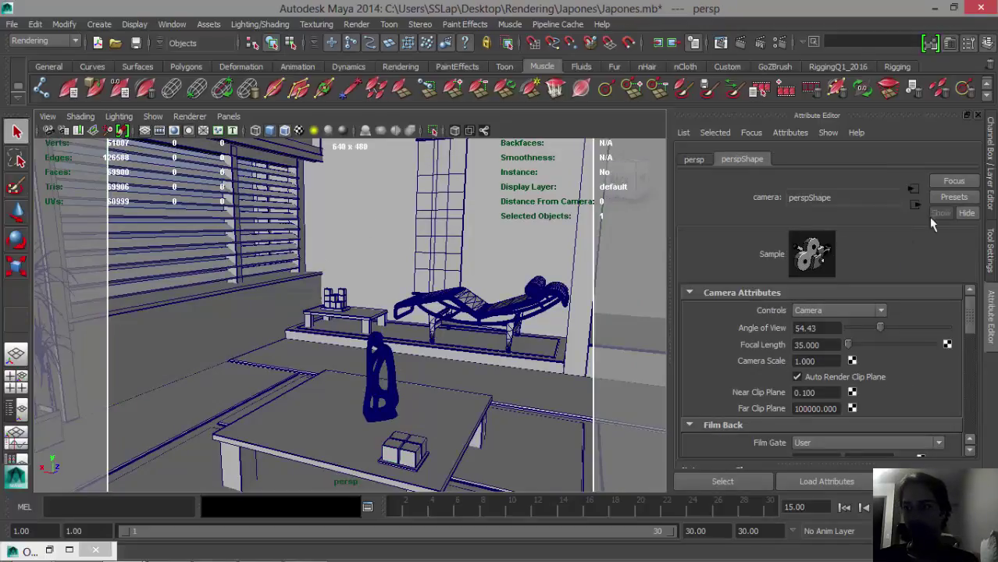
pyautogui.click(993, 195)
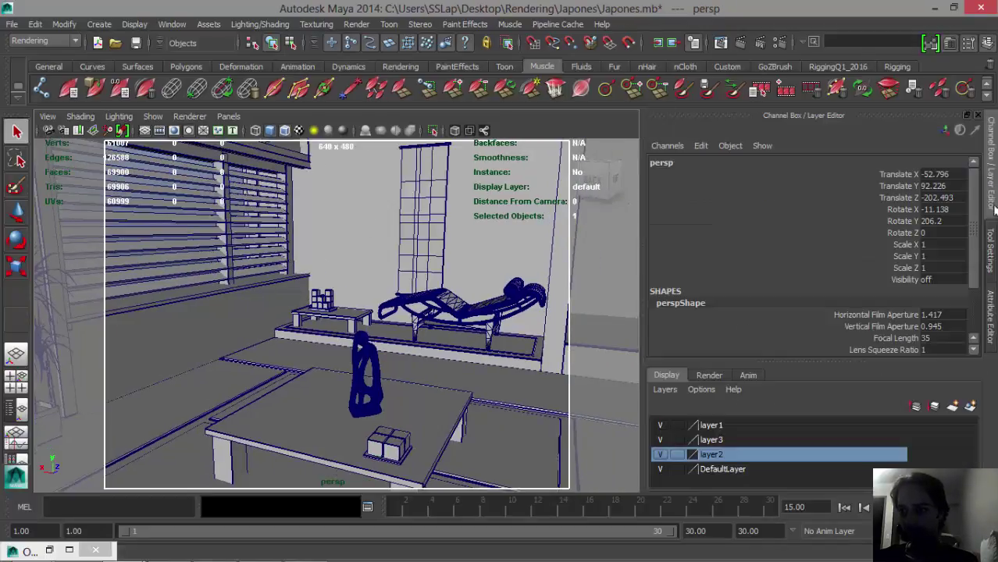
pyautogui.click(989, 312)
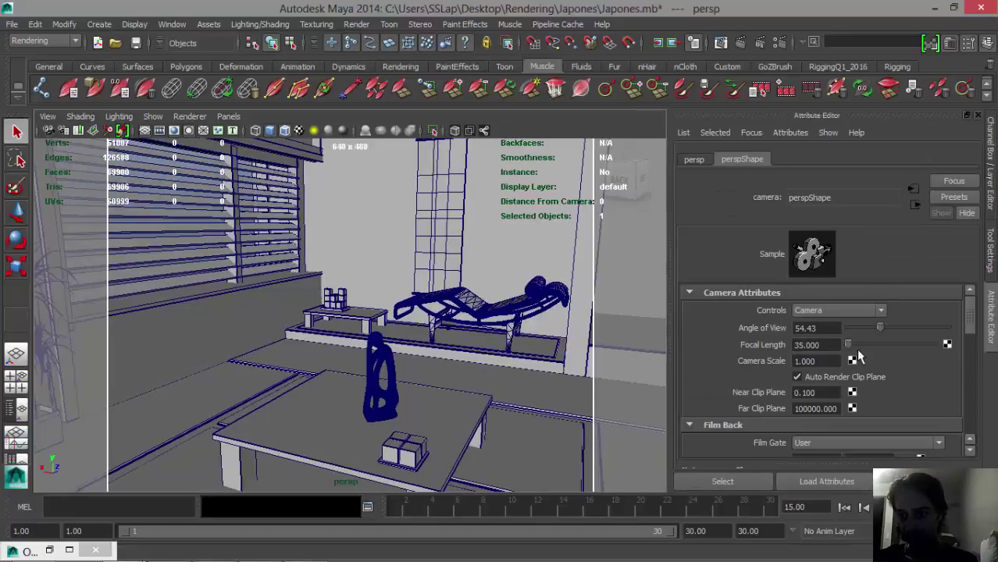
pyautogui.doubleClick(831, 344)
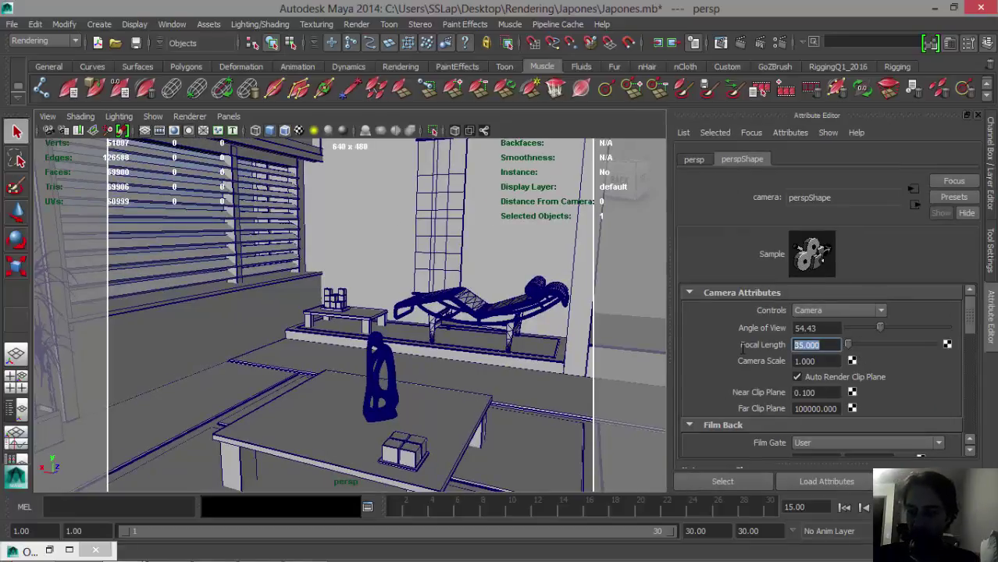
pyautogui.write('20')
pyautogui.press('Return')
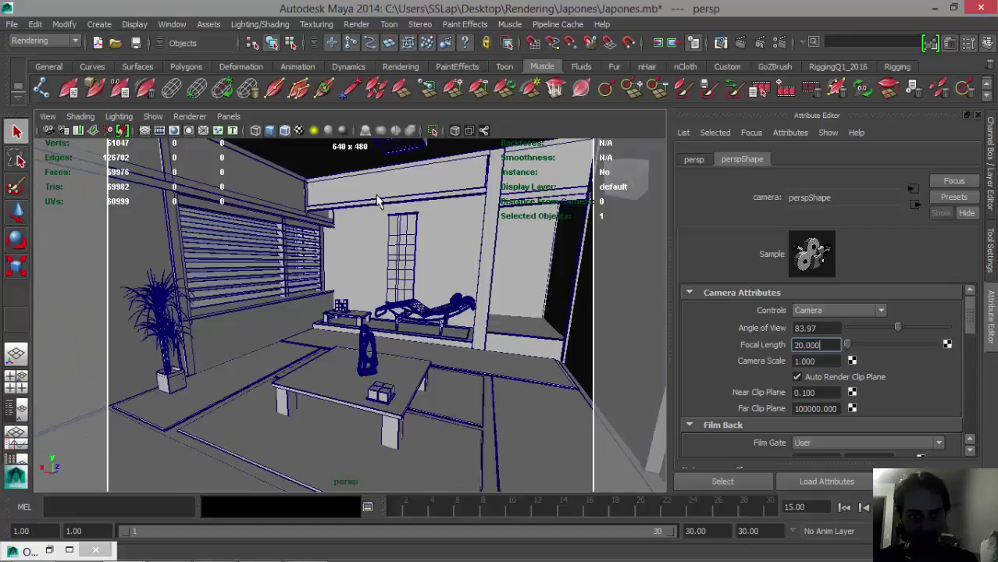